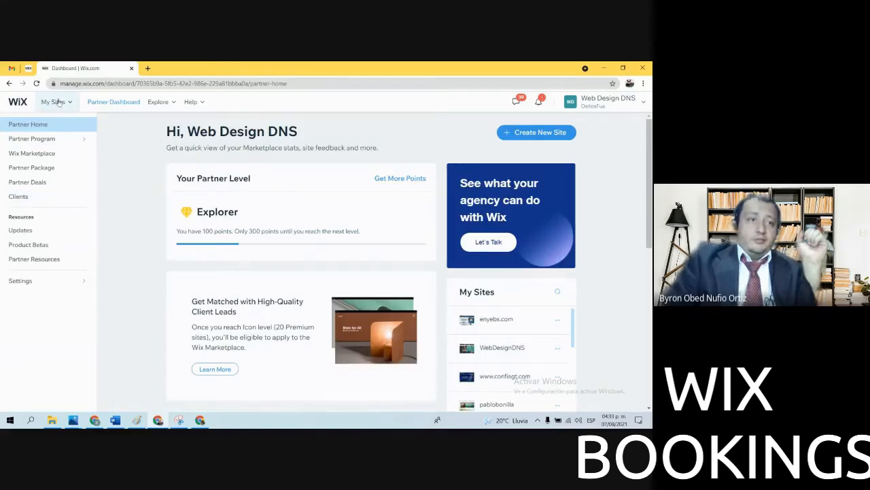
# Open the full overview of all sites in the account
pyautogui.click(59, 102)
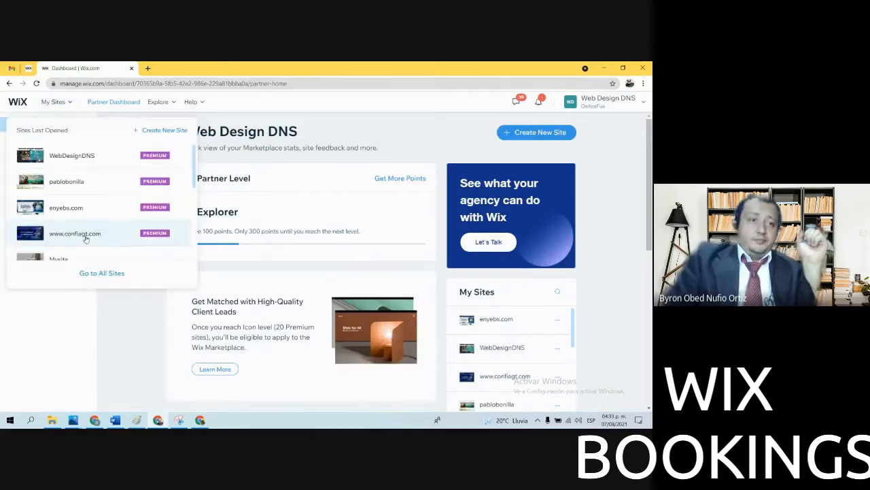
pyautogui.click(90, 275)
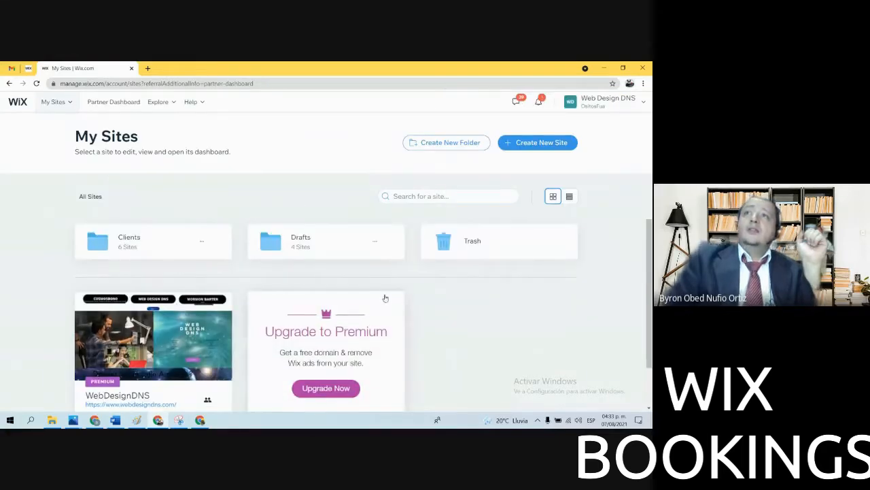
pyautogui.scroll(-2, 505, 311)
pyautogui.scroll(1, 476, 319)
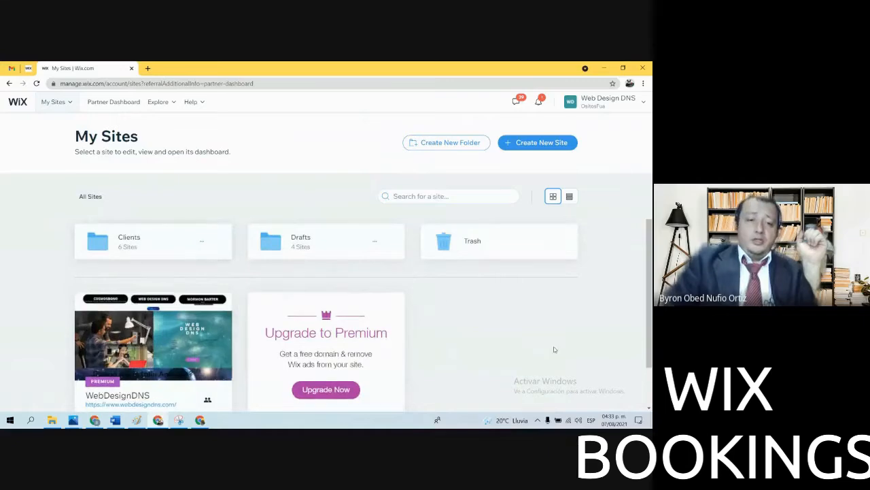
# Switch to the Word document, review the nine steps for a Wix booking site, and highlight "1- Create the website Using ADI"
pyautogui.click(117, 420)
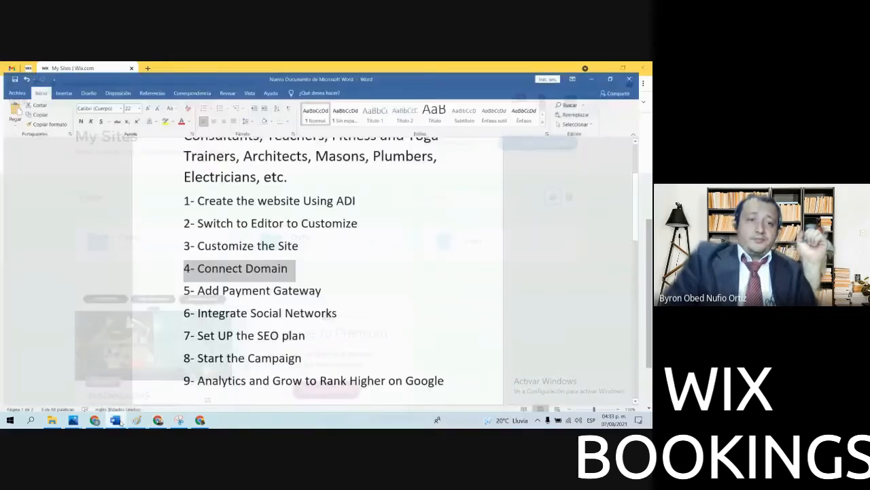
pyautogui.scroll(5, 279, 238)
pyautogui.click(279, 238)
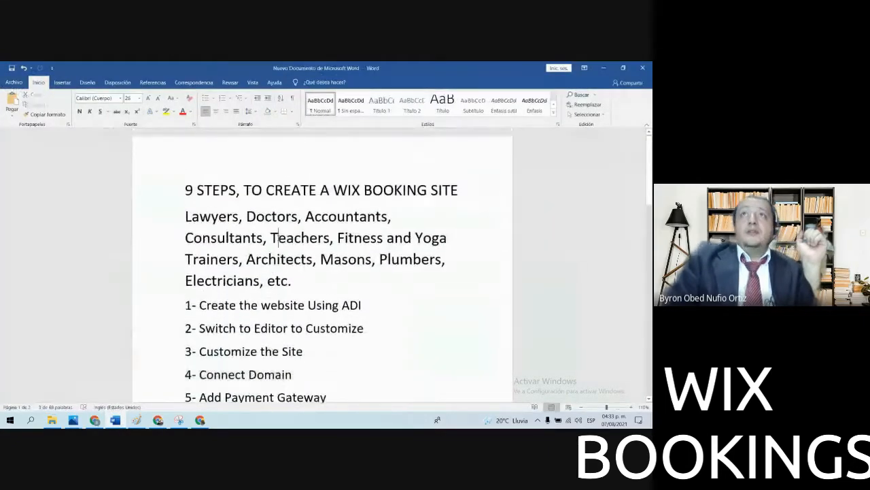
pyautogui.scroll(-1, 278, 238)
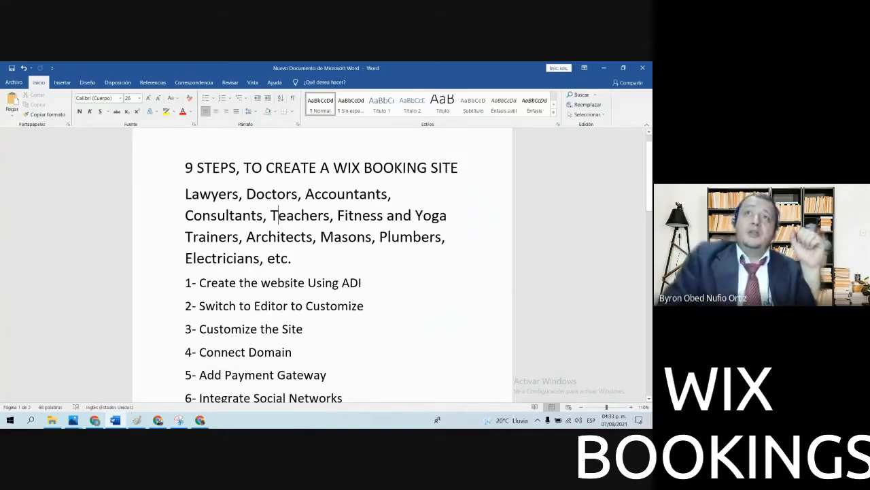
pyautogui.scroll(-4, 281, 310)
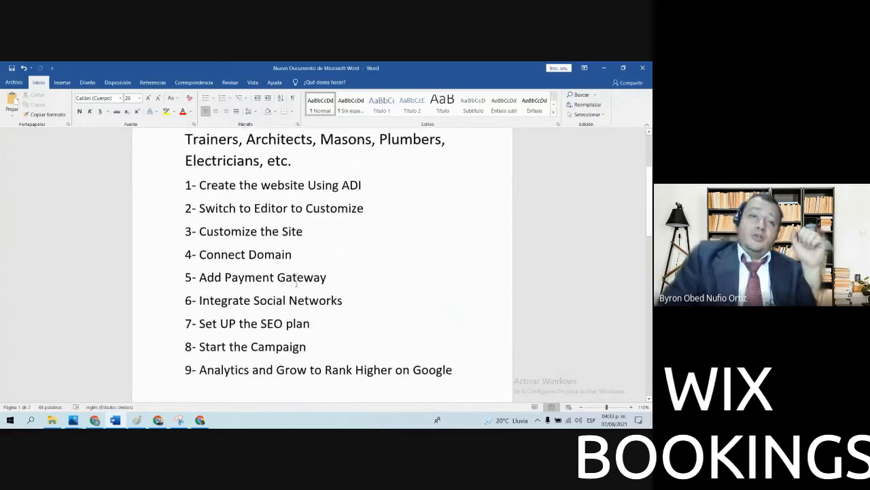
pyautogui.scroll(-1, 296, 284)
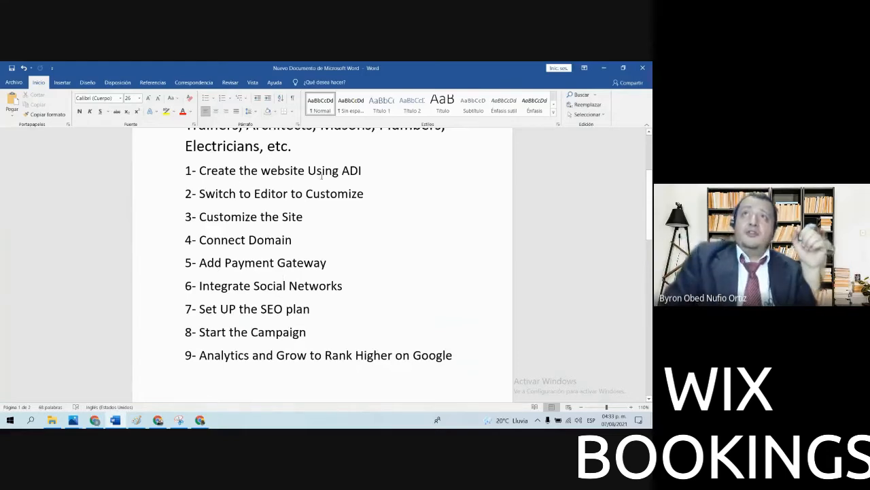
pyautogui.moveTo(372, 172); pyautogui.dragTo(185, 173)
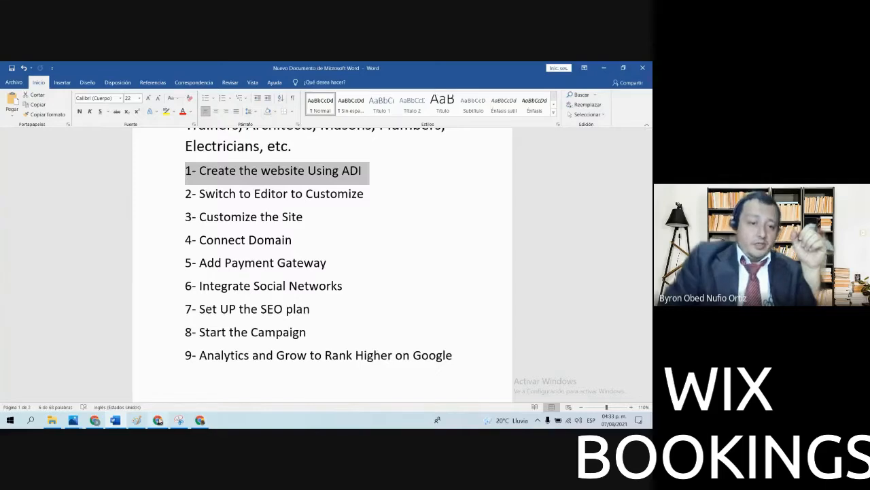
# Switch back to Wix in the browser and create a new site of the type Plumbing Service
pyautogui.click(159, 420)
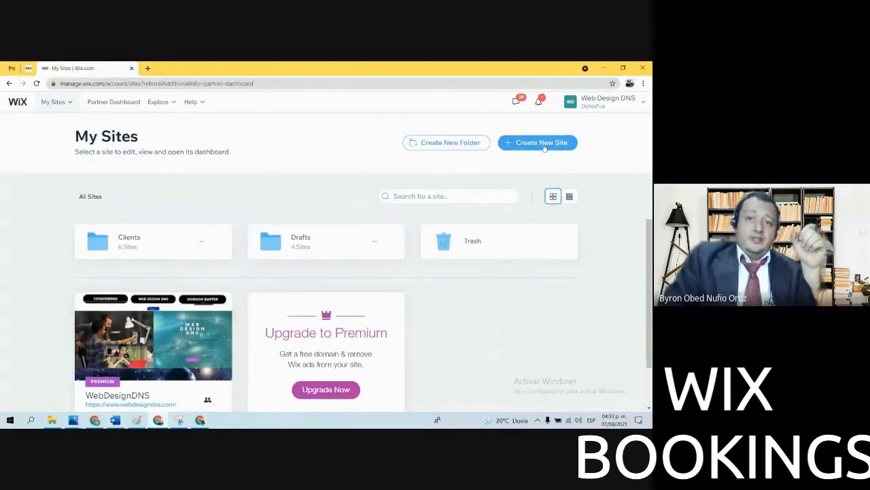
pyautogui.click(538, 144)
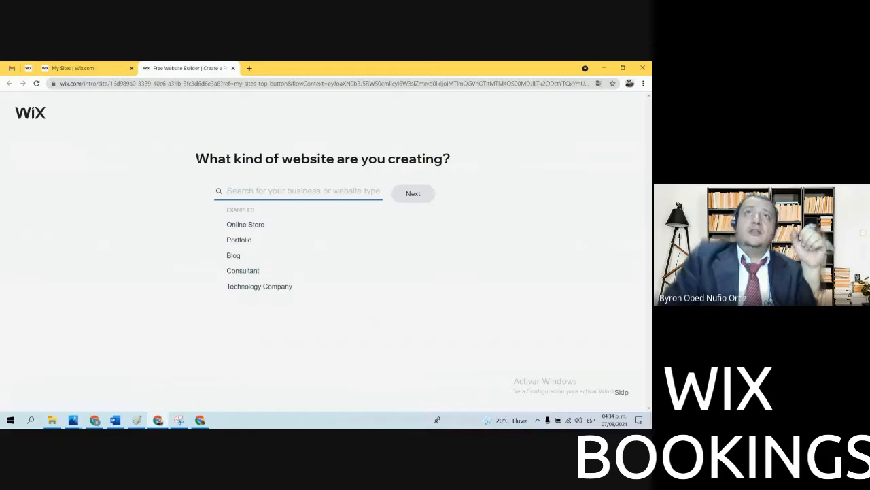
pyautogui.tripleClick(198, 158)
pyautogui.click(217, 170)
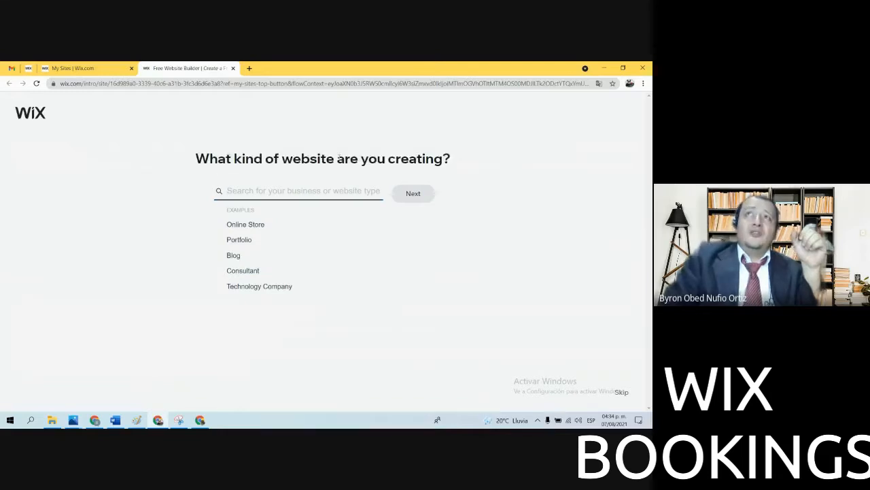
pyautogui.click(239, 191)
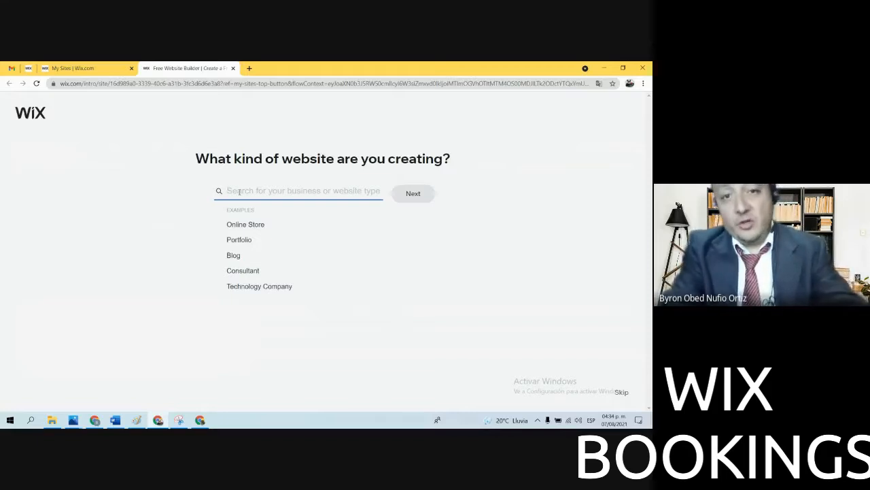
pyautogui.write('plumbin')
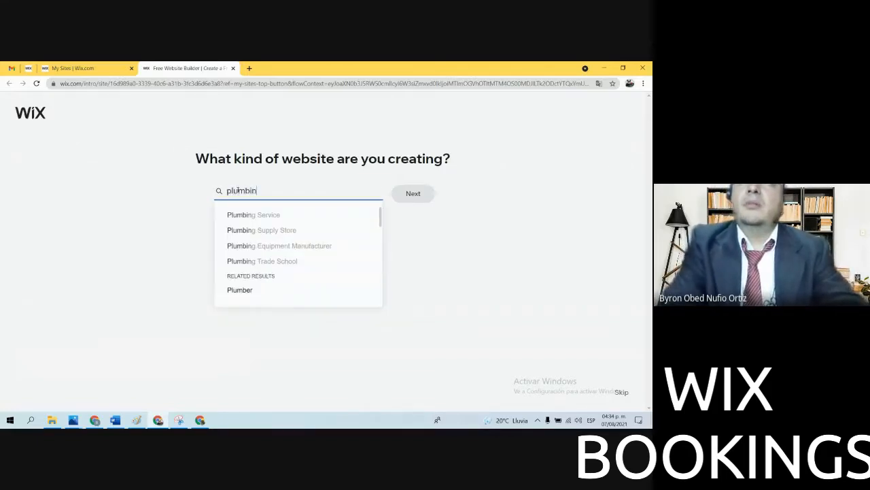
pyautogui.click(279, 216)
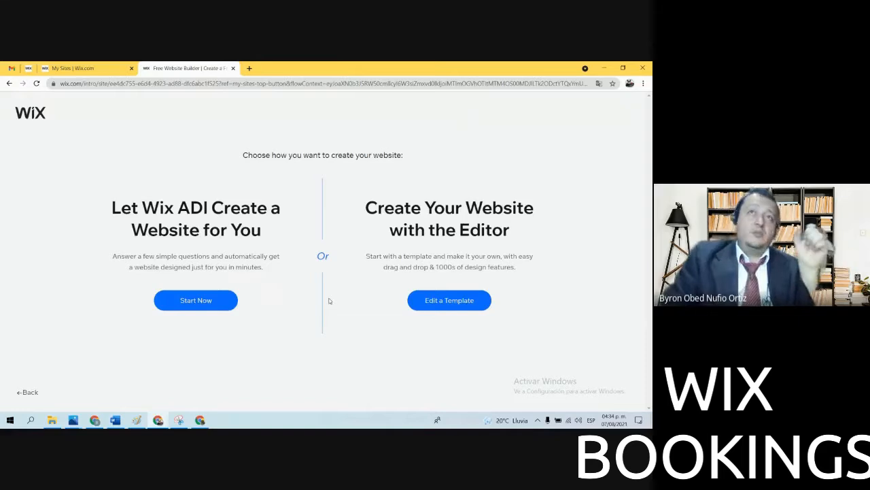
# Let Wix ADI create the website, adding the Subscribe Form feature to the preselected Bookings and Chat
pyautogui.moveTo(208, 209); pyautogui.dragTo(177, 209)
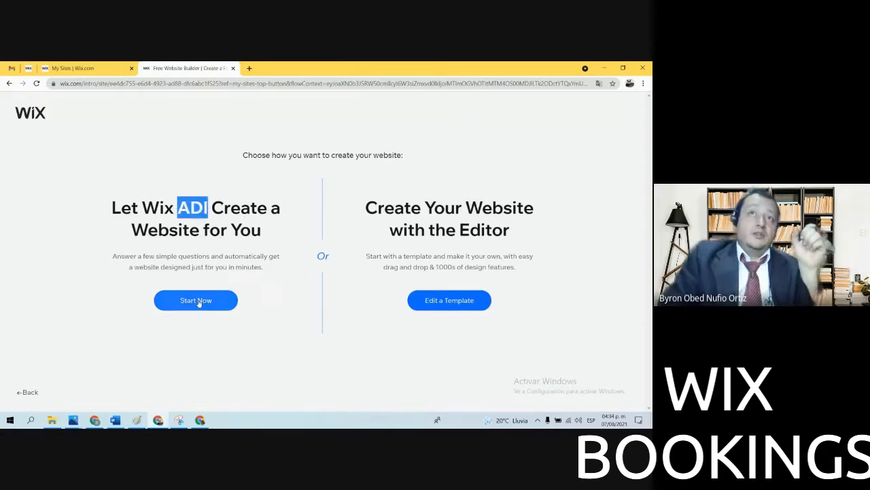
pyautogui.click(196, 301)
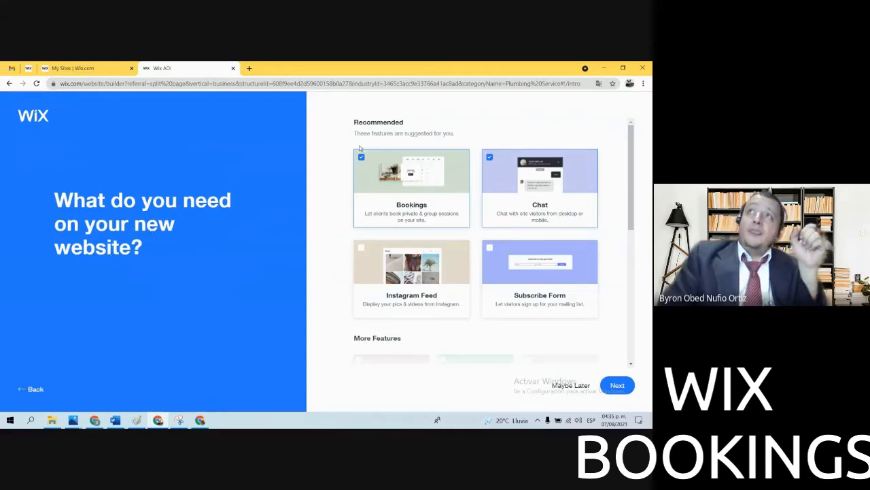
pyautogui.moveTo(354, 123); pyautogui.dragTo(402, 121)
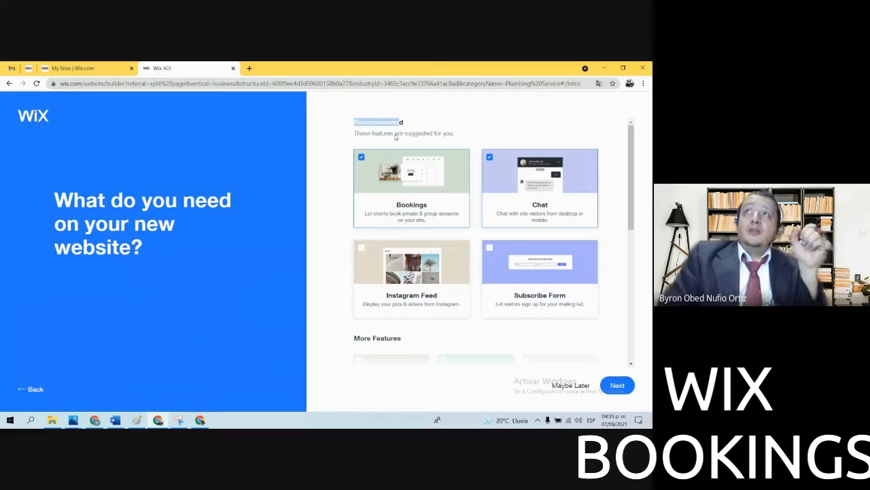
pyautogui.click(395, 138)
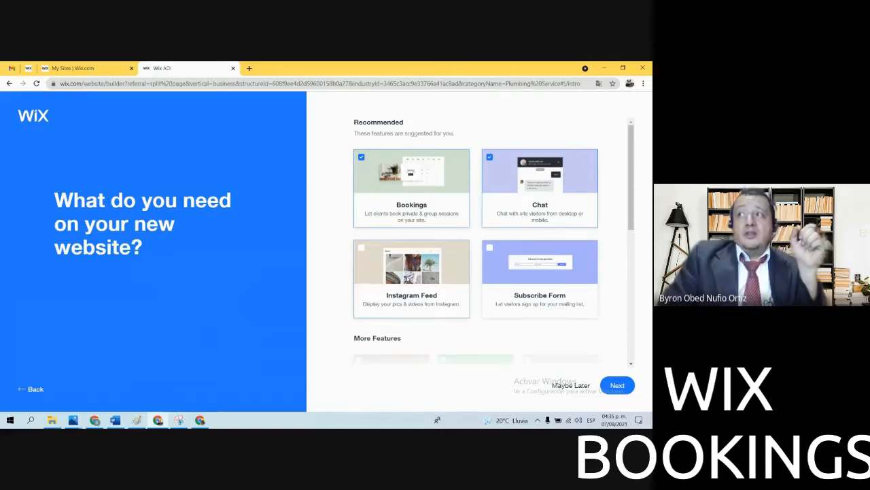
pyautogui.click(489, 250)
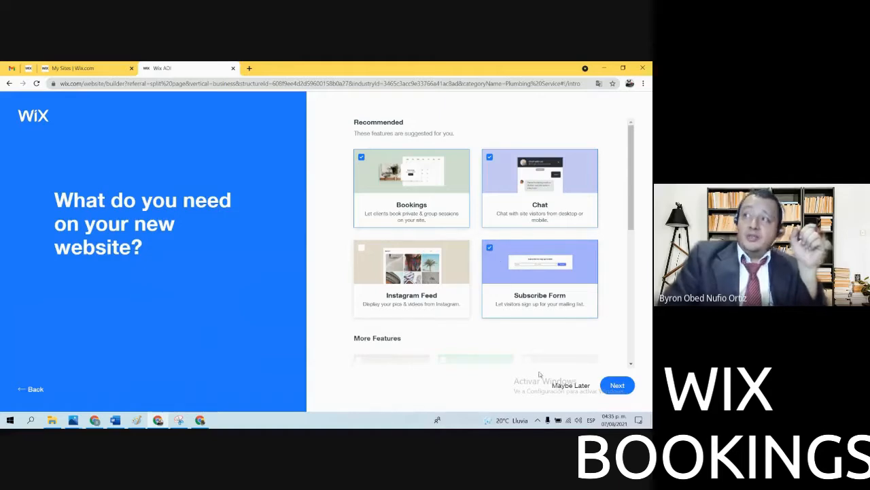
pyautogui.click(617, 385)
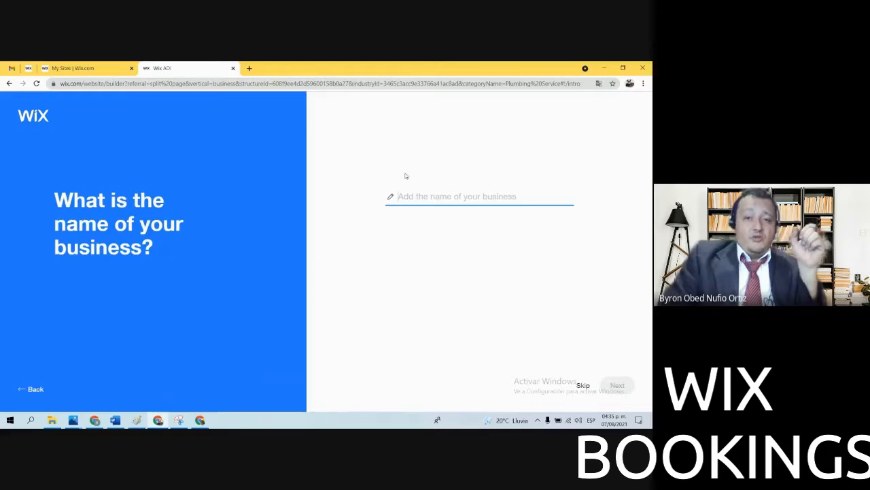
# Name the business "plumbing services california" and continue without importing content or editing the business info
pyautogui.write('plumbing services californi')
pyautogui.rightClick(407, 214)
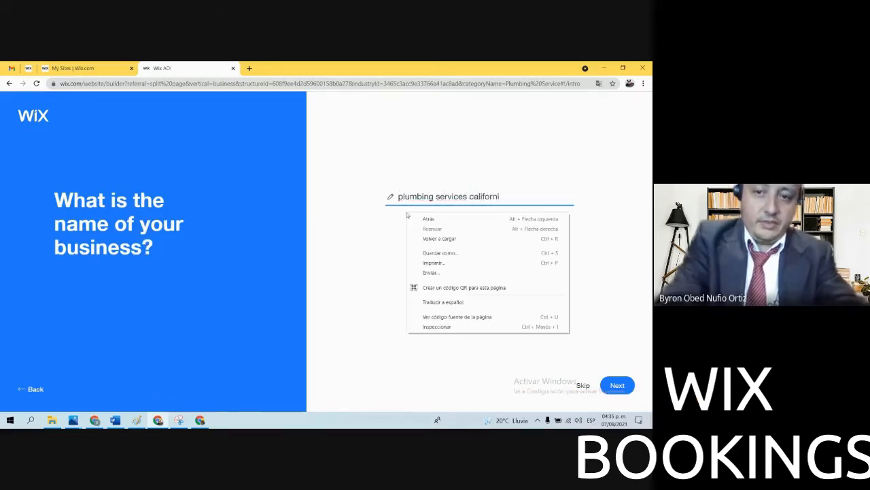
pyautogui.click(624, 385)
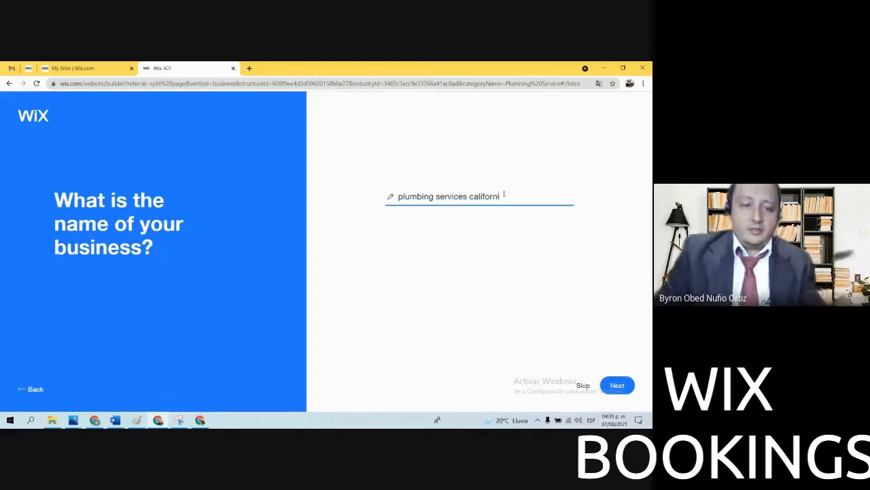
pyautogui.write('a')
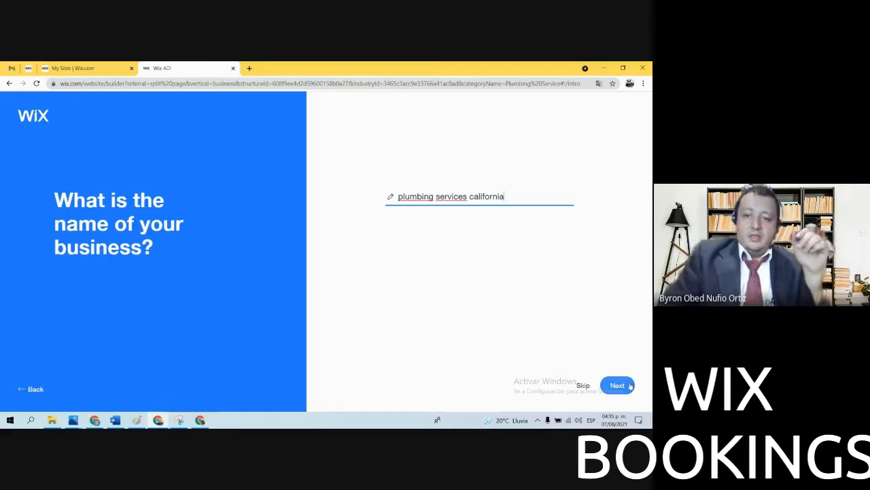
pyautogui.click(617, 386)
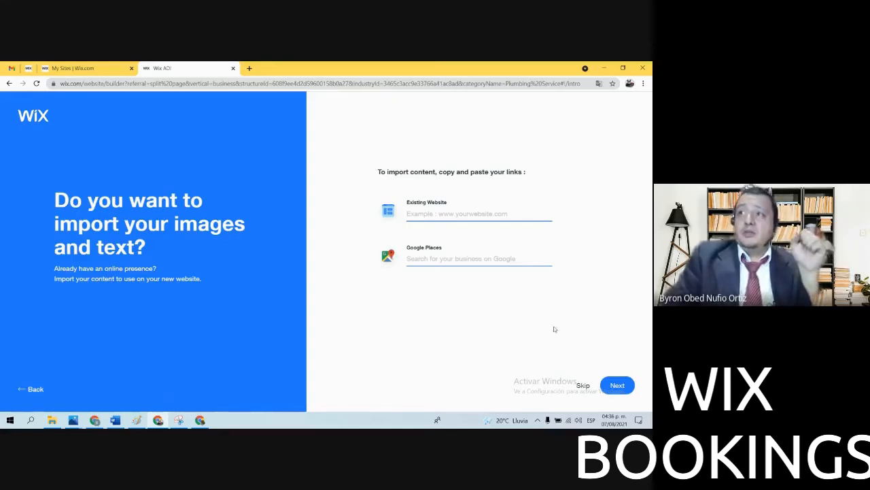
pyautogui.click(616, 384)
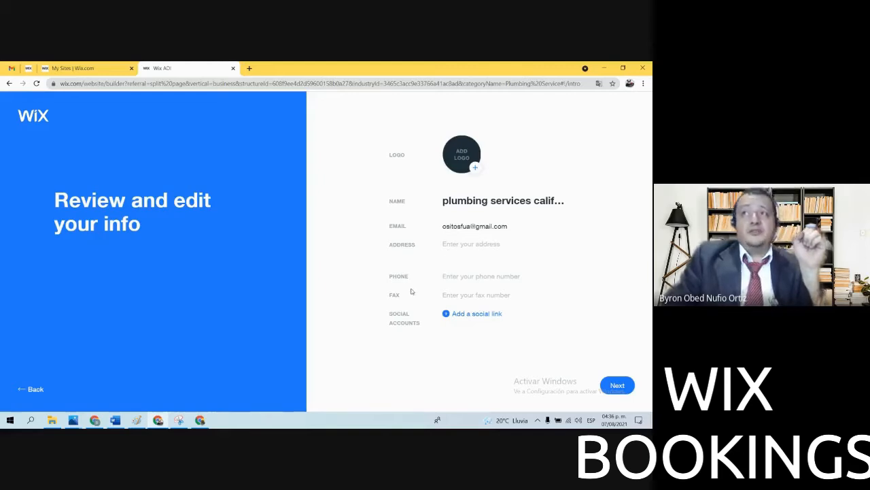
pyautogui.click(616, 386)
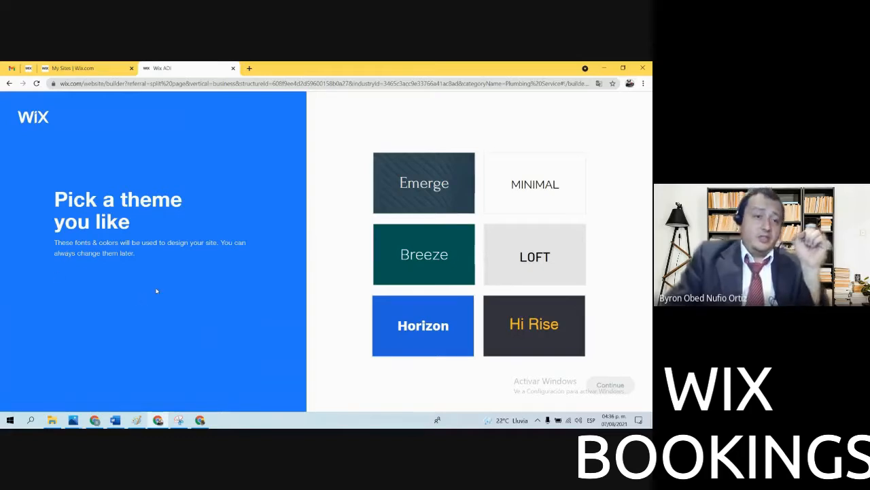
# Pick the Emerge theme and the middle homepage design with the two plumbers beside a white van
pyautogui.click(414, 193)
pyautogui.click(610, 385)
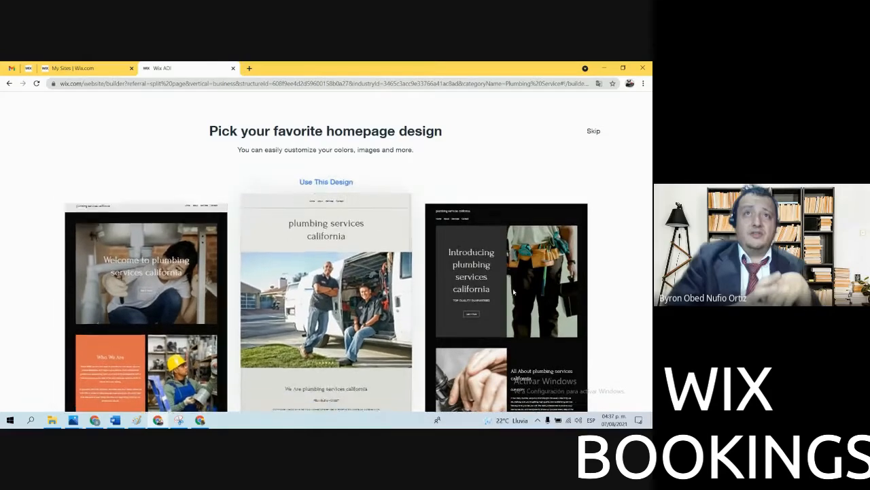
pyautogui.click(309, 284)
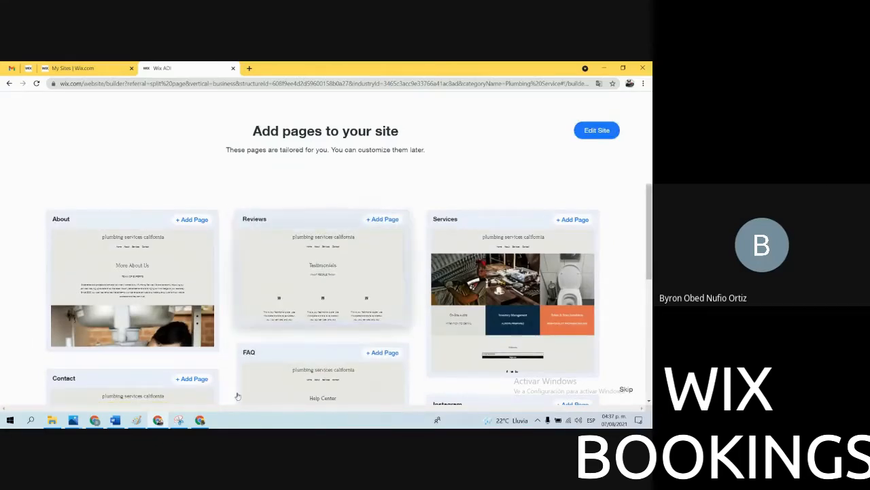
# Add the About, Reviews, Services, Contact, FAQ and Careers pages to the site and open it for editing
pyautogui.click(195, 213)
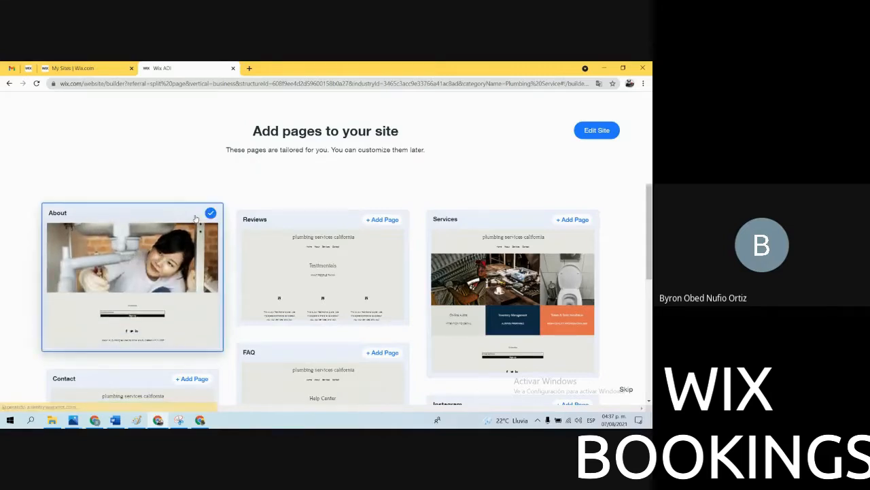
pyautogui.click(387, 214)
pyautogui.click(575, 212)
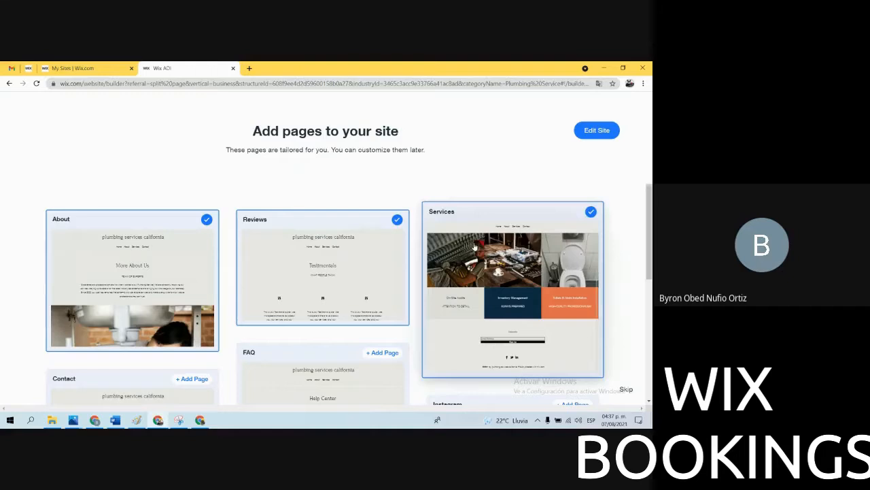
pyautogui.click(195, 376)
pyautogui.click(382, 352)
pyautogui.scroll(-5, 385, 343)
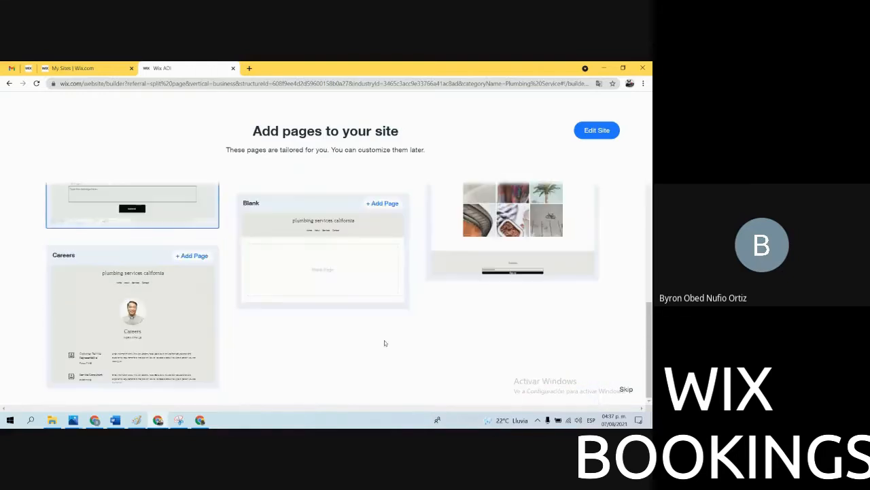
pyautogui.click(196, 255)
pyautogui.scroll(3, 270, 344)
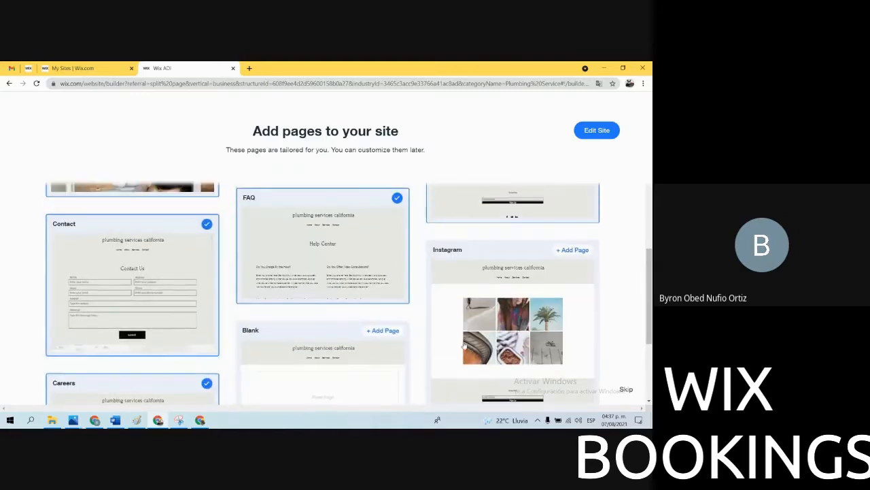
pyautogui.click(592, 134)
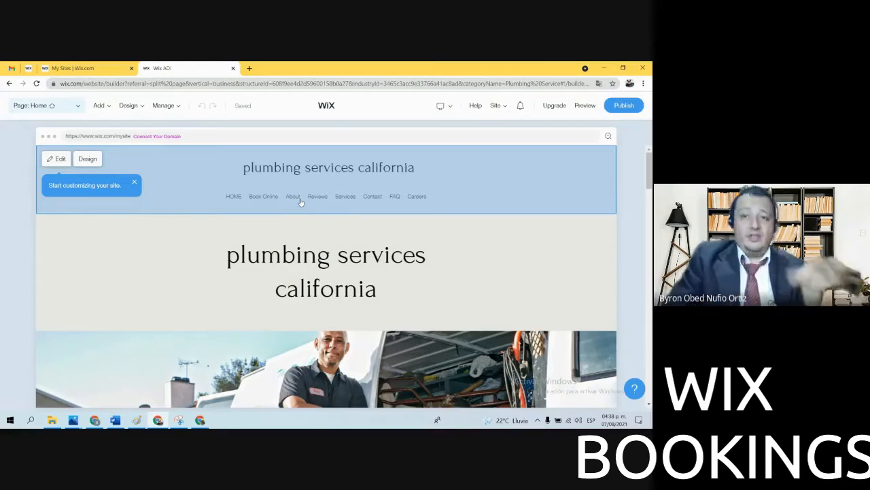
# Switch the plumbing site from Wix ADI to the full Editor
pyautogui.click(500, 106)
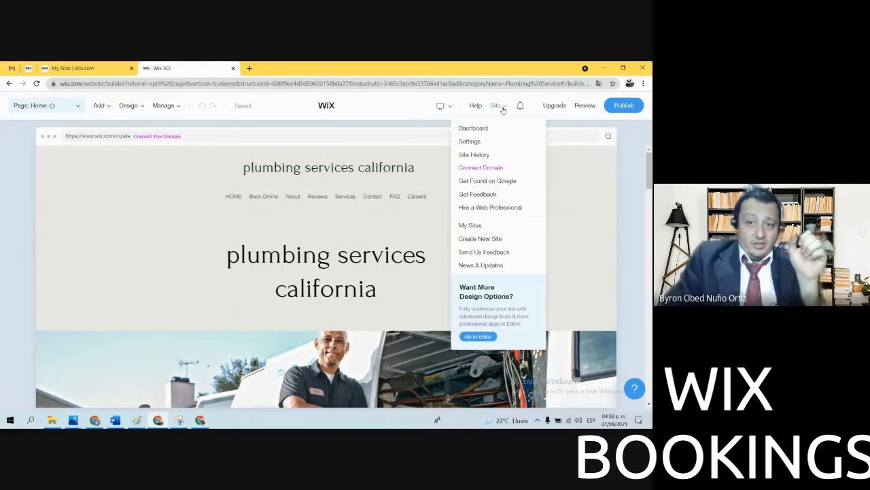
pyautogui.click(476, 337)
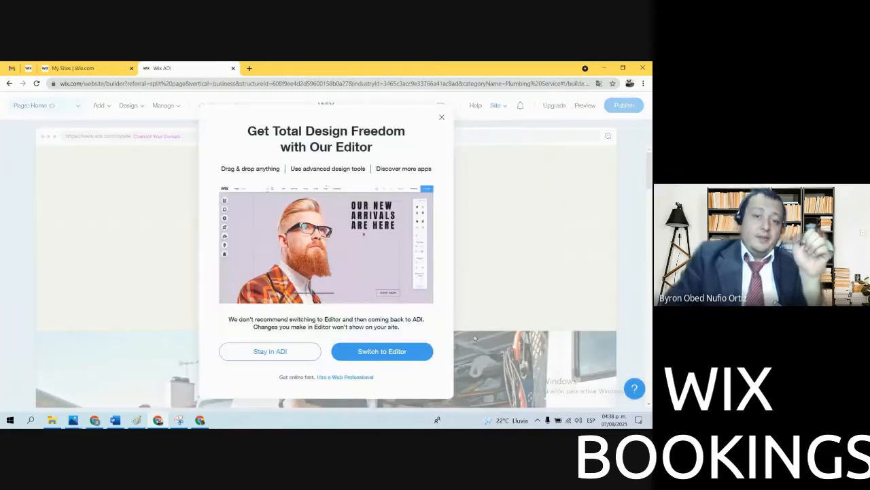
pyautogui.click(376, 350)
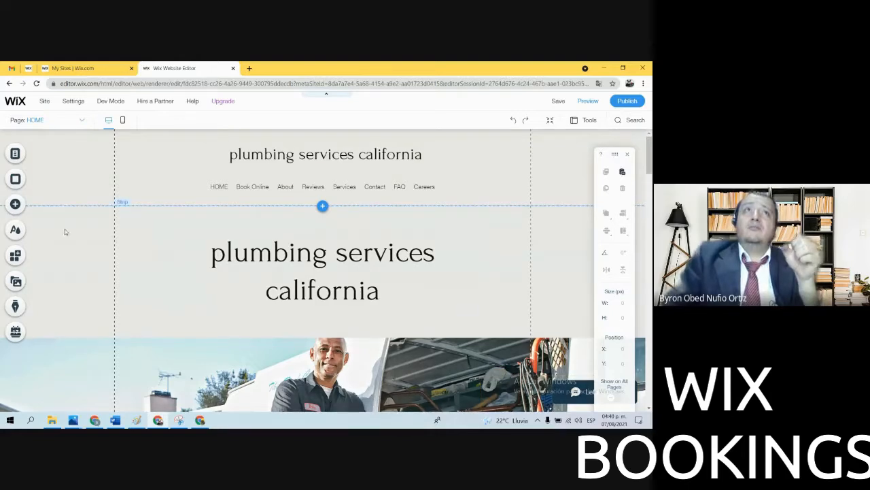
# Go to the Book Online page and open service management for its bookings widget
pyautogui.click(13, 156)
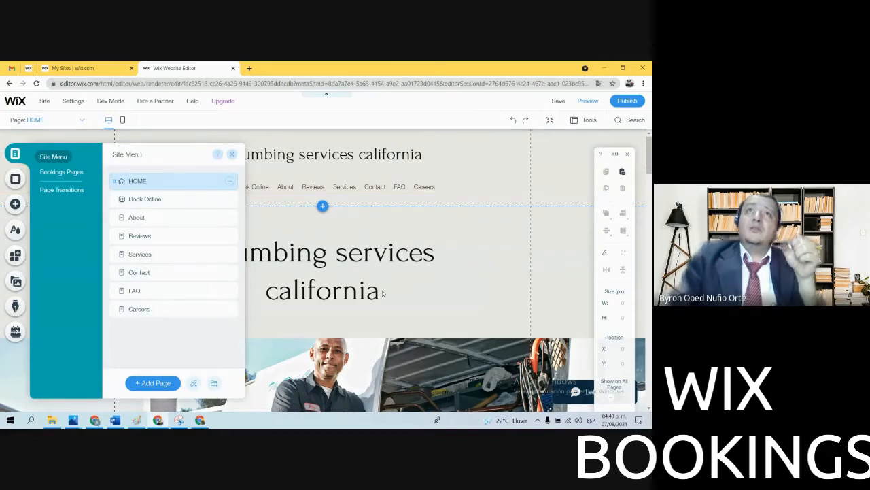
pyautogui.click(143, 198)
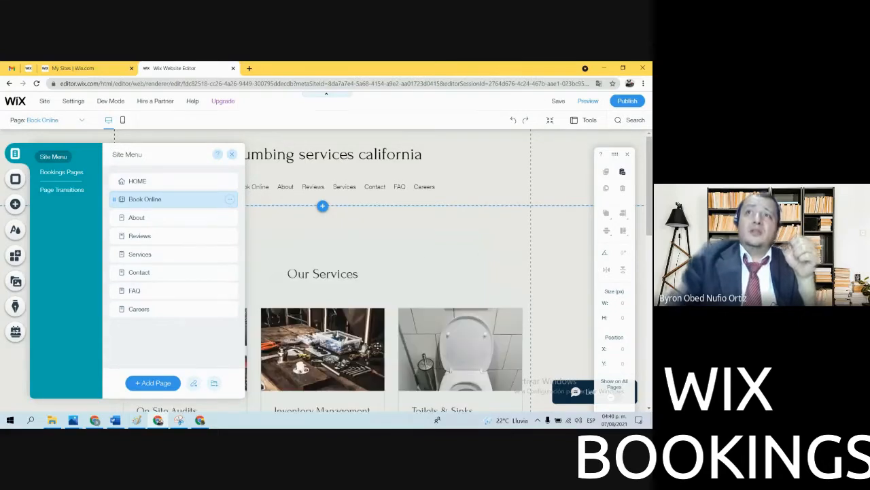
pyautogui.click(252, 337)
pyautogui.scroll(-5, 263, 333)
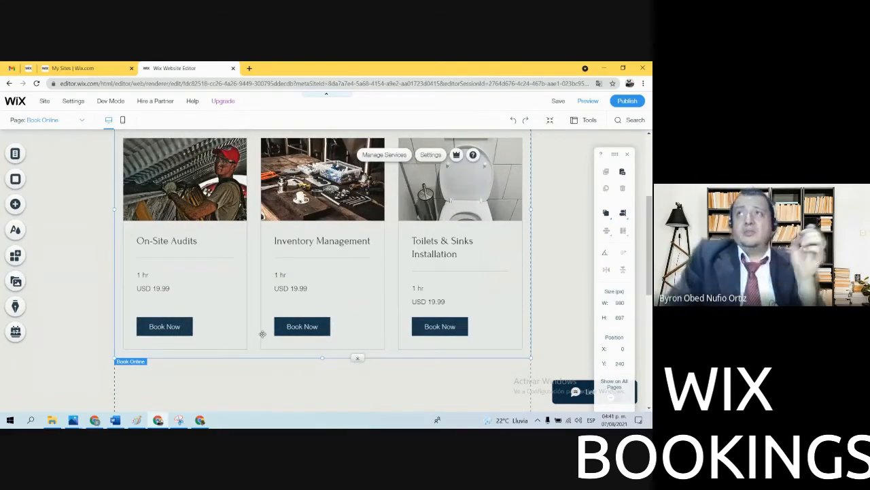
pyautogui.click(383, 155)
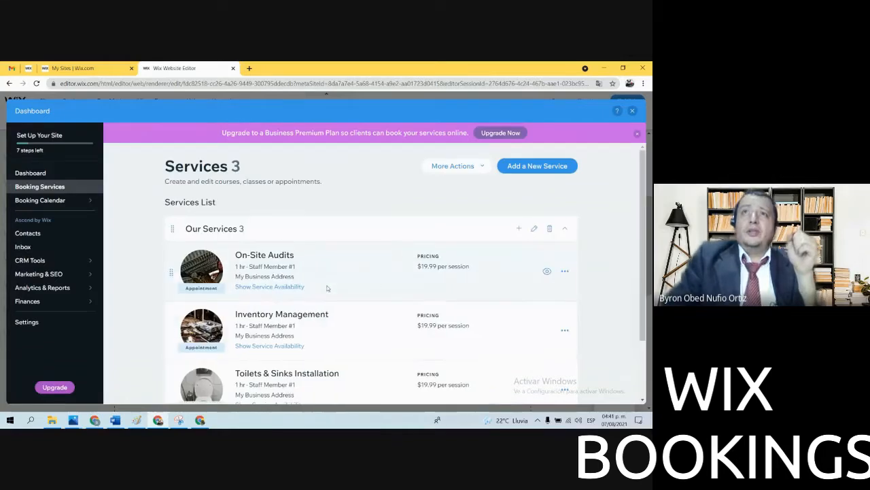
# Delete the Inventory Management and Toilets & Sinks Installation services from the services list
pyautogui.scroll(-2, 329, 287)
pyautogui.scroll(2, 275, 247)
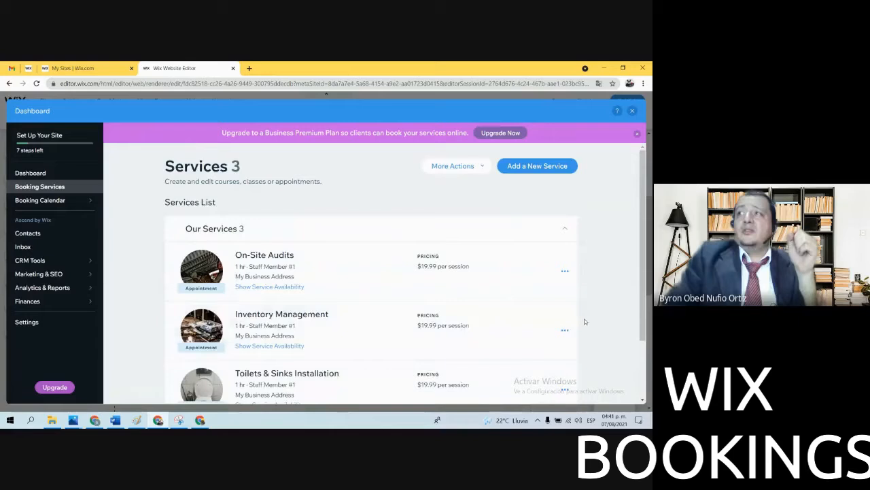
pyautogui.scroll(-2, 548, 340)
pyautogui.click(564, 253)
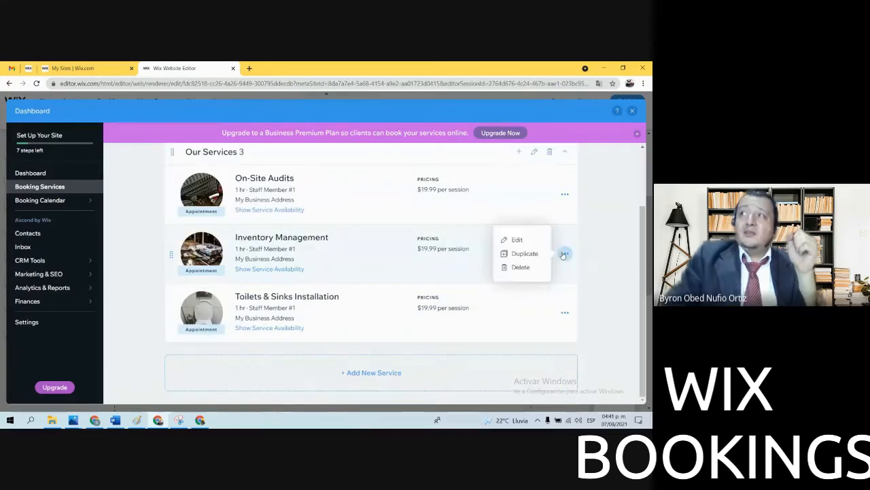
pyautogui.click(518, 266)
pyautogui.click(433, 215)
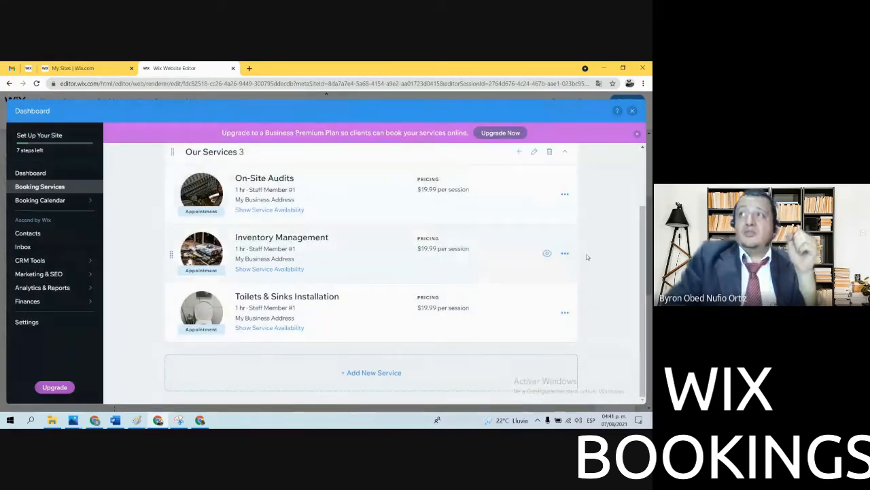
pyautogui.click(564, 312)
pyautogui.click(515, 327)
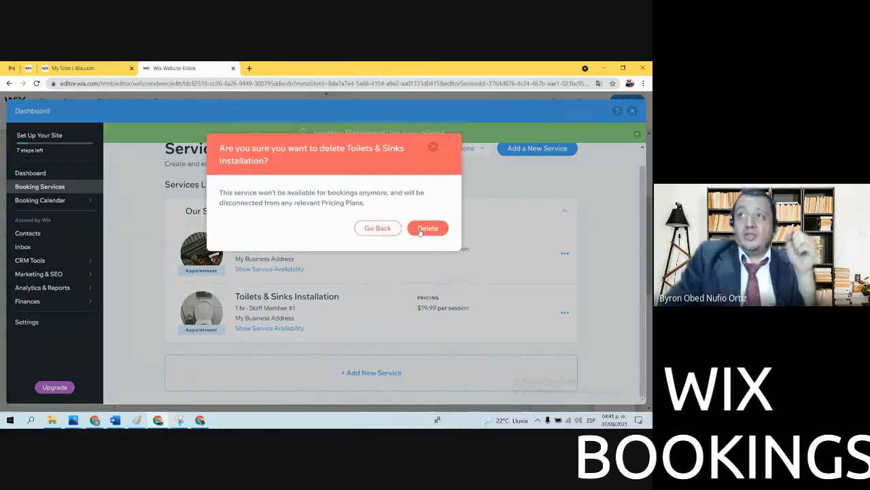
pyautogui.click(420, 231)
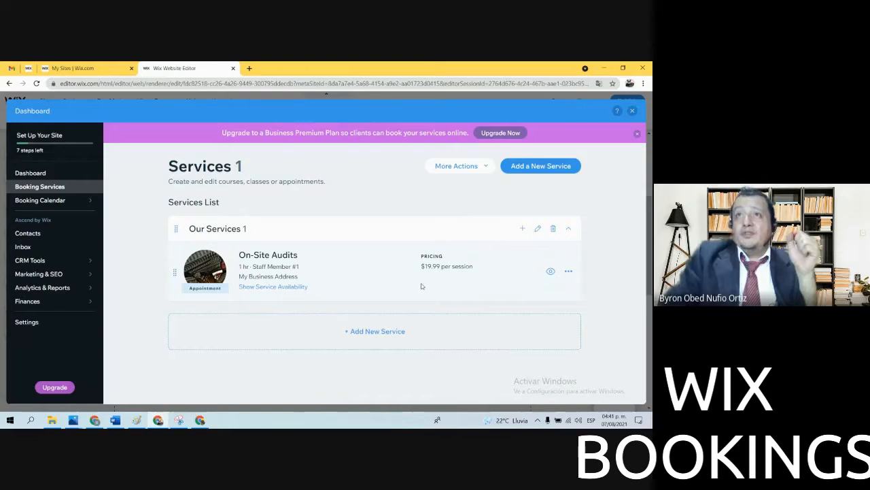
# Edit the On-Site Audits service and change its title to "On-Site Audits for Plumbing"
pyautogui.click(568, 273)
pyautogui.click(524, 261)
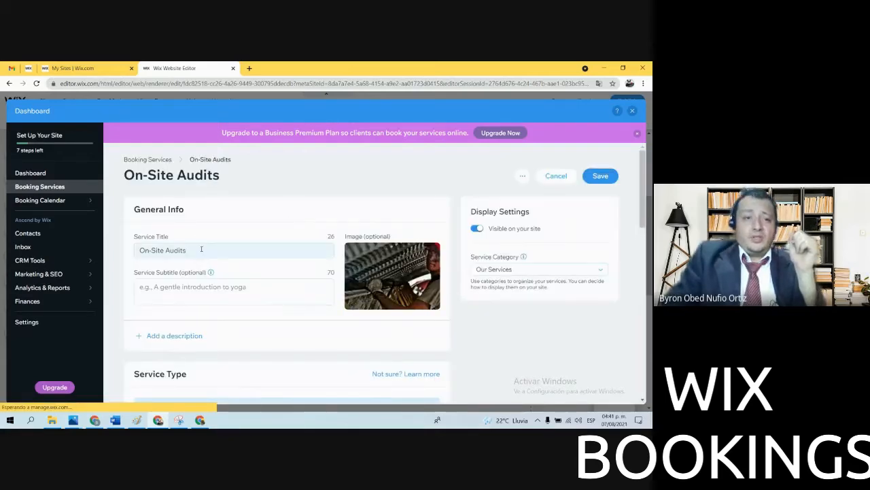
pyautogui.click(206, 250)
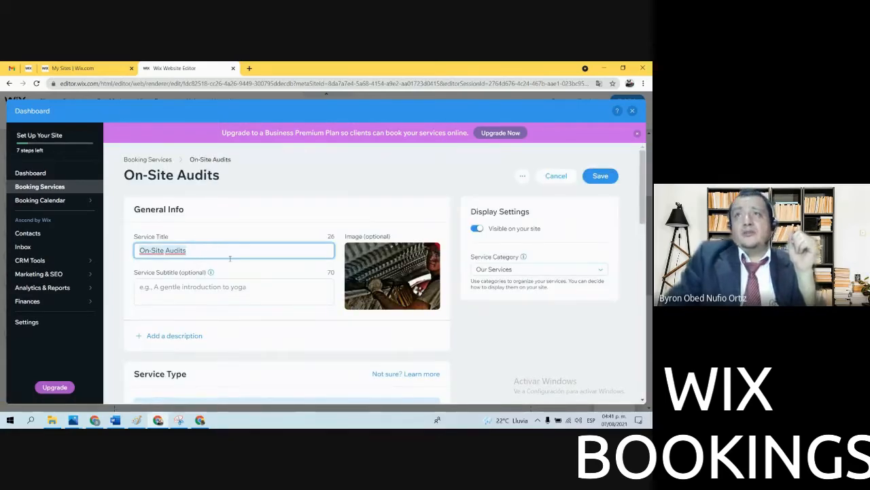
pyautogui.click(191, 252)
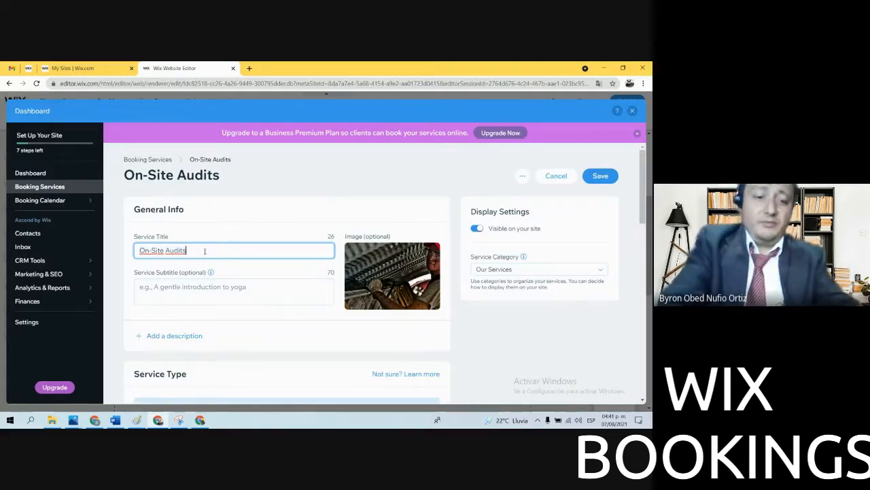
pyautogui.write('for Plumbing')
pyautogui.scroll(-1, 258, 299)
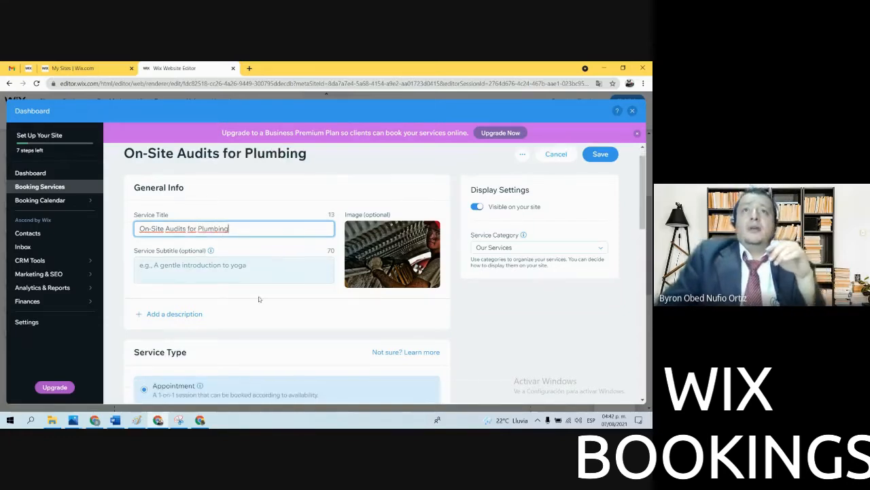
pyautogui.scroll(-1, 258, 299)
# Keep Appointment as the service type and set the fixed price per session to 100
pyautogui.click(217, 255)
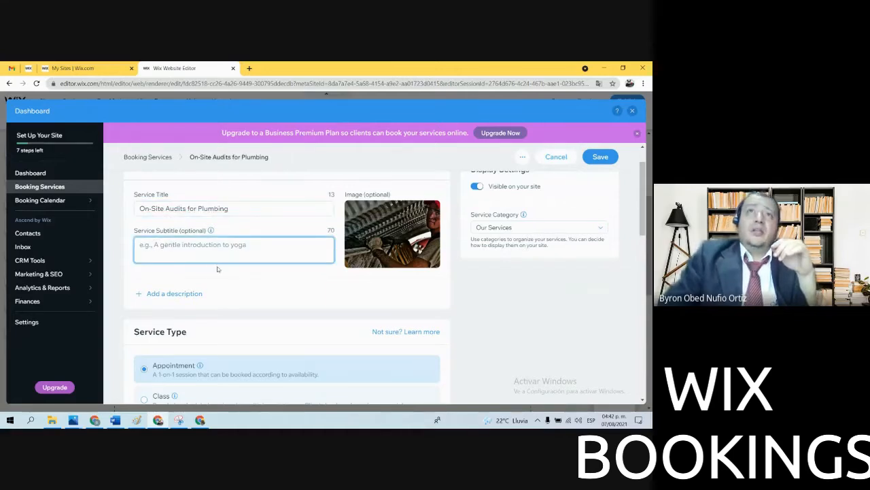
pyautogui.scroll(-3, 240, 269)
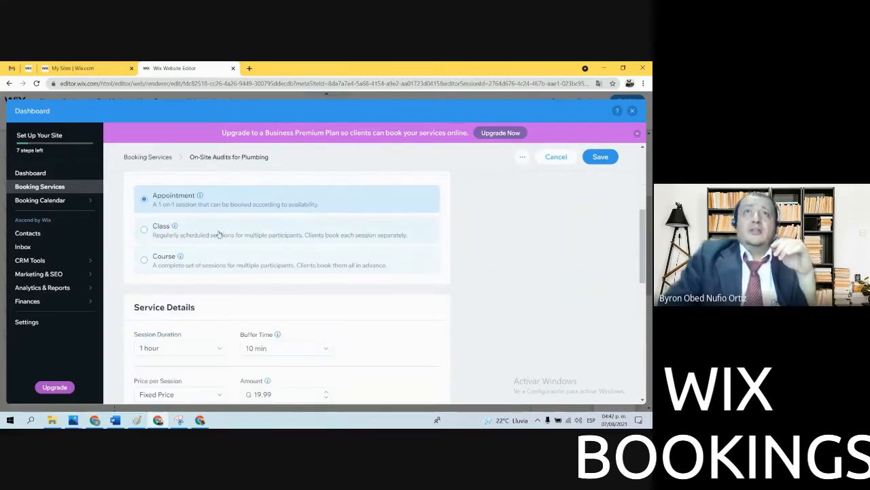
pyautogui.scroll(1, 213, 254)
pyautogui.scroll(1, 213, 253)
pyautogui.moveTo(148, 289); pyautogui.dragTo(190, 289)
pyautogui.scroll(-2, 288, 292)
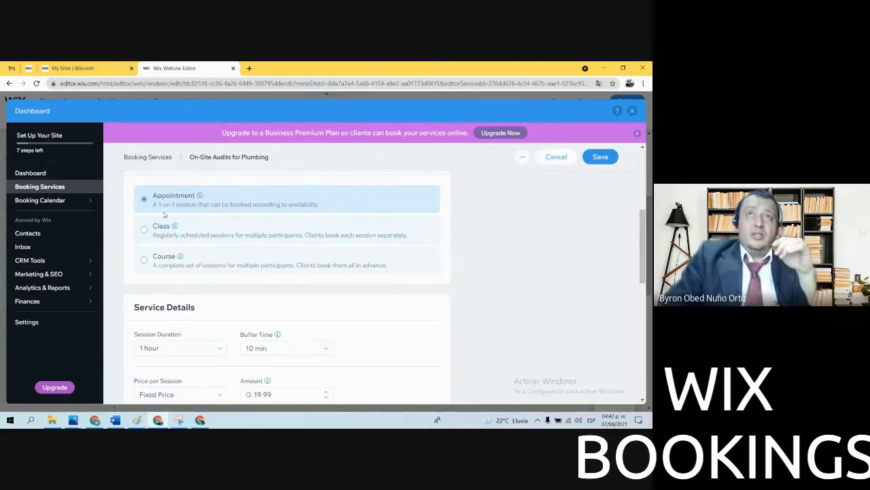
pyautogui.scroll(-2, 326, 231)
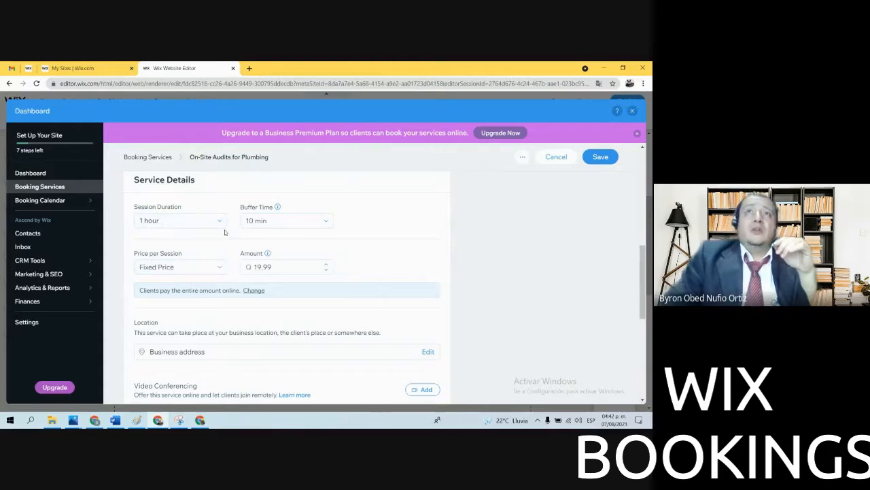
pyautogui.click(282, 266)
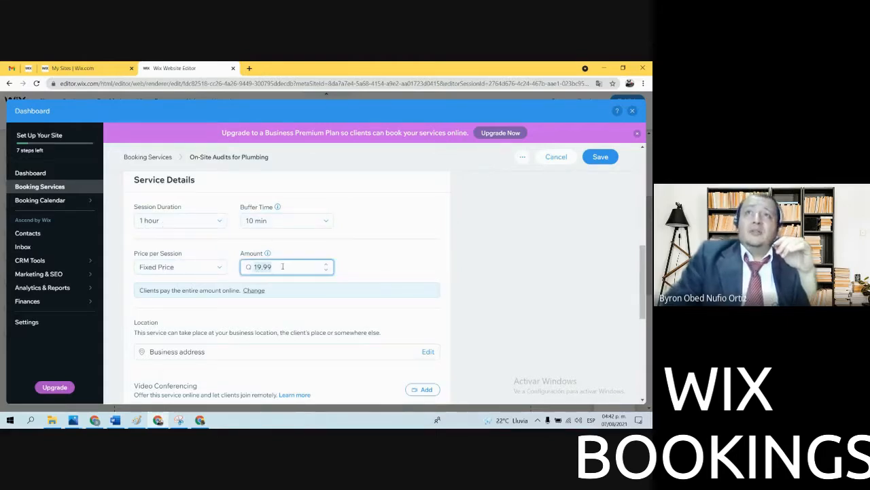
pyautogui.write('100')
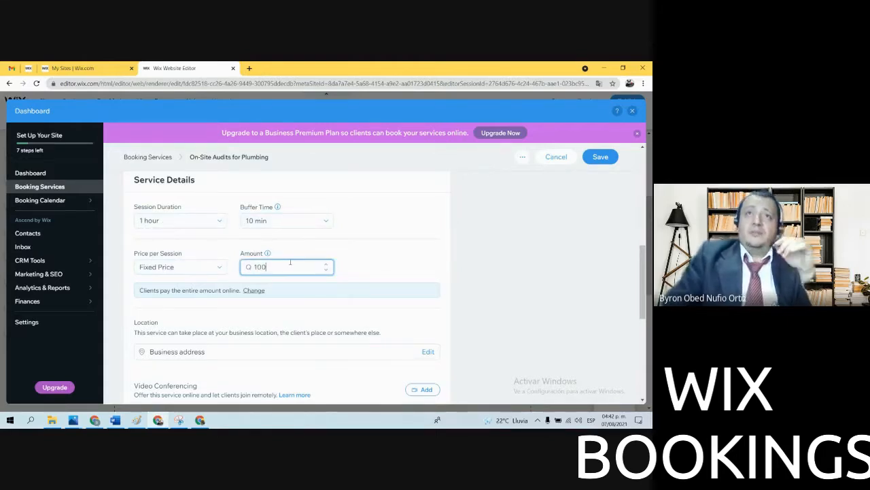
# Check the location and staff availability of the service, save it and dismiss the premium upgrade offer
pyautogui.scroll(-1, 314, 268)
pyautogui.scroll(-4, 315, 268)
pyautogui.scroll(1, 315, 267)
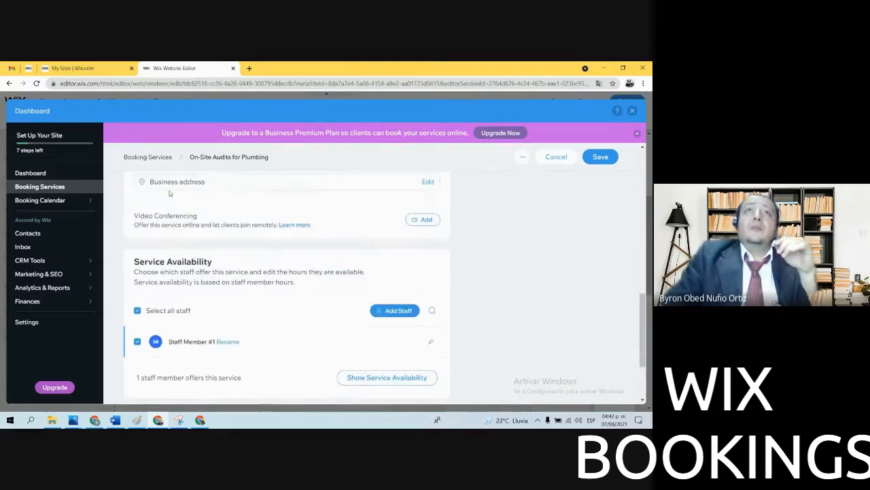
pyautogui.scroll(-3, 318, 188)
pyautogui.scroll(7, 263, 242)
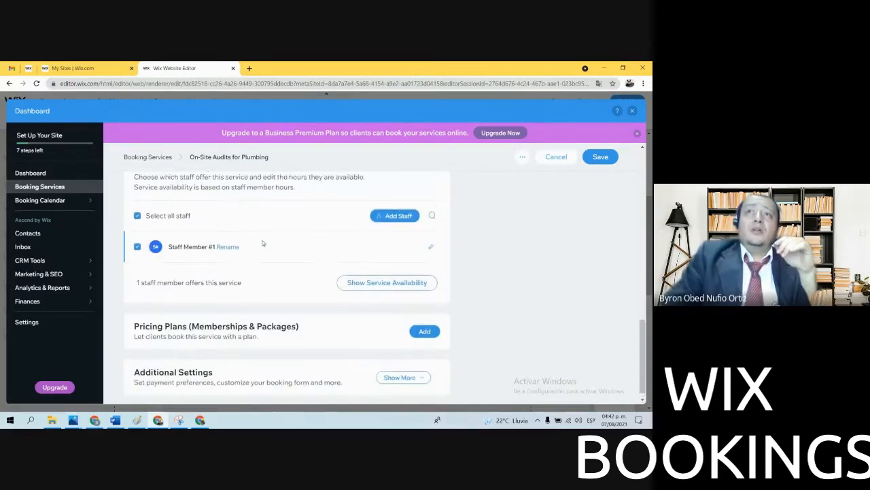
pyautogui.scroll(3, 263, 242)
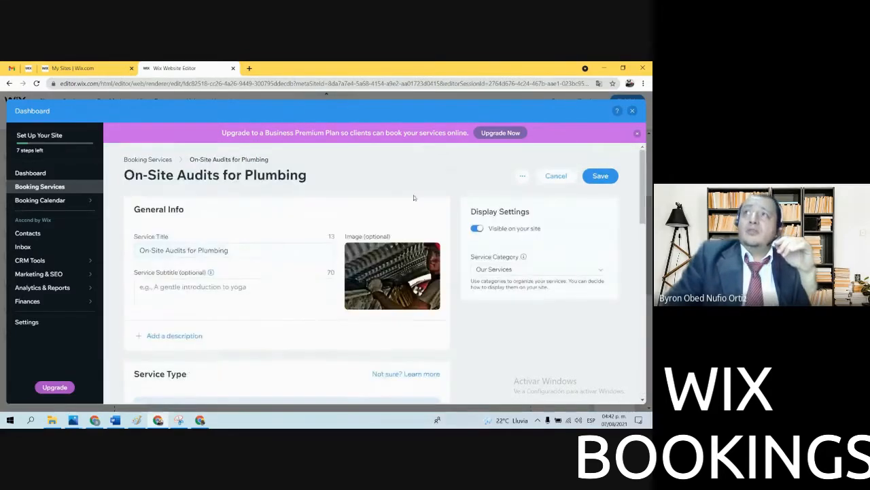
pyautogui.click(605, 177)
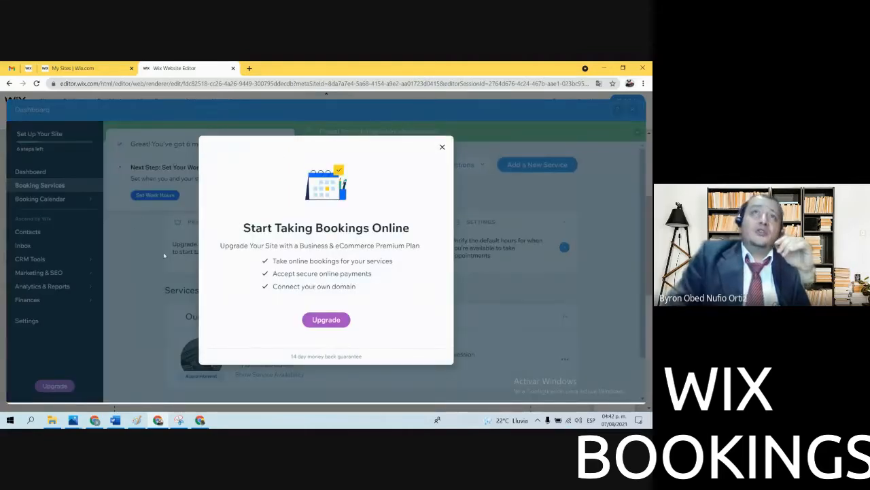
pyautogui.click(442, 148)
# Open the work hours setup and save the default appointment hours of 10:00 AM to 6:00 PM, Monday to Friday
pyautogui.click(155, 195)
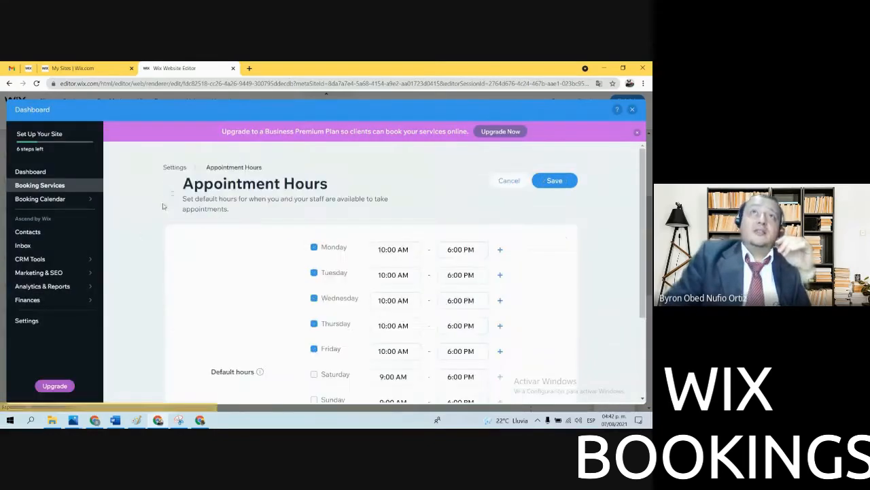
pyautogui.scroll(-2, 495, 250)
pyautogui.scroll(1, 495, 249)
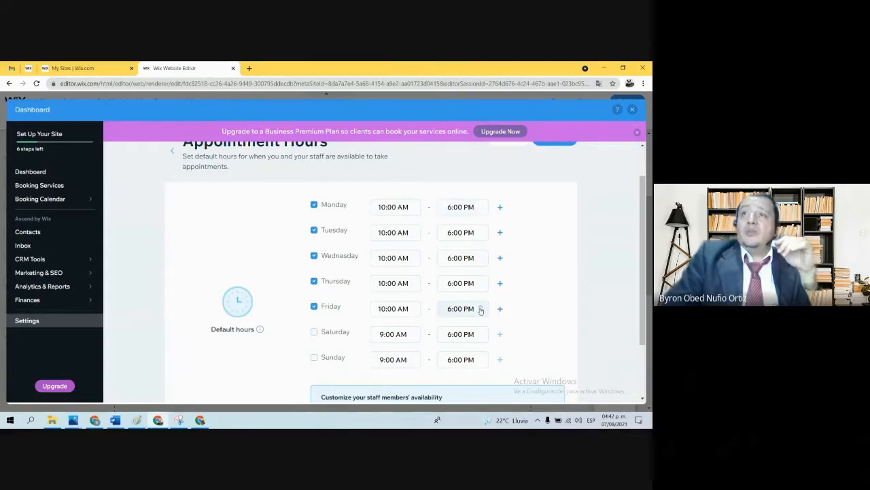
pyautogui.scroll(-2, 489, 305)
pyautogui.scroll(3, 489, 305)
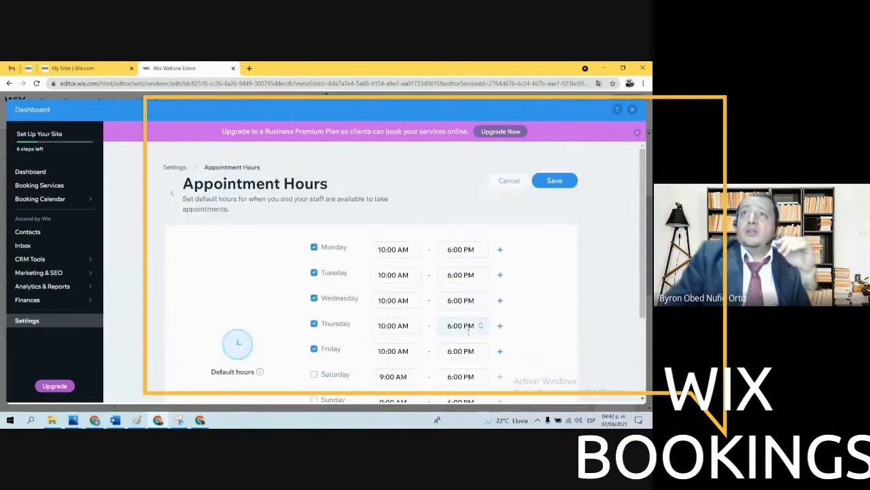
pyautogui.scroll(-2, 468, 331)
pyautogui.scroll(3, 468, 331)
pyautogui.click(555, 181)
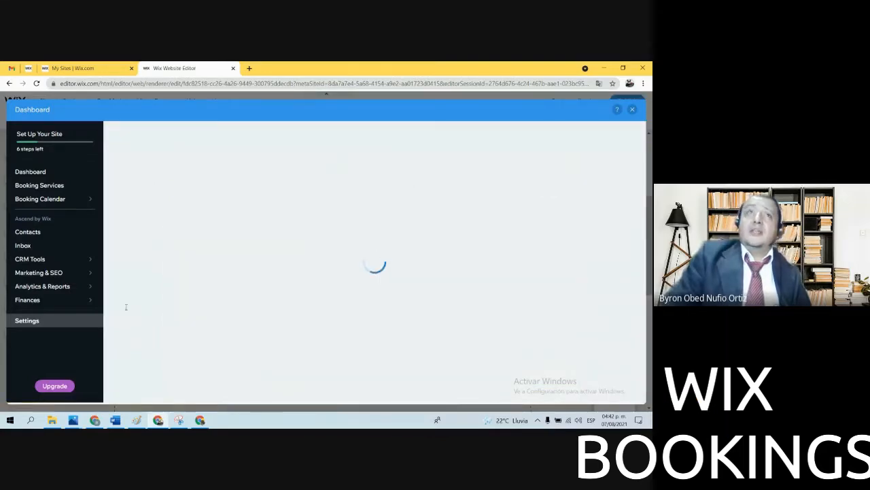
# Look through the site settings, go to the dashboard's site setup checklist and close the email confirmation reminder
pyautogui.scroll(-1, 329, 330)
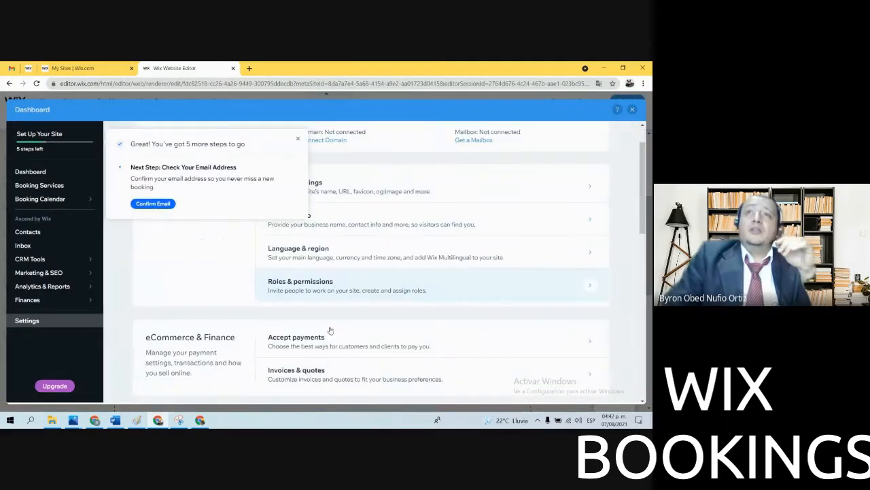
pyautogui.scroll(-3, 330, 329)
pyautogui.scroll(-4, 313, 333)
pyautogui.scroll(6, 300, 336)
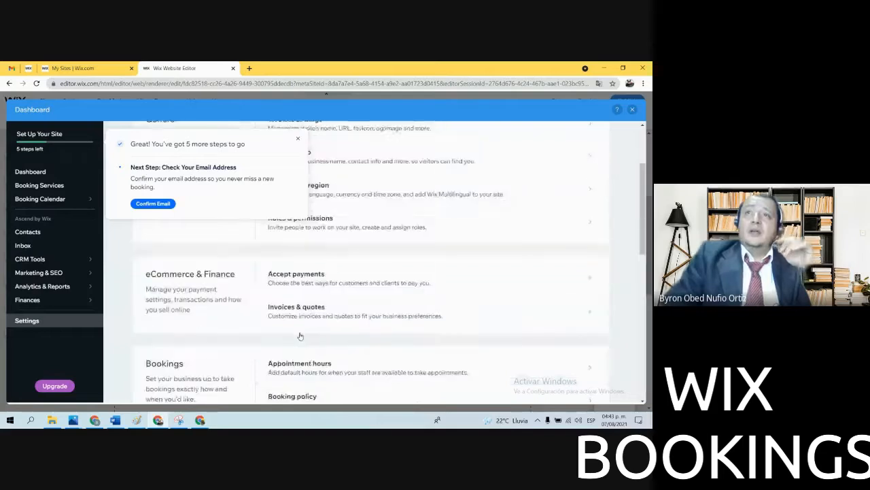
pyautogui.scroll(2, 300, 335)
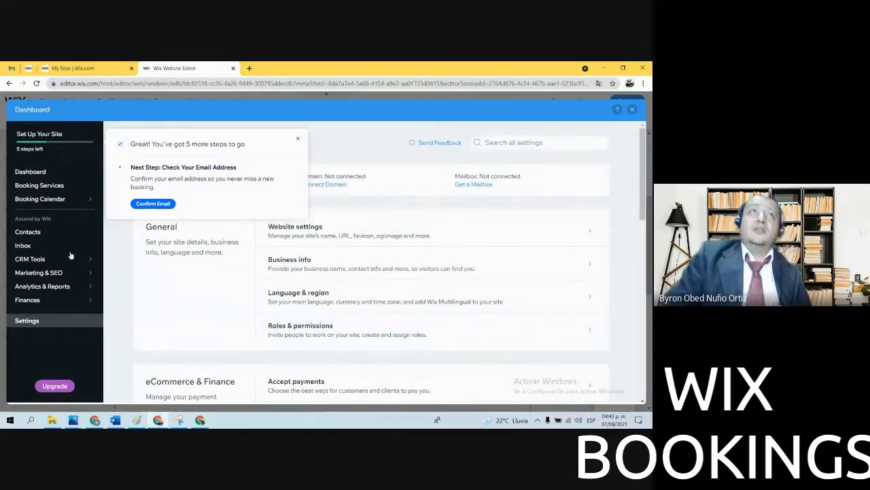
pyautogui.click(37, 177)
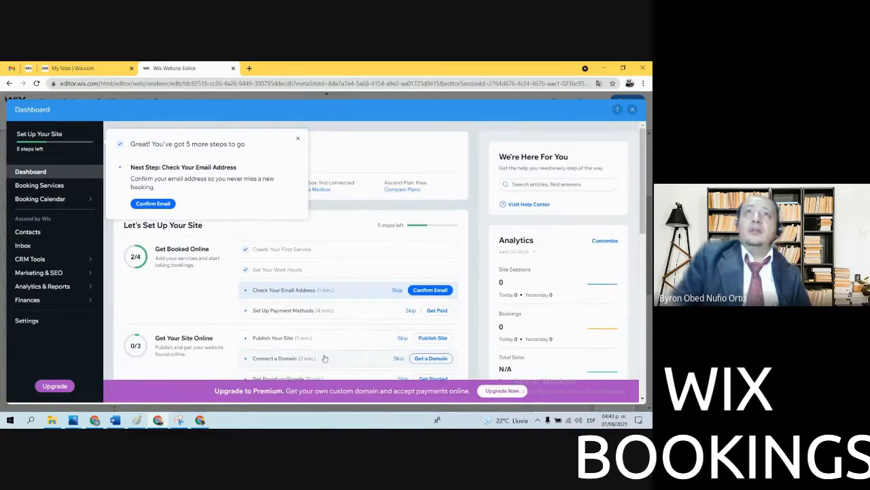
pyautogui.click(298, 138)
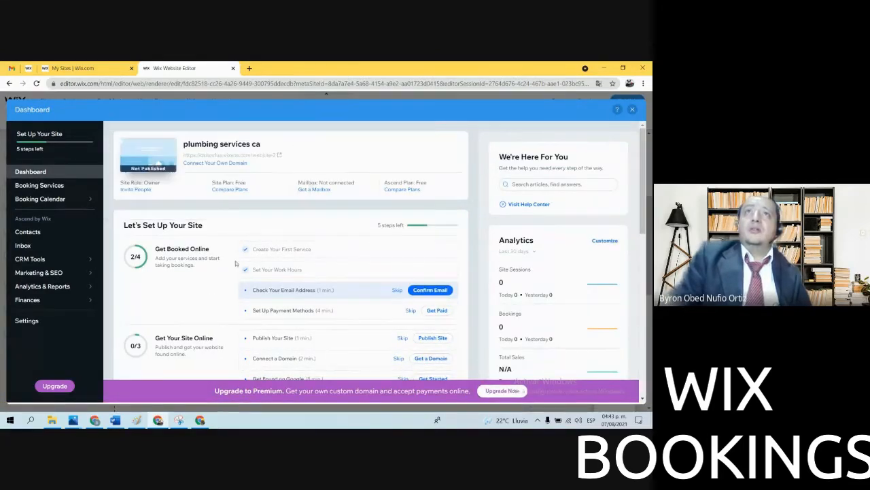
# Review the Booking Services list and the weekly Booking Calendar, and return to the dashboard's main menu
pyautogui.click(47, 188)
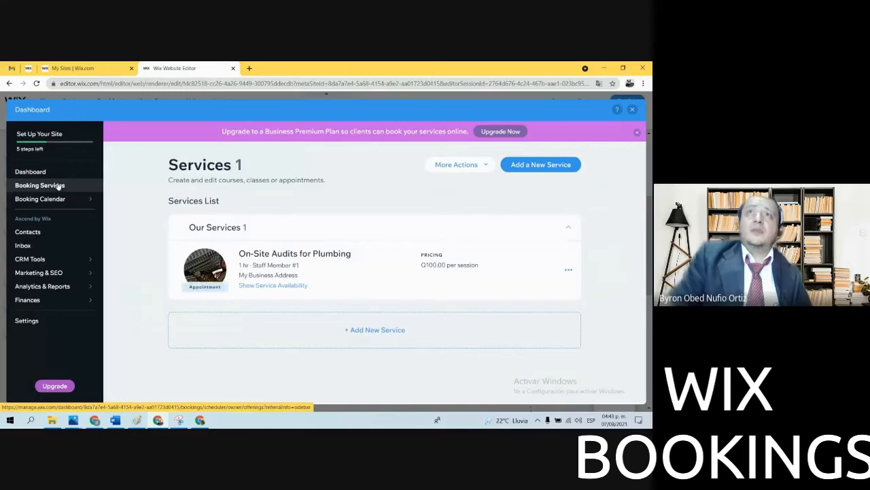
pyautogui.scroll(-1, 319, 305)
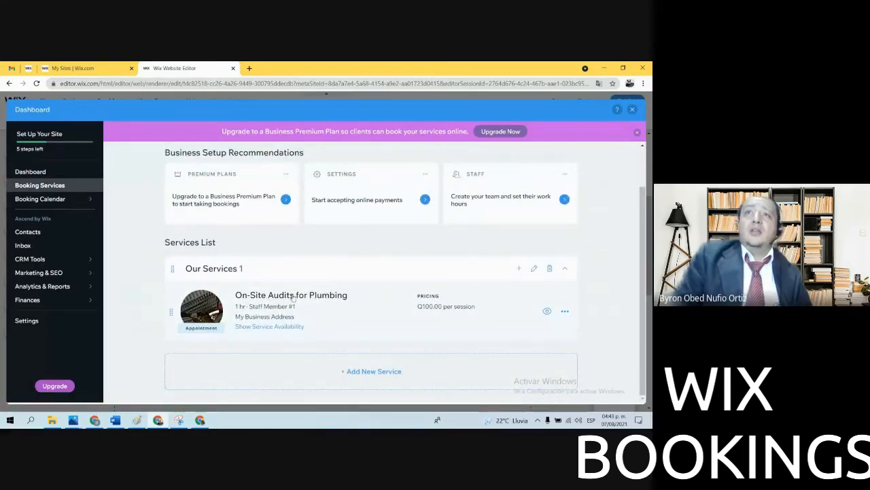
pyautogui.click(26, 204)
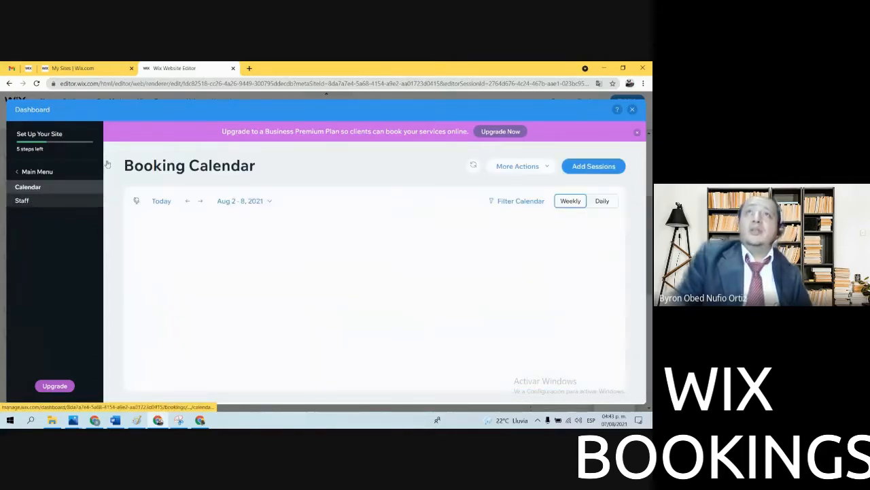
pyautogui.scroll(3, 468, 268)
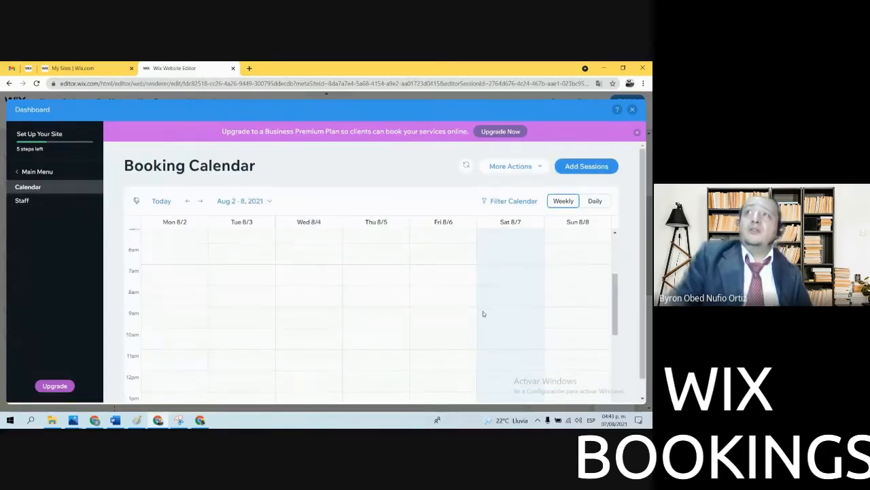
pyautogui.click(27, 171)
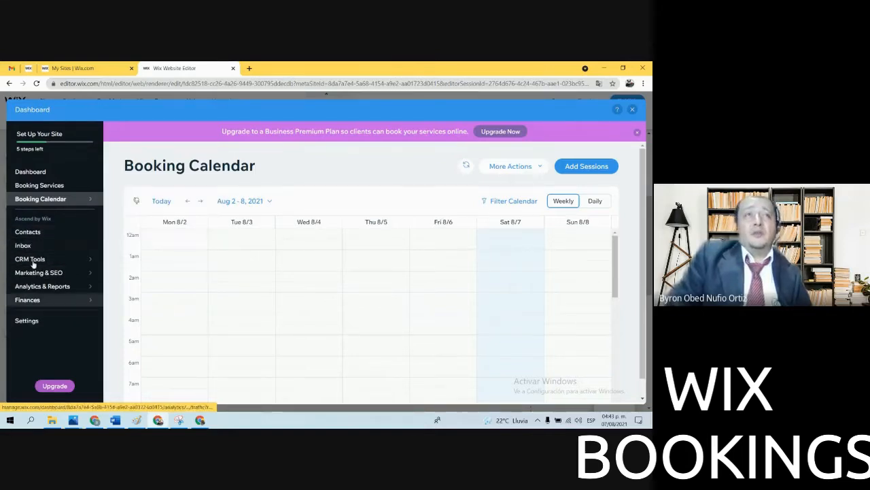
# Look through the contact list of the site and check the Inbox conversations
pyautogui.click(34, 234)
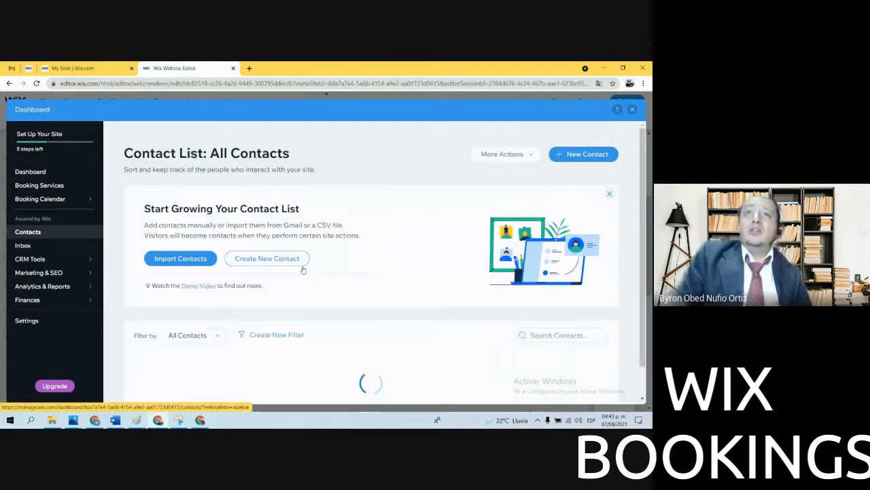
pyautogui.scroll(-1, 284, 291)
pyautogui.scroll(1, 284, 290)
pyautogui.scroll(-2, 284, 290)
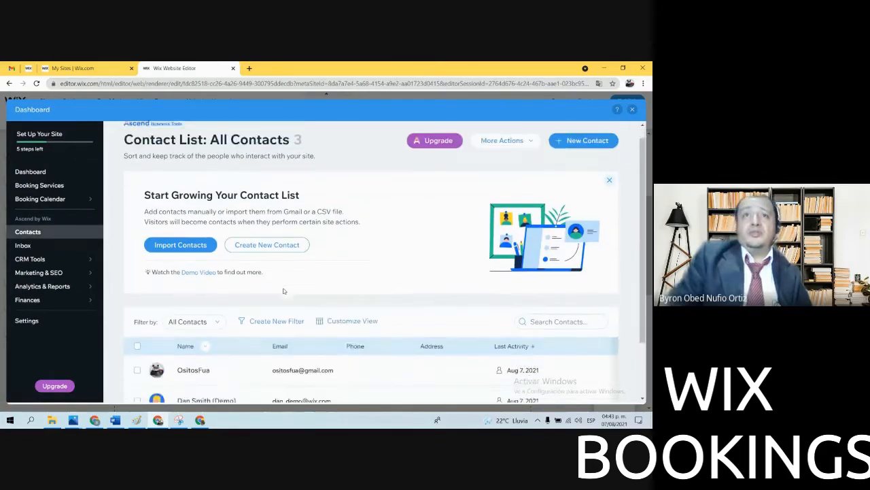
pyautogui.scroll(2, 285, 290)
pyautogui.scroll(1, 284, 291)
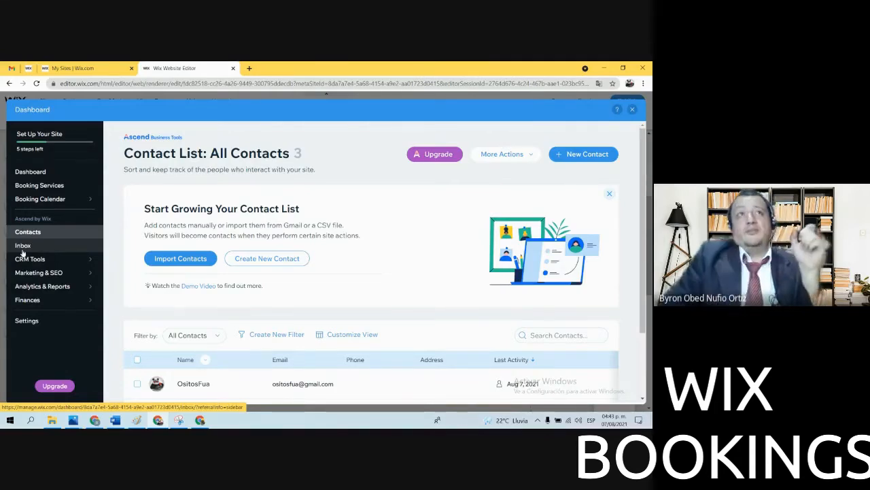
pyautogui.scroll(-3, 218, 285)
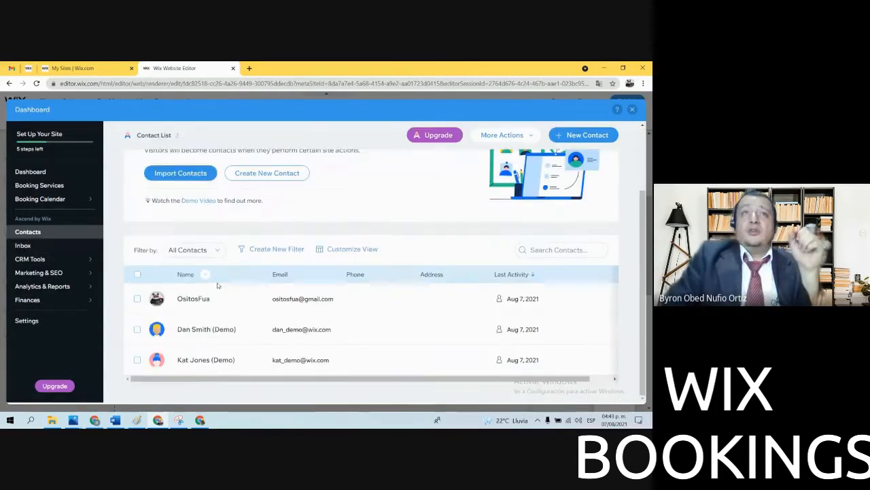
pyautogui.scroll(3, 217, 285)
pyautogui.click(23, 246)
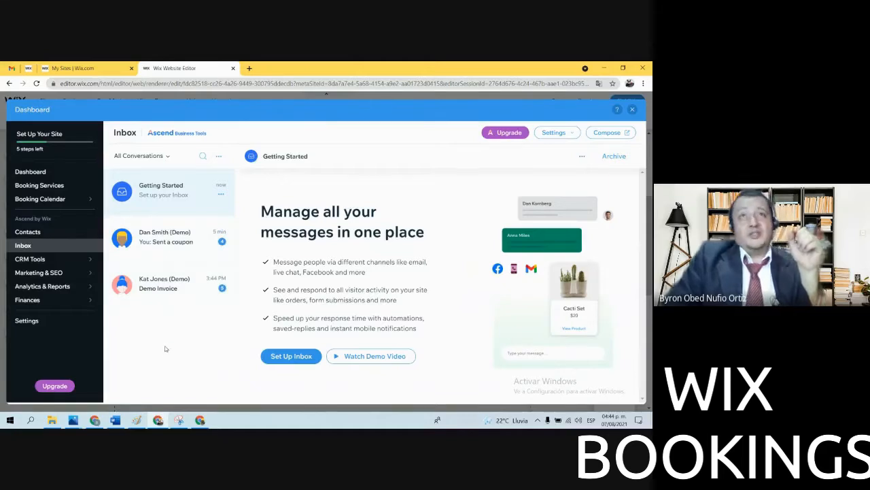
# Look through the CRM tools: Automations, Form Submissions, Workflows and Tasks & Reminders
pyautogui.click(43, 262)
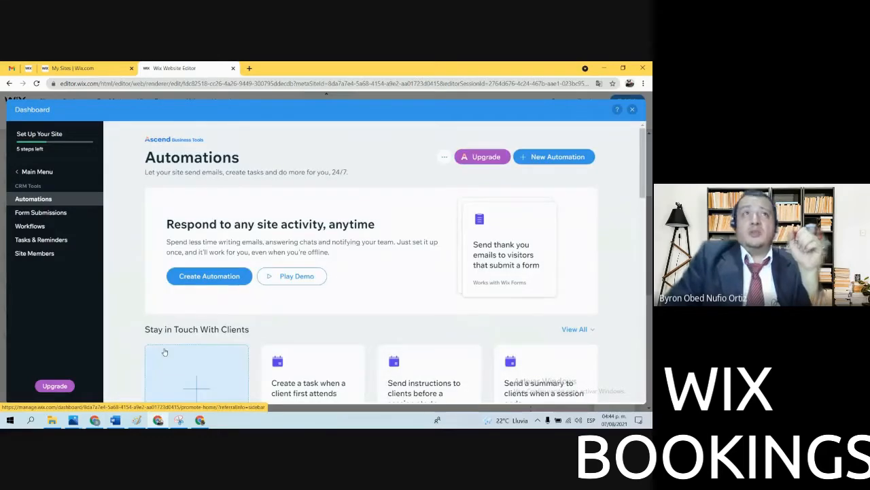
pyautogui.scroll(-5, 197, 333)
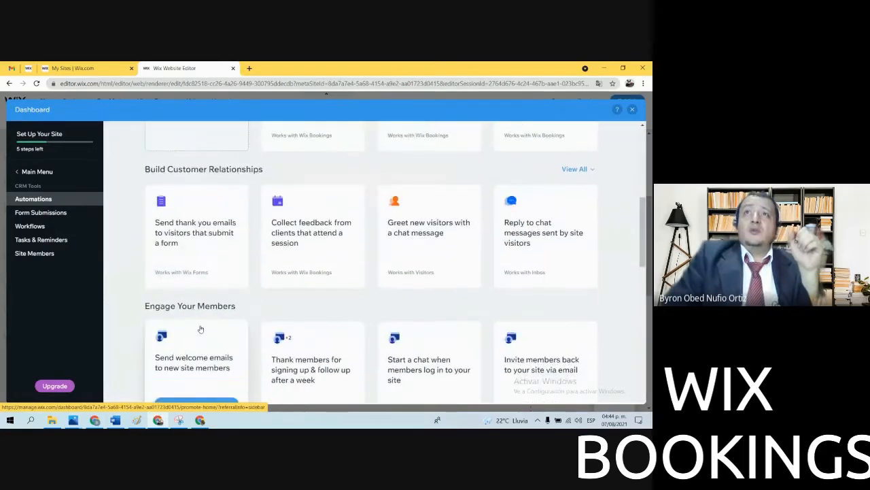
pyautogui.scroll(5, 201, 329)
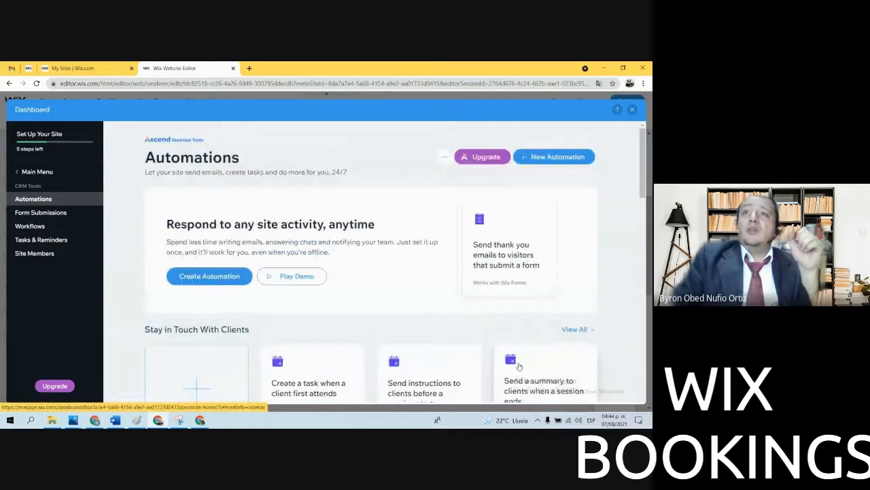
pyautogui.scroll(-2, 519, 366)
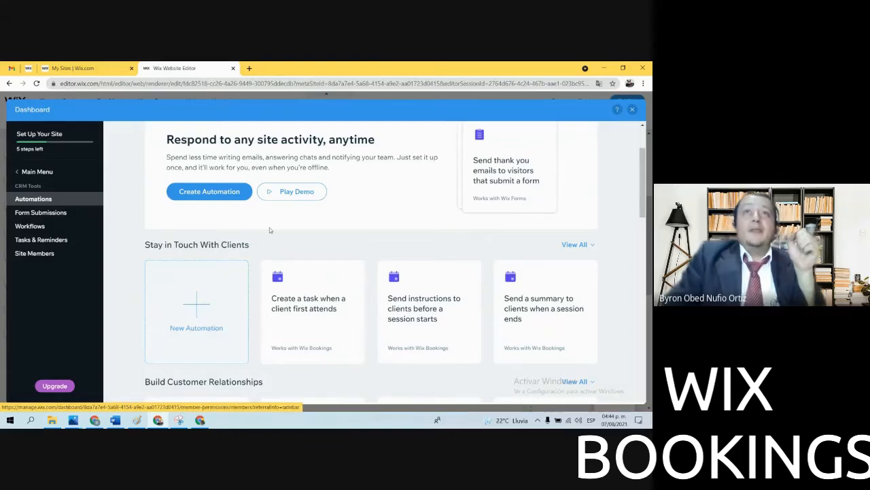
pyautogui.click(52, 213)
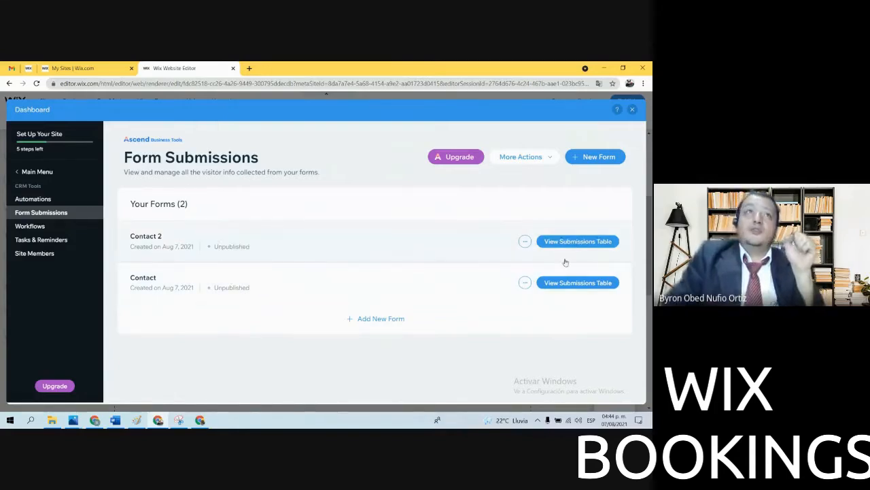
pyautogui.click(42, 230)
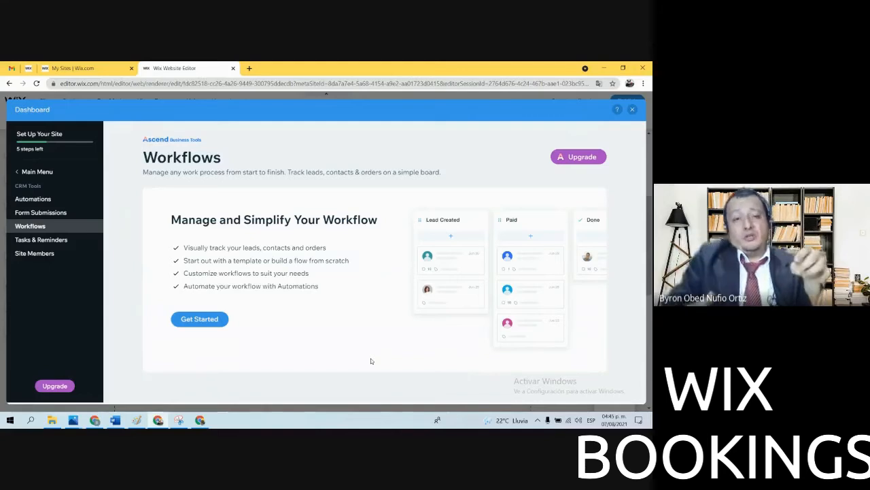
pyautogui.click(51, 241)
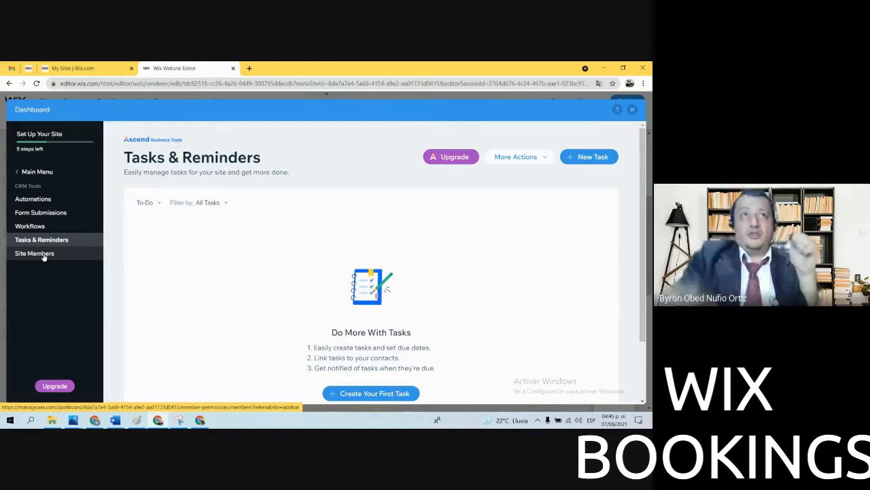
pyautogui.click(37, 171)
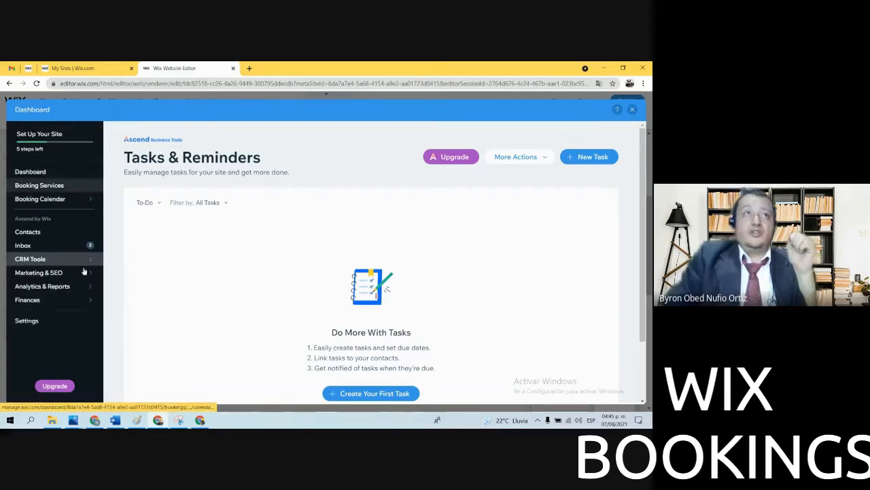
# Look over Marketing Home, Traffic Overview, Payments and Settings, and close the dashboard to return to the Editor
pyautogui.click(39, 273)
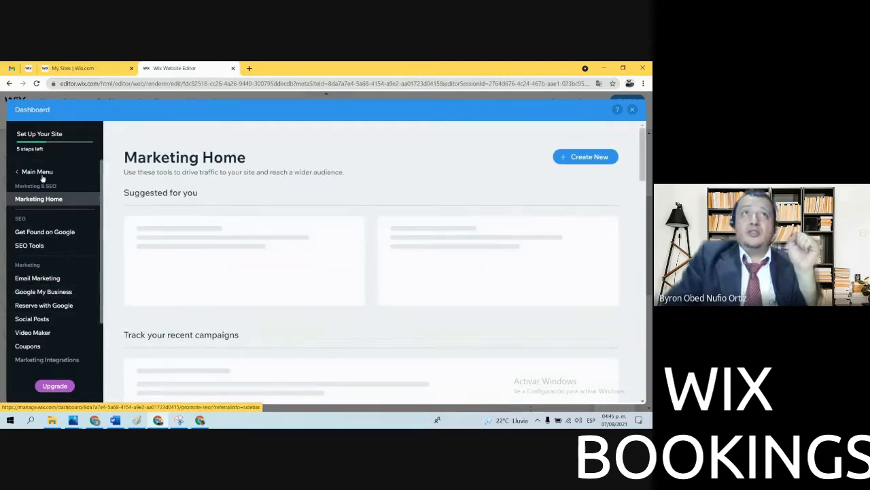
pyautogui.click(37, 172)
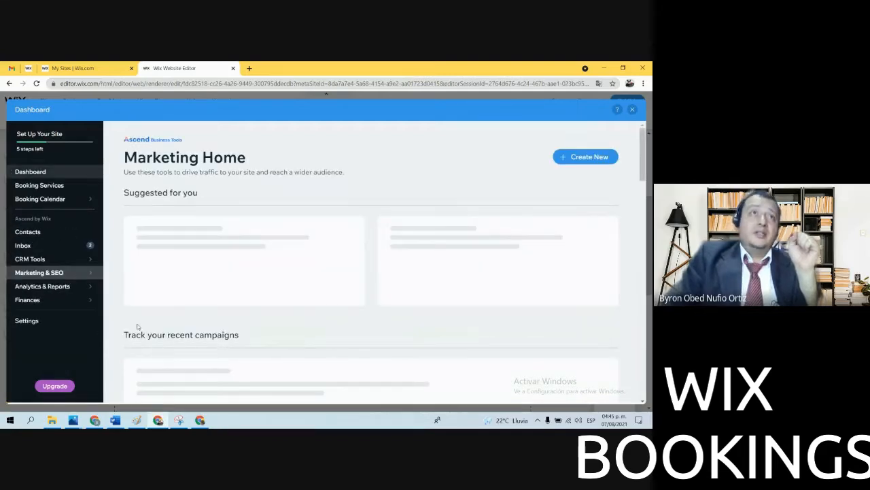
pyautogui.click(41, 285)
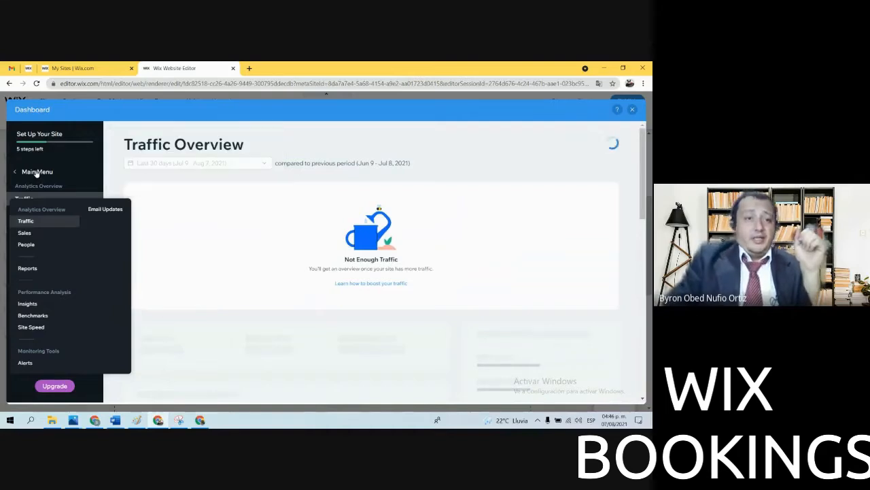
pyautogui.click(35, 173)
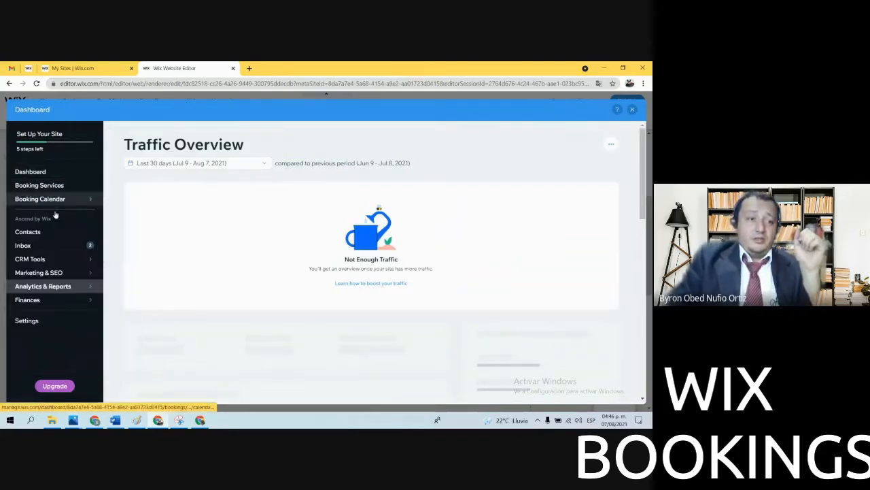
pyautogui.click(30, 300)
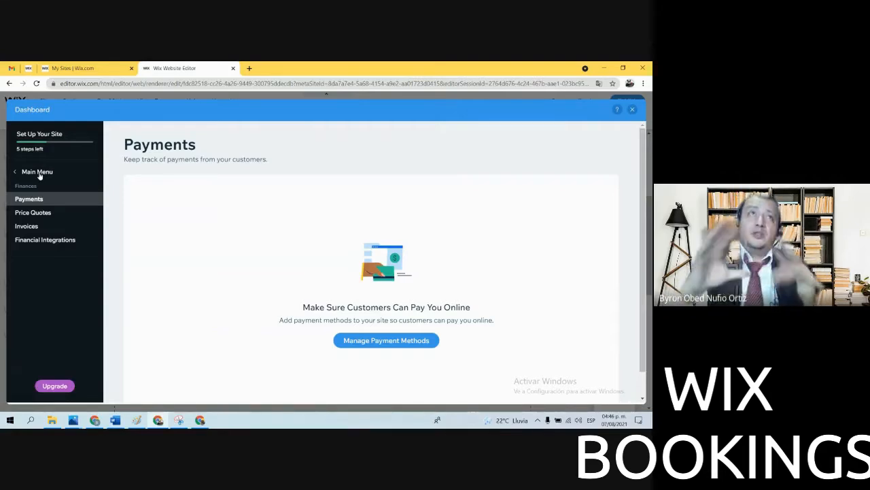
pyautogui.click(37, 172)
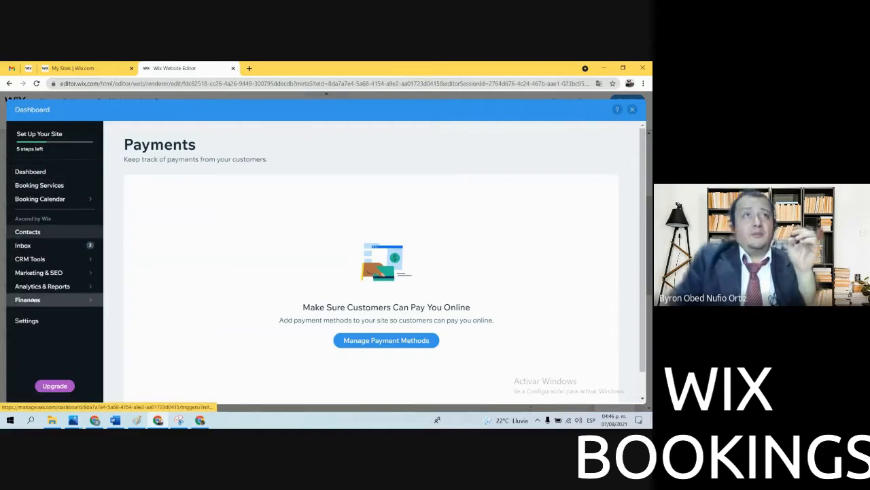
pyautogui.click(32, 320)
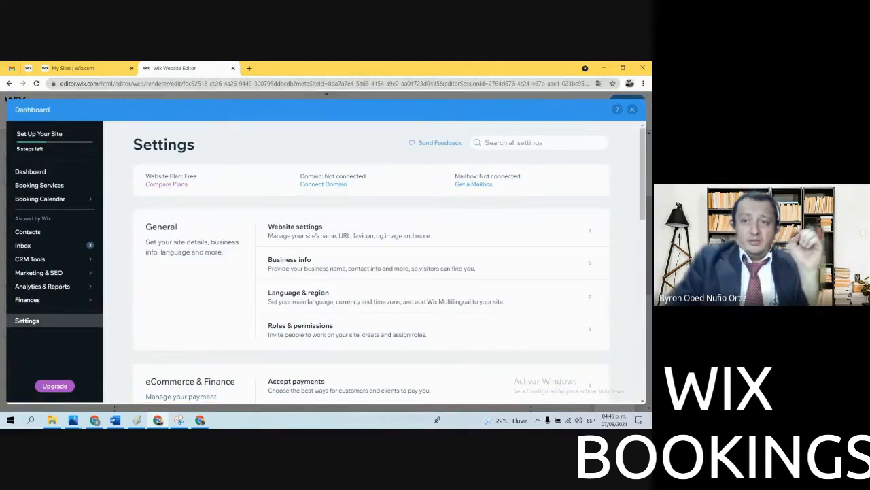
pyautogui.click(633, 109)
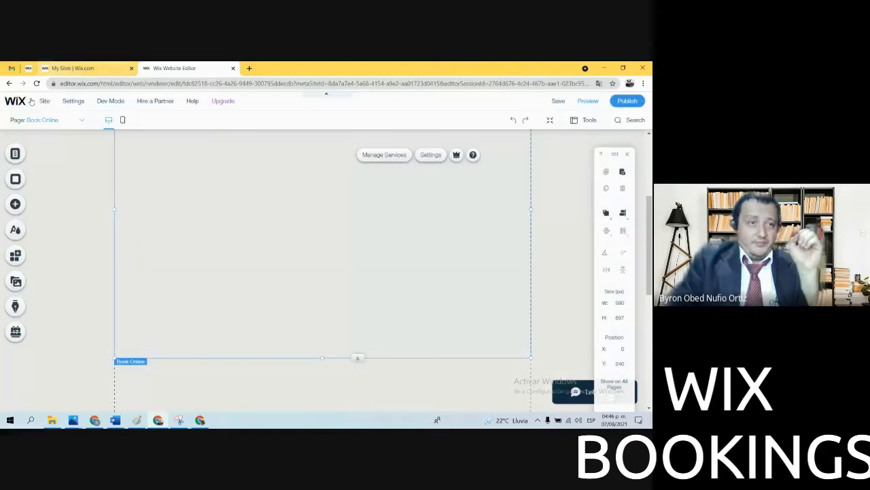
# Switch to the account's pinned site list and open the dashboard of the WebDesignDNS site
pyautogui.click(32, 70)
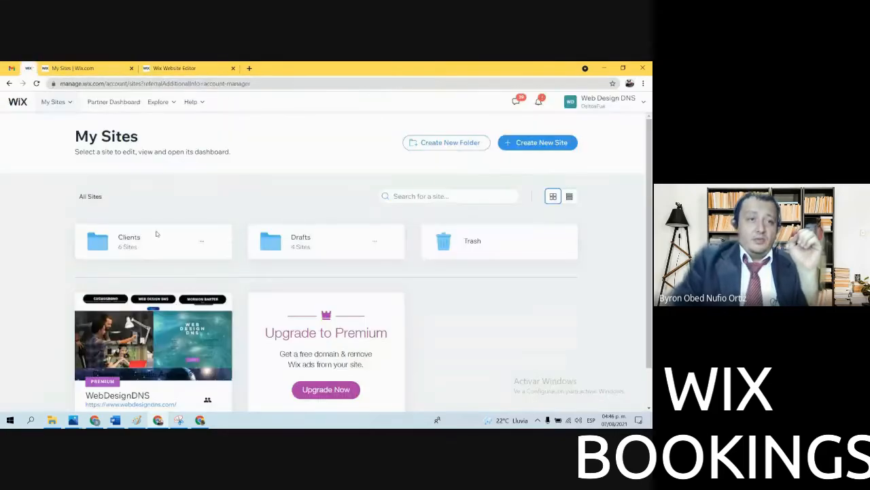
pyautogui.click(144, 335)
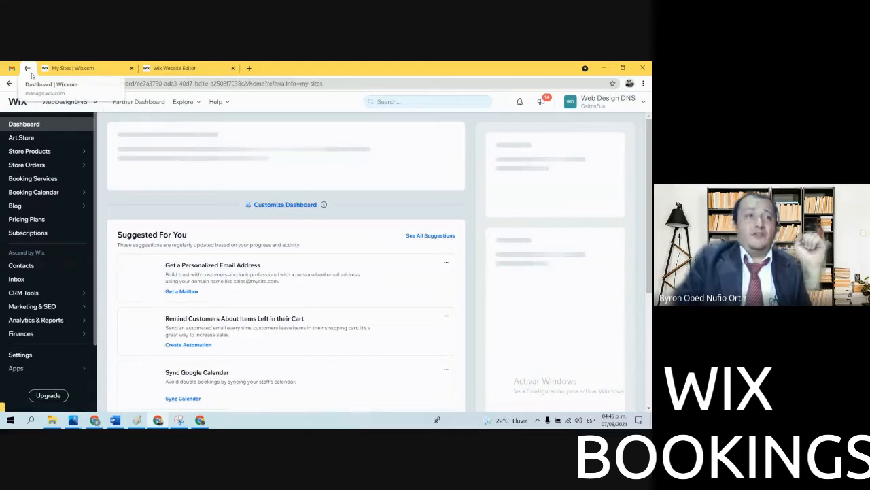
# Close the duplicate My Sites browser tab and pin the tab of the Wix Editor
pyautogui.click(63, 69)
pyautogui.moveTo(188, 300)
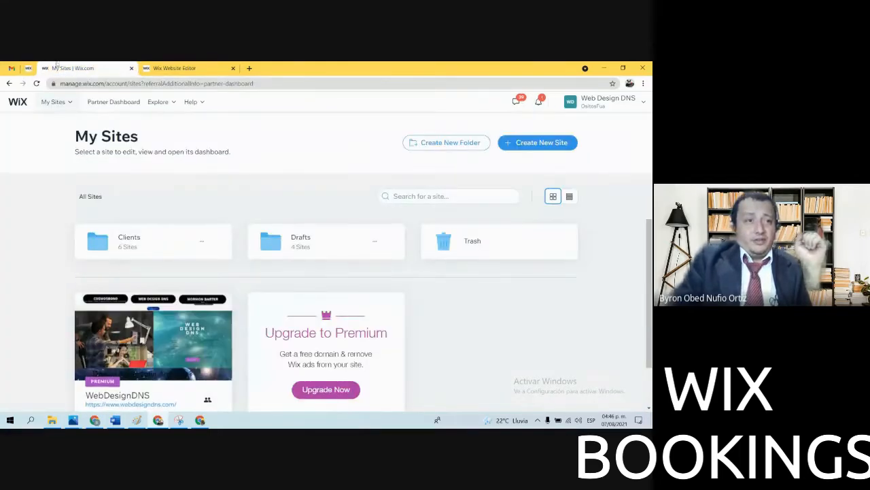
pyautogui.click(132, 69)
pyautogui.rightClick(86, 69)
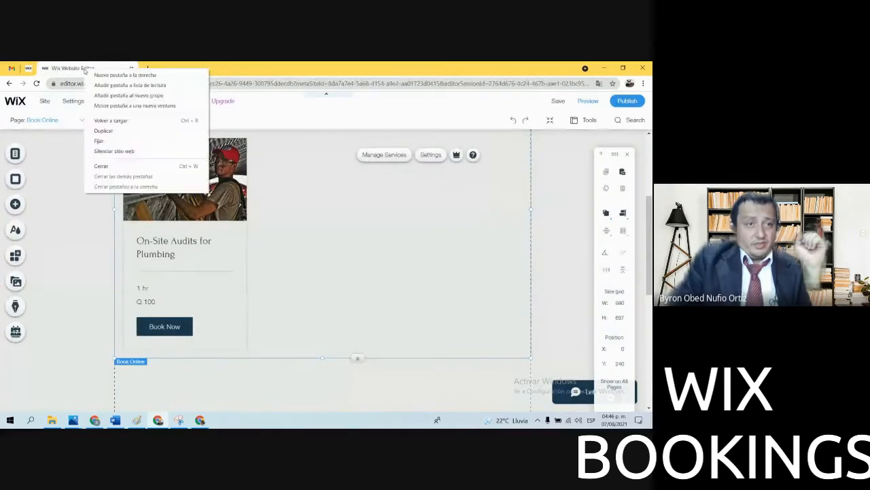
pyautogui.click(108, 142)
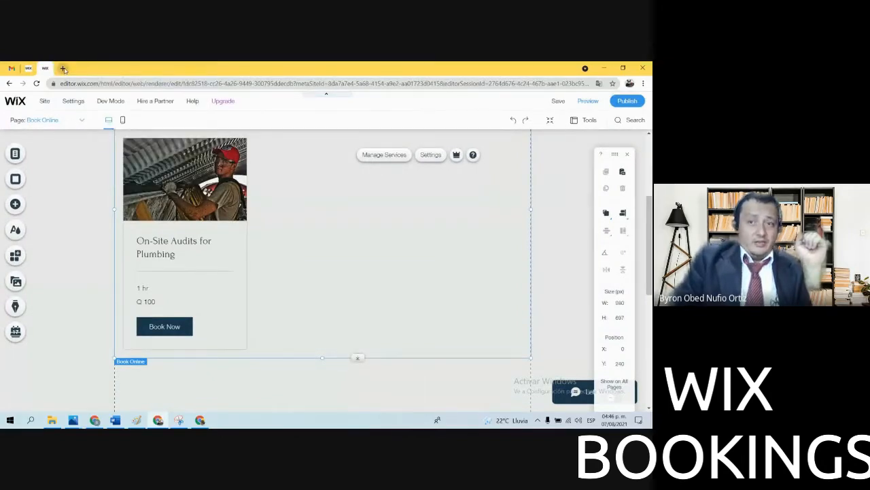
# Publish the plumbing site, open the live version in a pinned browser tab and select its web address
pyautogui.click(625, 101)
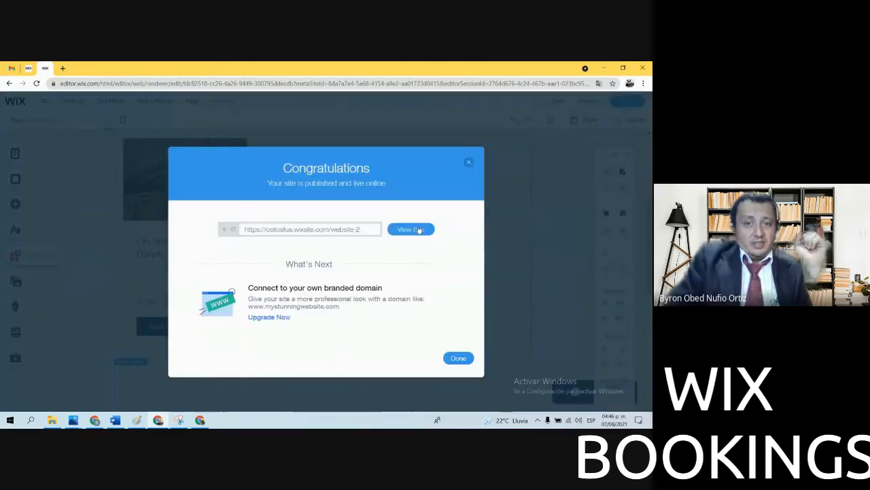
pyautogui.click(419, 229)
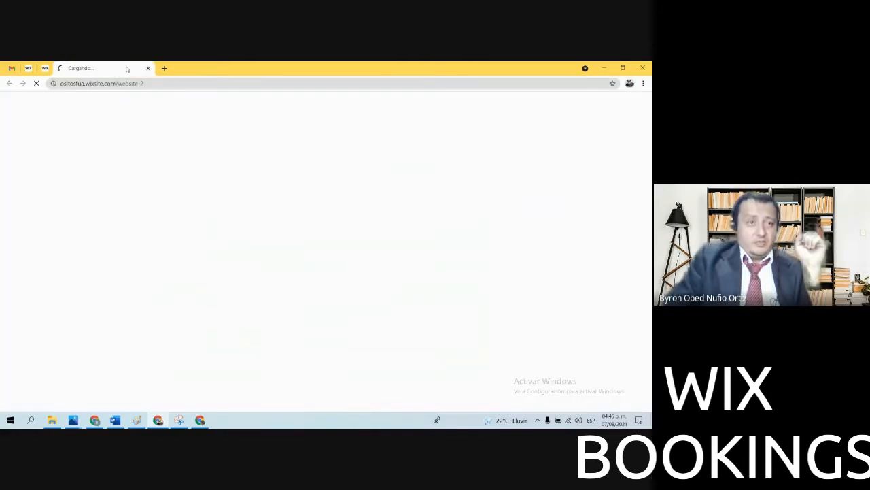
pyautogui.rightClick(80, 70)
pyautogui.click(99, 141)
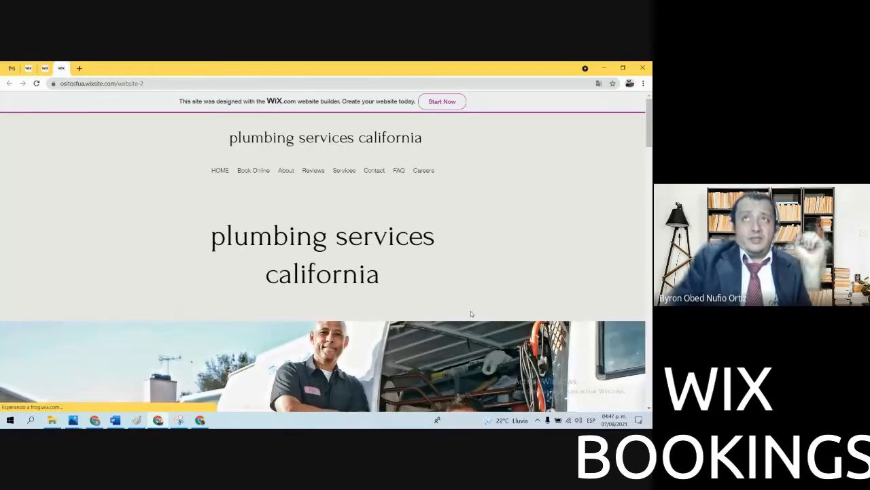
pyautogui.click(138, 84)
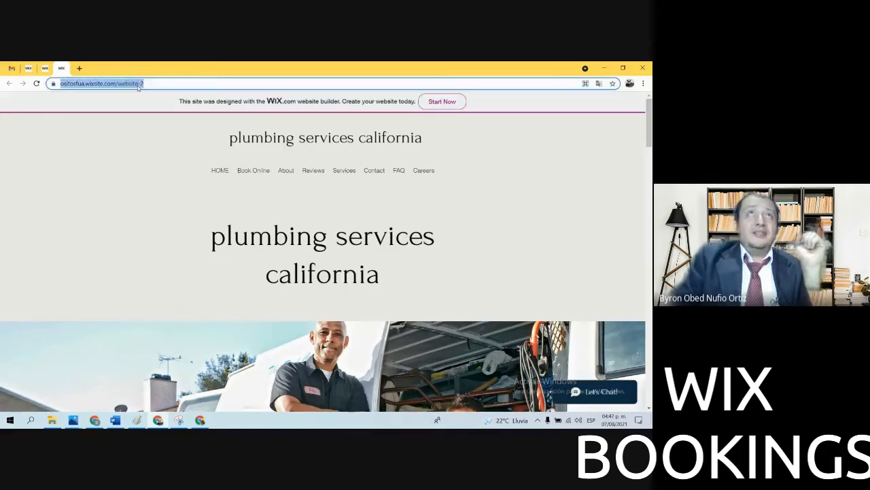
# Highlight the live site's web address and look over the published home page from its title through the service text and images
pyautogui.click(155, 82)
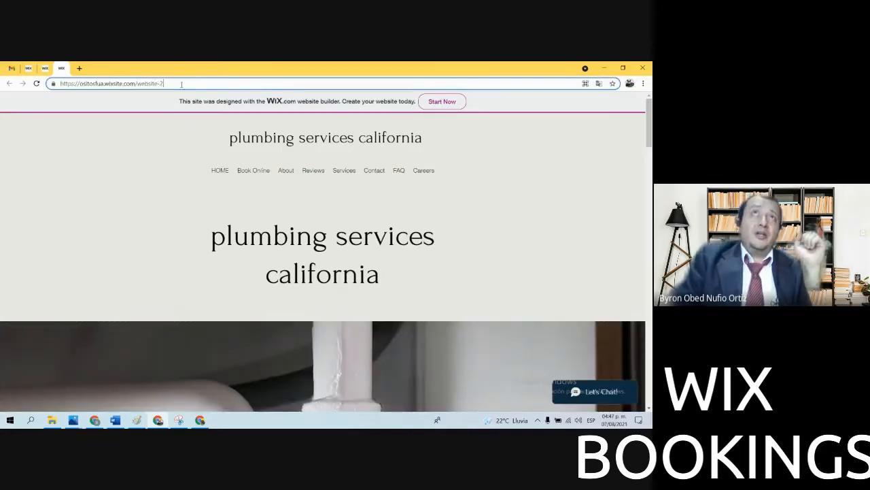
pyautogui.moveTo(182, 84); pyautogui.dragTo(4, 105)
pyautogui.click(228, 277)
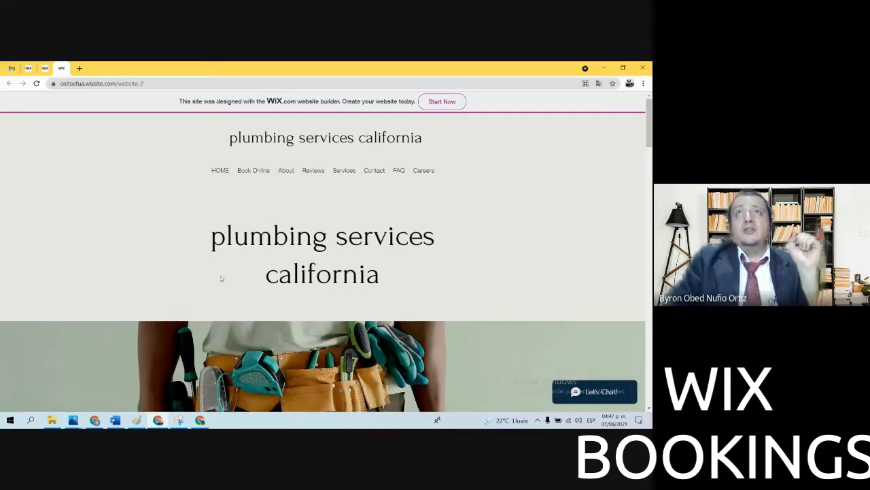
pyautogui.scroll(-5, 315, 324)
pyautogui.scroll(5, 314, 324)
pyautogui.scroll(-5, 324, 319)
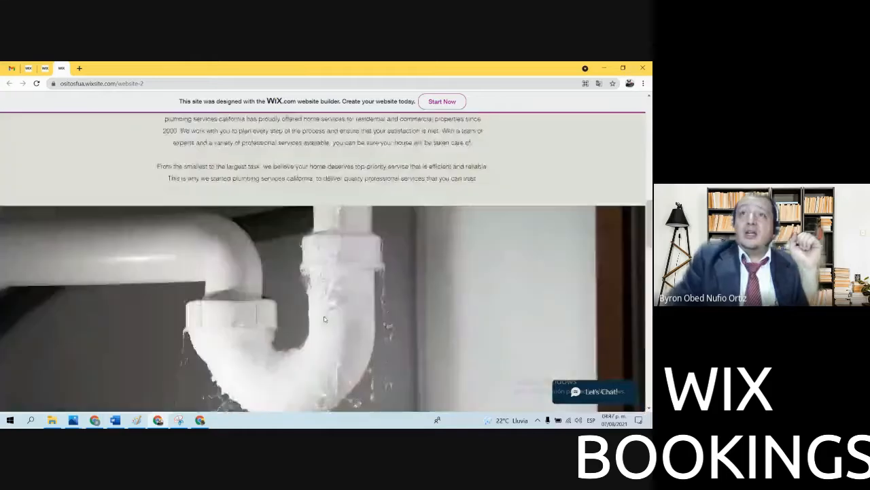
pyautogui.scroll(3, 324, 319)
pyautogui.scroll(2, 325, 319)
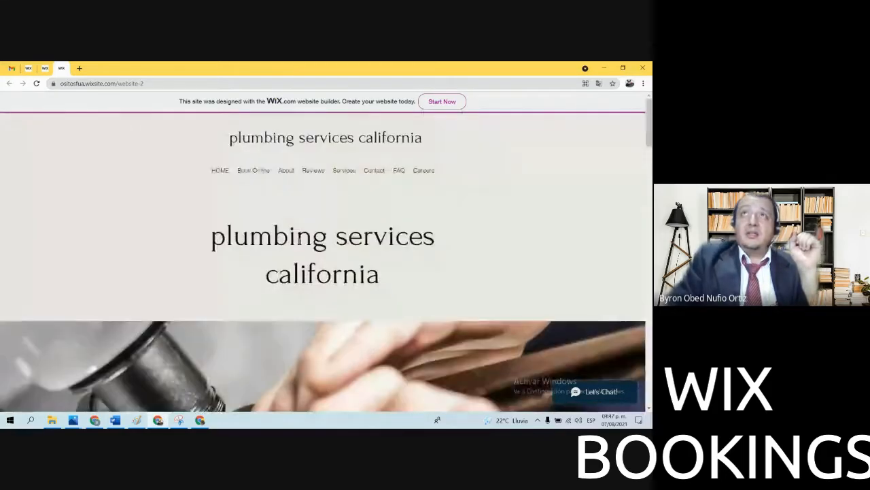
# Look through the live site's Book Online, About, Reviews, Services and Contact pages, and return to its home page
pyautogui.click(252, 173)
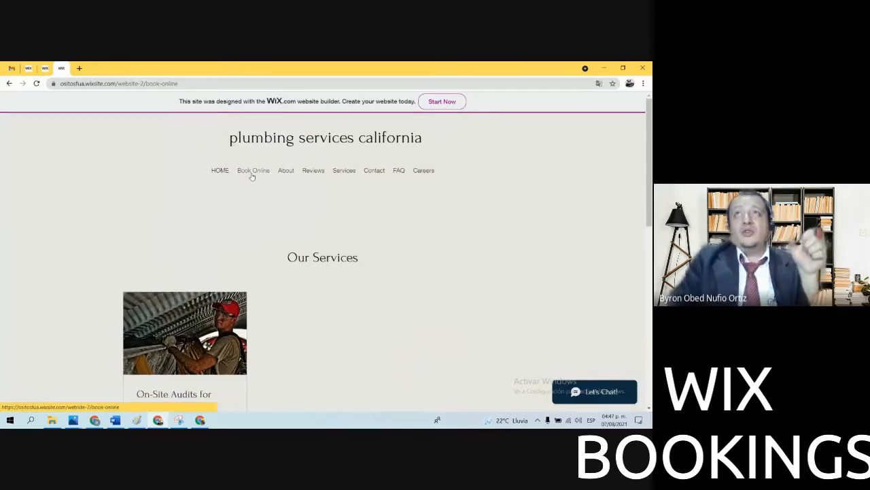
pyautogui.click(286, 173)
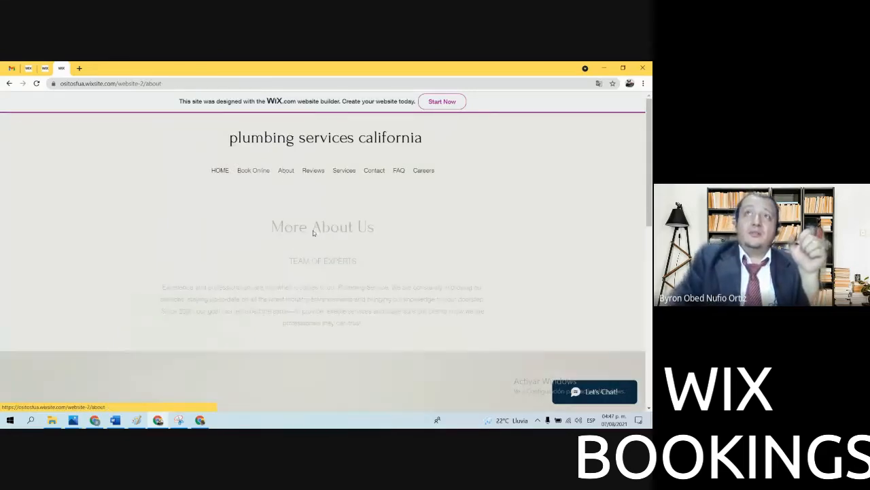
pyautogui.scroll(-5, 333, 271)
pyautogui.scroll(-2, 333, 271)
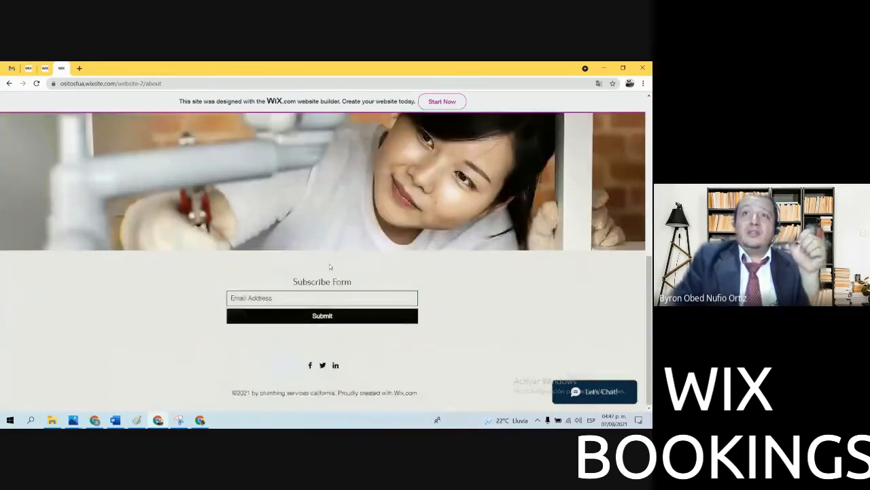
pyautogui.scroll(10, 332, 271)
pyautogui.click(314, 171)
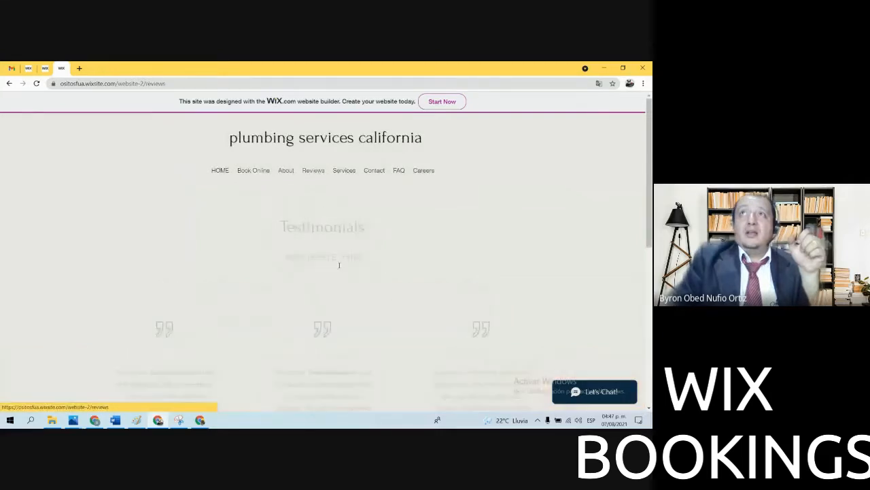
pyautogui.scroll(-5, 361, 308)
pyautogui.scroll(5, 368, 309)
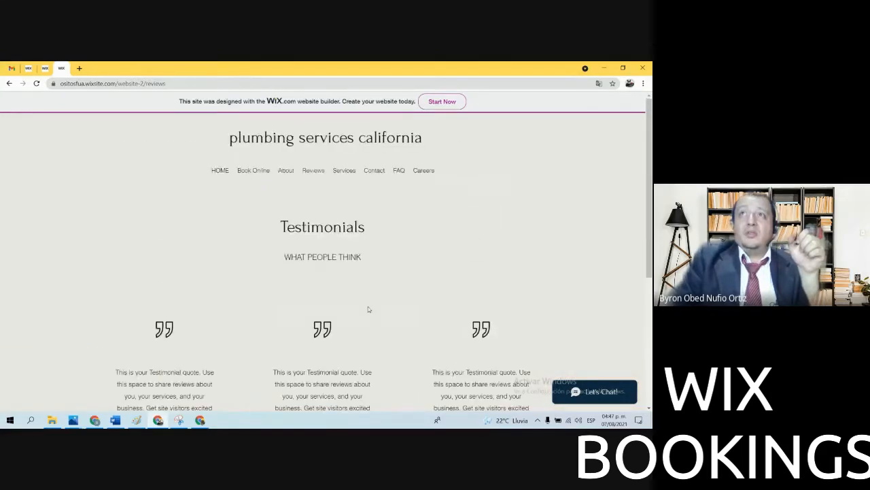
pyautogui.click(343, 172)
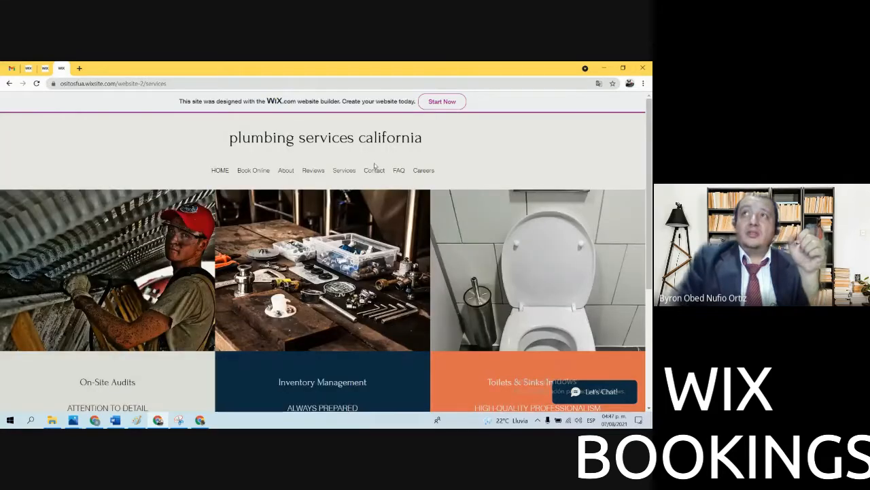
pyautogui.click(374, 171)
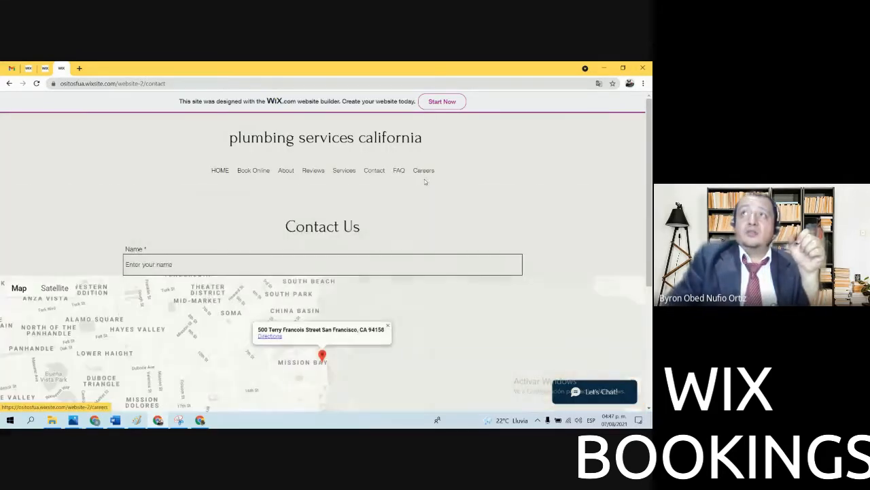
pyautogui.click(219, 170)
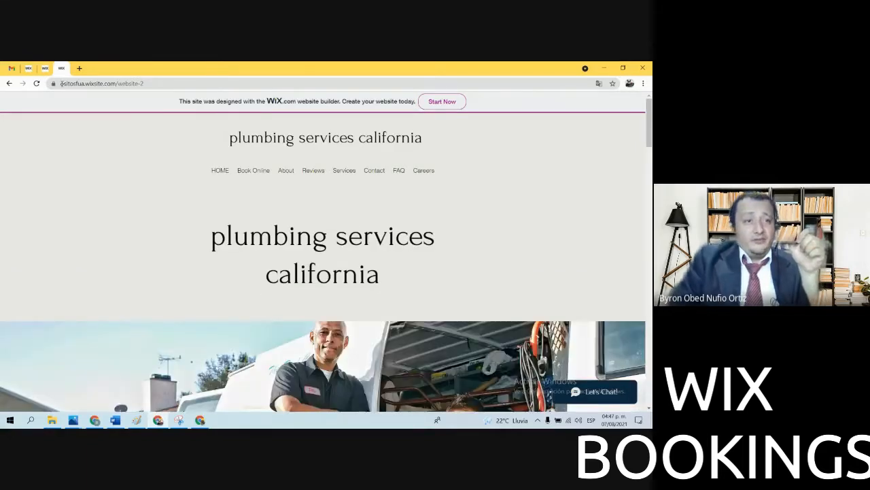
# Return to the Wix Editor and dismiss the publishing confirmation and the mobile site suggestion
pyautogui.click(45, 69)
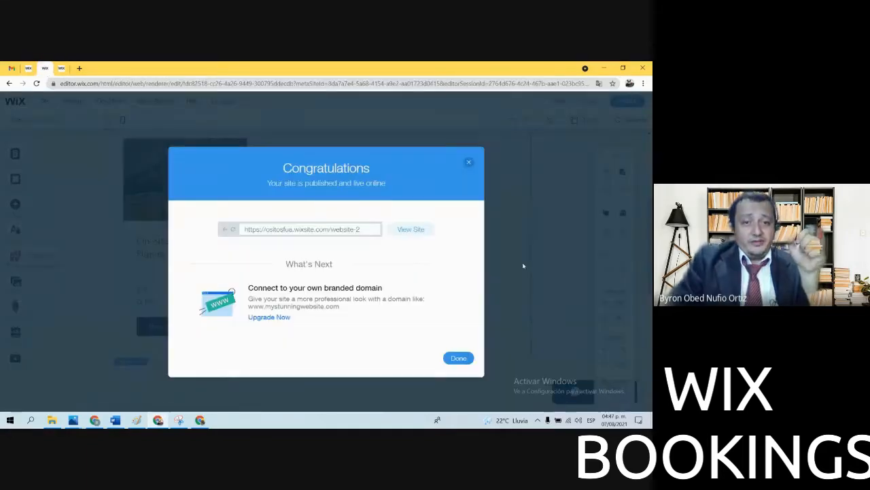
pyautogui.click(469, 360)
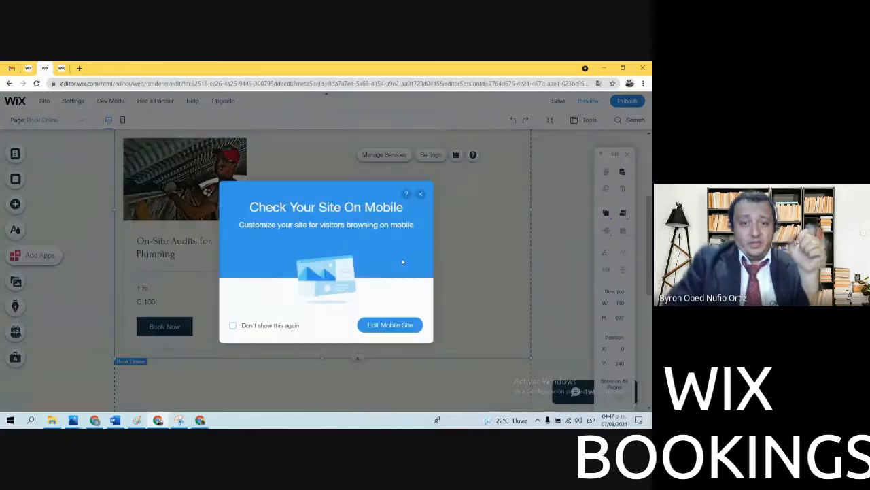
pyautogui.click(420, 194)
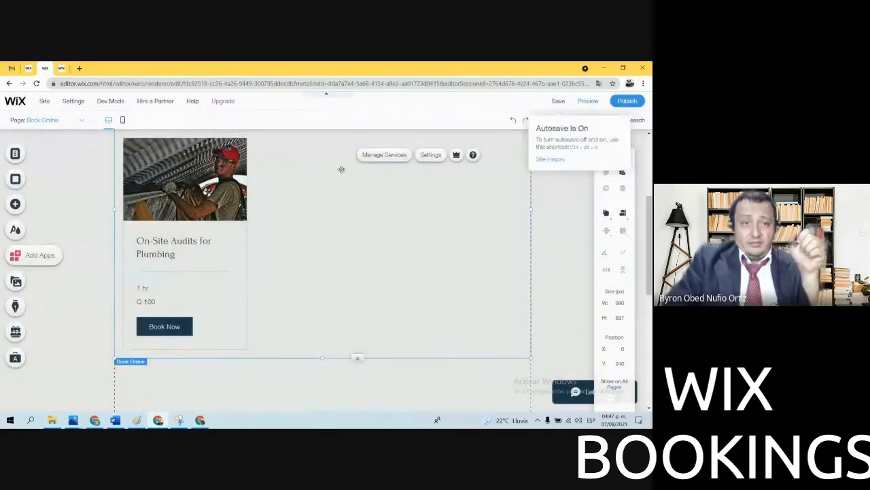
# Go from the WebDesignDNS dashboard to the list of all sites and open the dashboard of the plumbing services ca site
pyautogui.click(28, 69)
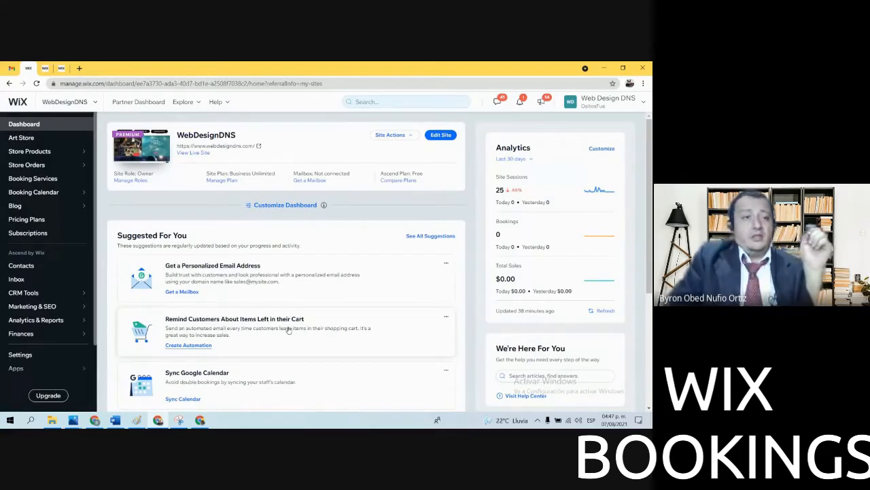
pyautogui.click(65, 101)
pyautogui.click(102, 273)
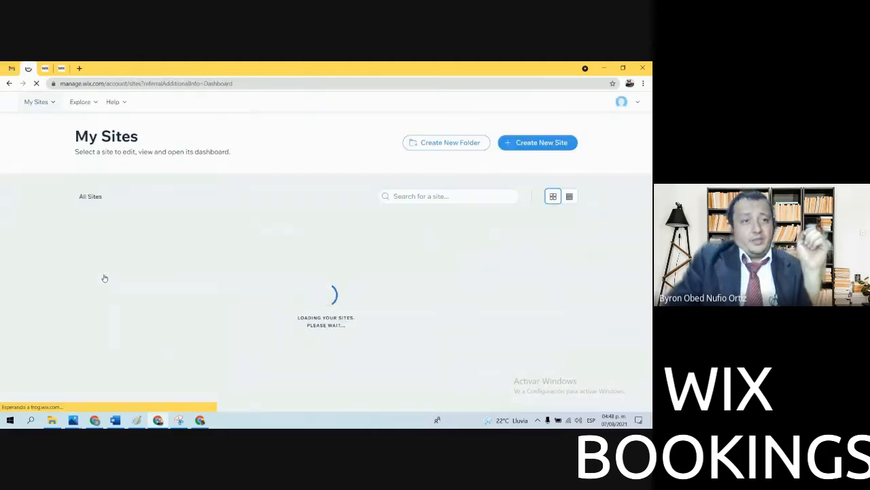
pyautogui.scroll(-1, 187, 231)
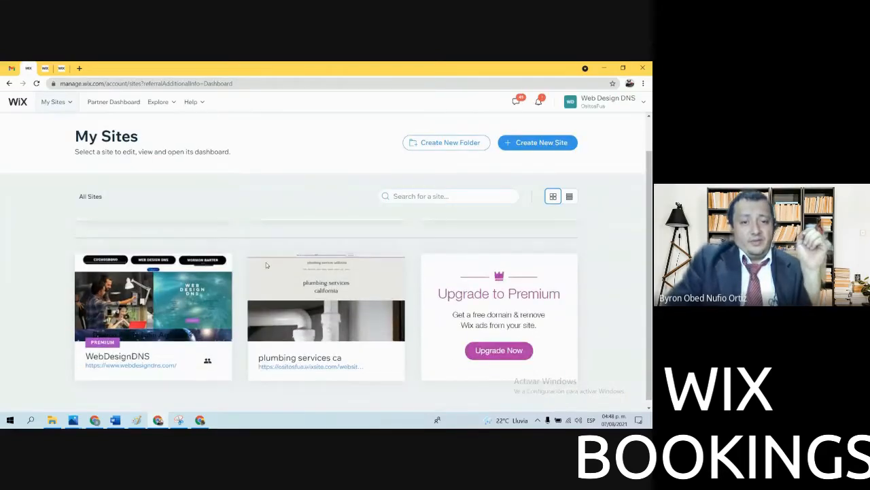
pyautogui.moveTo(312, 300)
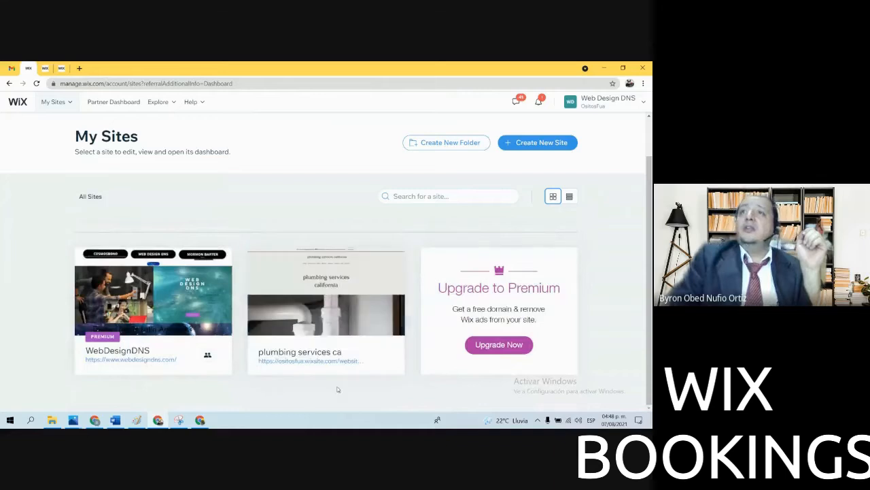
pyautogui.moveTo(317, 337)
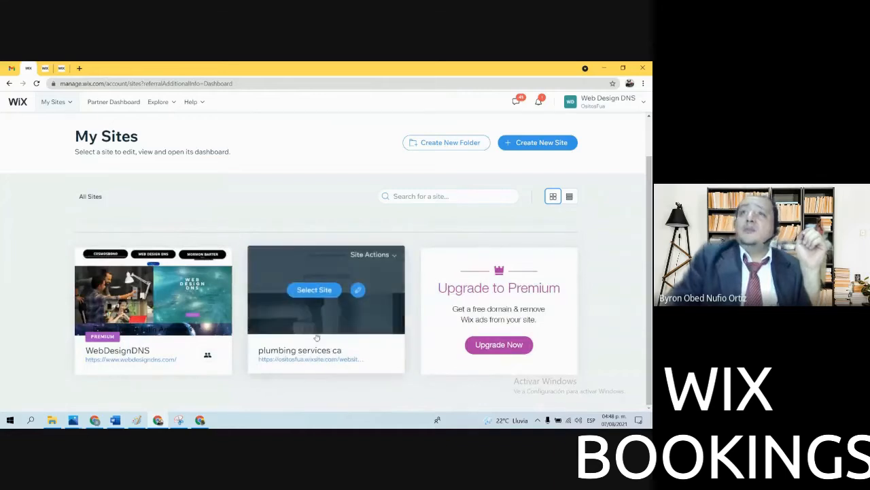
pyautogui.click(321, 295)
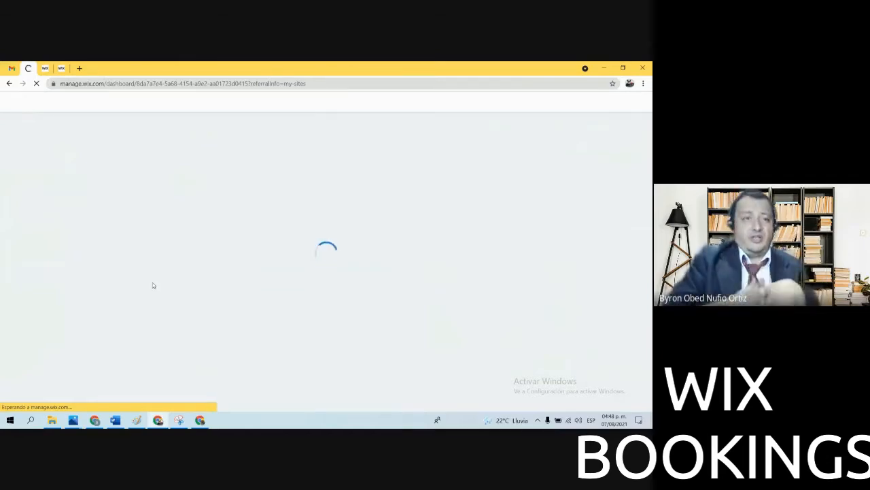
# Switch to the Word outline and review steps 1 to 3, highlighting the ADI creation, the switch to Editor and the site customization
pyautogui.click(116, 423)
pyautogui.click(246, 210)
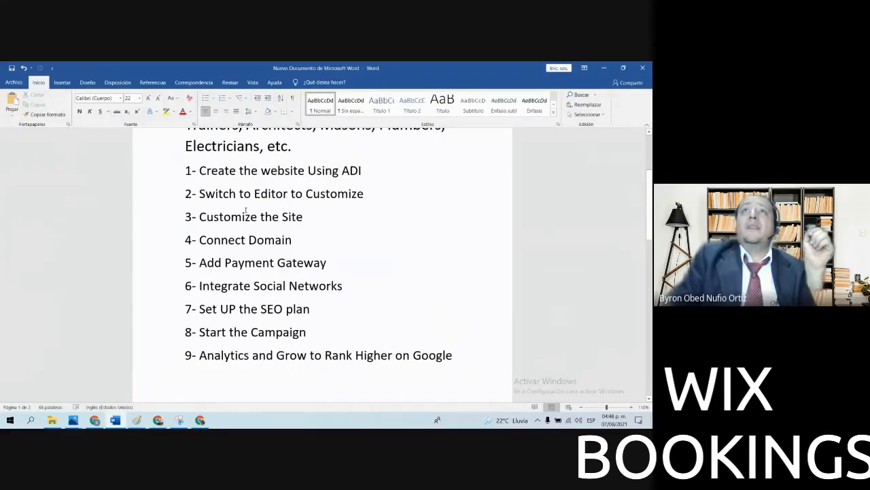
pyautogui.scroll(5, 288, 219)
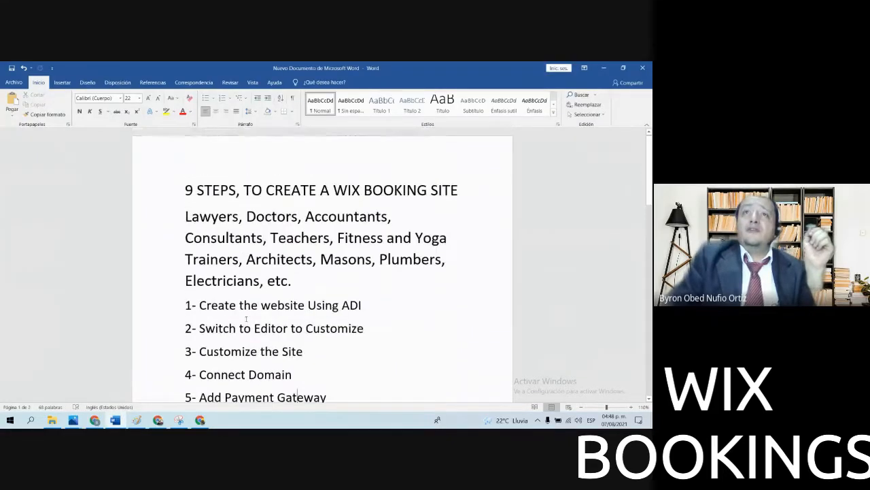
pyautogui.moveTo(202, 306); pyautogui.dragTo(367, 306)
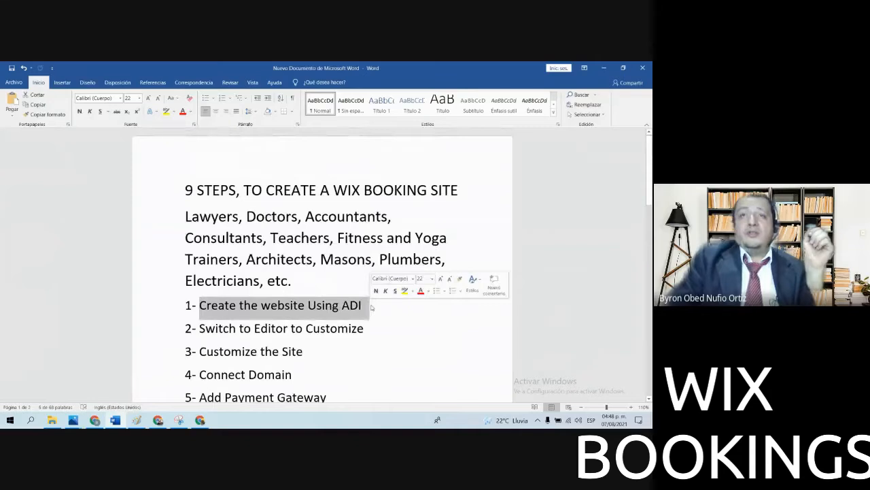
pyautogui.scroll(-1, 363, 303)
pyautogui.scroll(-2, 363, 303)
pyautogui.click(242, 283)
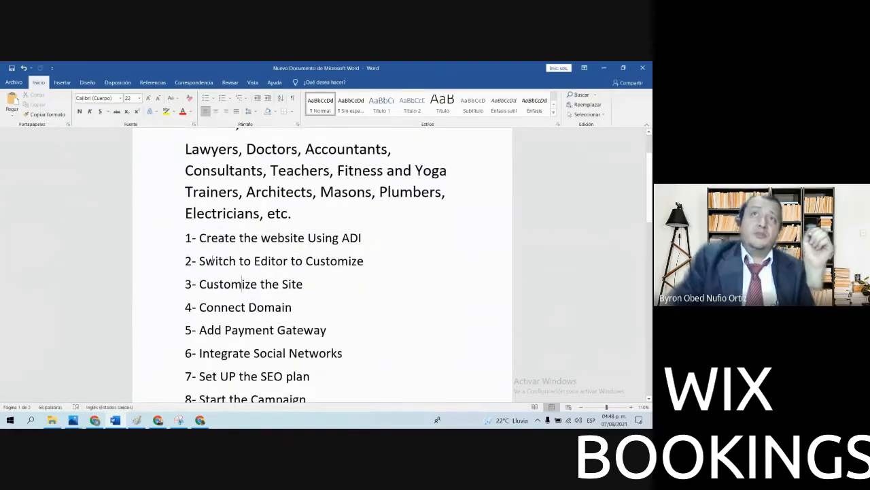
pyautogui.moveTo(218, 260); pyautogui.dragTo(183, 261)
pyautogui.click(395, 263)
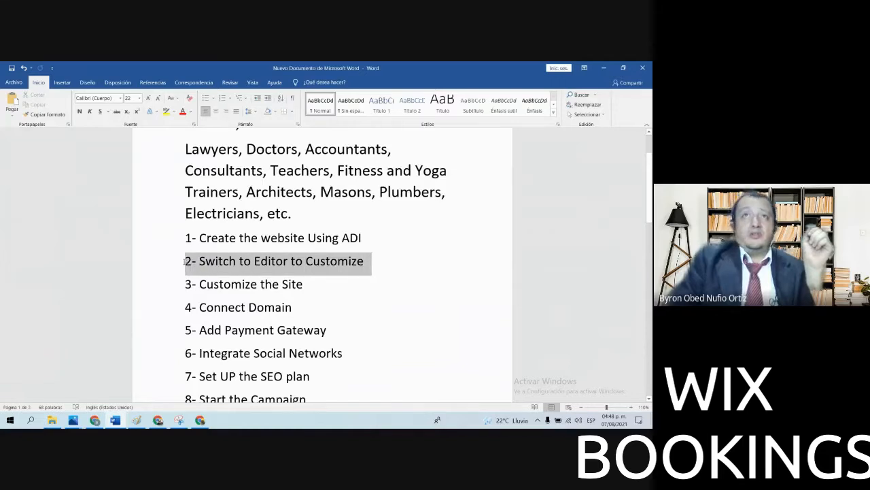
pyautogui.scroll(-2, 300, 337)
pyautogui.click(201, 262)
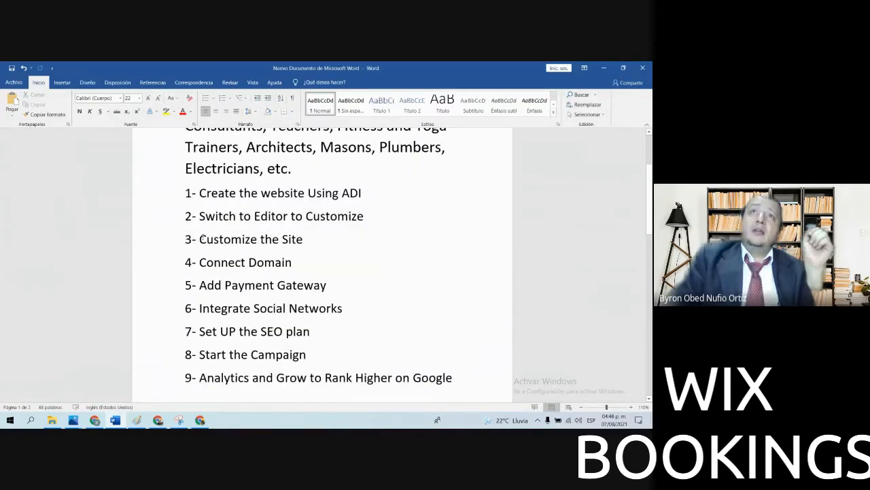
pyautogui.moveTo(202, 238); pyautogui.dragTo(304, 239)
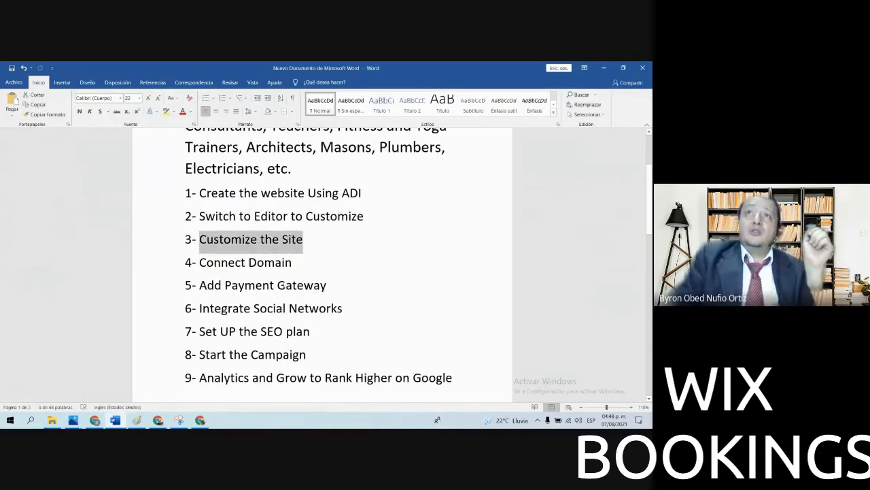
# Switch back to Chrome and view the plumbing site's Editor, its live home page and its dashboard in turn
pyautogui.click(159, 420)
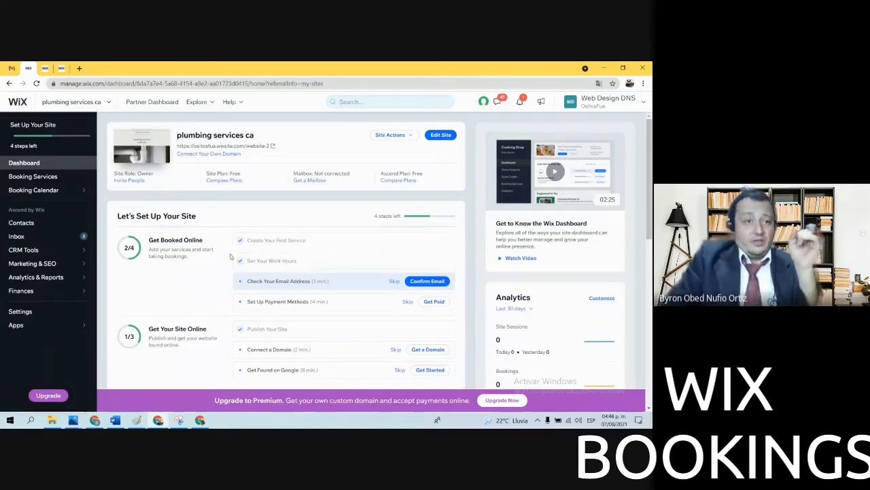
pyautogui.click(46, 69)
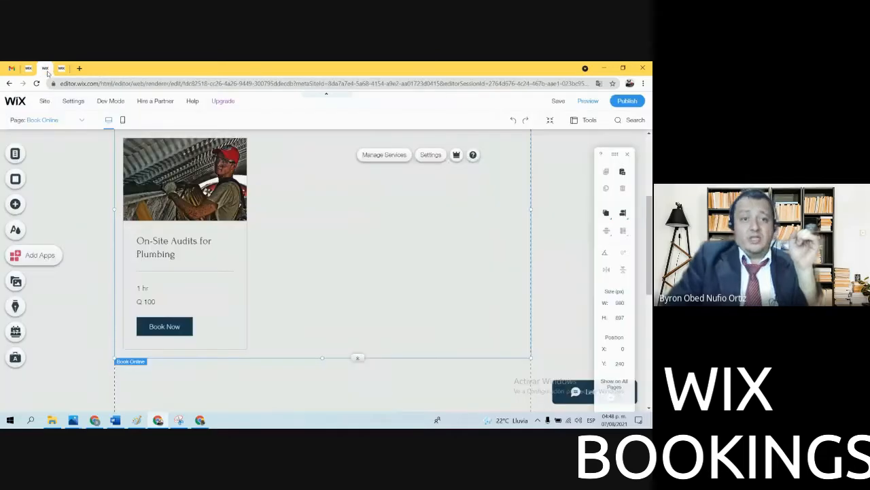
pyautogui.click(60, 69)
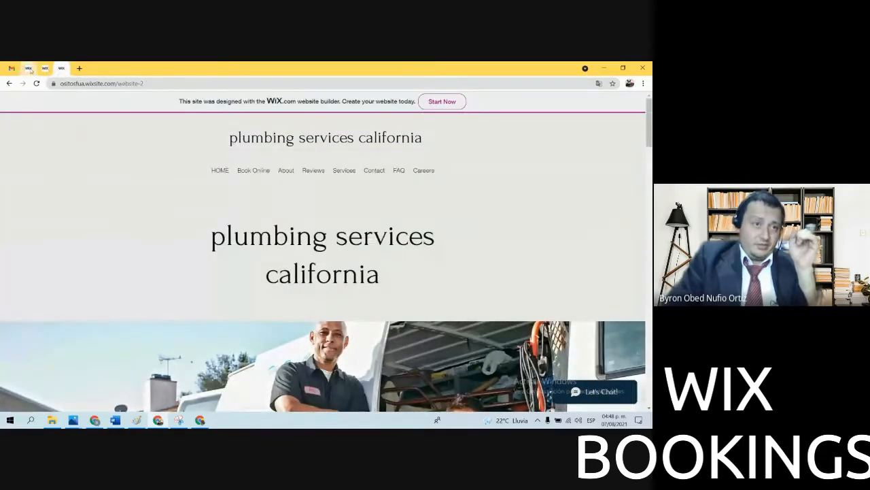
pyautogui.click(28, 69)
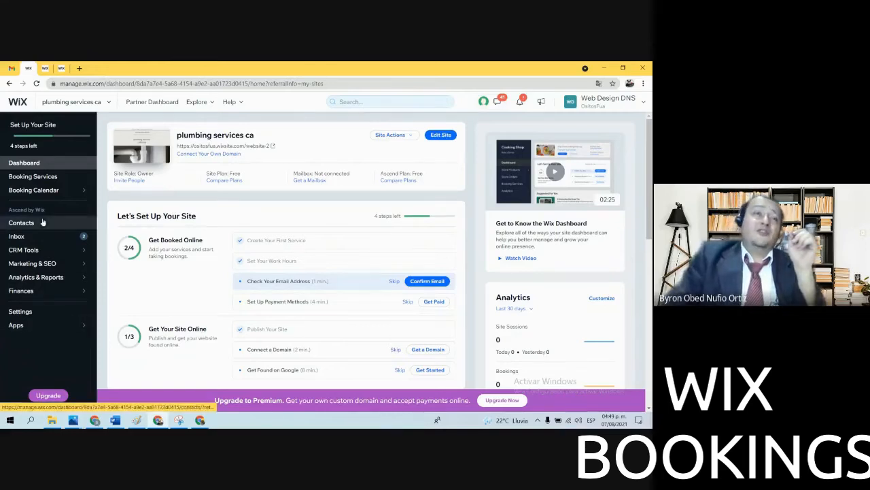
# Review the plumbing site's Booking Services list in the dashboard and return to the Book Online page in the Editor
pyautogui.click(32, 177)
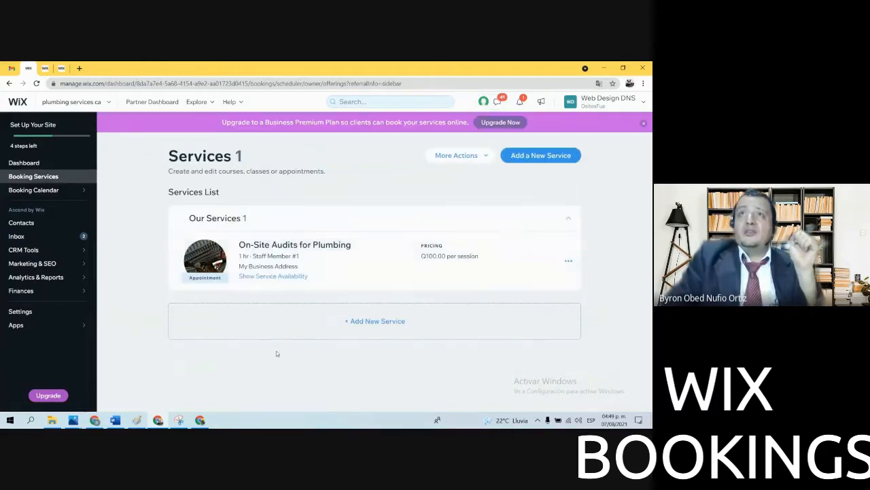
pyautogui.scroll(-1, 265, 347)
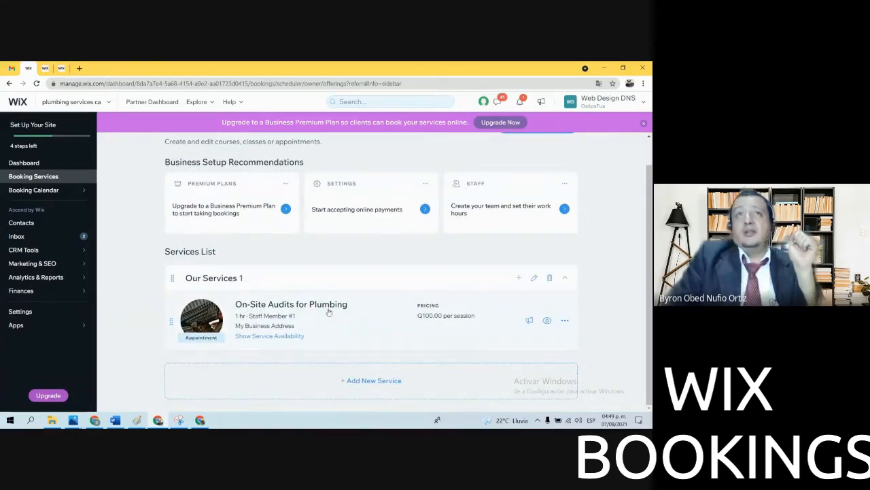
pyautogui.click(46, 69)
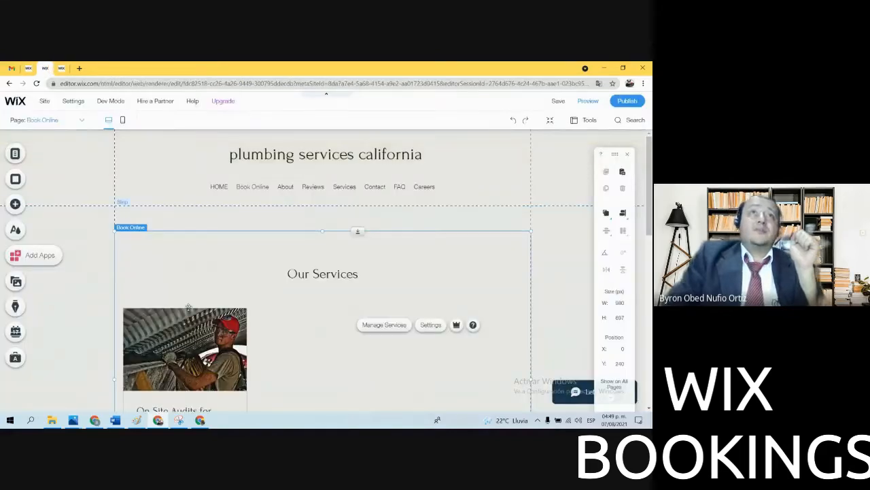
# Open the HOME page from the Site Menu and look through its content down to the subscribe form
pyautogui.click(16, 155)
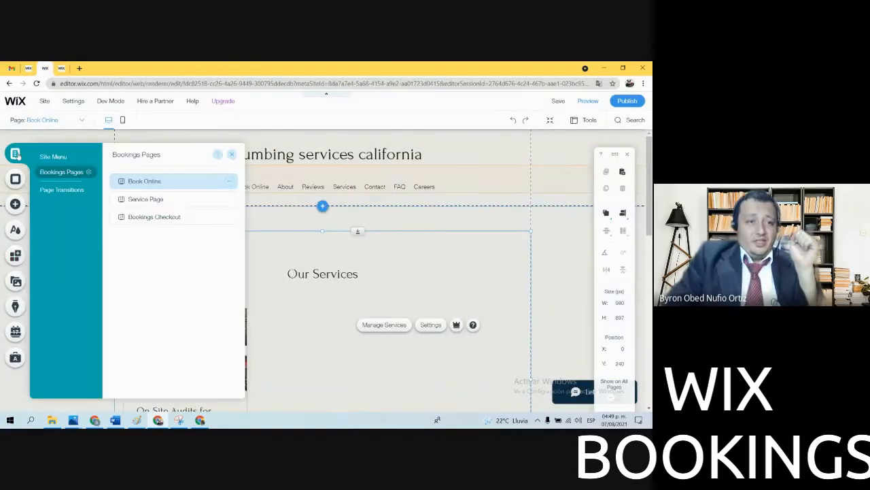
pyautogui.click(52, 157)
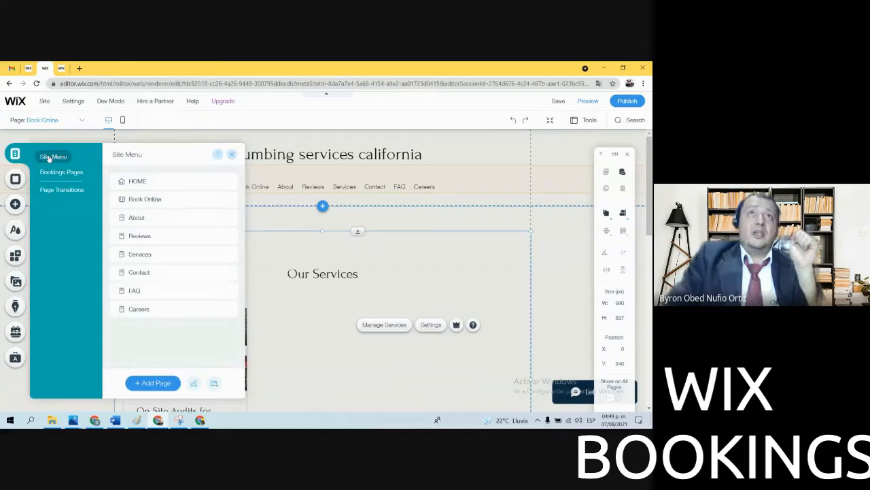
pyautogui.click(142, 177)
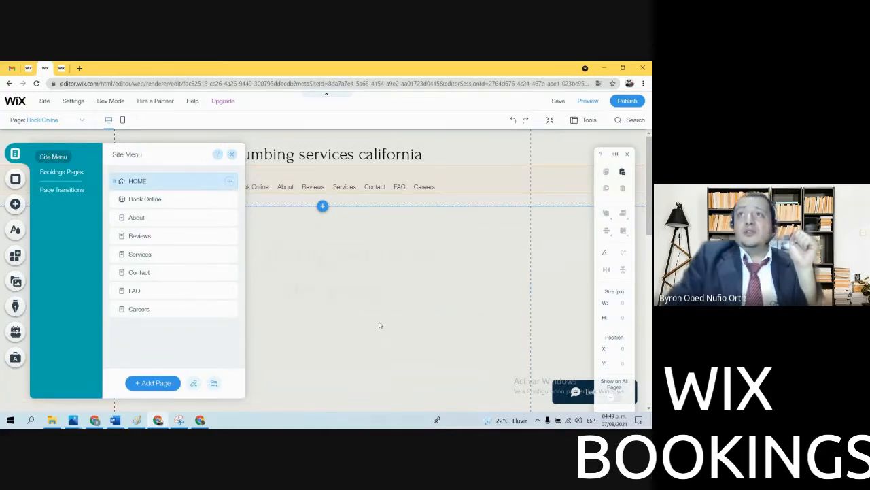
pyautogui.scroll(-15, 382, 324)
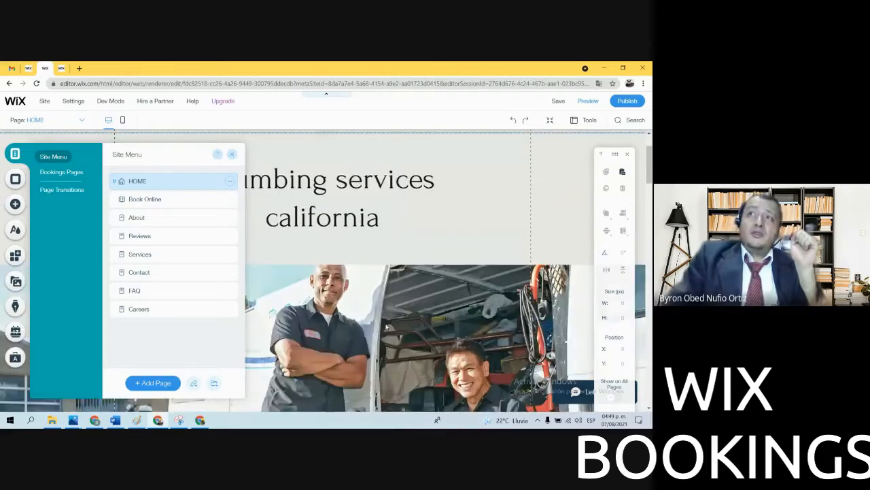
pyautogui.scroll(-5, 398, 309)
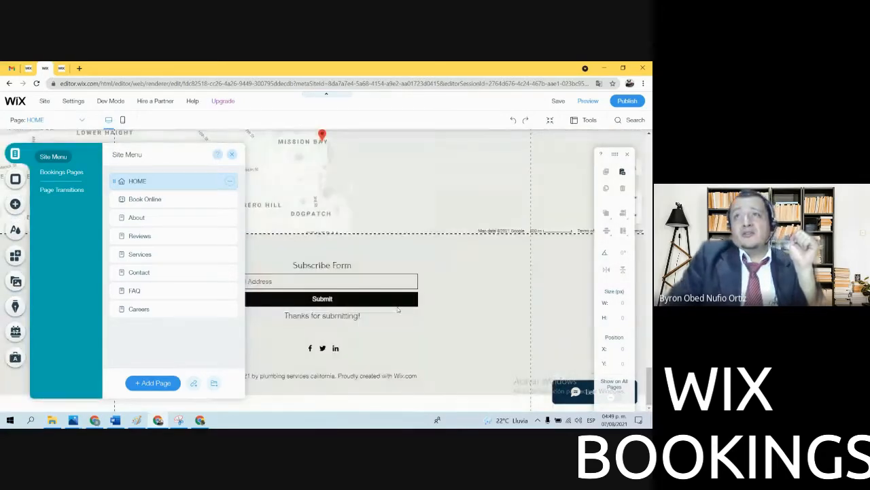
pyautogui.scroll(6, 398, 309)
pyautogui.scroll(15, 398, 310)
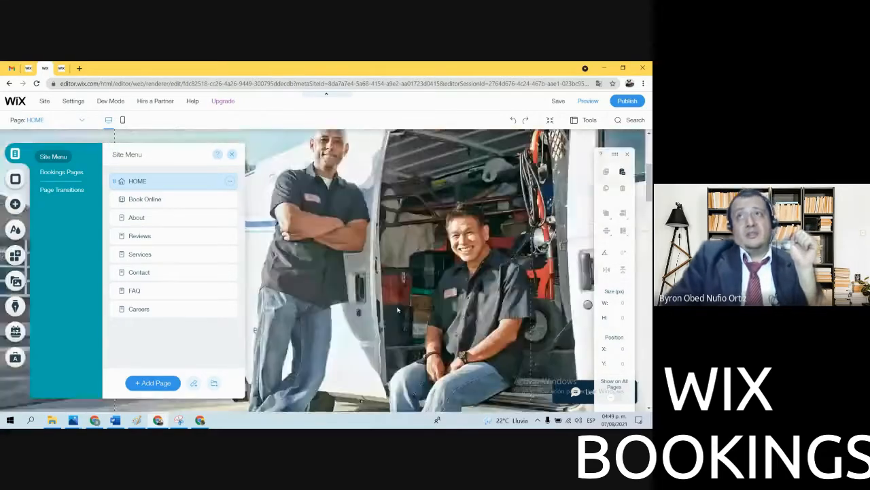
# Return to the Book Online page and view the On-Site Audits for Plumbing service card
pyautogui.click(153, 199)
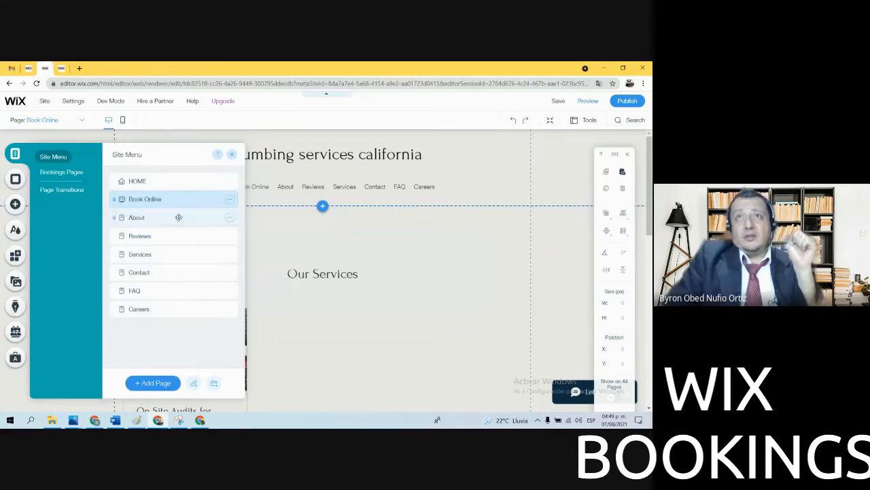
pyautogui.click(292, 333)
pyautogui.scroll(-2, 321, 351)
pyautogui.scroll(-1, 323, 349)
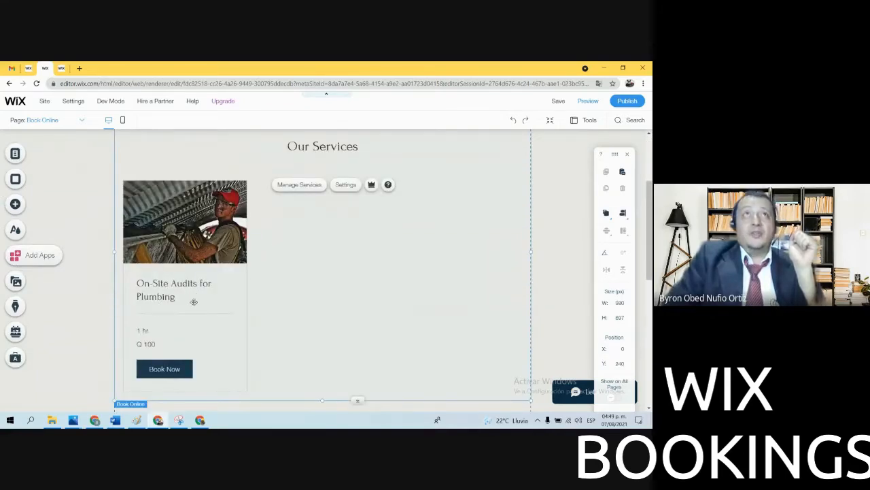
# Compare the On-Site Audits for Plumbing entry in the dashboard's Services List with its card on the Editor's Book Online page
pyautogui.click(30, 70)
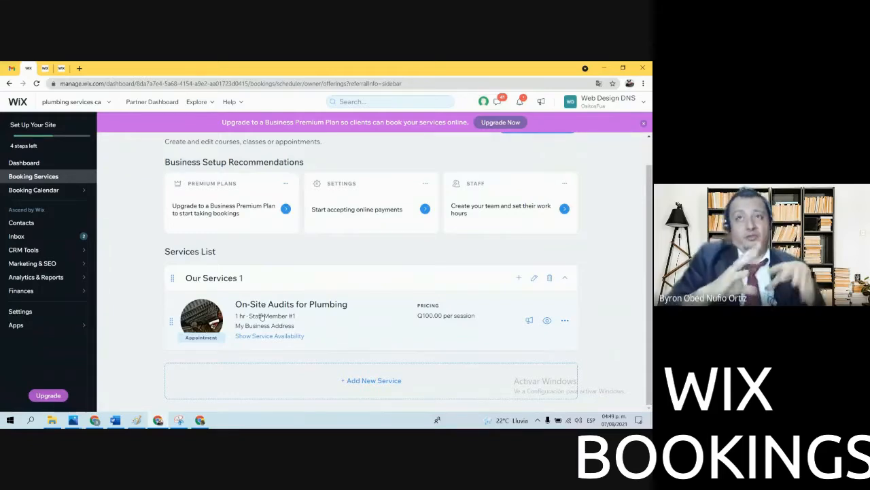
pyautogui.click(48, 69)
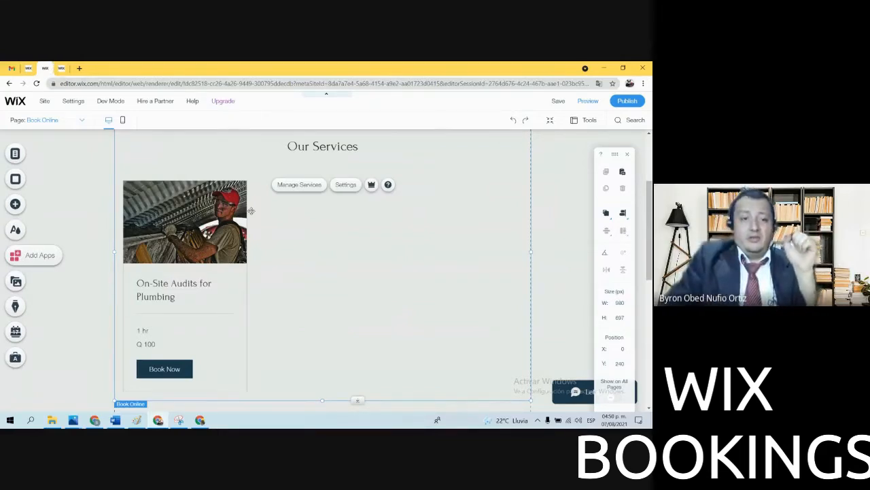
pyautogui.scroll(-5, 245, 238)
pyautogui.scroll(8, 258, 288)
pyautogui.scroll(-2, 259, 288)
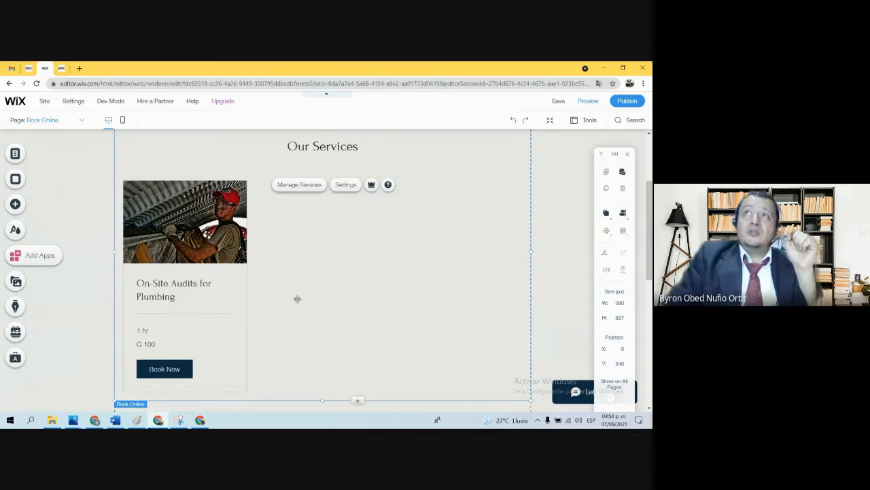
# Try the Side by Side, Overlapping and Strip layouts on the Book Online widget and set it back to Grid
pyautogui.click(346, 184)
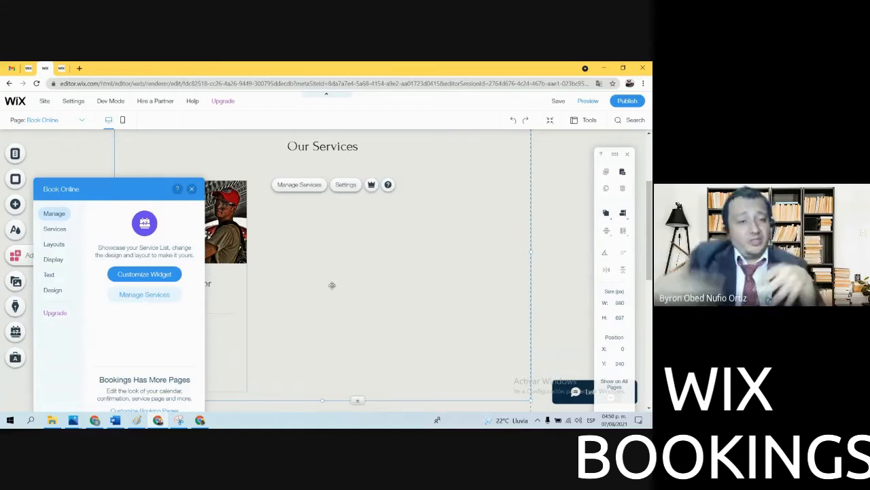
pyautogui.click(55, 228)
pyautogui.click(60, 246)
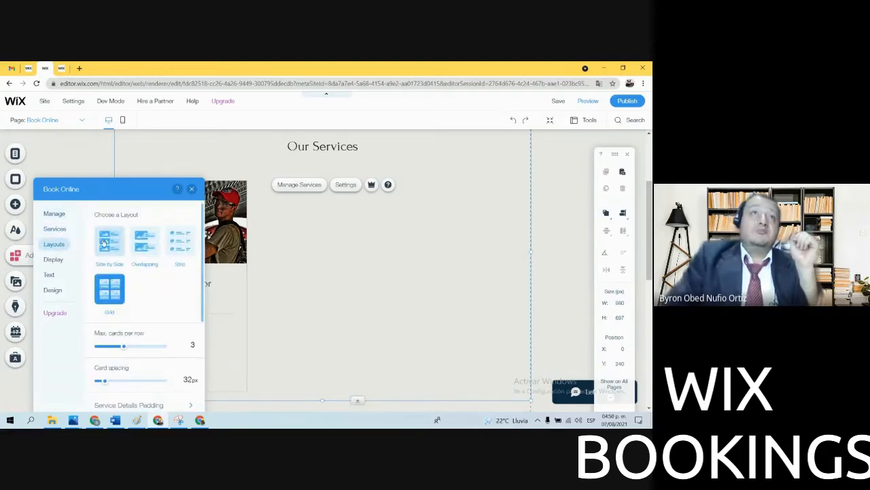
pyautogui.click(106, 242)
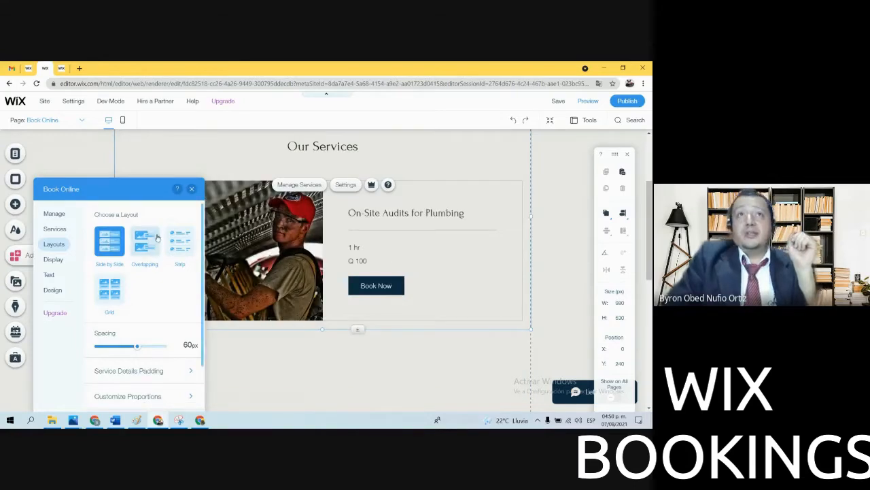
pyautogui.click(148, 253)
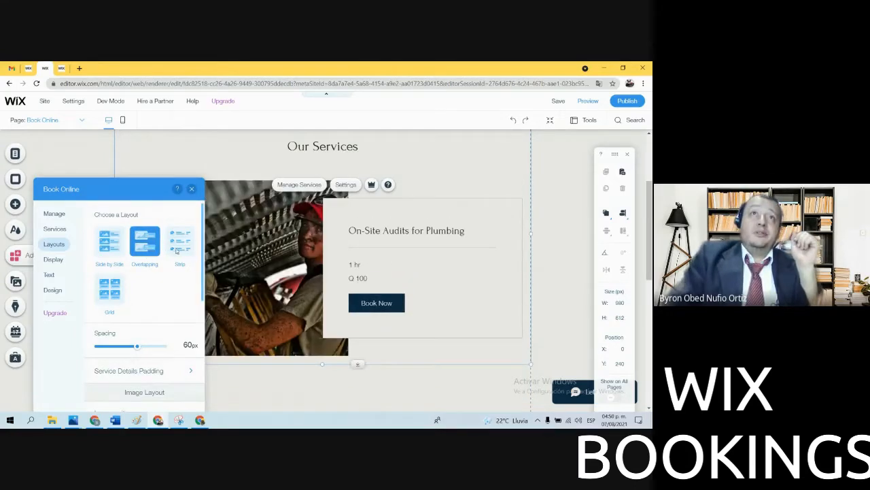
pyautogui.click(109, 289)
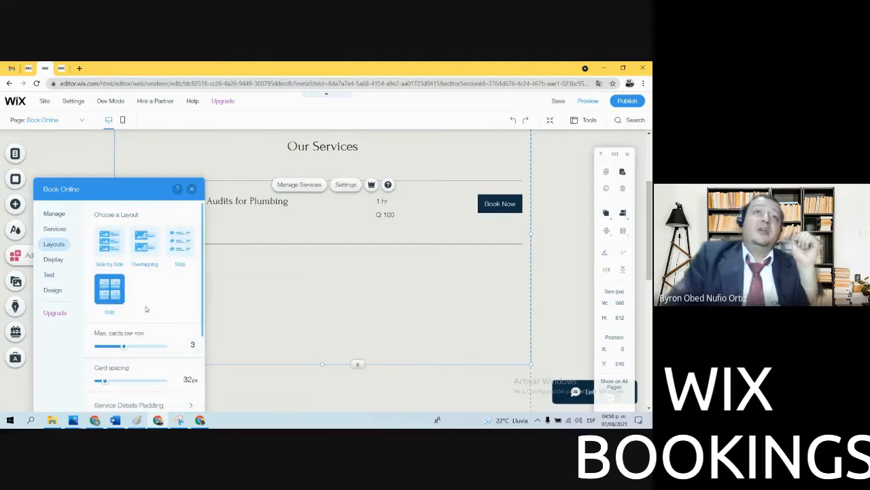
# Review the widget's Display, Text and Design settings and its upgrade page, and close the Book Online settings
pyautogui.scroll(-5, 146, 308)
pyautogui.scroll(5, 145, 302)
pyautogui.click(59, 261)
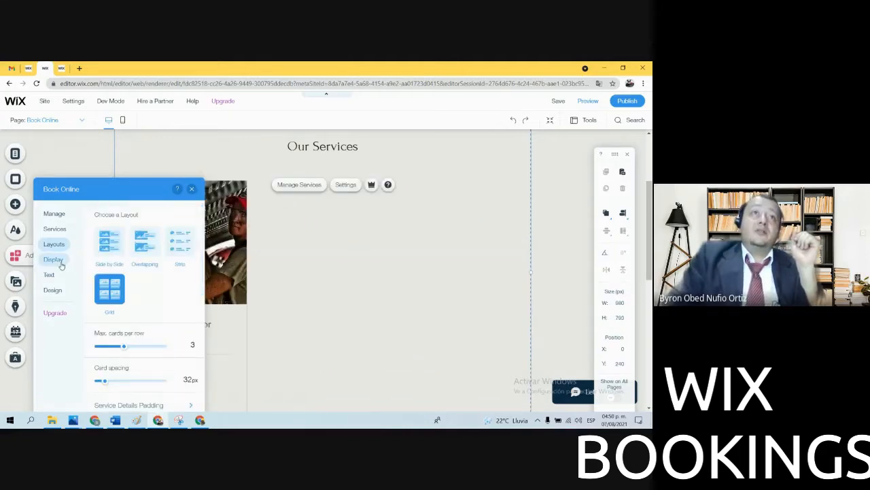
pyautogui.click(49, 274)
pyautogui.click(59, 289)
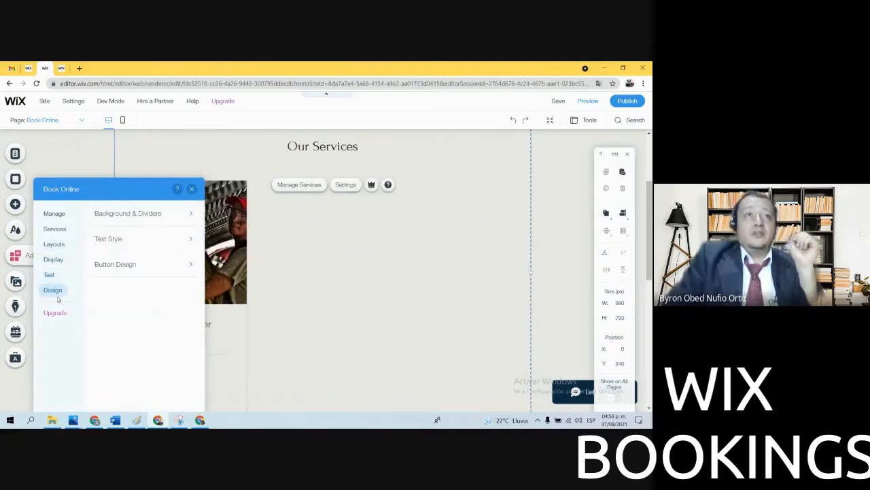
pyautogui.click(56, 312)
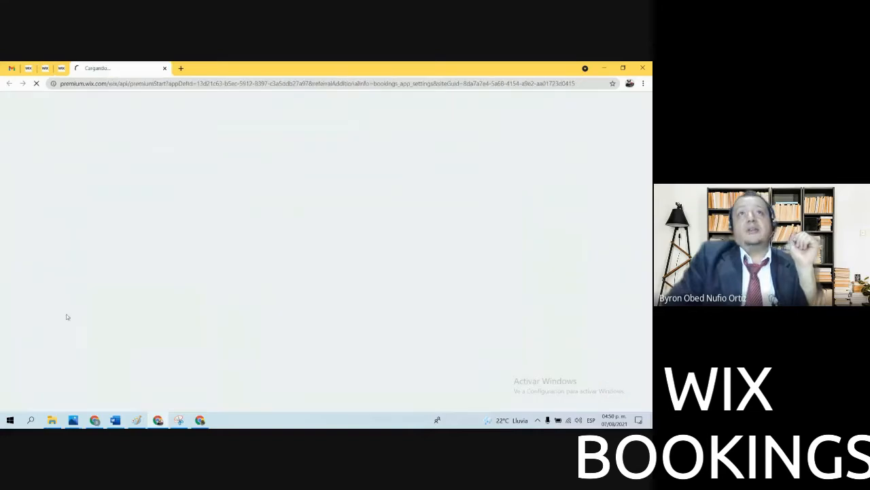
pyautogui.click(165, 69)
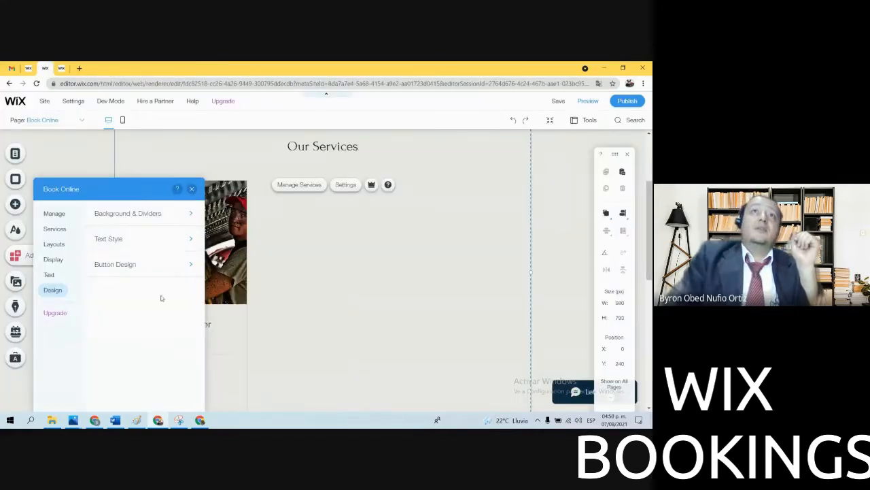
pyautogui.click(191, 190)
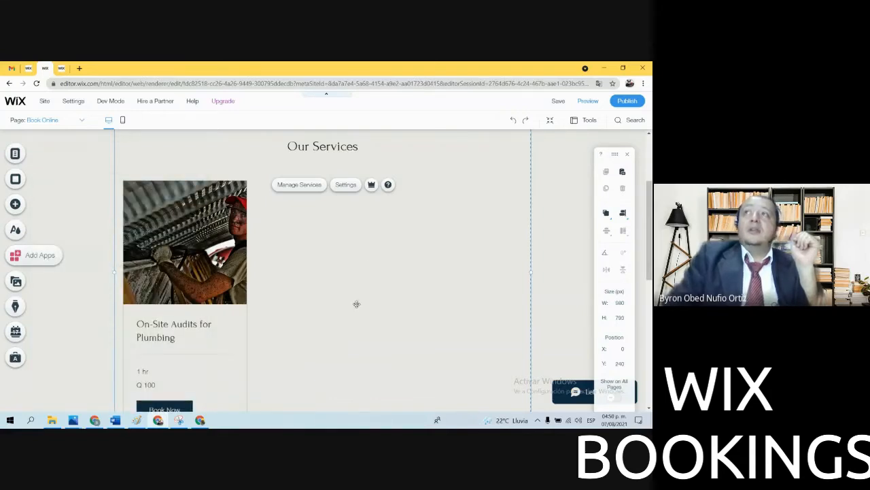
# Look over the Book Online page, the list of site pages and the Page Background options
pyautogui.scroll(2, 356, 304)
pyautogui.scroll(-6, 357, 286)
pyautogui.scroll(6, 356, 268)
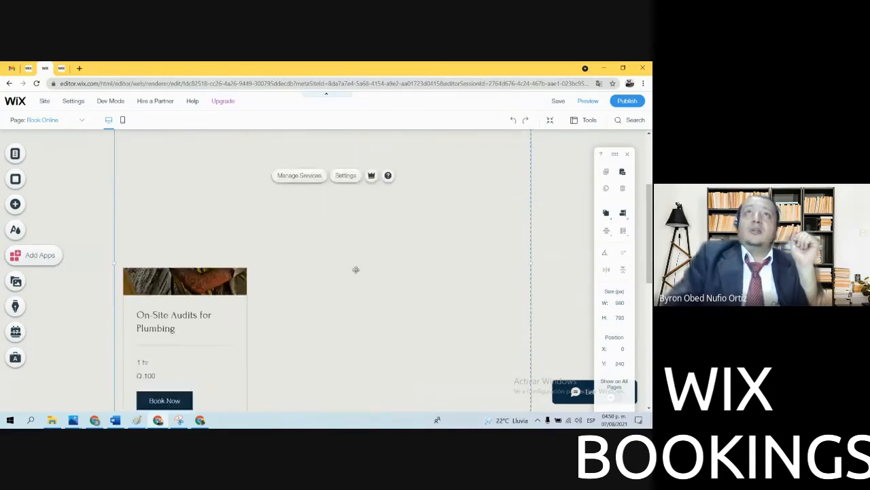
pyautogui.click(17, 153)
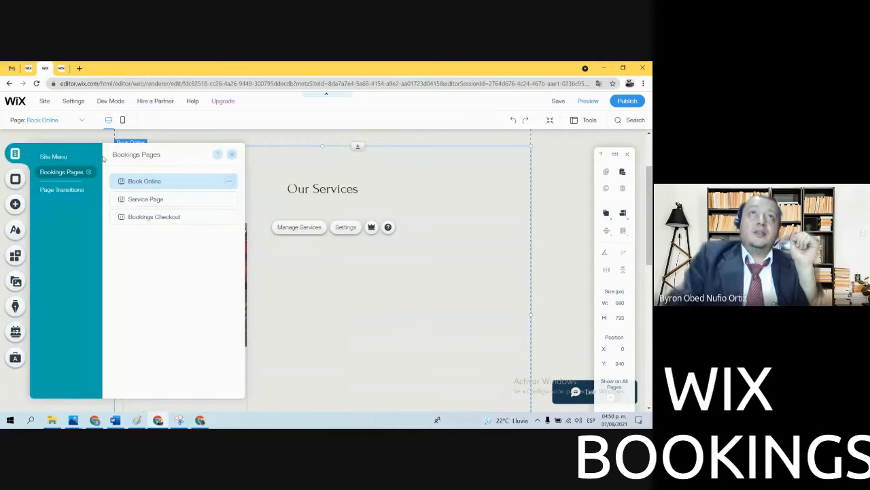
pyautogui.click(62, 157)
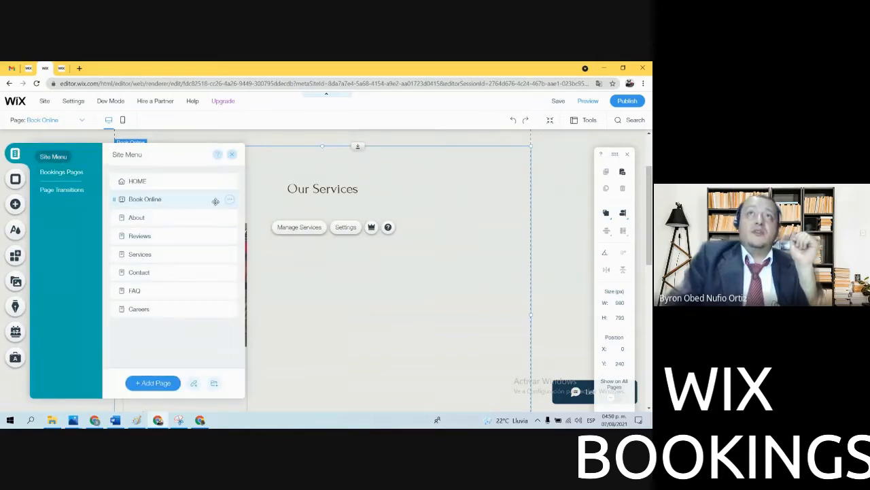
pyautogui.click(15, 177)
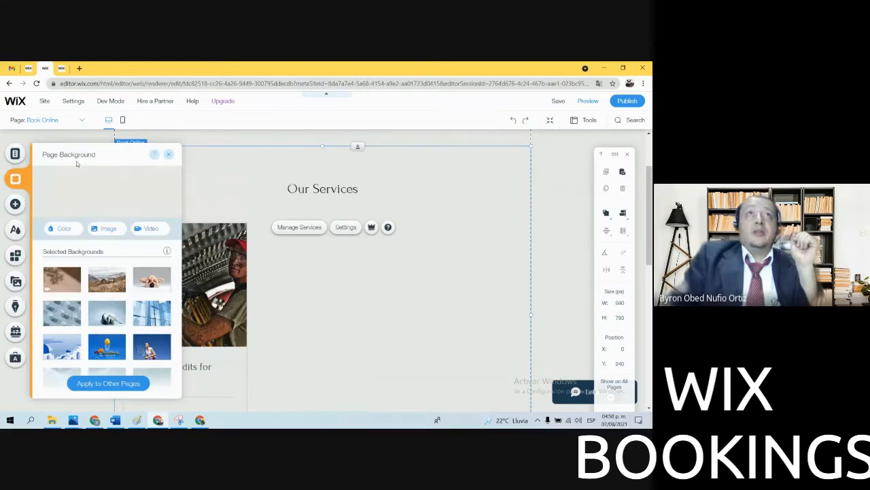
# Add a paragraph text box to the Book Online page below the service card, at about X 74, Y 1115
pyautogui.click(14, 204)
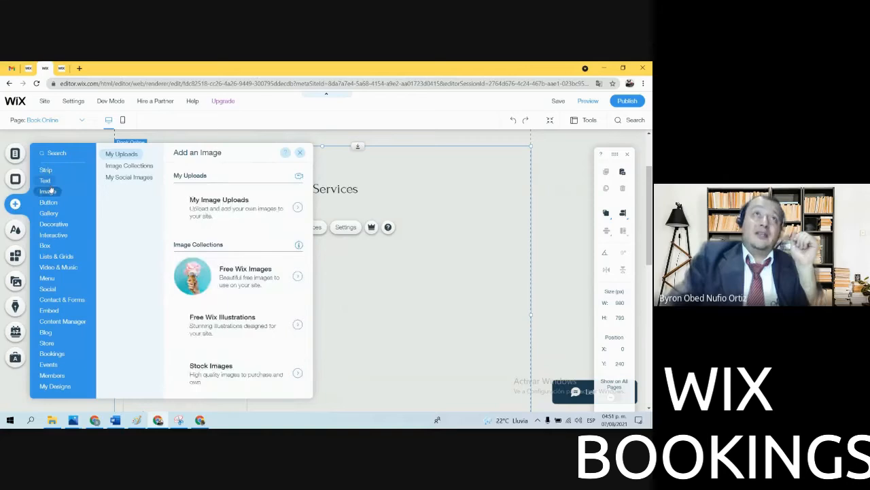
pyautogui.moveTo(198, 323); pyautogui.dragTo(371, 312)
pyautogui.scroll(-3, 378, 254)
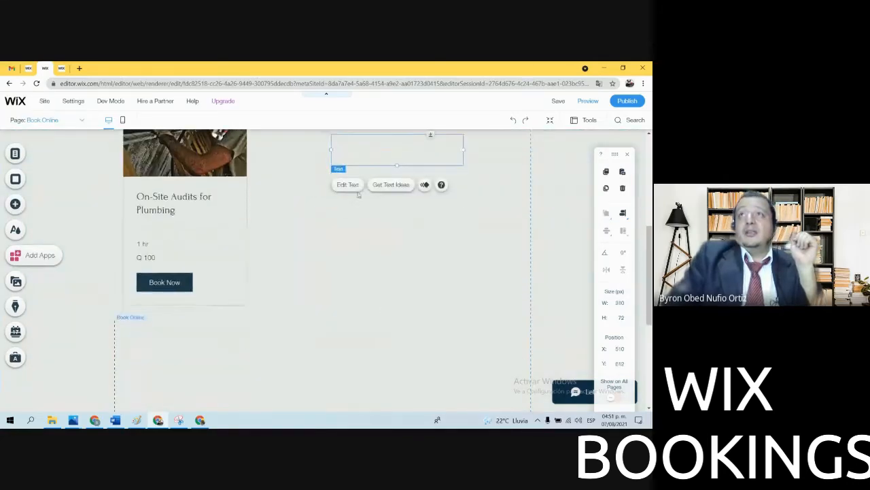
pyautogui.moveTo(229, 283); pyautogui.dragTo(211, 354)
pyautogui.scroll(-3, 217, 272)
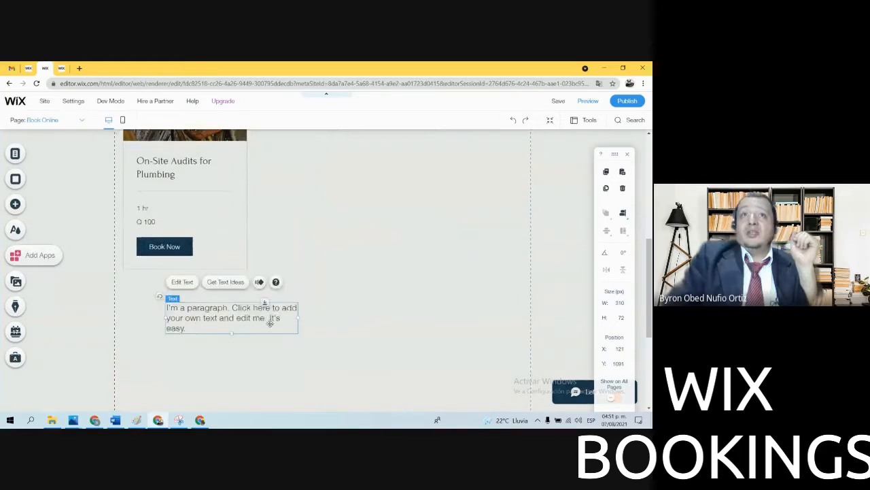
pyautogui.moveTo(211, 190); pyautogui.dragTo(231, 229)
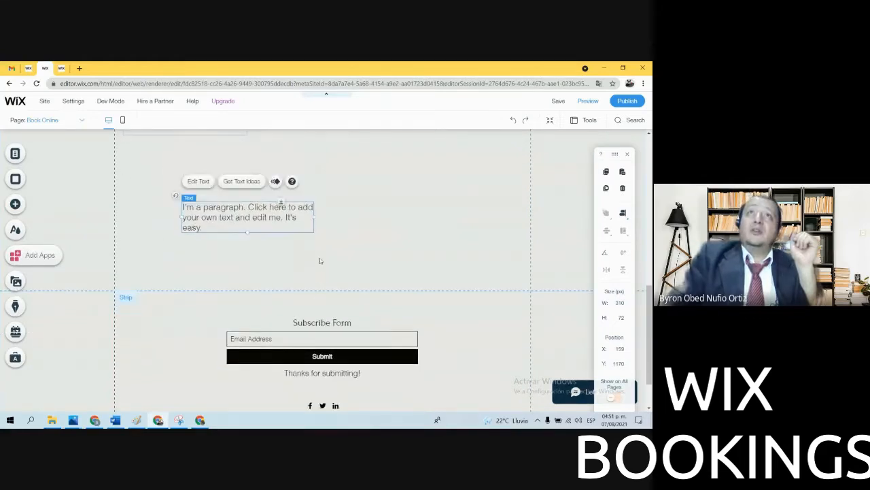
pyautogui.scroll(3, 320, 258)
pyautogui.click(347, 246)
pyautogui.scroll(-2, 348, 245)
pyautogui.click(228, 295)
pyautogui.moveTo(228, 295); pyautogui.dragTo(193, 267)
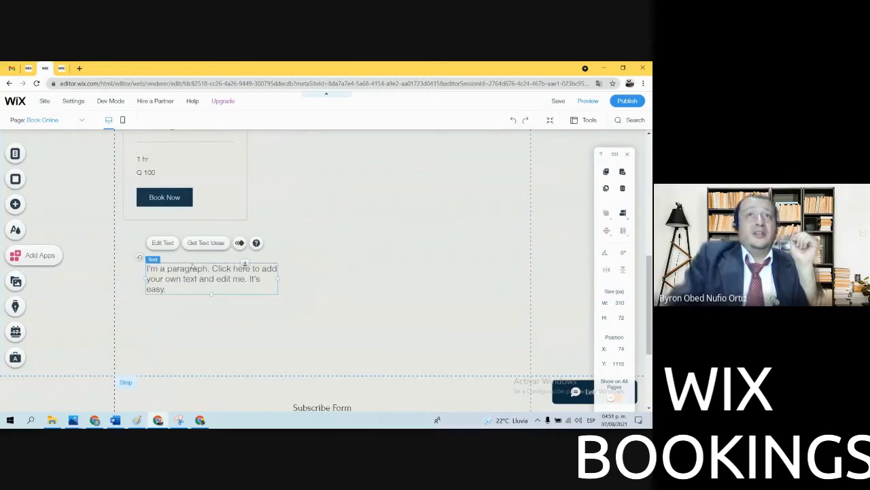
# Replace the new paragraph's placeholder text with "Disclaimer" followed by blank lines, and leave text editing
pyautogui.click(163, 244)
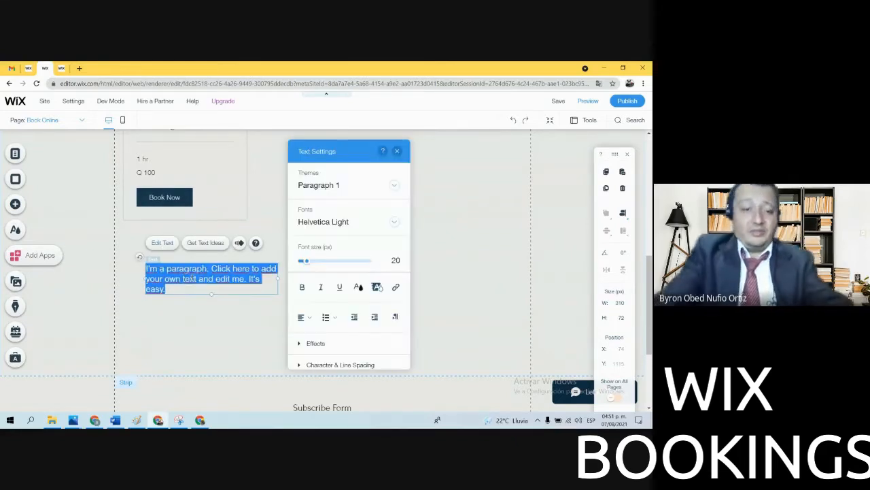
pyautogui.write('Disclai')
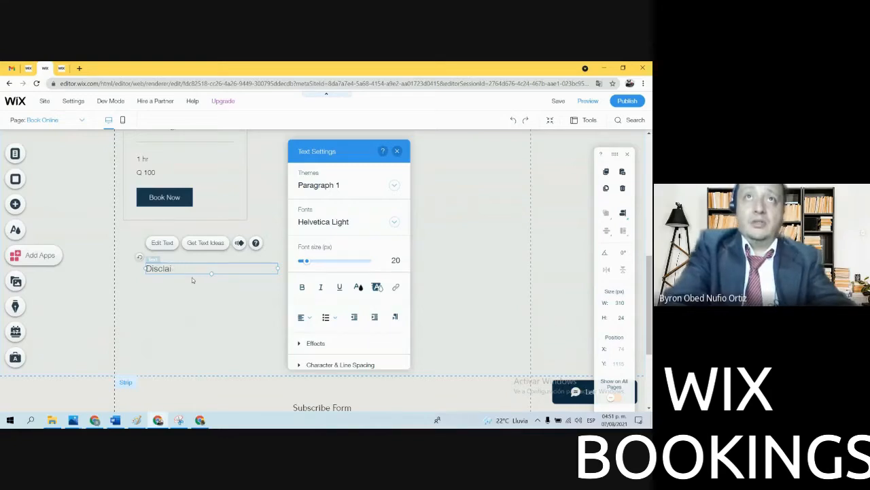
pyautogui.write('mer')
pyautogui.press('Return')
pyautogui.press('Return')
pyautogui.press('Return')
pyautogui.click(117, 330)
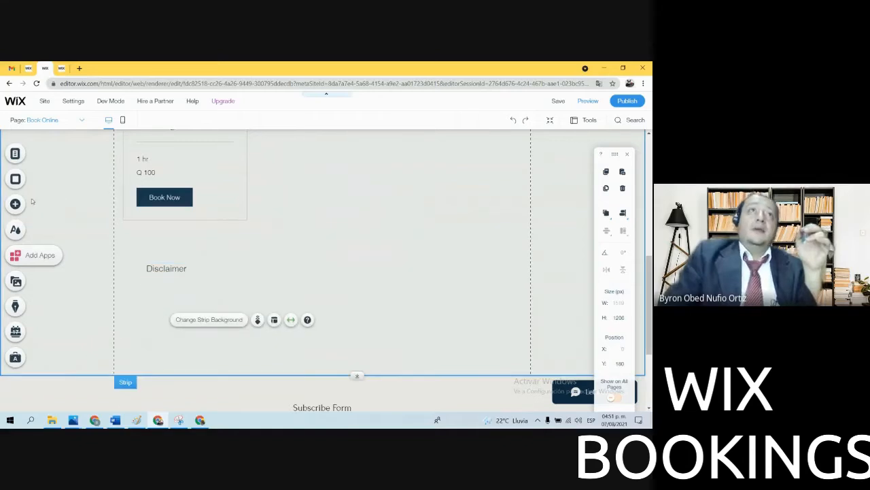
# Look through the Editor's App Market, Media, Start a Blog, bookings and Ascend Marketing & SEO panels, and close them
pyautogui.click(15, 255)
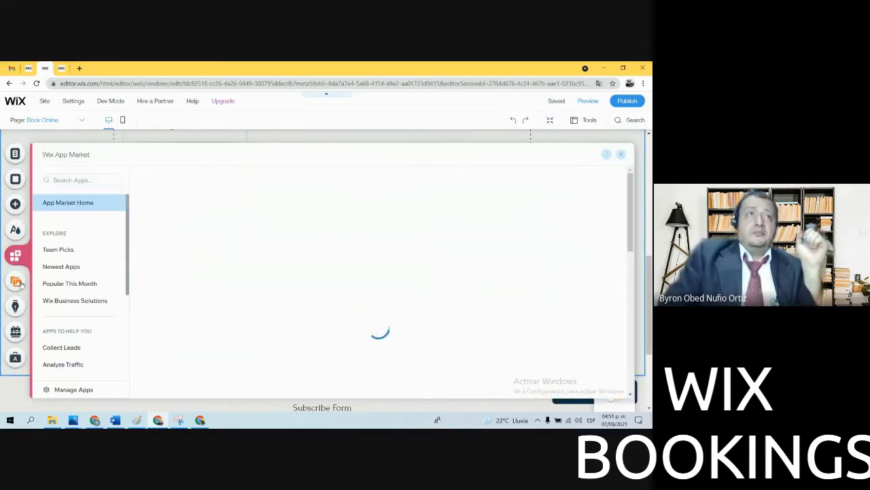
pyautogui.click(17, 281)
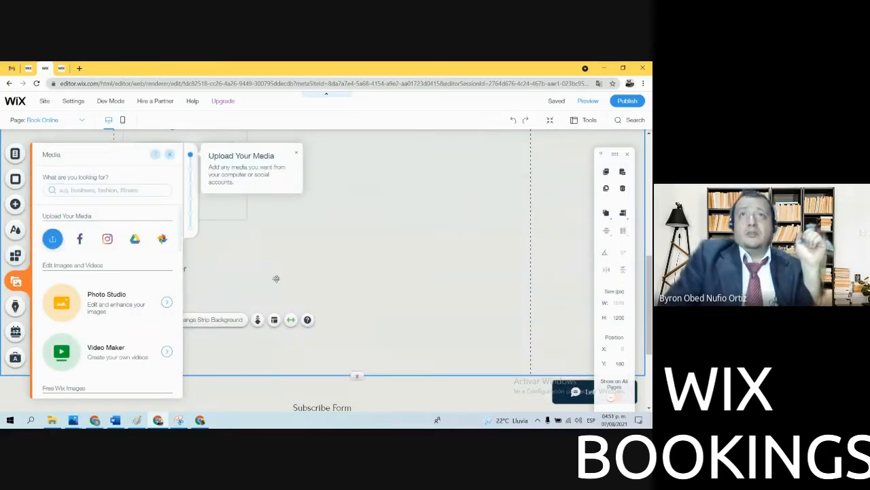
pyautogui.click(15, 306)
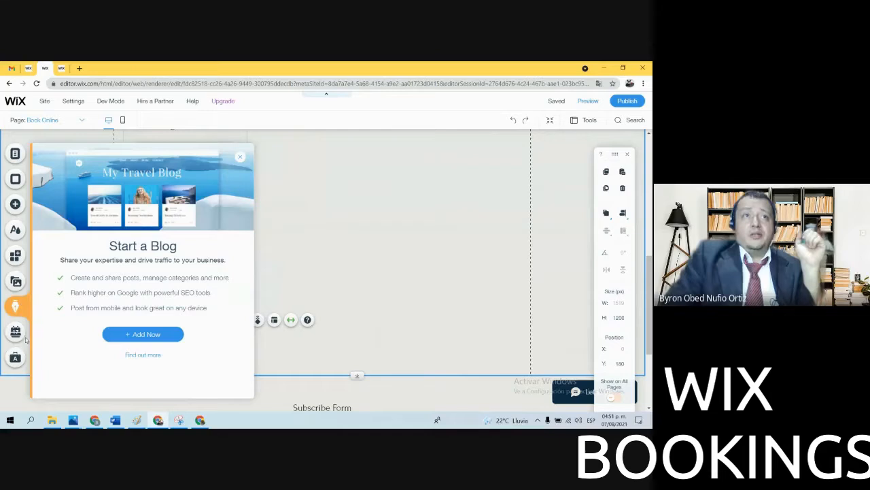
pyautogui.click(16, 331)
pyautogui.click(15, 358)
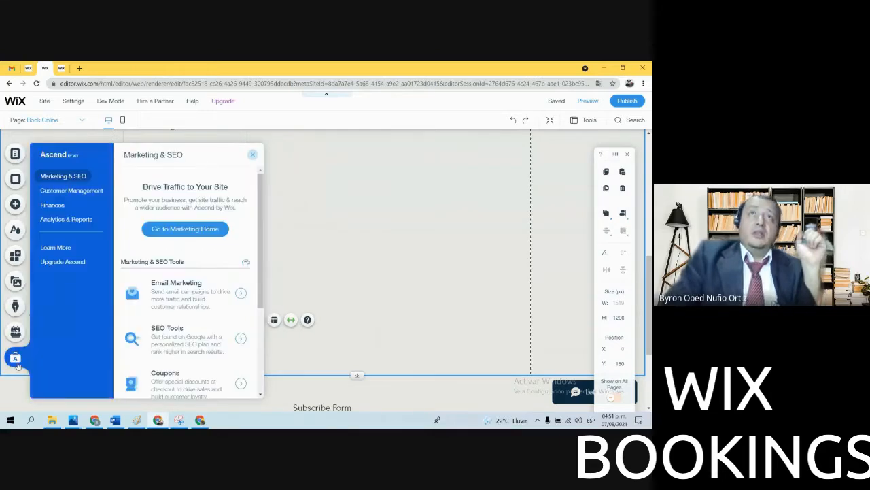
pyautogui.click(470, 194)
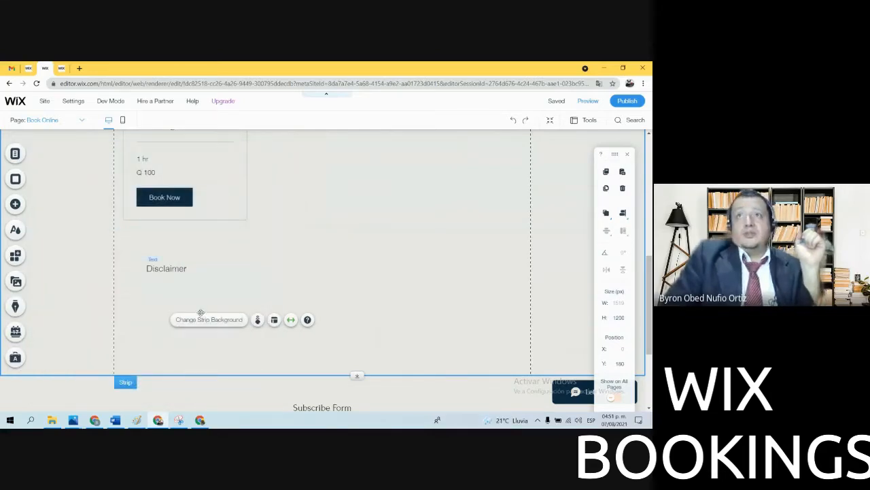
# Open the Site Menu page list and view the HOME and Book Online pages in the Editor
pyautogui.scroll(10, 449, 272)
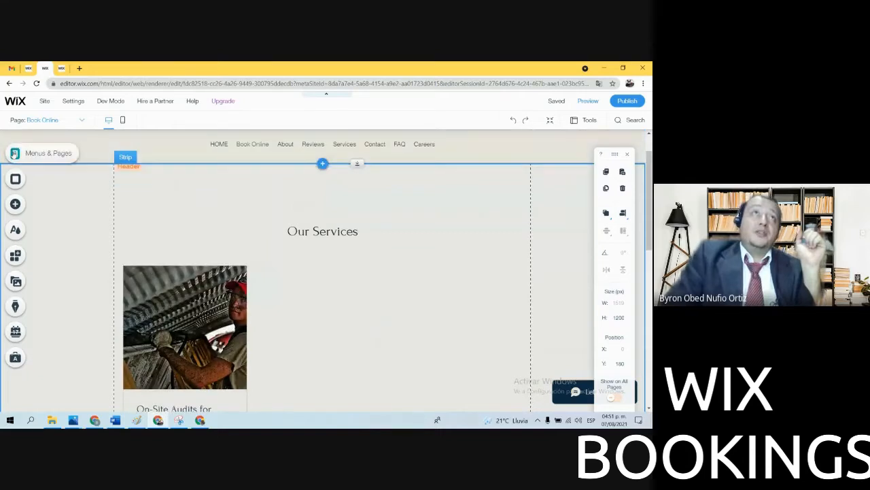
pyautogui.click(15, 155)
pyautogui.click(52, 157)
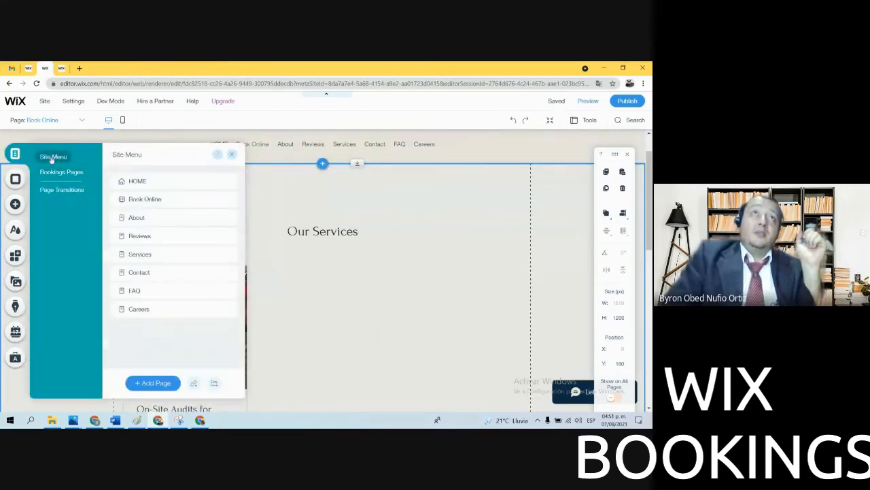
pyautogui.click(140, 181)
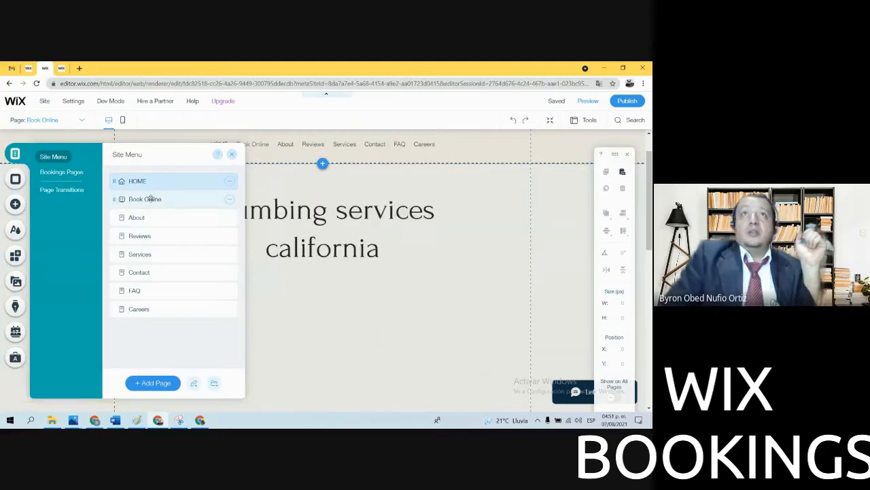
pyautogui.click(145, 199)
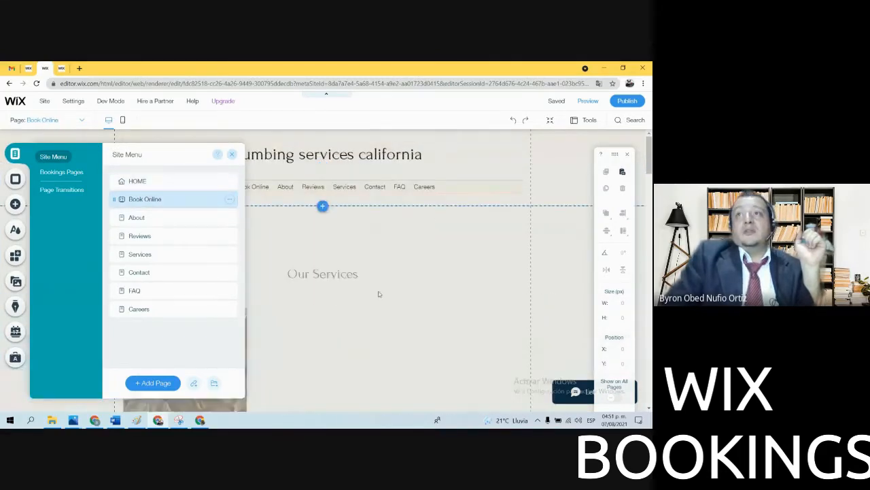
pyautogui.scroll(-2, 378, 293)
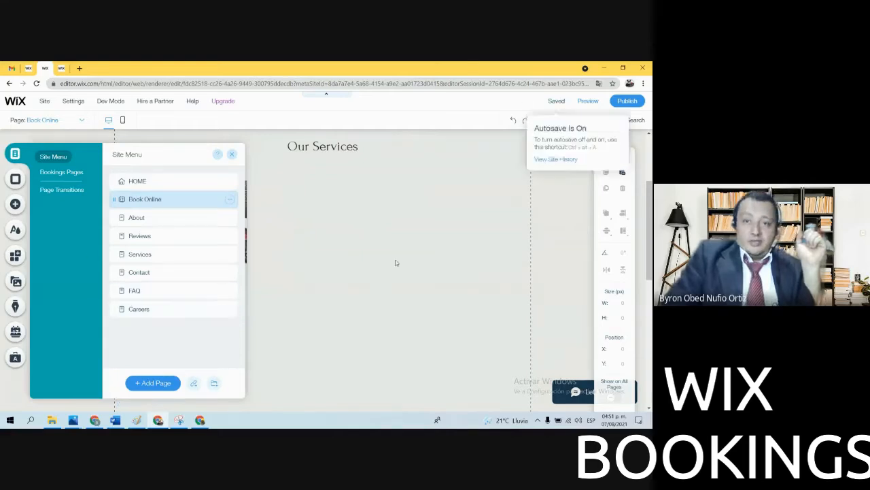
# Save and publish the site's changes, and reload the live site
pyautogui.moveTo(567, 103)
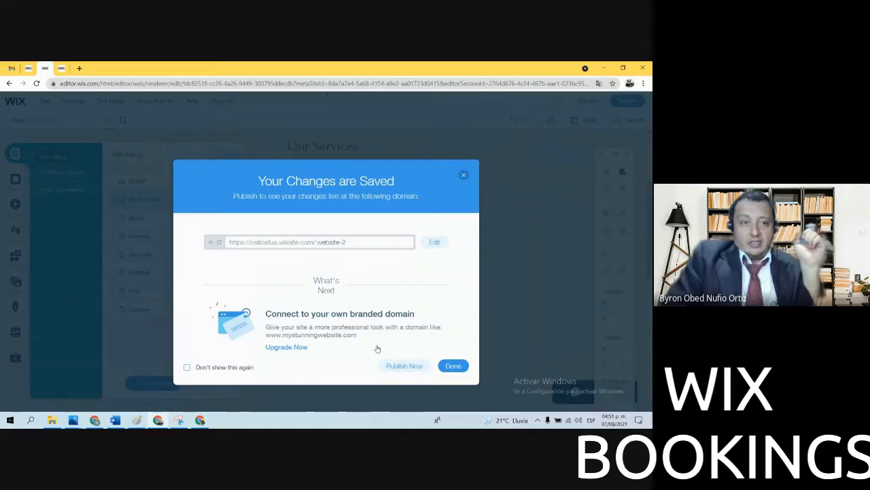
pyautogui.click(405, 365)
pyautogui.click(61, 68)
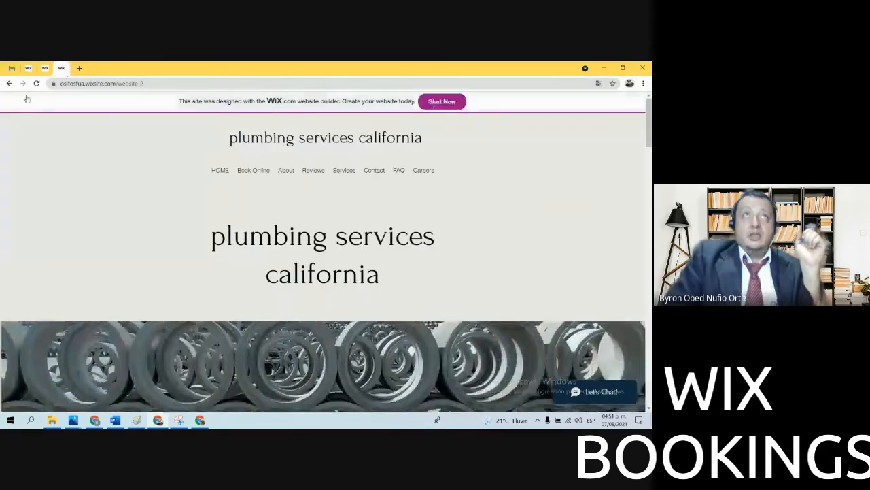
pyautogui.click(36, 84)
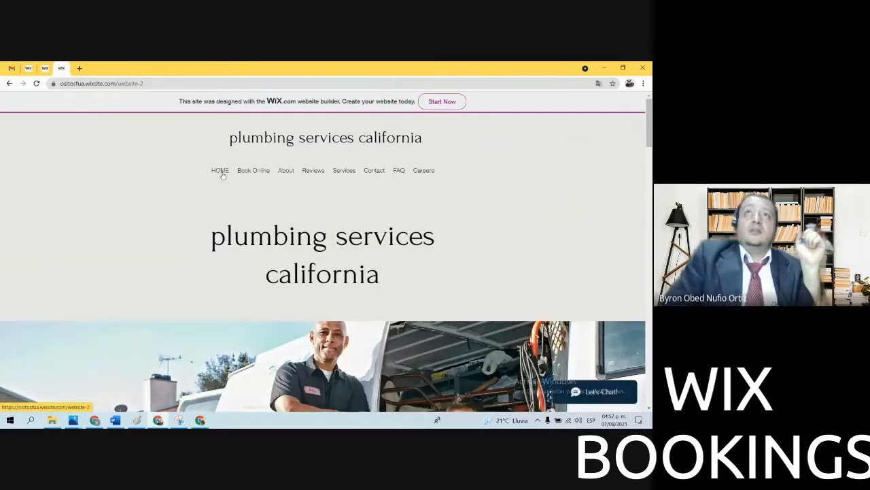
# View the service card on the live site's Book Online page
pyautogui.click(258, 172)
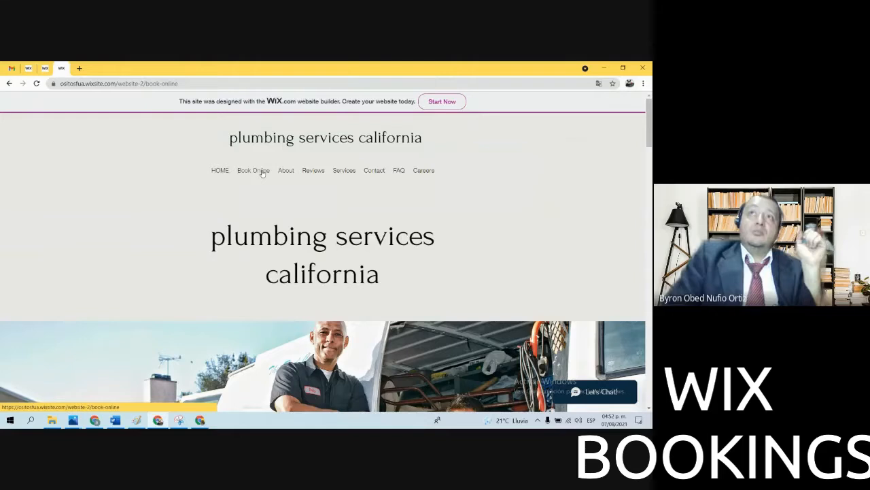
pyautogui.scroll(-2, 375, 200)
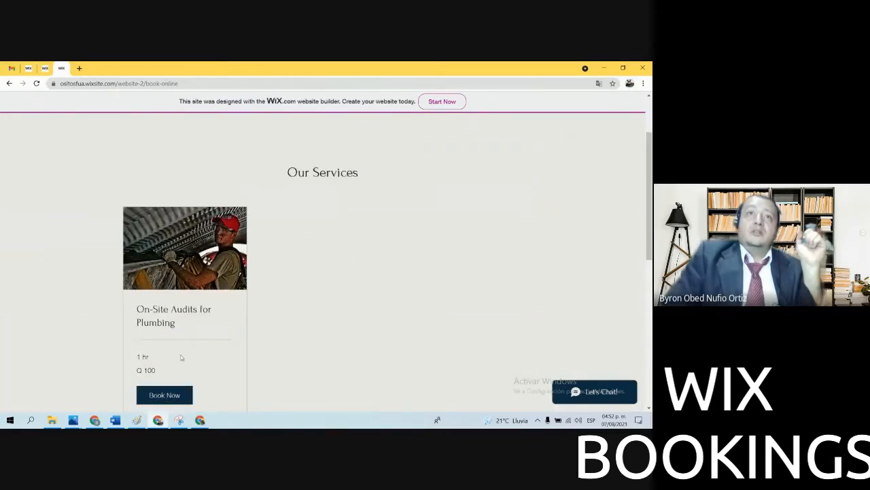
pyautogui.scroll(-1, 195, 291)
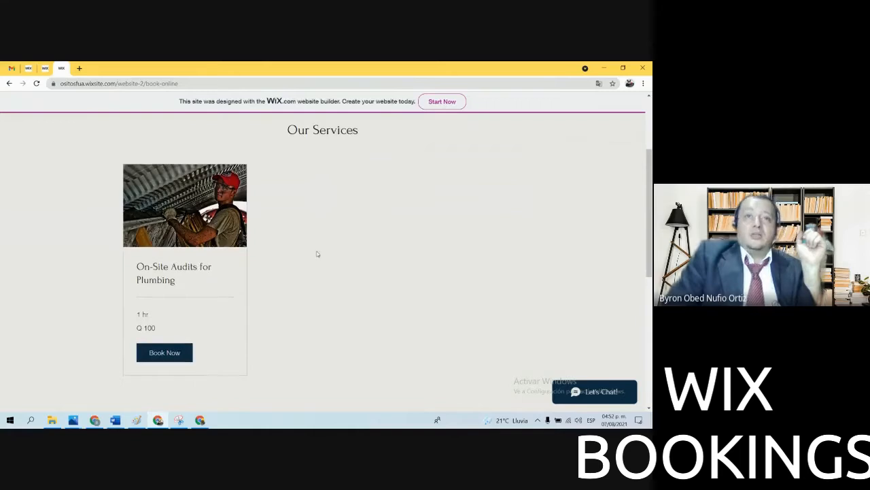
# Switch to the Word checklist and highlight the items from "Create the website Using ADI" through "Customize the Site"
pyautogui.click(115, 421)
pyautogui.click(283, 262)
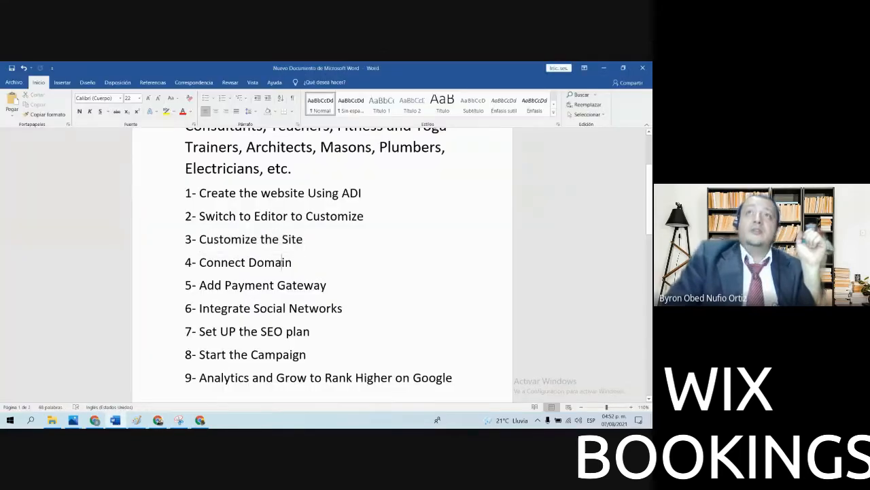
pyautogui.moveTo(311, 240); pyautogui.dragTo(175, 194)
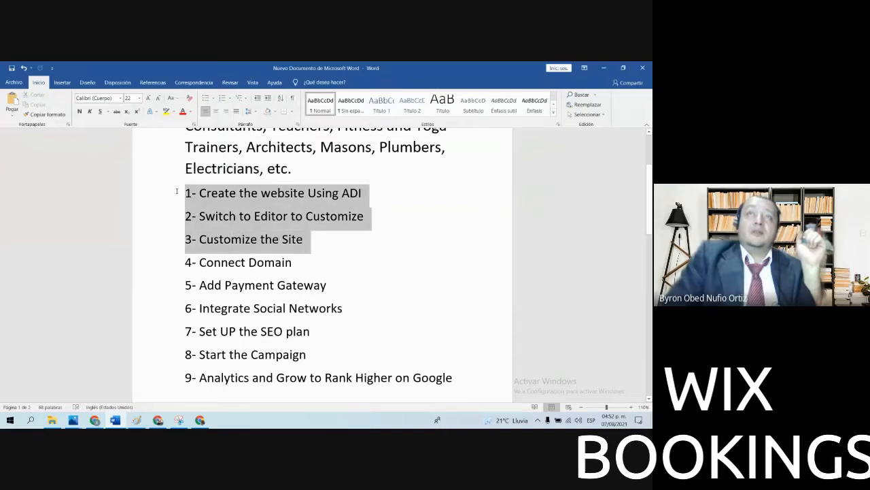
pyautogui.click(264, 263)
pyautogui.moveTo(265, 263); pyautogui.dragTo(165, 197)
# Return to the Wix dashboard in Chrome, open the account's Domains page and look through the listed domains
pyautogui.click(157, 420)
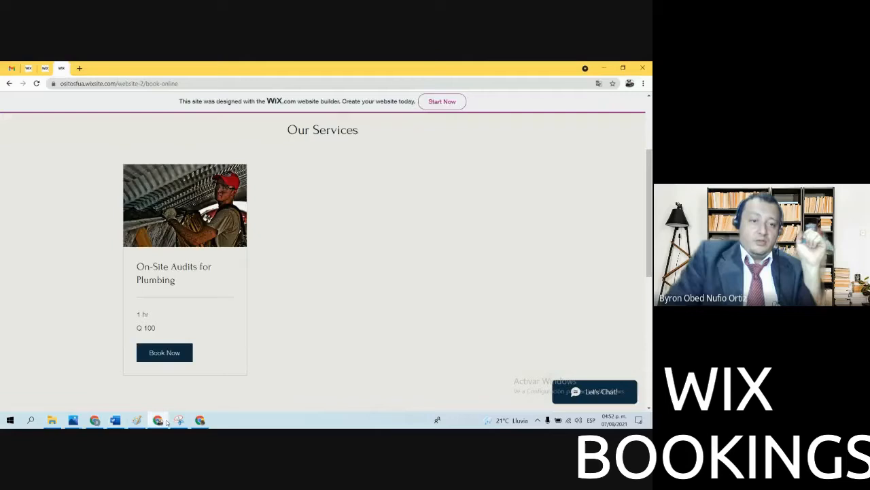
pyautogui.click(45, 68)
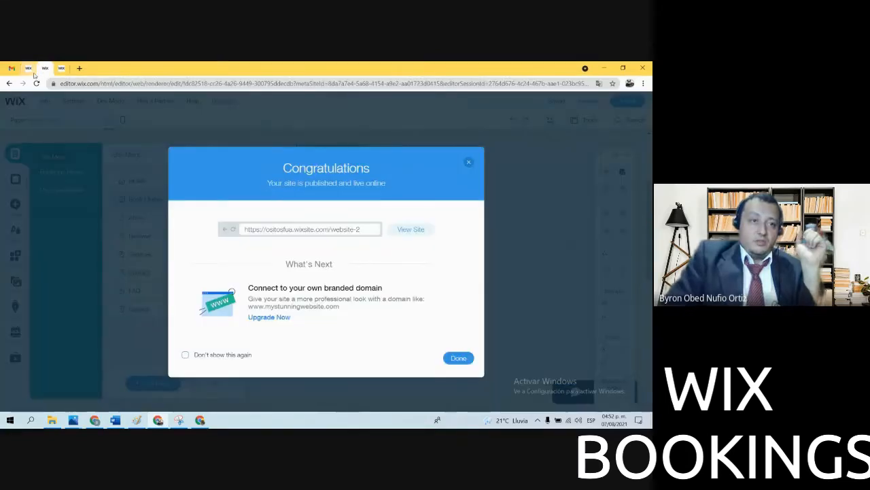
pyautogui.click(28, 68)
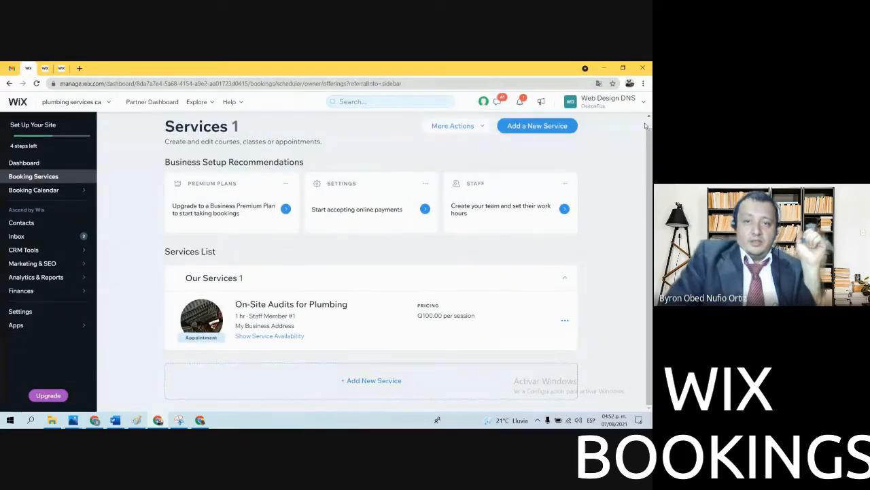
pyautogui.click(598, 101)
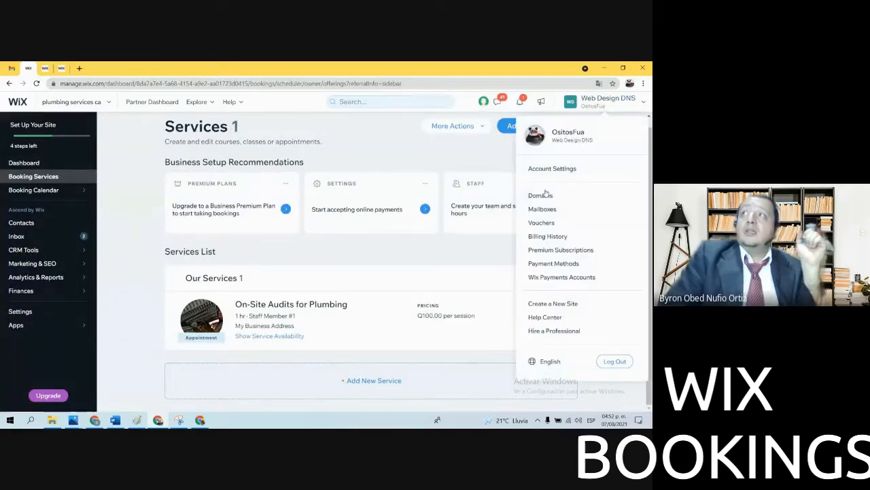
pyautogui.click(539, 192)
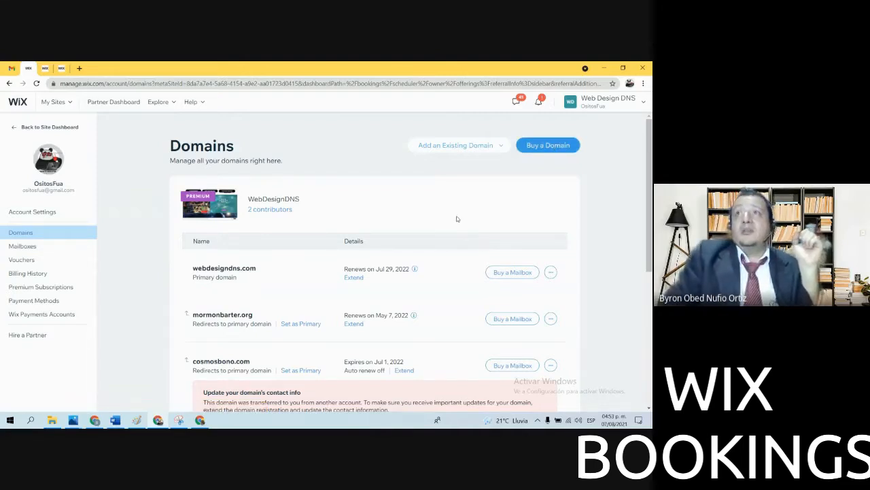
pyautogui.scroll(-4, 457, 219)
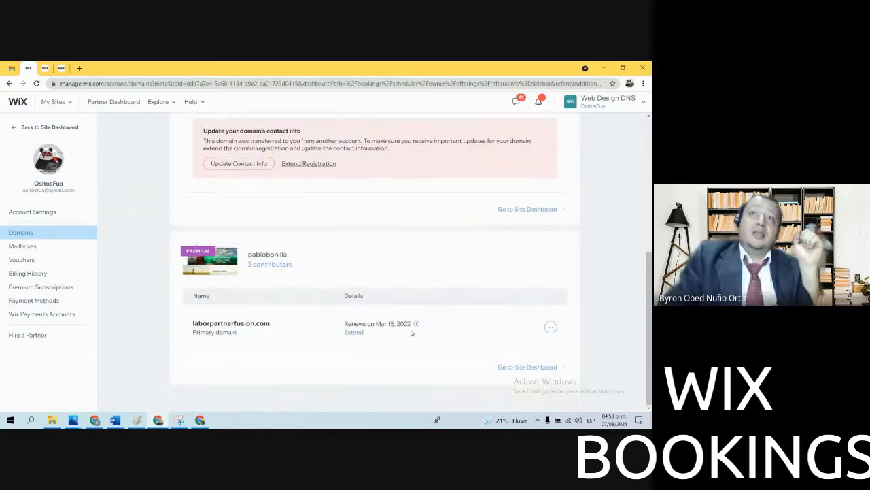
pyautogui.scroll(3, 412, 332)
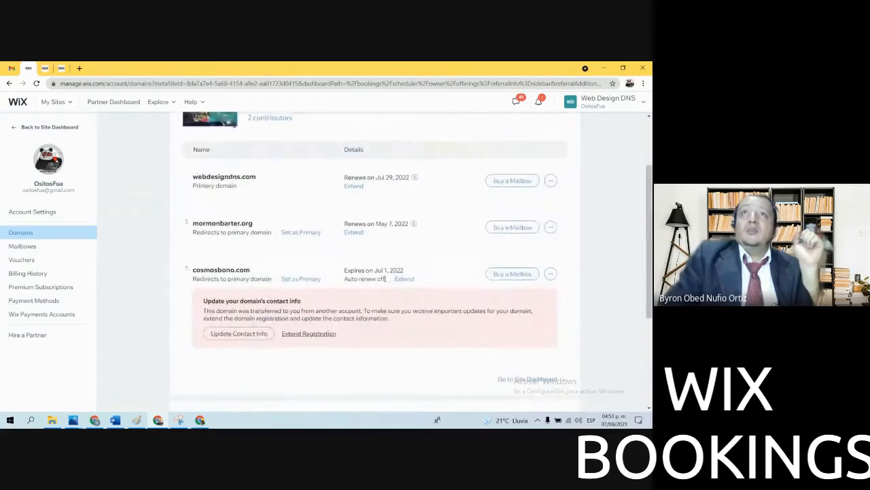
pyautogui.scroll(2, 385, 278)
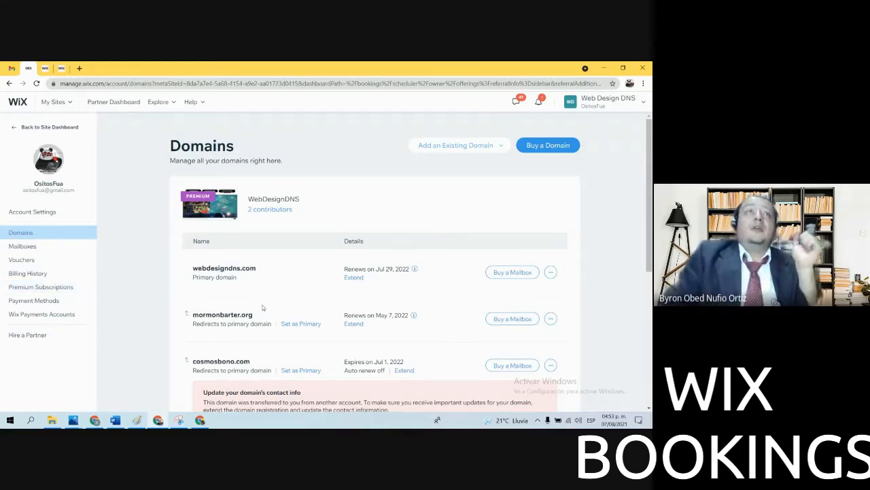
# Open the My Sites overview and compare the plumbing site's card with the premium WebDesignDNS card
pyautogui.click(67, 110)
pyautogui.click(102, 274)
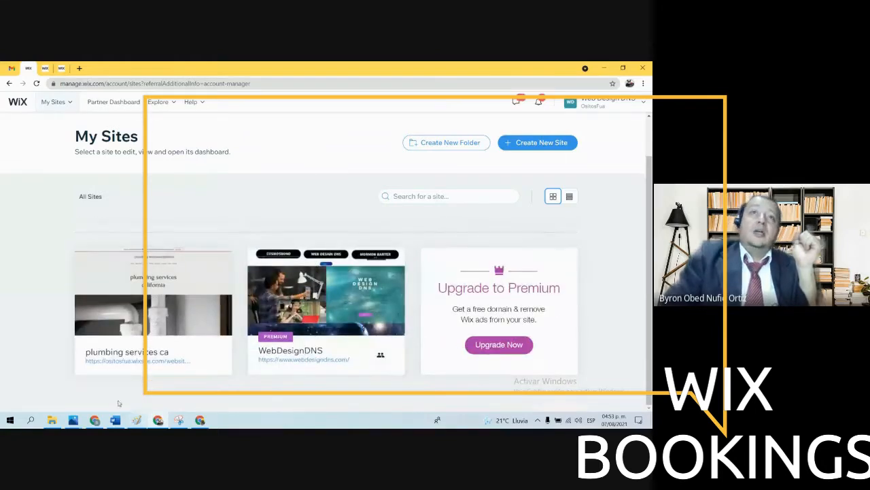
pyautogui.moveTo(118, 341)
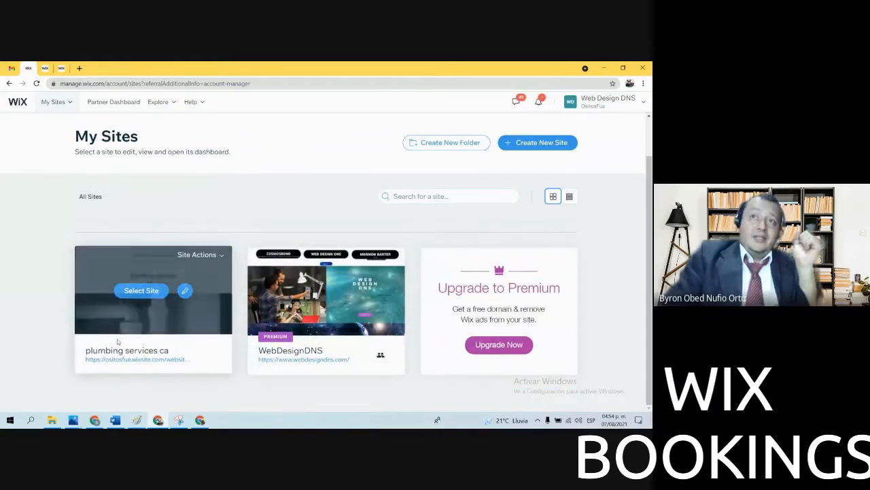
pyautogui.moveTo(323, 345)
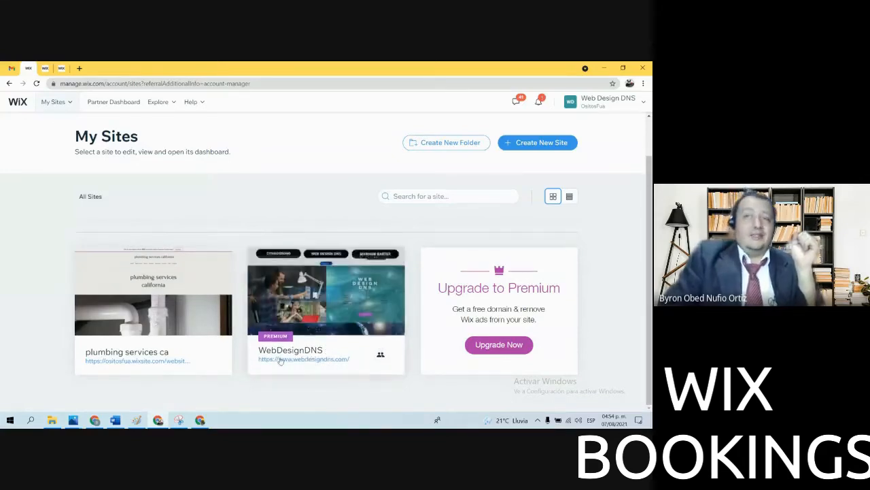
pyautogui.moveTo(286, 365)
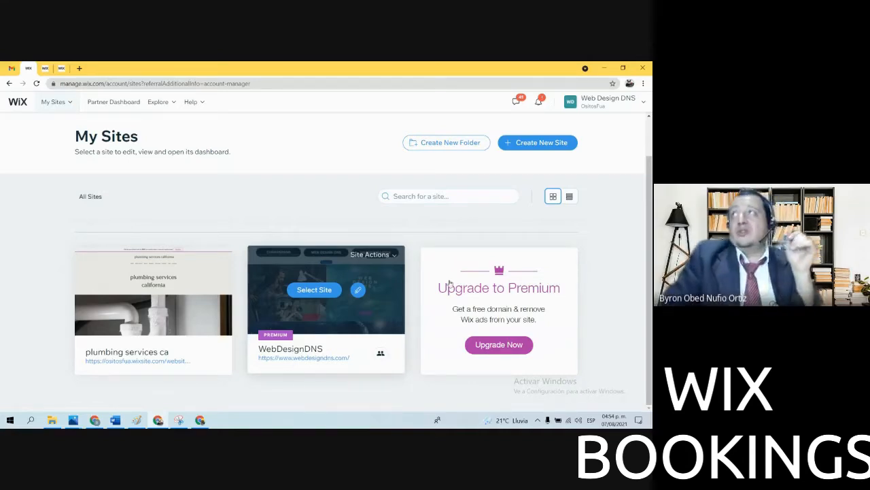
# Open the account's Premium Subscriptions page and review the WebDesignDNS plan and domain subscriptions
pyautogui.moveTo(590, 105)
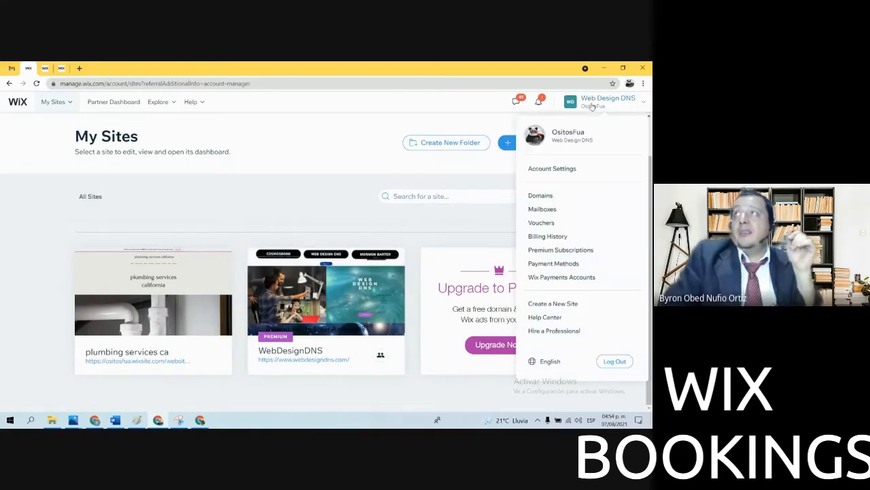
pyautogui.click(552, 250)
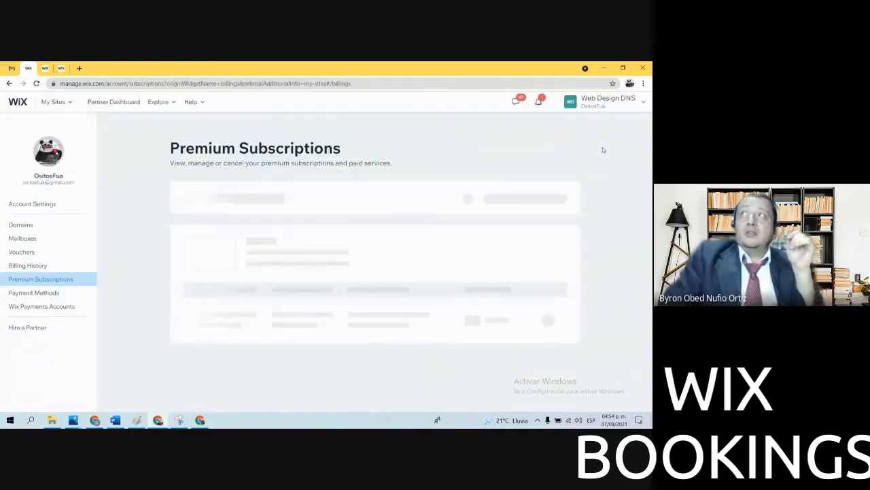
pyautogui.click(54, 283)
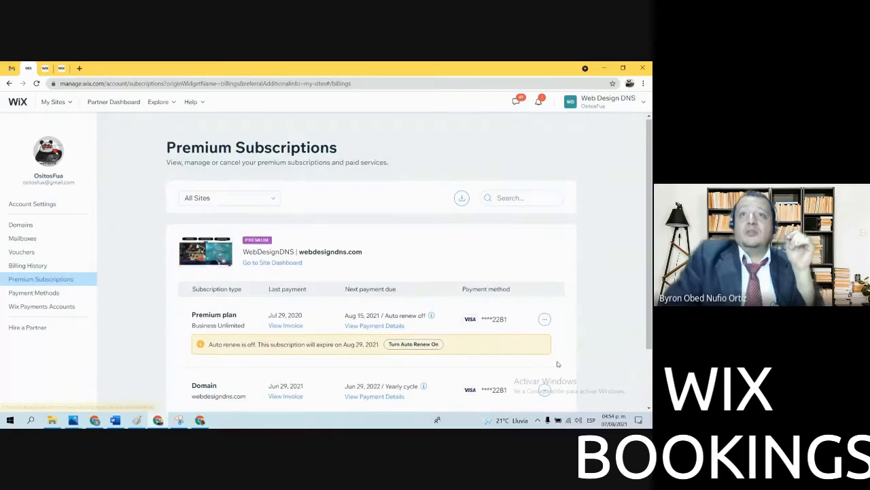
pyautogui.scroll(-1, 285, 303)
pyautogui.scroll(1, 305, 266)
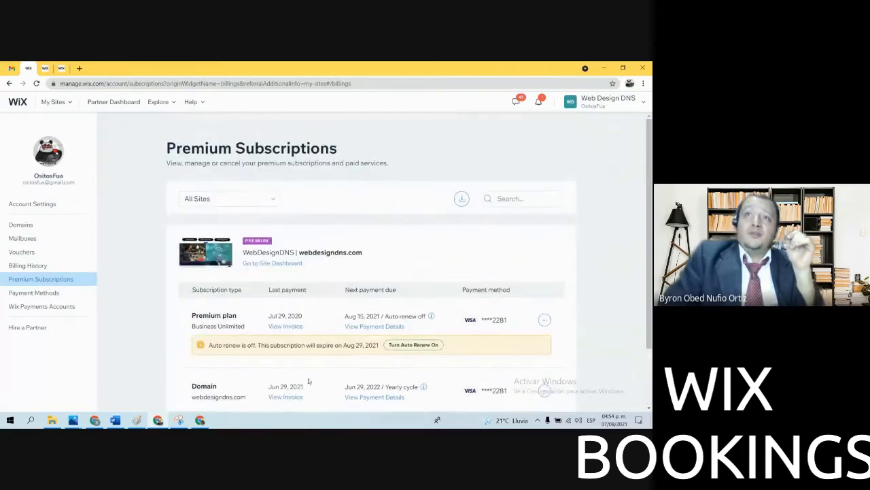
pyautogui.scroll(-1, 310, 383)
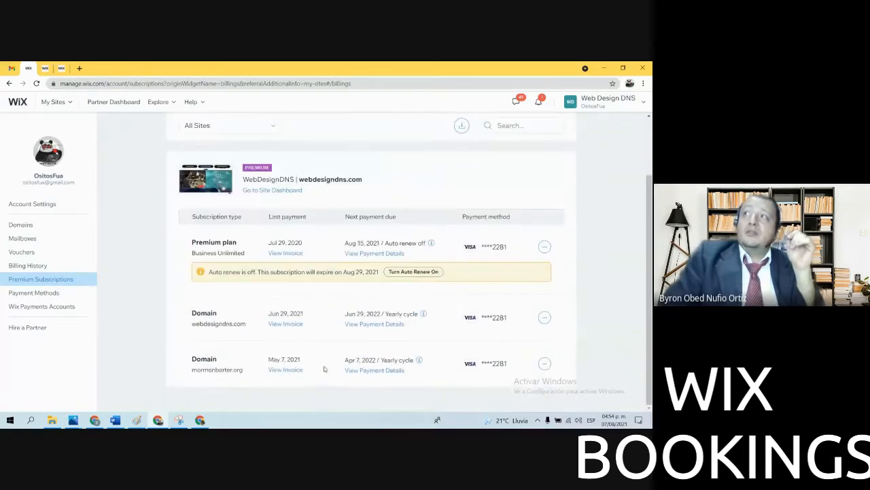
# Reassign the Business Unlimited premium plan from WebDesignDNS to the plumbing services ca site
pyautogui.click(543, 247)
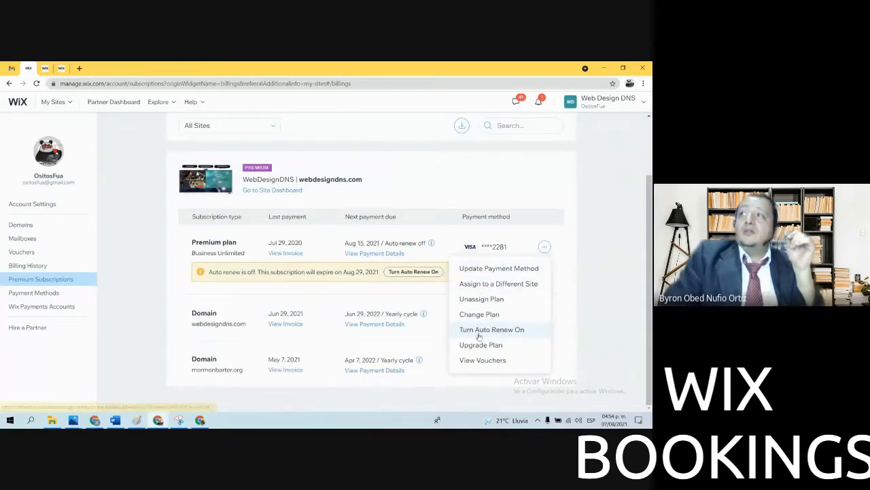
pyautogui.click(484, 286)
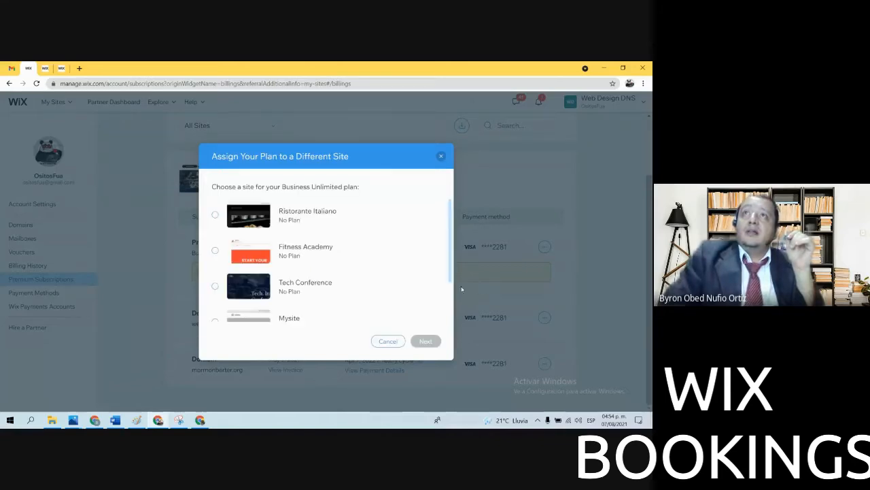
pyautogui.scroll(-2, 373, 265)
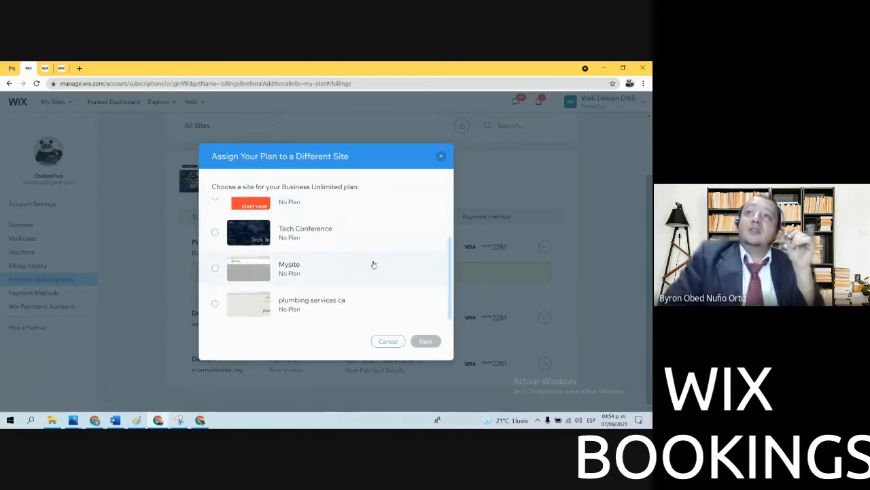
pyautogui.click(217, 306)
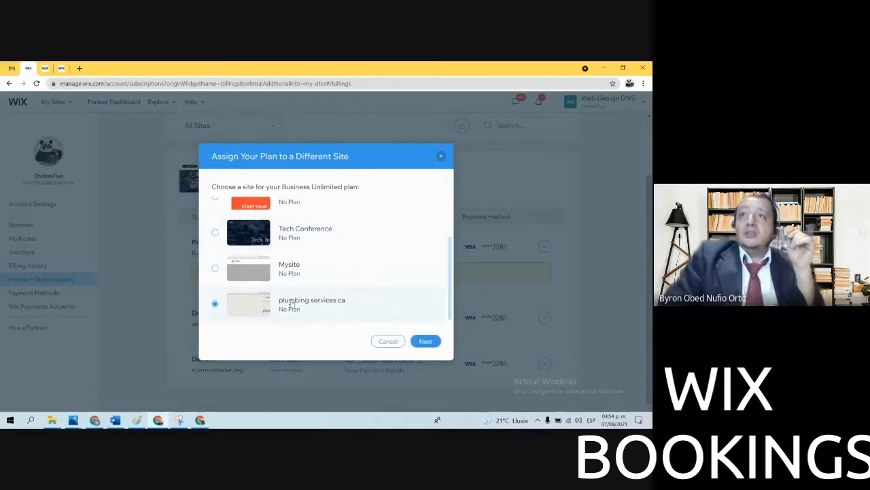
pyautogui.click(437, 344)
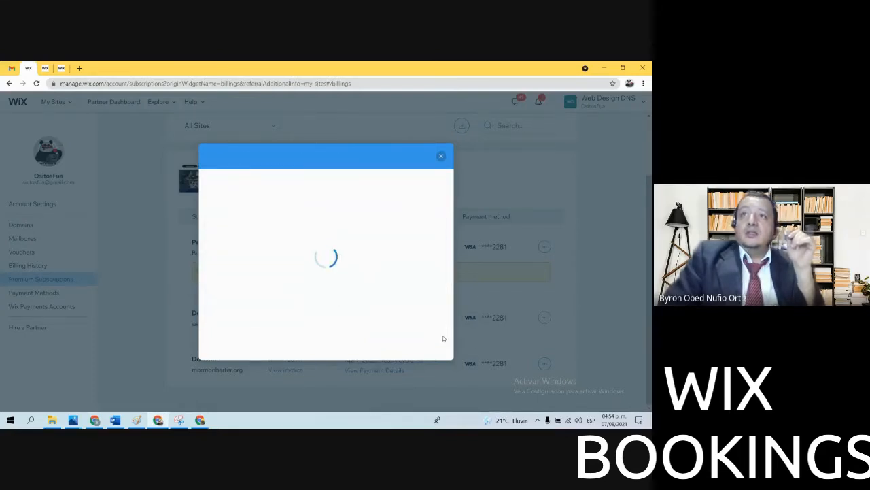
pyautogui.click(424, 348)
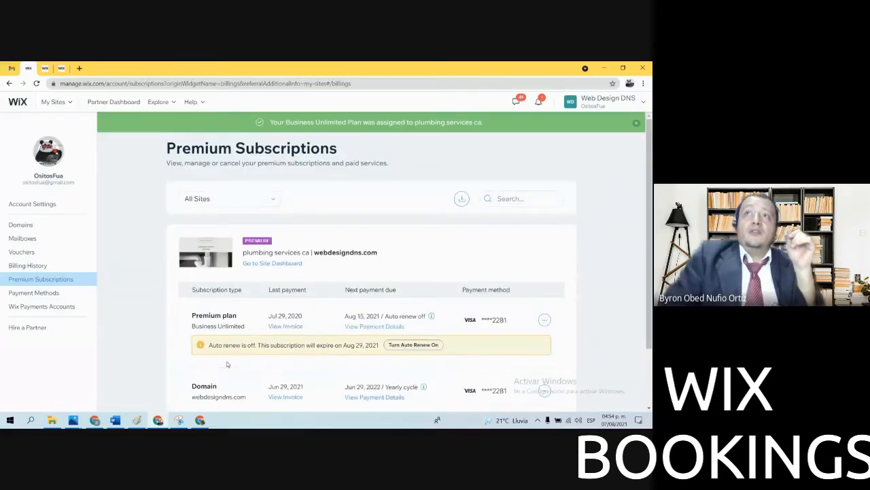
# Review the plumbing site's entry in Premium Subscriptions, highlighting its name and the webdesigndns.com domain
pyautogui.scroll(-2, 250, 340)
pyautogui.scroll(2, 251, 342)
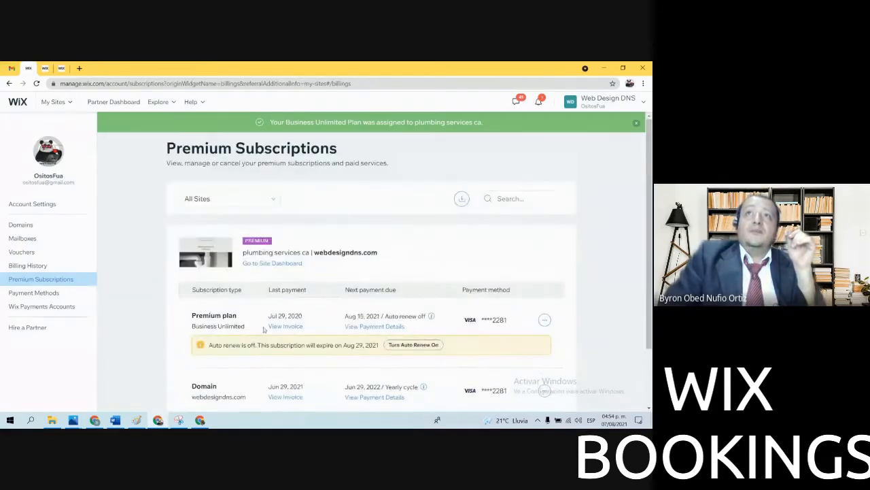
pyautogui.moveTo(246, 253); pyautogui.dragTo(308, 253)
pyautogui.moveTo(381, 253); pyautogui.dragTo(325, 255)
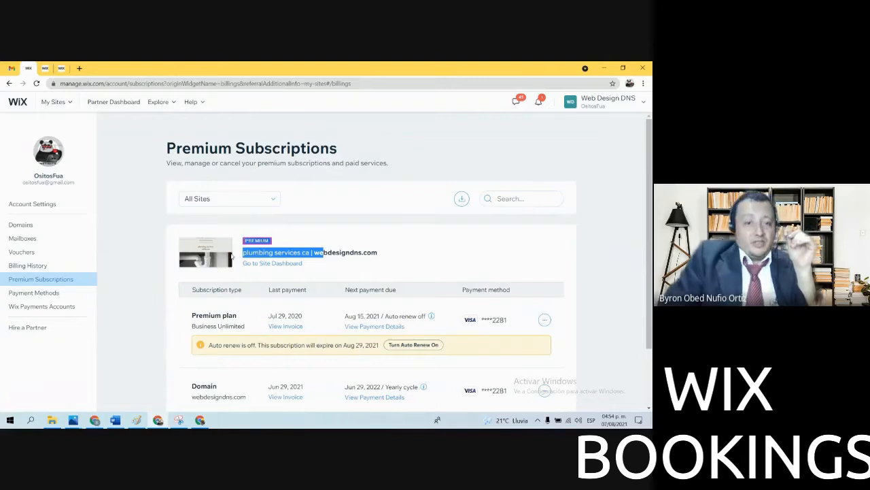
pyautogui.click(300, 231)
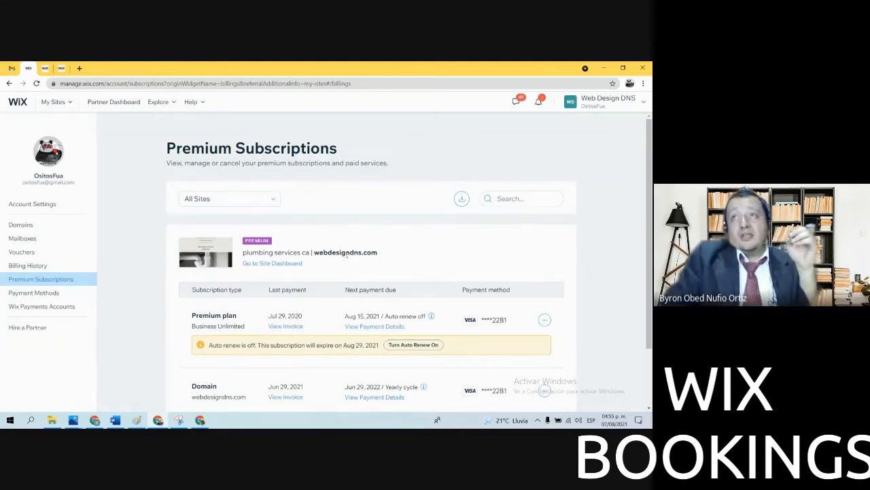
pyautogui.moveTo(315, 252); pyautogui.dragTo(350, 253)
pyautogui.click(307, 254)
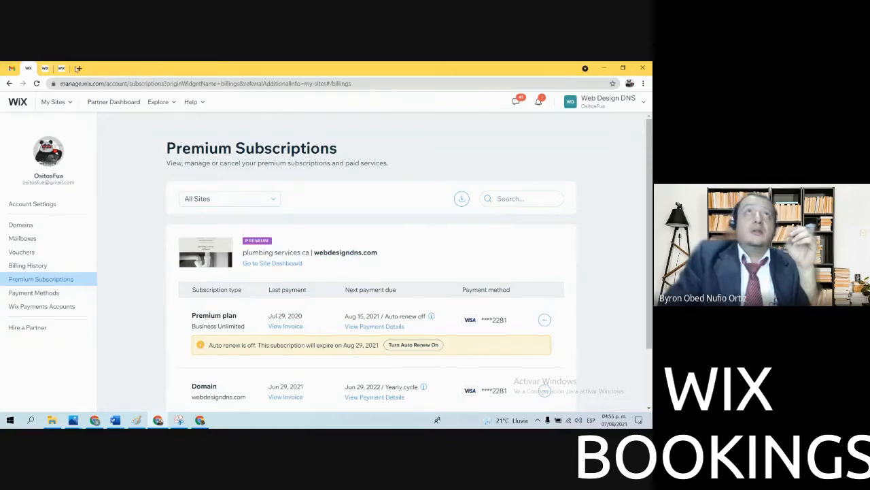
# Load webdesigndns.com in a new browser tab and look through the plumbing site's home page
pyautogui.click(79, 69)
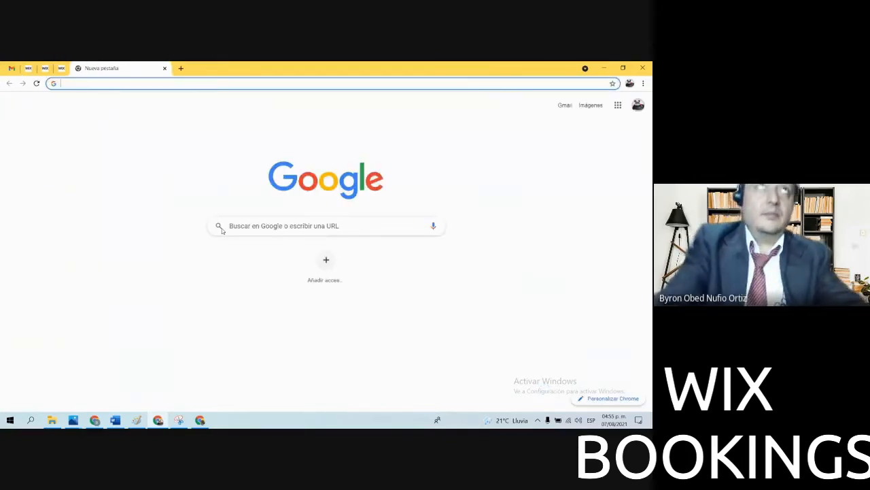
pyautogui.write('web')
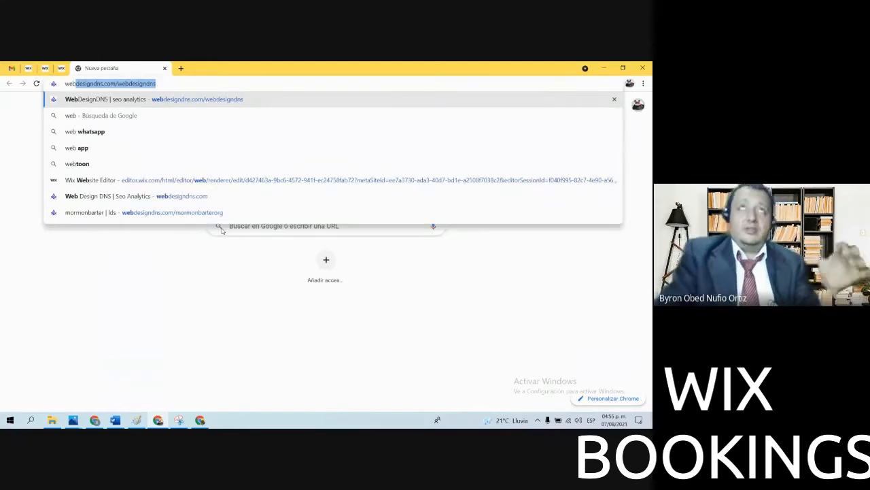
pyautogui.press('Return')
pyautogui.moveTo(151, 83); pyautogui.dragTo(109, 83)
pyautogui.press('BackSpace')
pyautogui.press('Return')
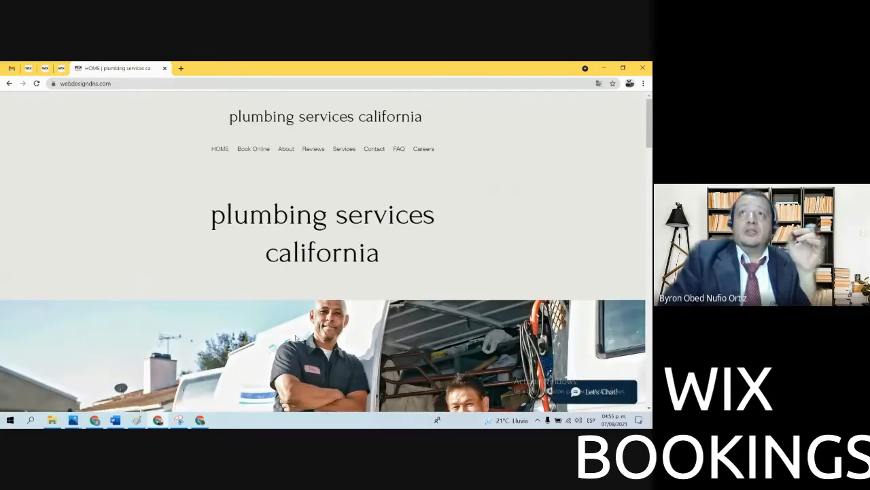
pyautogui.scroll(-6, 298, 338)
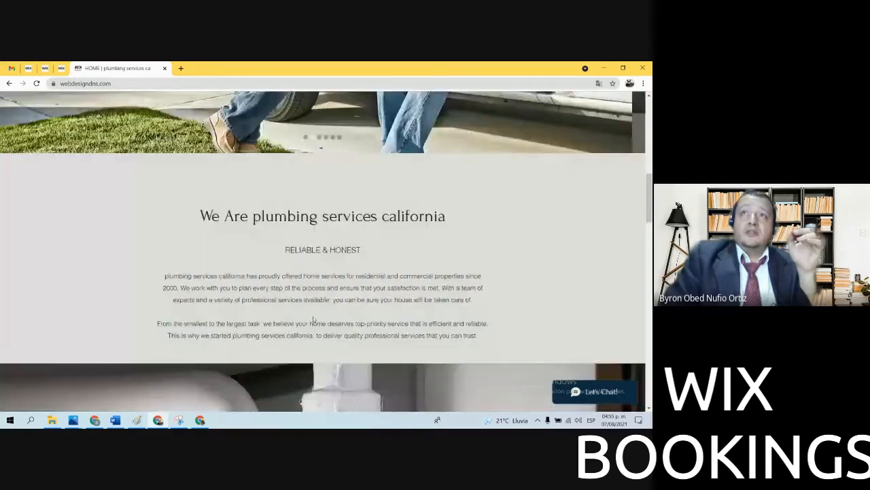
pyautogui.scroll(10, 314, 319)
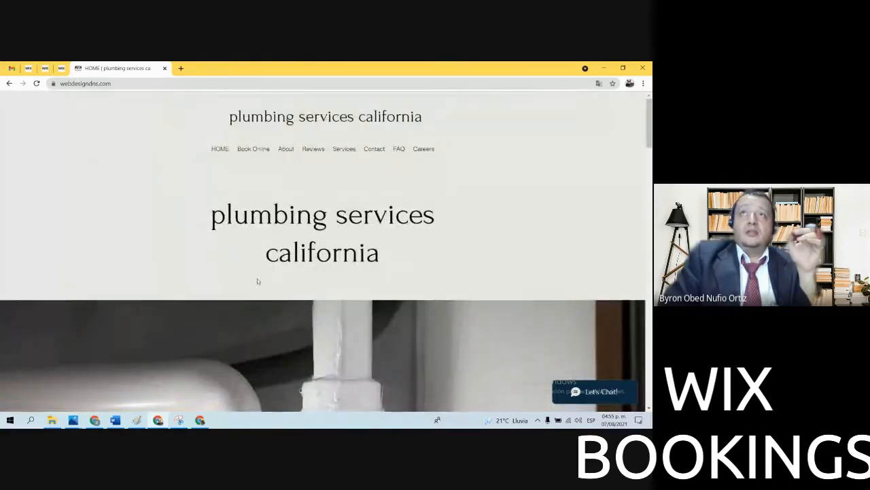
pyautogui.scroll(-15, 299, 279)
pyautogui.scroll(8, 311, 273)
pyautogui.scroll(10, 311, 273)
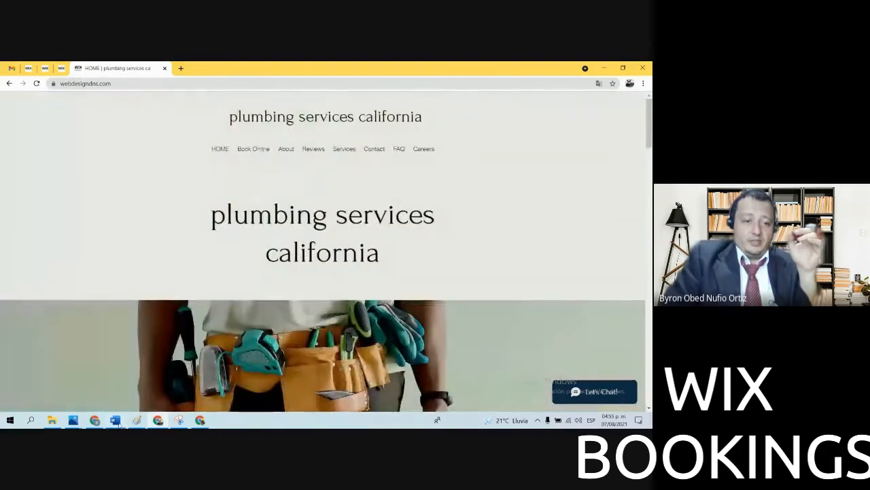
# Switch to the Word checklist and highlight the items from "Create the website Using ADI" through "Add Payment Gateway"
pyautogui.click(116, 420)
pyautogui.click(223, 285)
pyautogui.moveTo(303, 261); pyautogui.dragTo(184, 193)
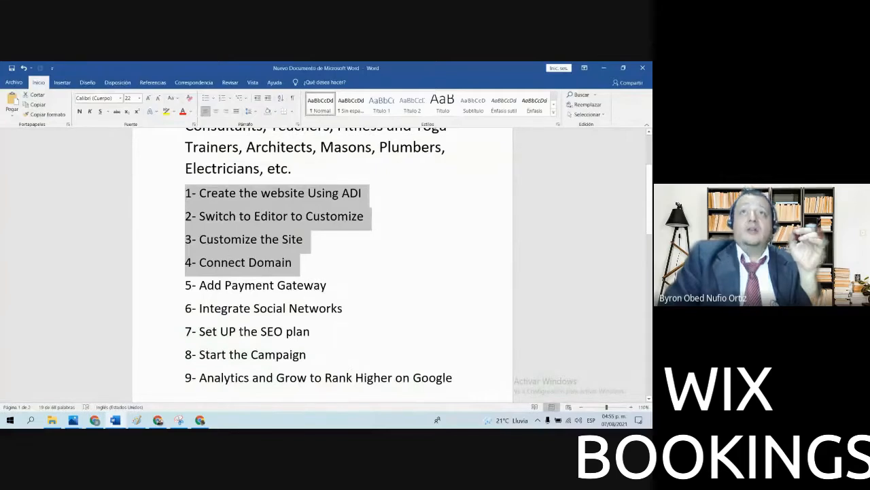
pyautogui.click(225, 285)
pyautogui.moveTo(327, 286); pyautogui.dragTo(184, 199)
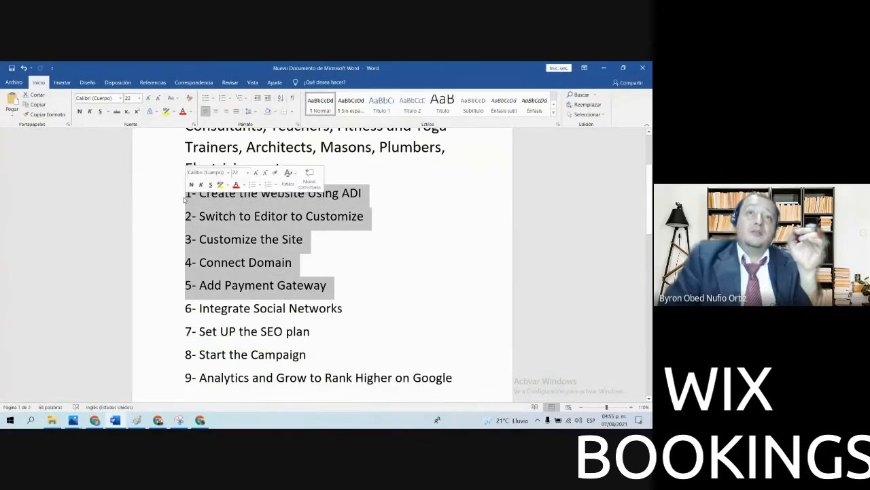
# Return to Chrome, go to the overview of all Wix sites and open the plumbing services ca dashboard
pyautogui.click(159, 418)
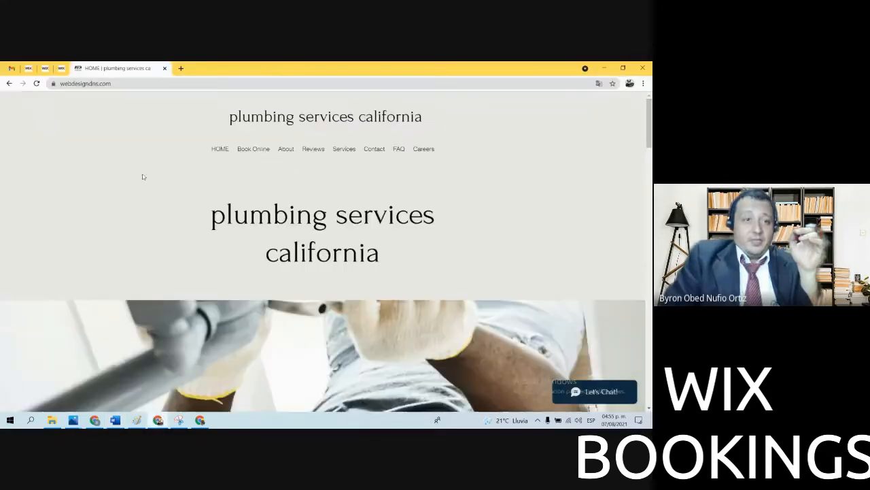
pyautogui.click(29, 68)
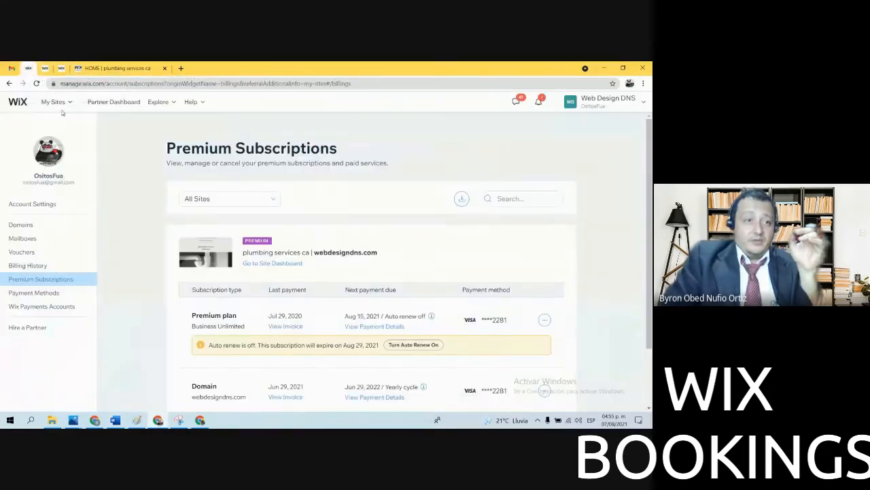
pyautogui.moveTo(54, 102)
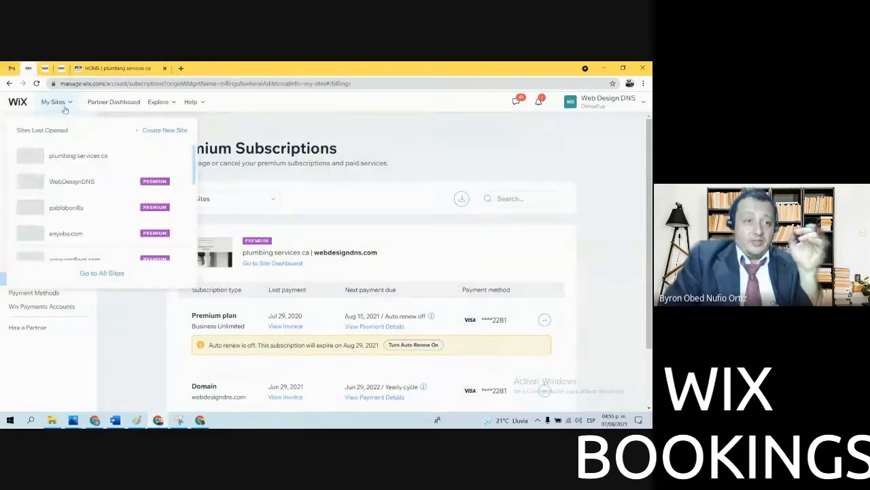
pyautogui.click(91, 276)
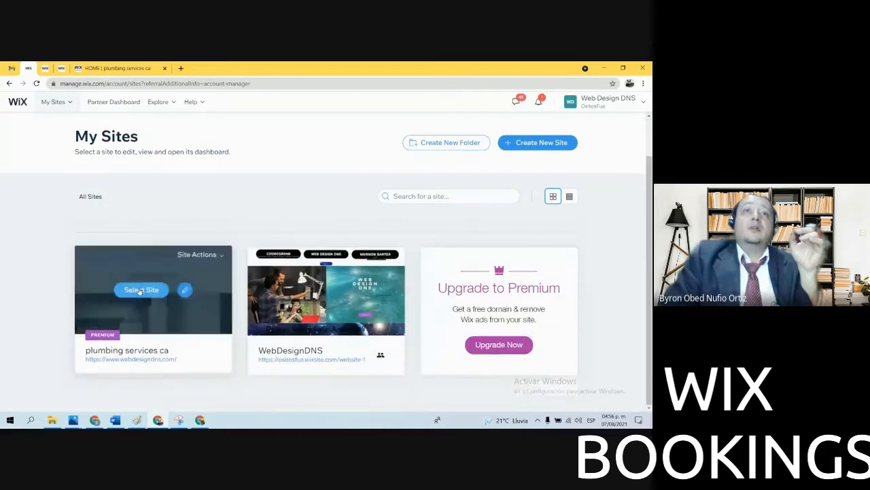
pyautogui.click(136, 290)
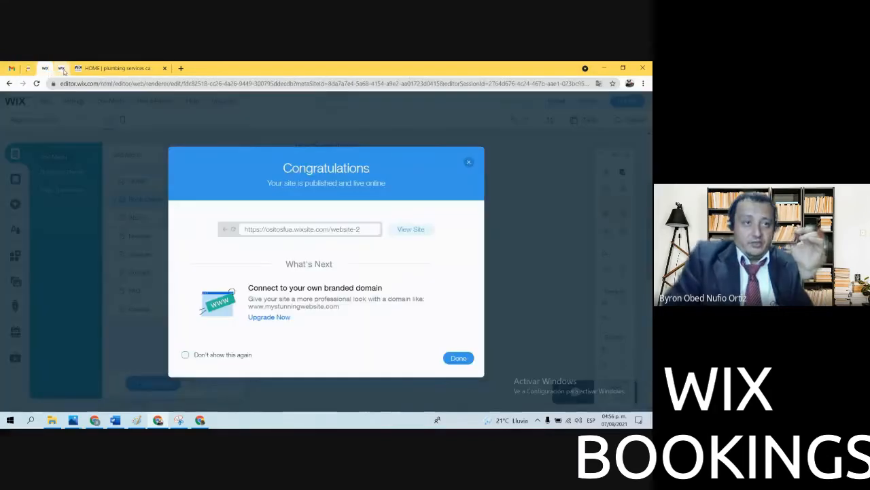
# Compare the free wixsite.com booking page and its address with the same site on webdesigndns.com
pyautogui.click(62, 69)
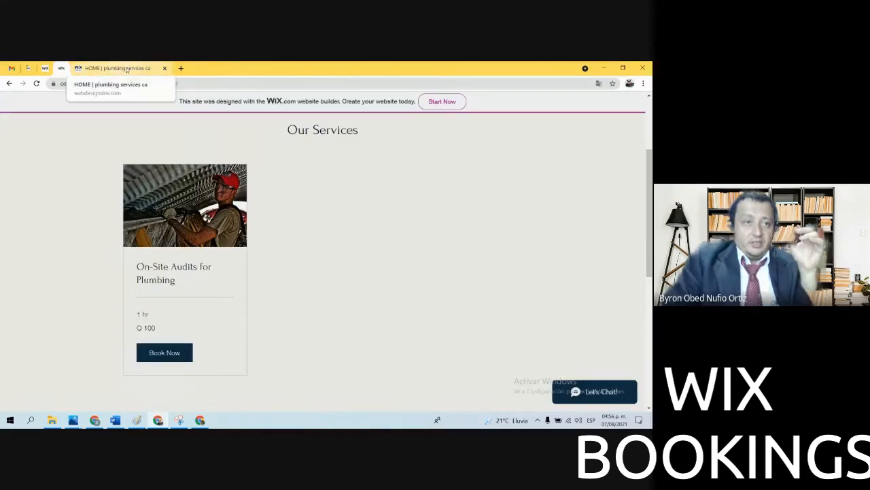
pyautogui.click(95, 69)
pyautogui.click(61, 68)
pyautogui.click(122, 84)
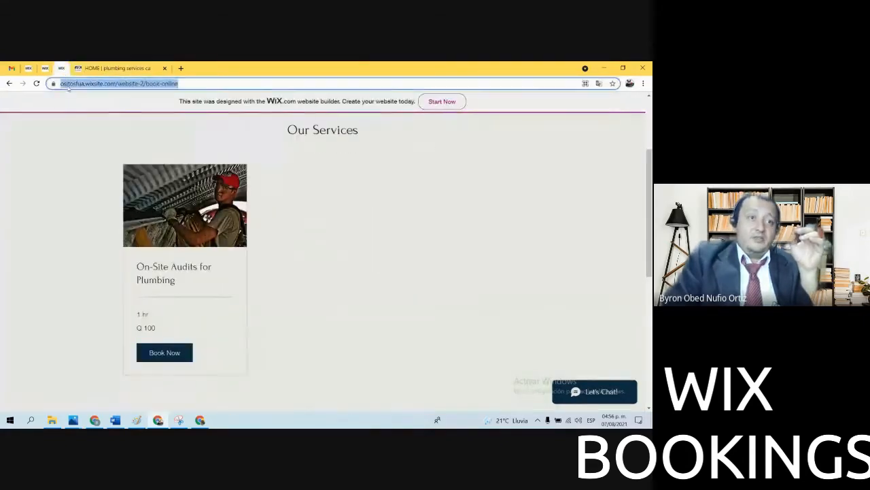
pyautogui.click(126, 85)
pyautogui.moveTo(206, 84); pyautogui.dragTo(53, 84)
pyautogui.hotkey('ctrl', 'Tab')
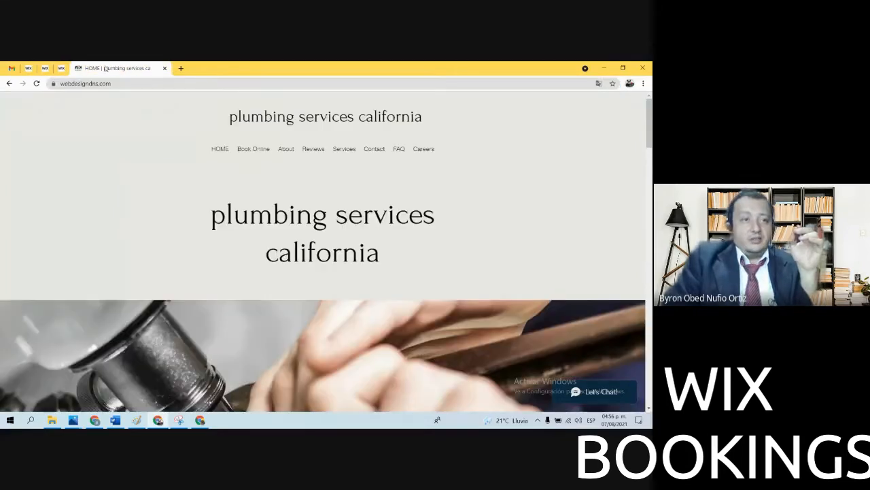
pyautogui.click(61, 68)
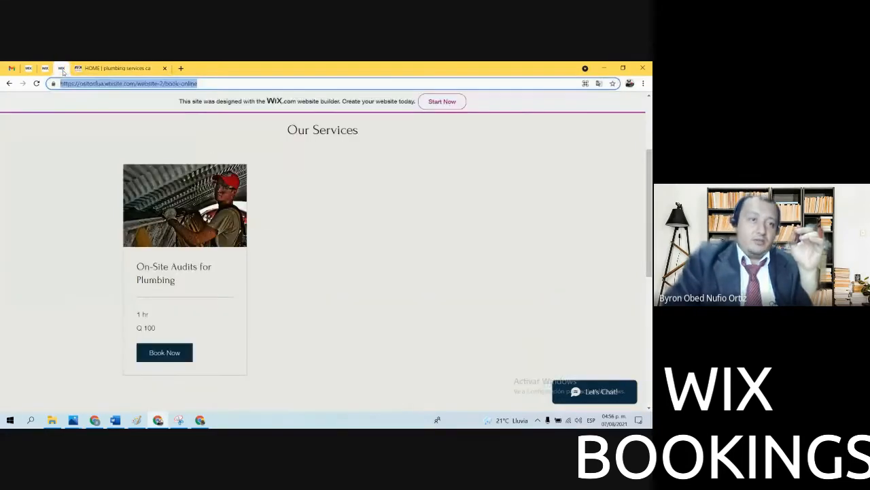
# Close the browser tab with the old wixsite.com booking page and pin the webdesigndns.com tab
pyautogui.rightClick(63, 71)
pyautogui.click(79, 168)
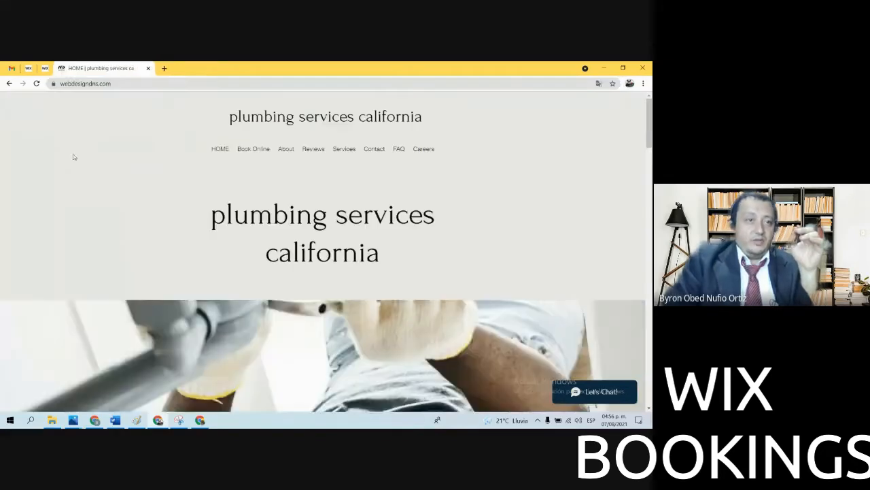
pyautogui.rightClick(79, 71)
pyautogui.click(98, 144)
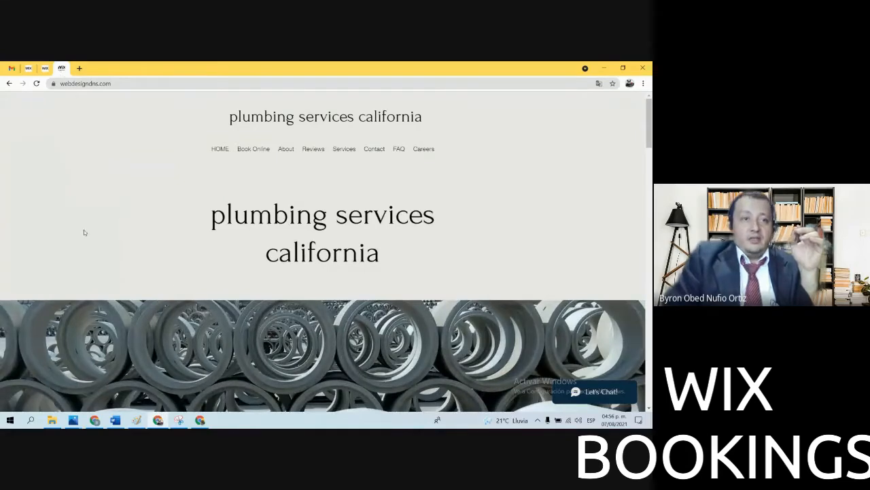
# Open the Accept Payments settings from the plumbing site's dashboard and review the available payment providers
pyautogui.click(41, 71)
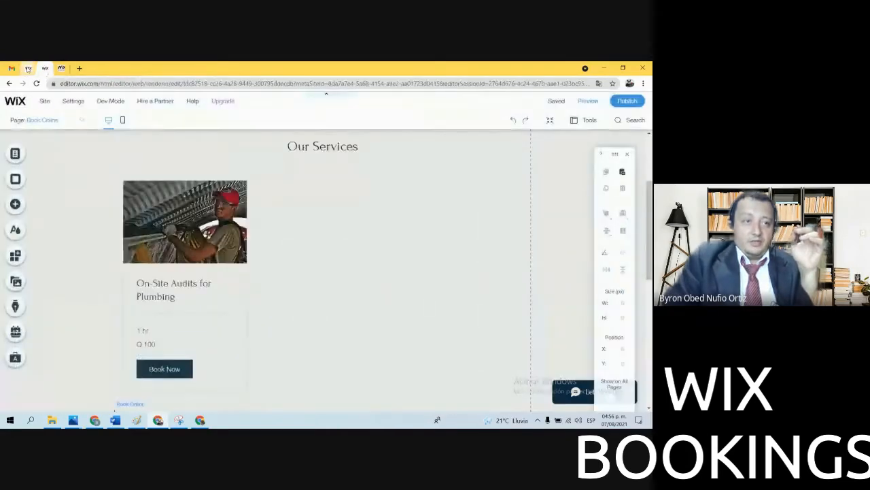
pyautogui.click(27, 68)
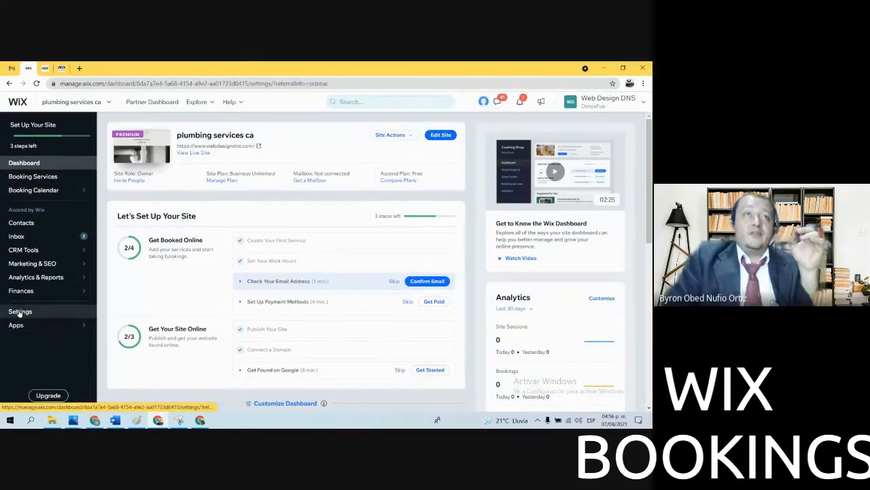
pyautogui.click(20, 312)
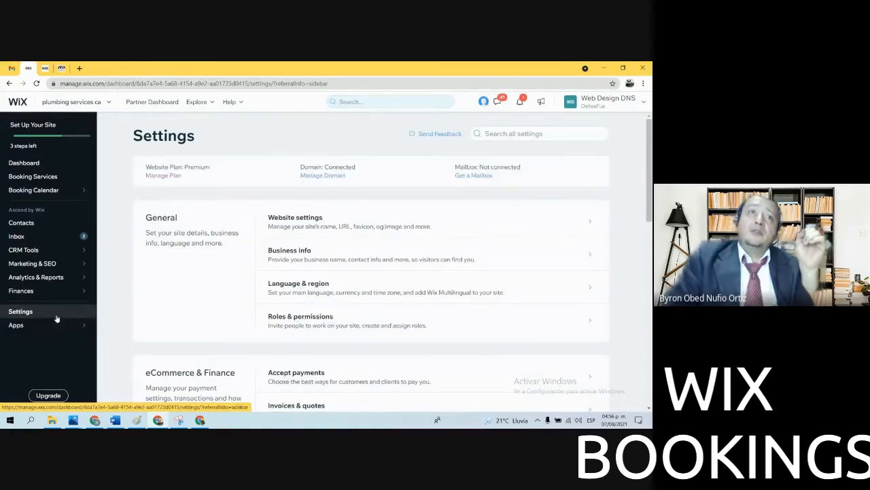
pyautogui.scroll(-2, 251, 328)
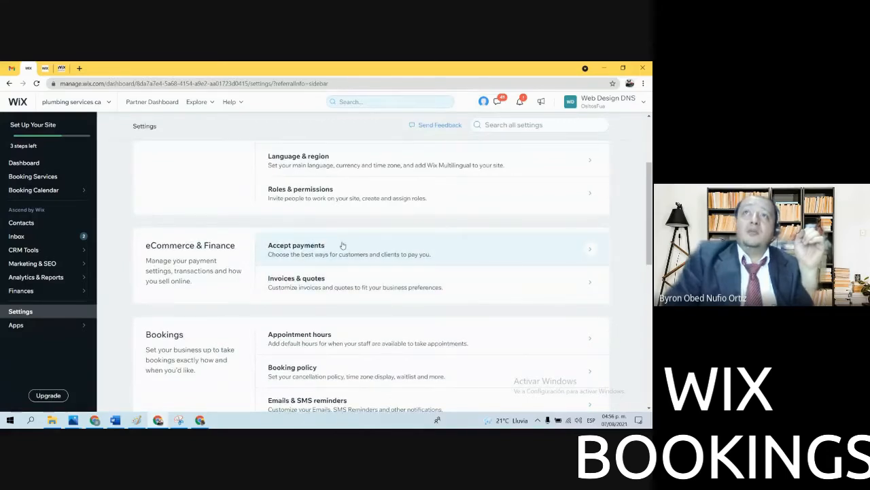
pyautogui.click(315, 249)
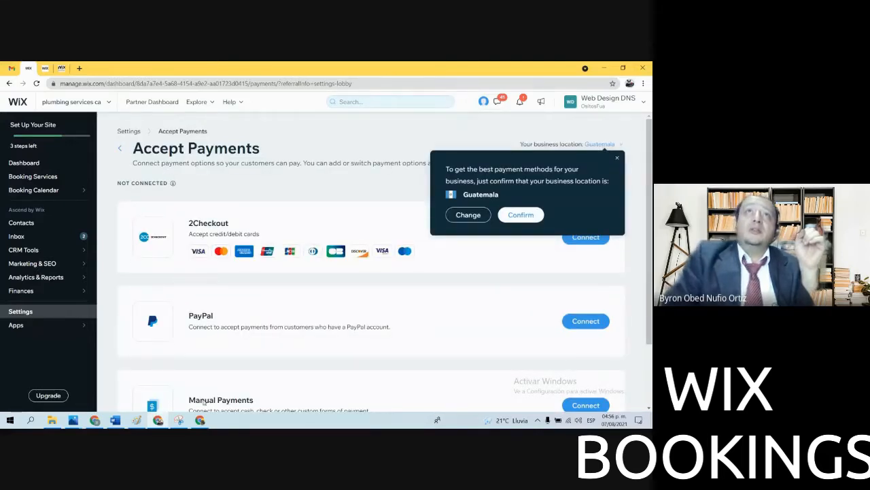
pyautogui.scroll(-2, 261, 309)
pyautogui.scroll(2, 301, 293)
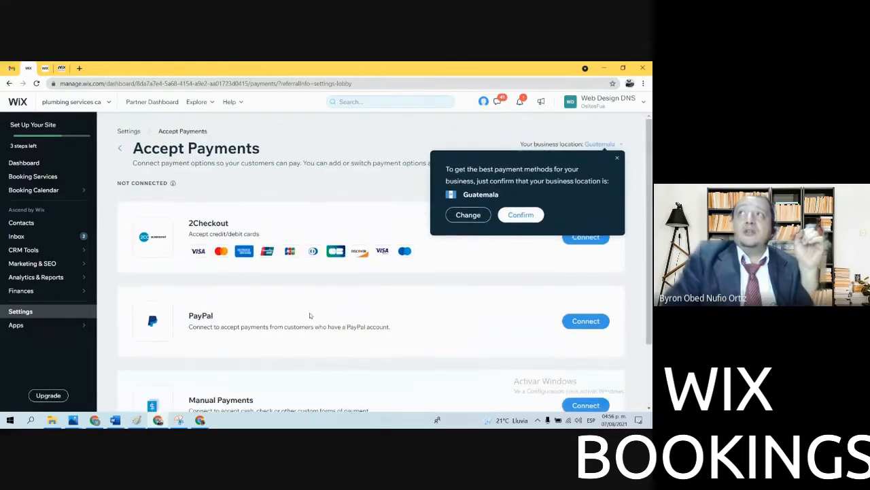
# Dismiss the business location confirmation prompt and look over the payment providers offered for Guatemala
pyautogui.click(618, 160)
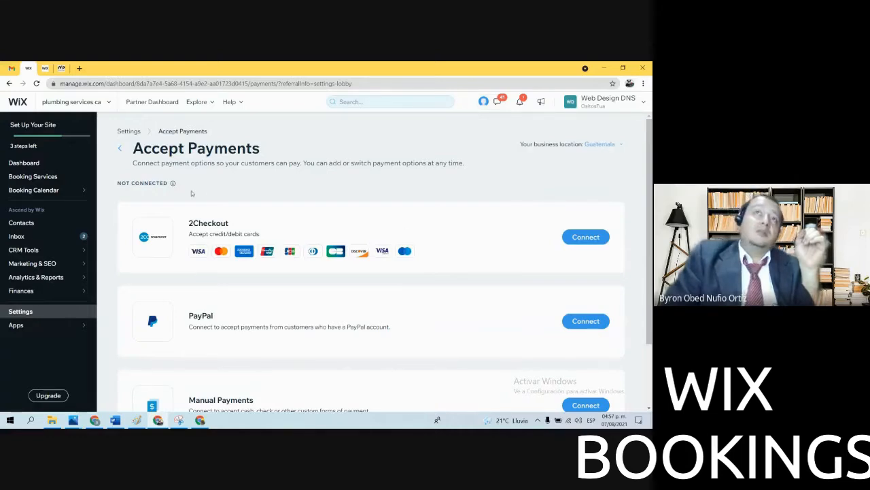
pyautogui.scroll(-2, 360, 270)
pyautogui.scroll(2, 360, 270)
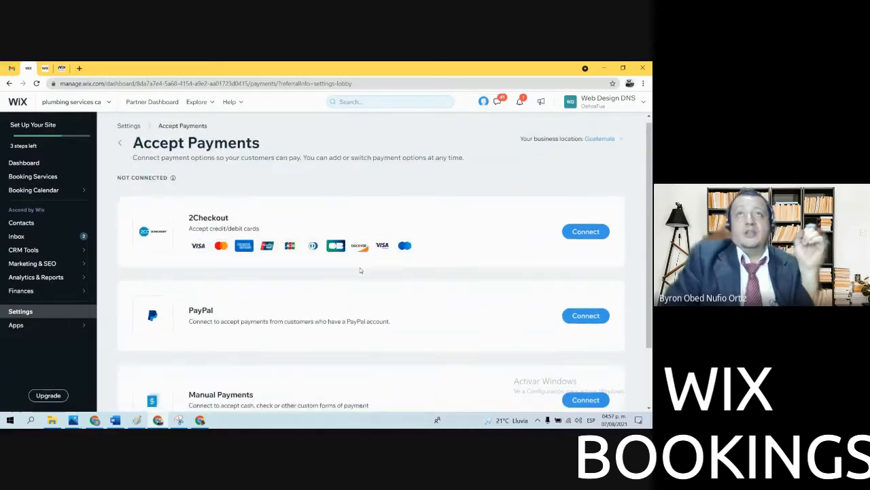
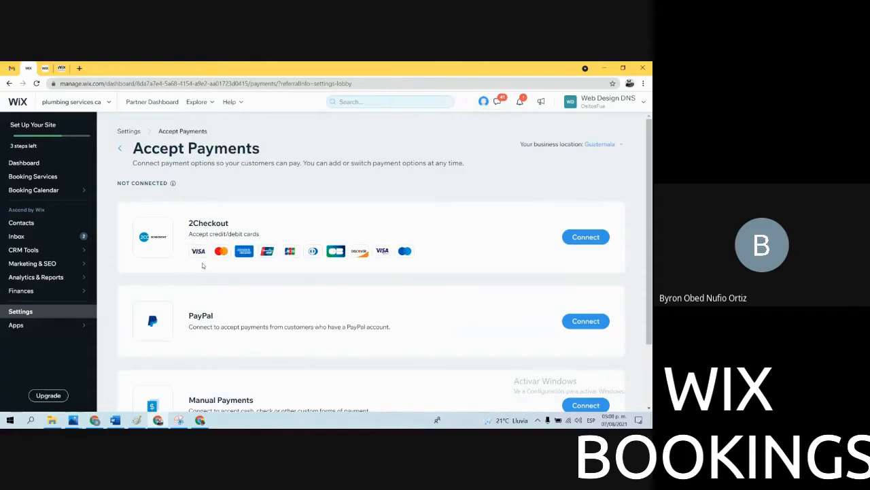
# Open the 2Checkout connection page and review its instructions, credential fields and available payment methods
pyautogui.moveTo(208, 223); pyautogui.dragTo(229, 224)
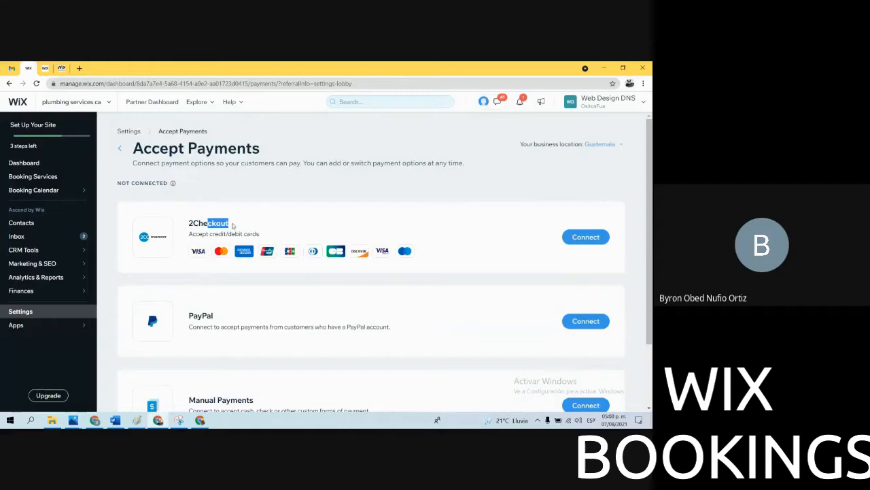
pyautogui.click(576, 242)
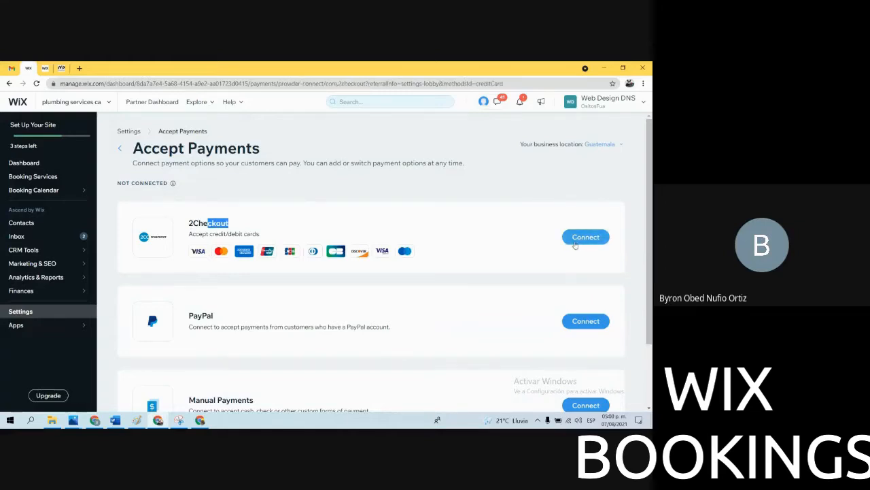
pyautogui.scroll(-10, 285, 251)
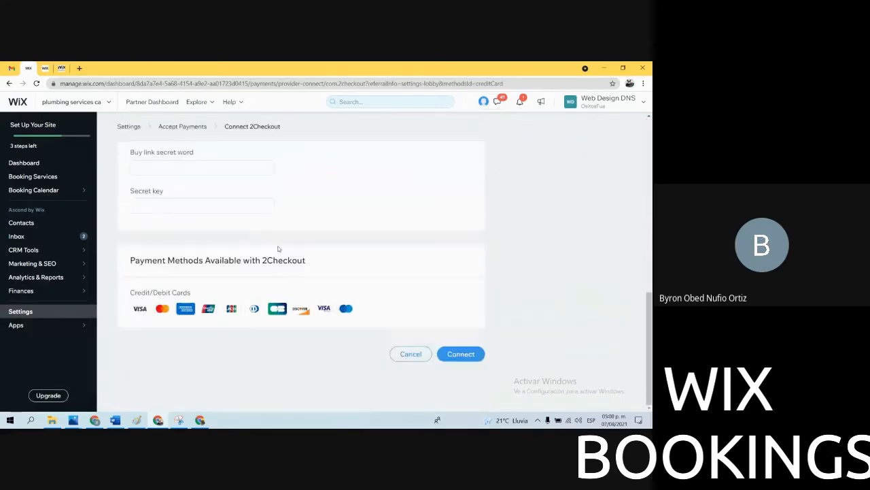
pyautogui.scroll(9, 277, 247)
pyautogui.scroll(-9, 293, 251)
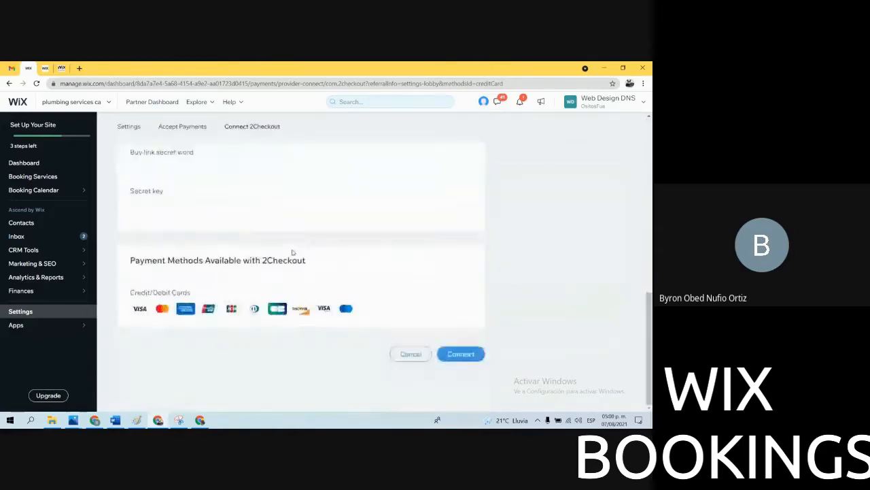
pyautogui.scroll(10, 293, 252)
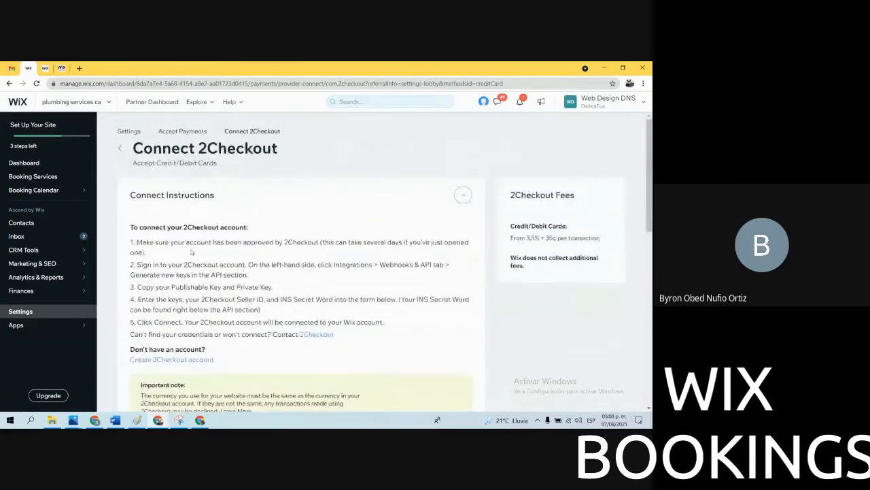
pyautogui.scroll(-10, 197, 252)
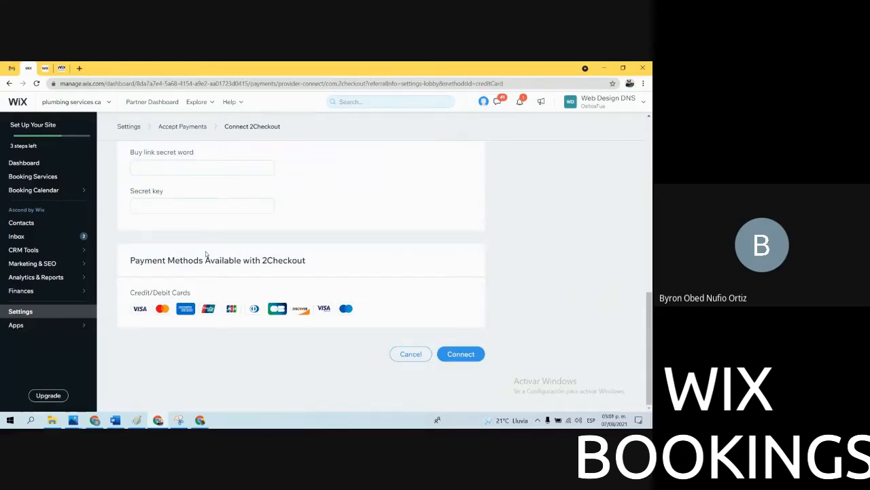
# Open the Book Online page of the live webdesigndns.com site and go to the On-Site Audits for Plumbing service
pyautogui.click(59, 68)
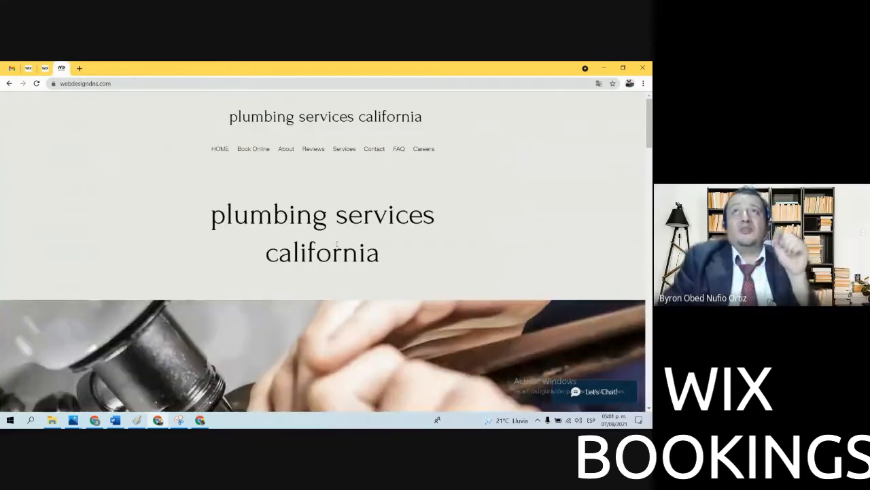
pyautogui.click(262, 150)
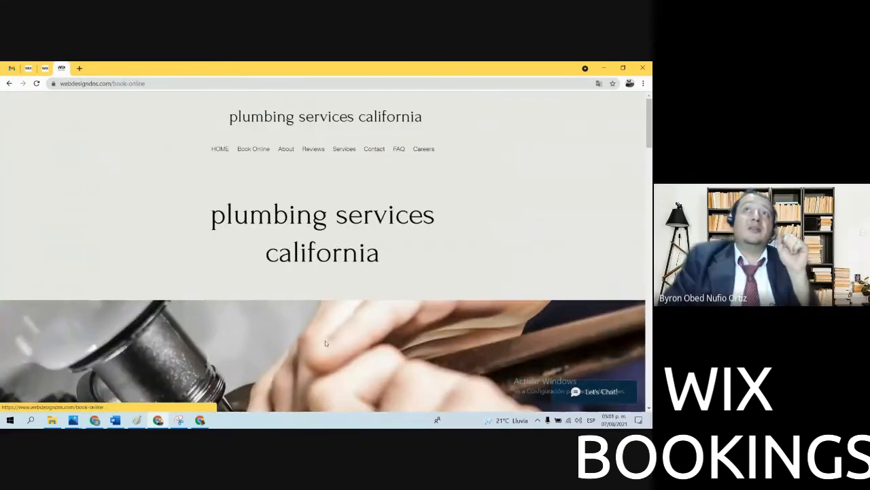
pyautogui.scroll(-3, 398, 289)
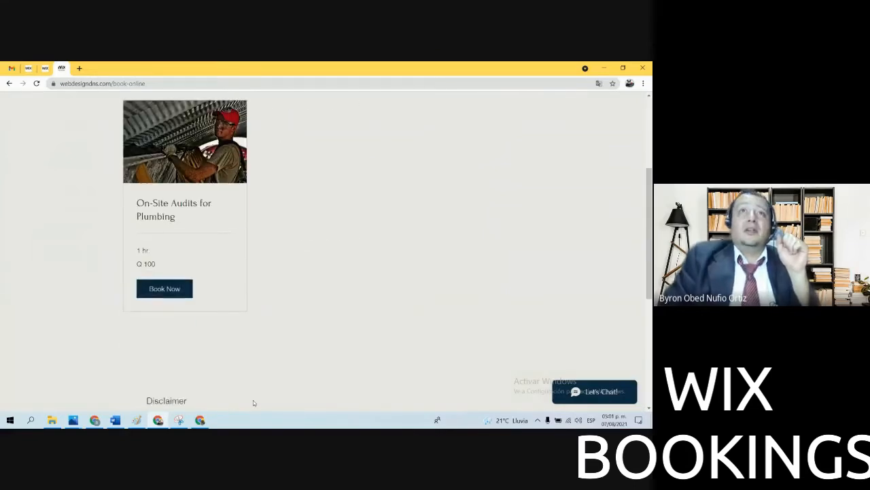
pyautogui.scroll(4, 187, 245)
pyautogui.scroll(-3, 208, 311)
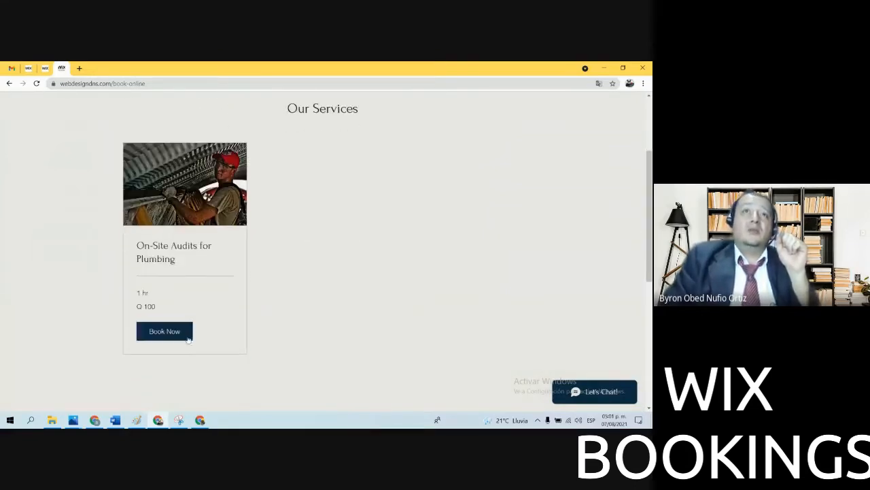
pyautogui.click(182, 191)
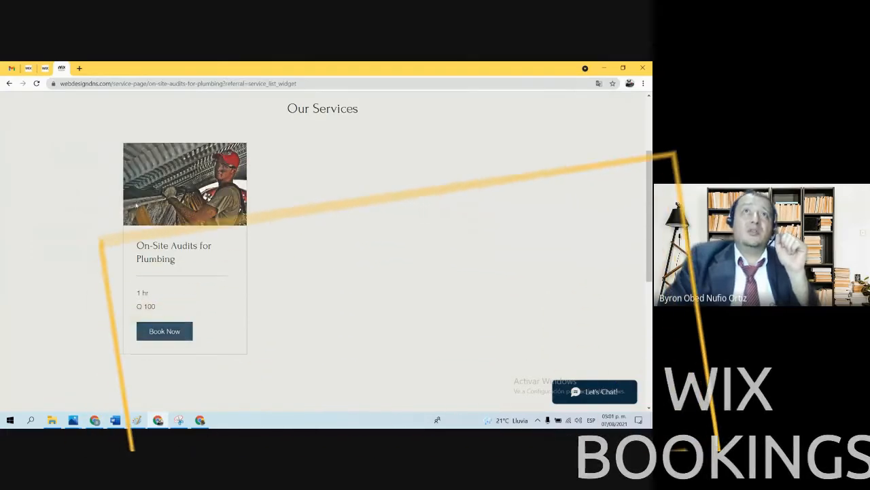
pyautogui.scroll(-3, 360, 356)
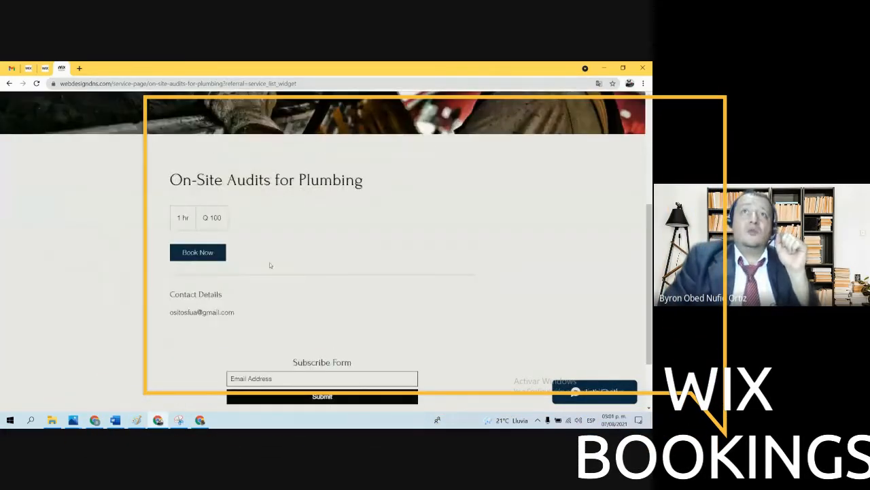
# Start booking the plumbing audit for August 13, 2021 at 1:30 pm and continue to the customer information form
pyautogui.click(206, 253)
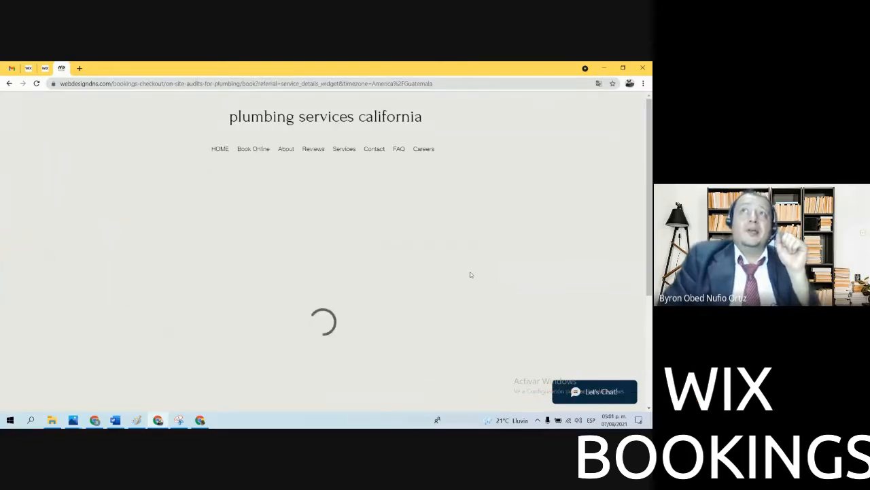
pyautogui.scroll(-3, 401, 268)
pyautogui.click(287, 297)
pyautogui.scroll(-3, 252, 248)
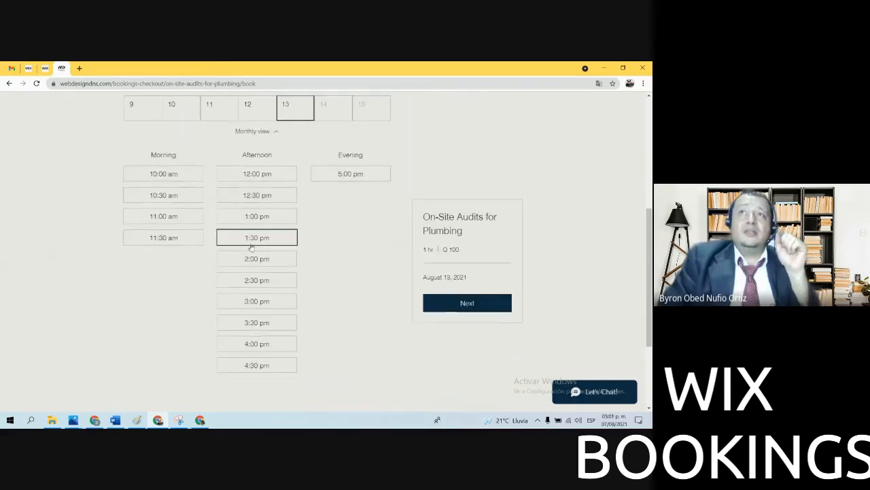
pyautogui.click(256, 240)
pyautogui.scroll(4, 285, 272)
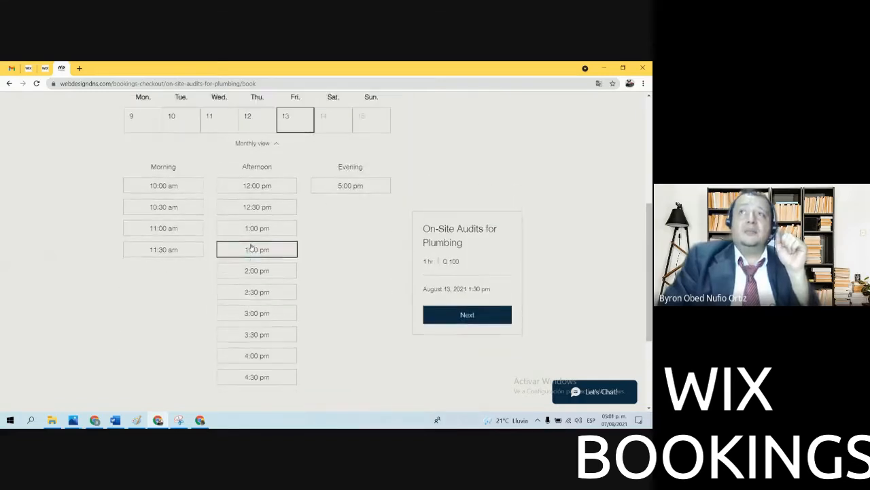
pyautogui.click(454, 302)
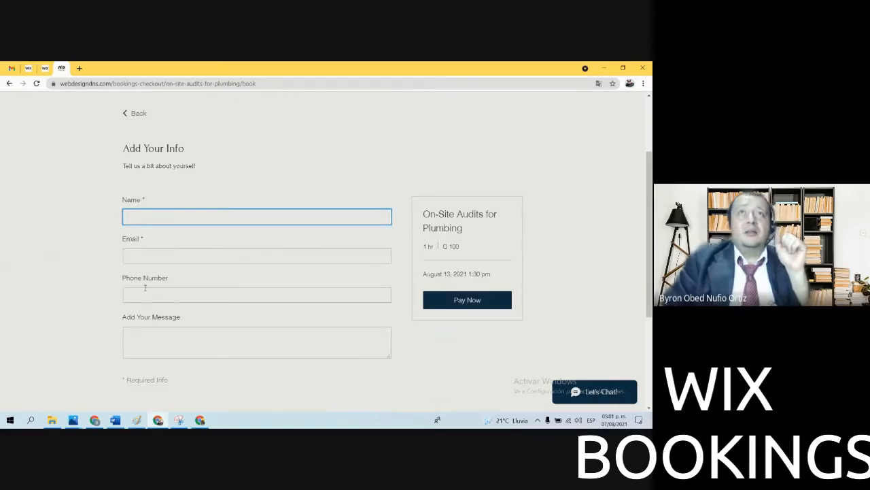
# Examine the Add Your Info form and the booking summary with its payment option
pyautogui.scroll(-3, 195, 323)
pyautogui.scroll(4, 200, 309)
pyautogui.scroll(-3, 201, 309)
pyautogui.scroll(-1, 201, 309)
pyautogui.scroll(2, 201, 309)
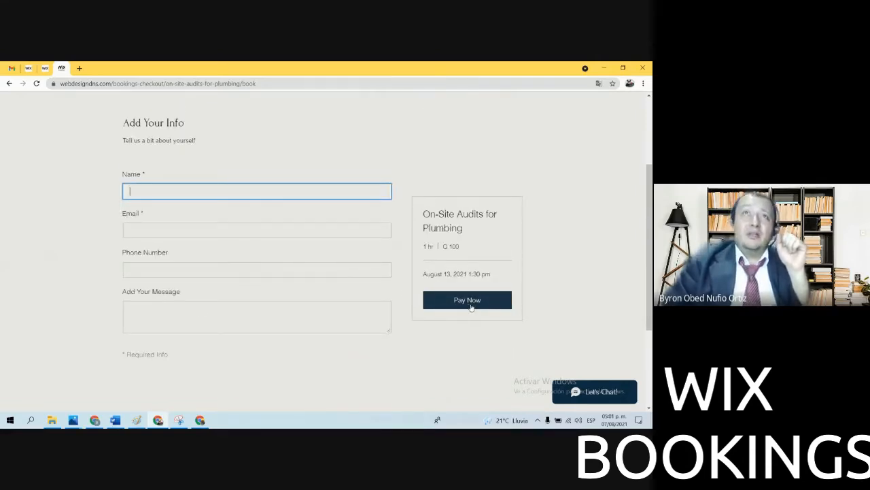
pyautogui.scroll(2, 471, 307)
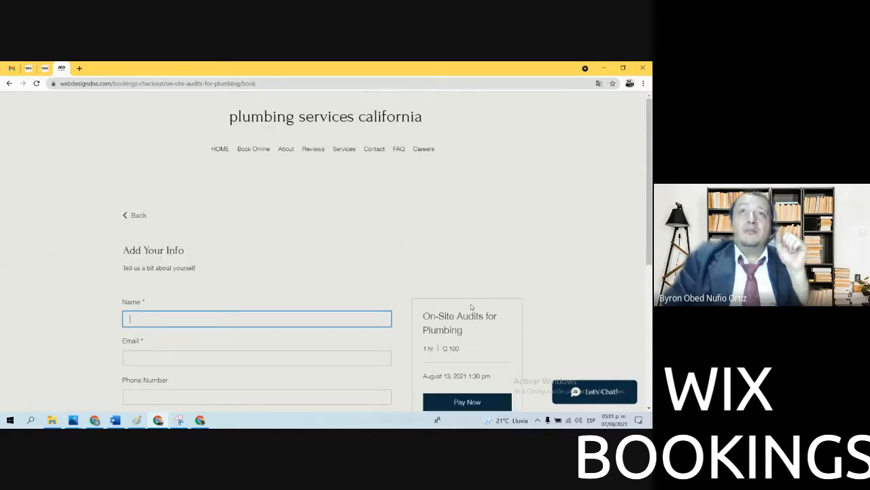
pyautogui.scroll(-2, 471, 307)
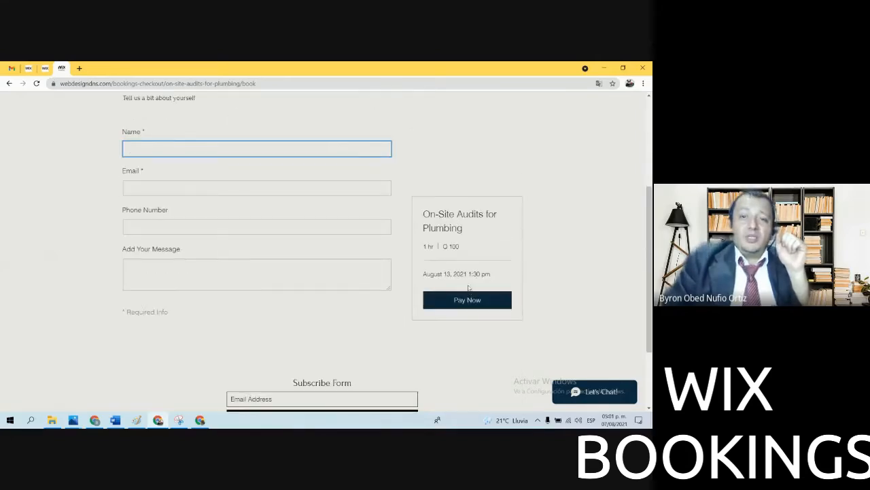
pyautogui.scroll(2, 462, 279)
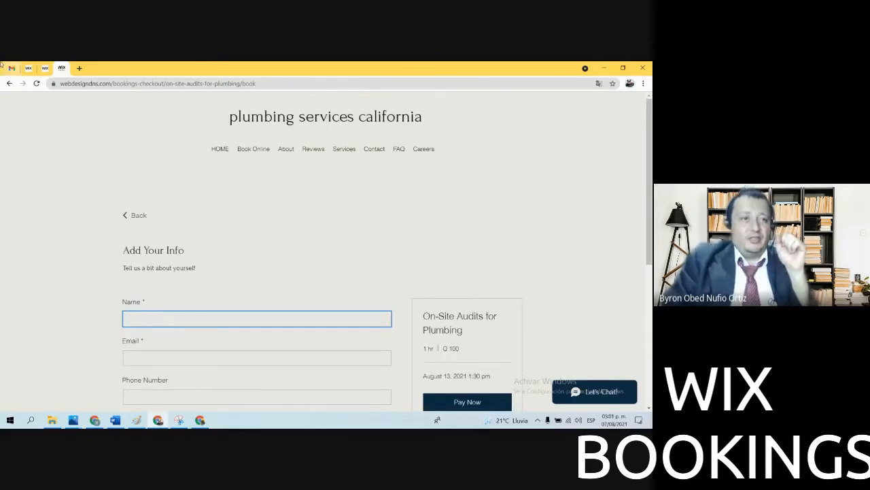
# Return to the Wix dashboard and go through the Connect 2Checkout page again, from the instructions to the credential form
pyautogui.click(28, 68)
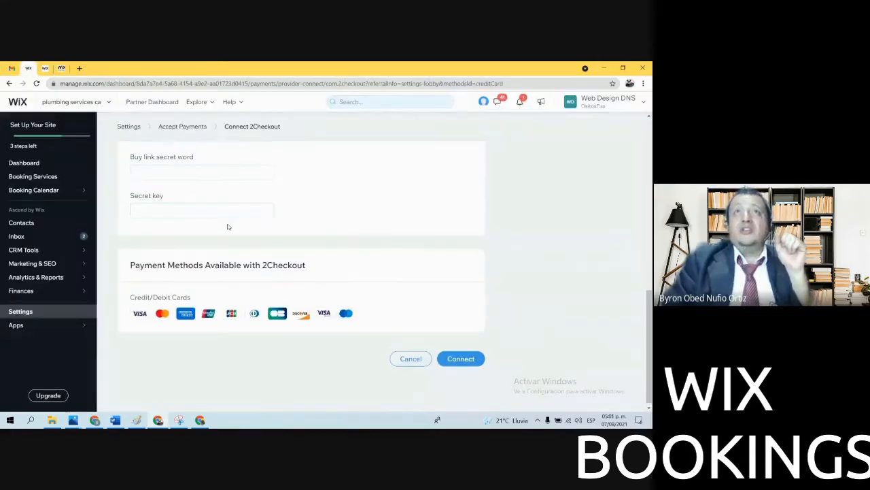
pyautogui.scroll(10, 184, 260)
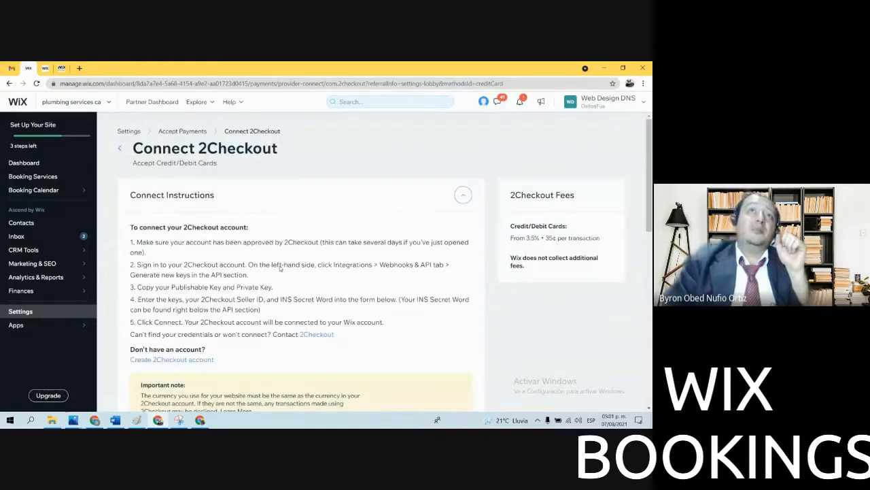
pyautogui.scroll(-10, 407, 303)
pyautogui.scroll(10, 406, 304)
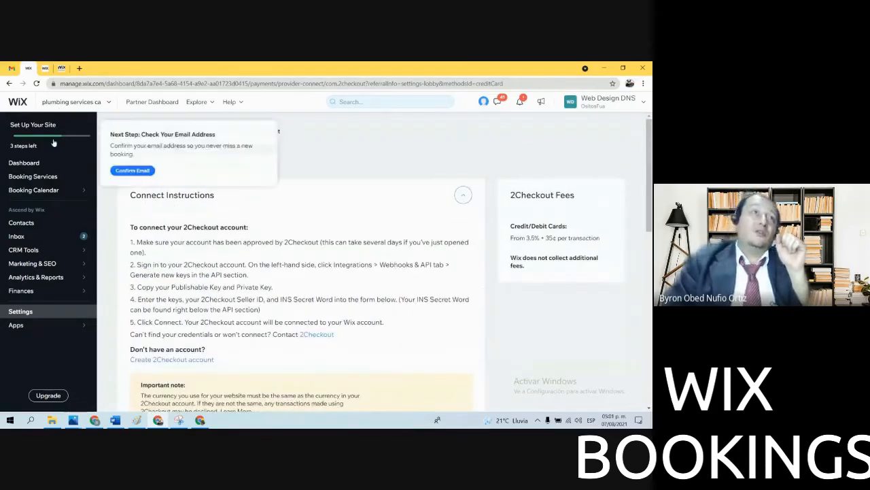
pyautogui.click(36, 312)
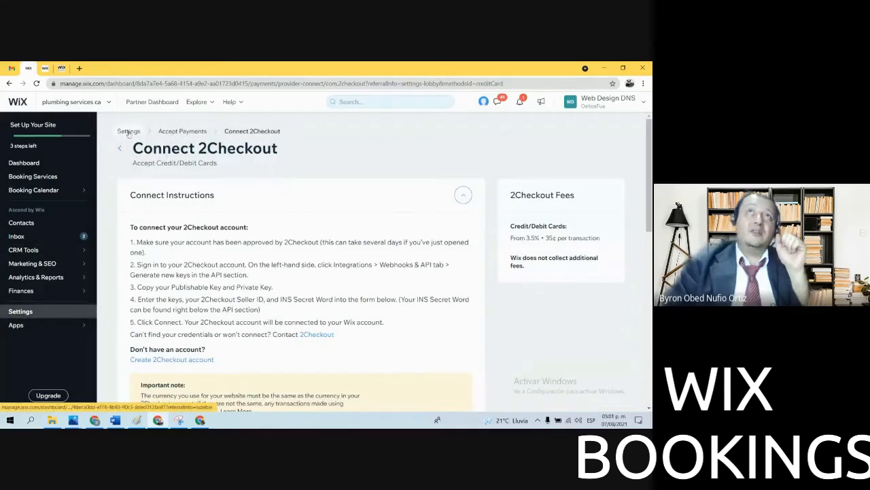
pyautogui.moveTo(297, 136); pyautogui.dragTo(219, 138)
pyautogui.scroll(-10, 234, 251)
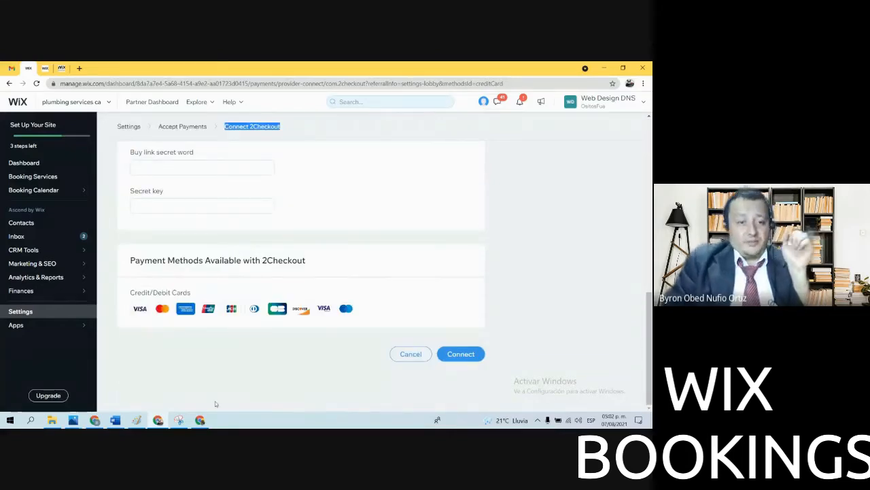
# Switch to the Word checklist and highlight the items from creating the website with ADI through integrating social networks
pyautogui.click(122, 422)
pyautogui.click(247, 289)
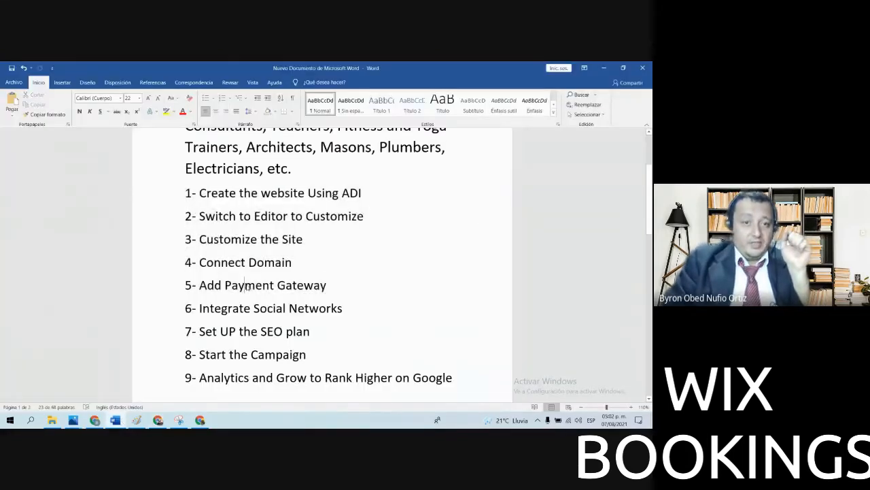
pyautogui.moveTo(340, 287); pyautogui.dragTo(185, 200)
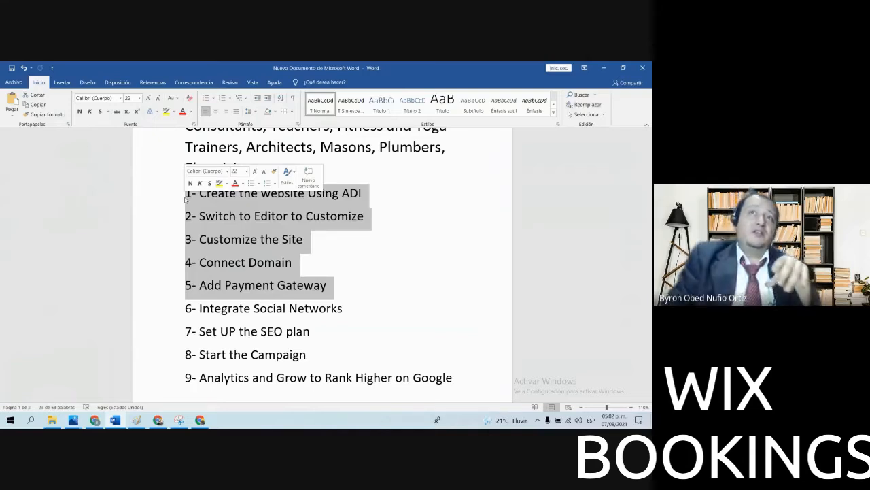
pyautogui.click(257, 263)
pyautogui.moveTo(349, 311); pyautogui.dragTo(192, 193)
# Switch to Chrome, search Google for facebook in a new tab, and open the Facebook login page
pyautogui.click(159, 420)
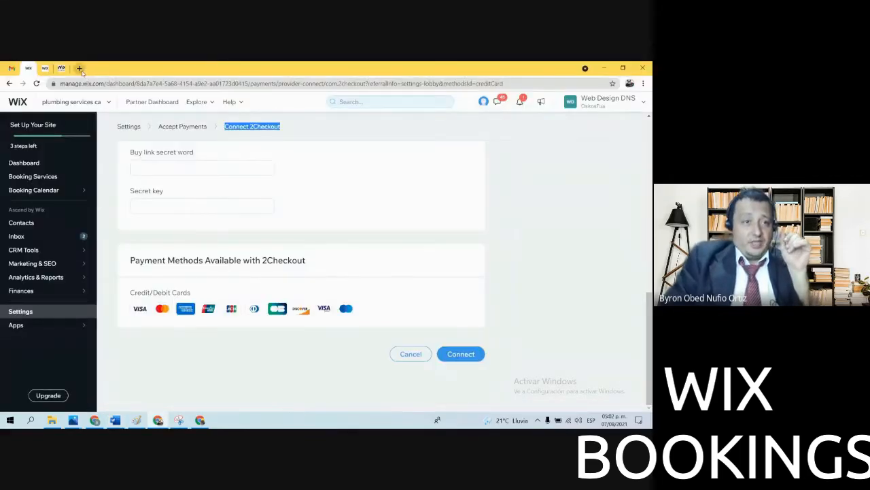
pyautogui.click(79, 68)
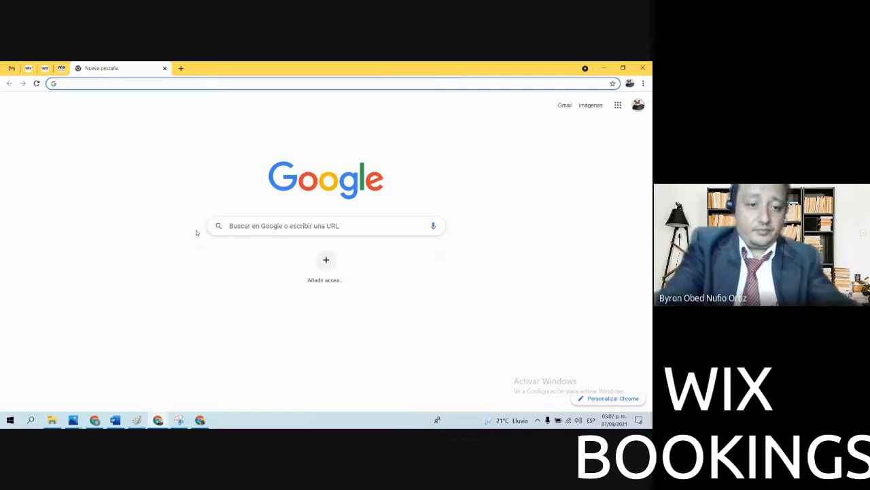
pyautogui.click(200, 420)
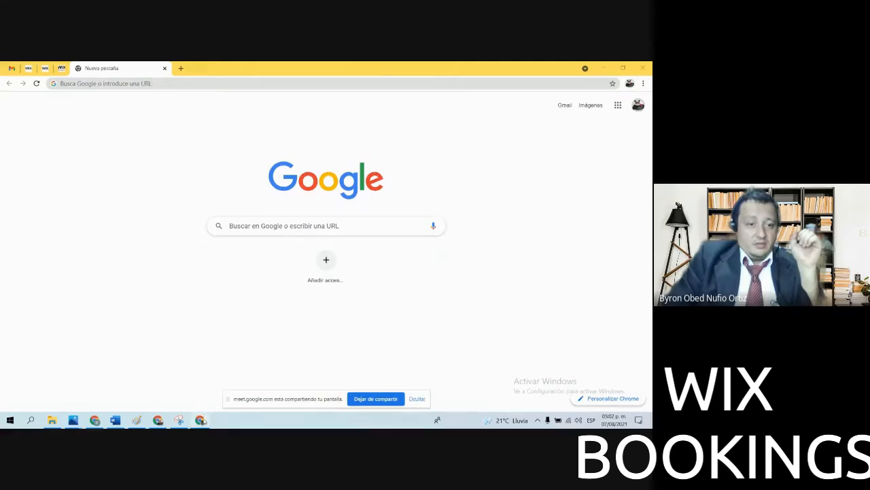
pyautogui.click(159, 421)
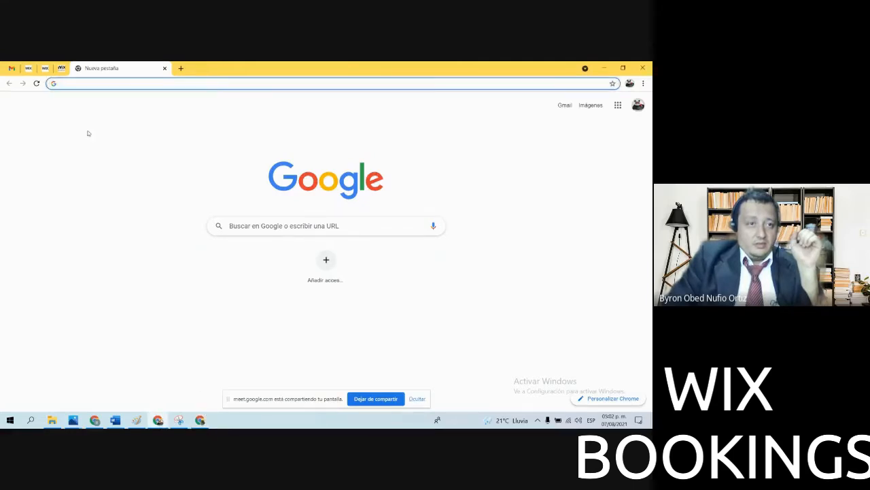
pyautogui.write('faceboo')
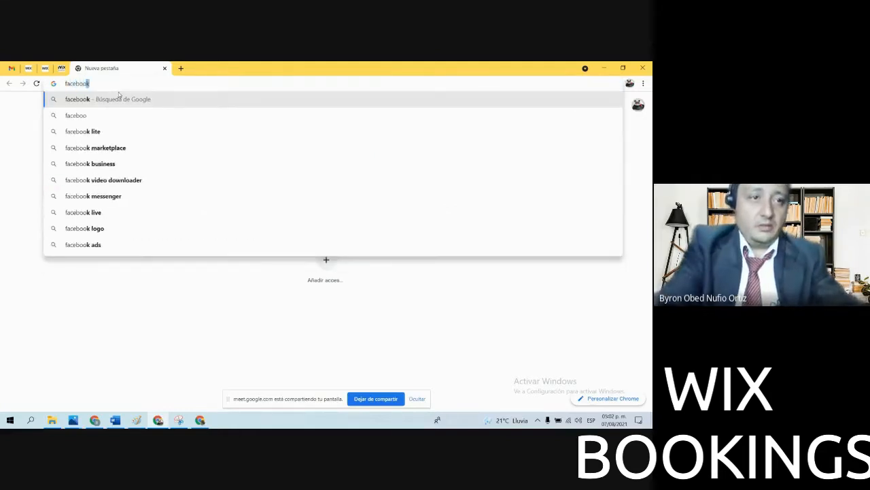
pyautogui.press('Return')
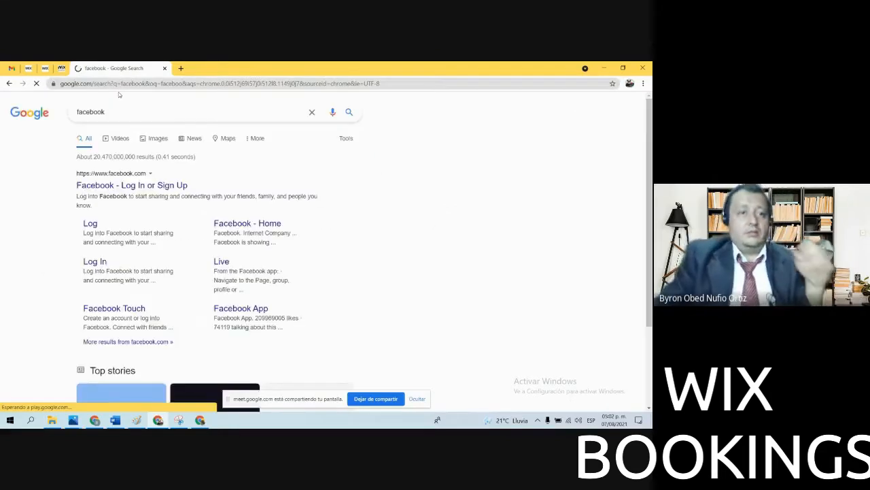
pyautogui.click(120, 186)
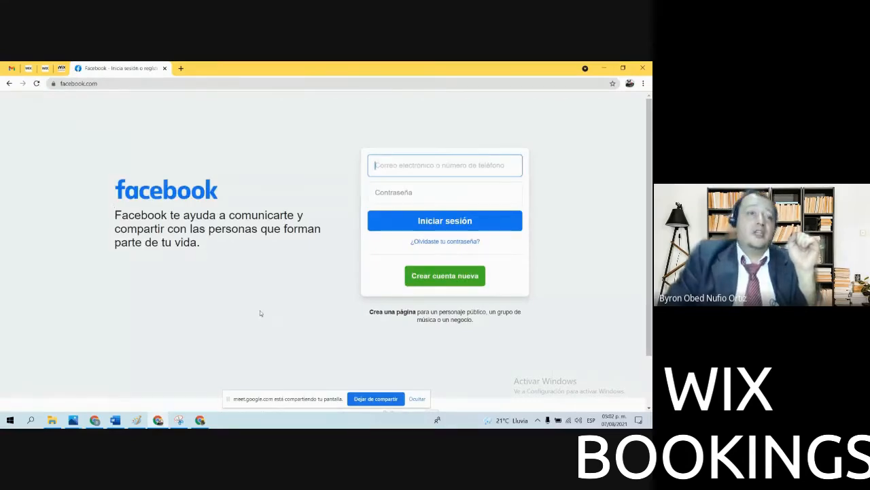
# Return to the Wix editor and open the HOME page from the site menu
pyautogui.click(45, 68)
pyautogui.click(30, 69)
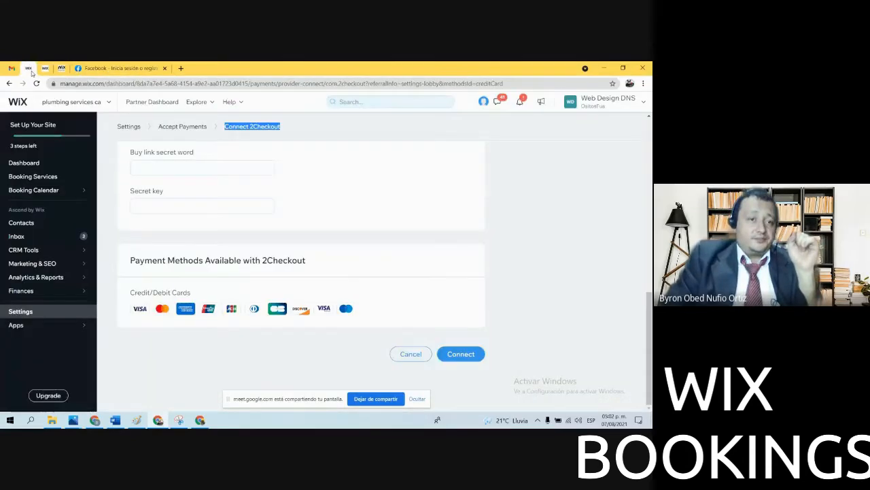
pyautogui.click(44, 68)
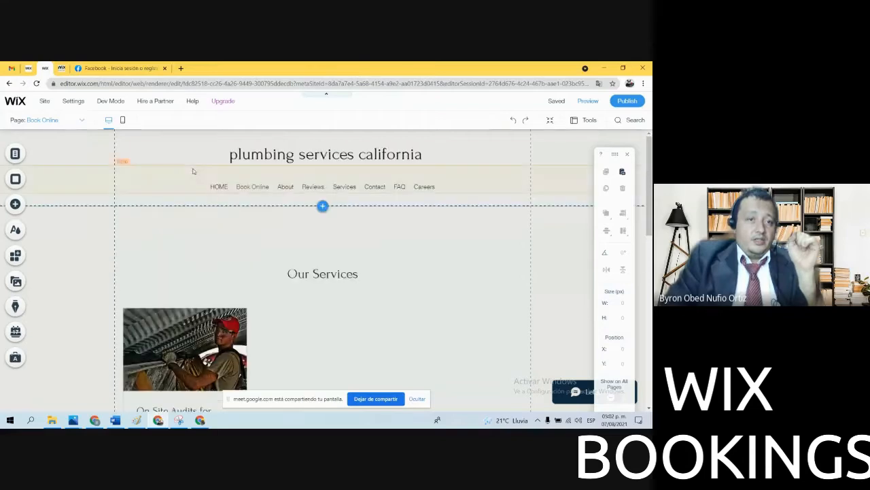
pyautogui.click(15, 154)
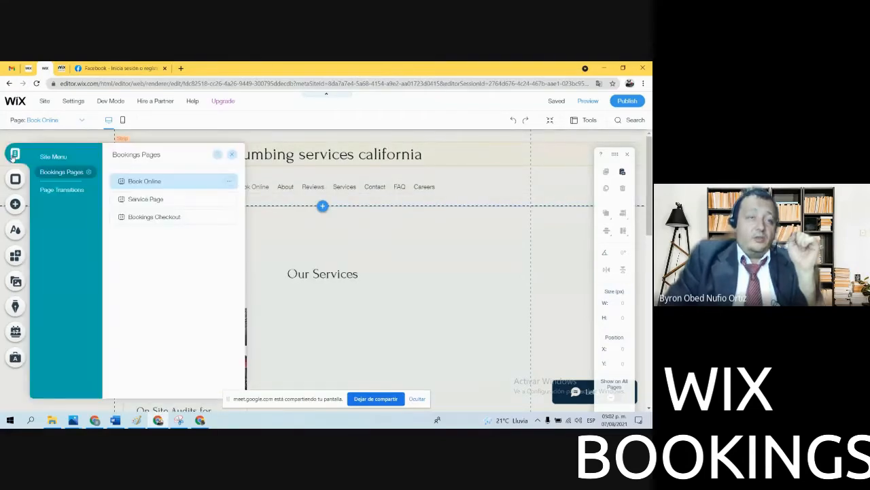
pyautogui.click(46, 158)
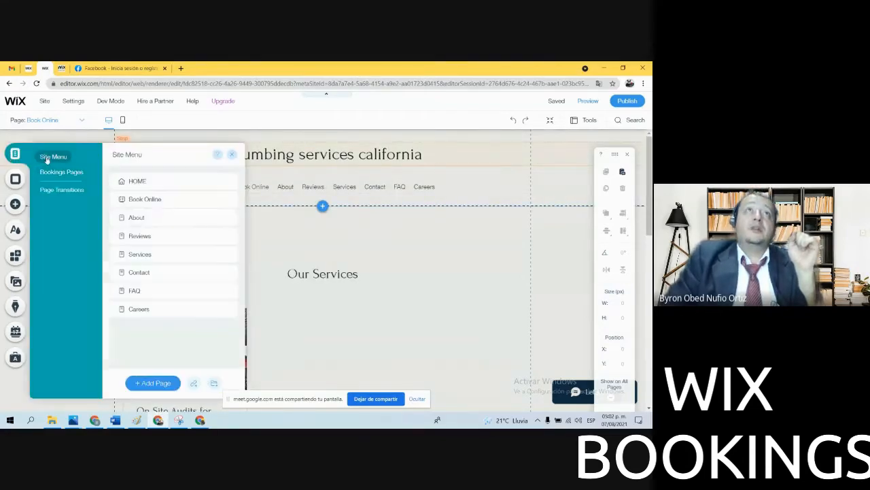
pyautogui.click(136, 180)
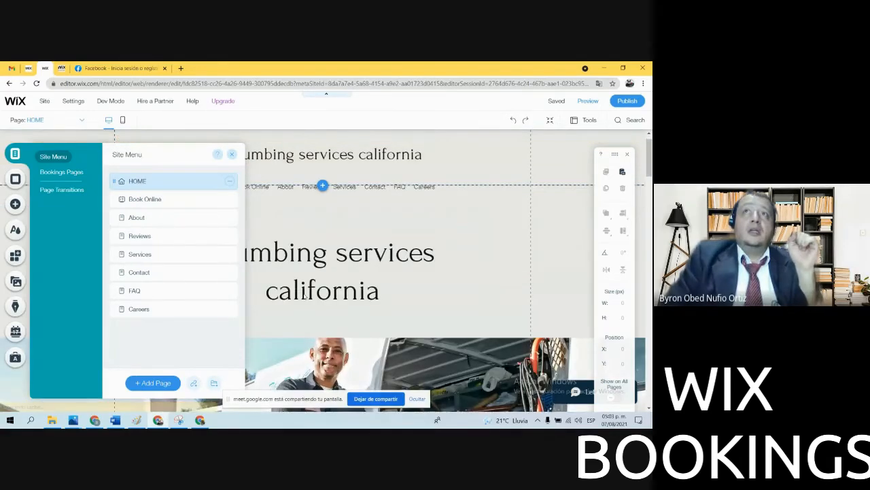
# Open the social links settings of the footer's social bar and remove the Twitter and LinkedIn icons
pyautogui.scroll(-7, 434, 304)
pyautogui.click(433, 304)
pyautogui.scroll(-17, 434, 304)
pyautogui.scroll(-10, 433, 304)
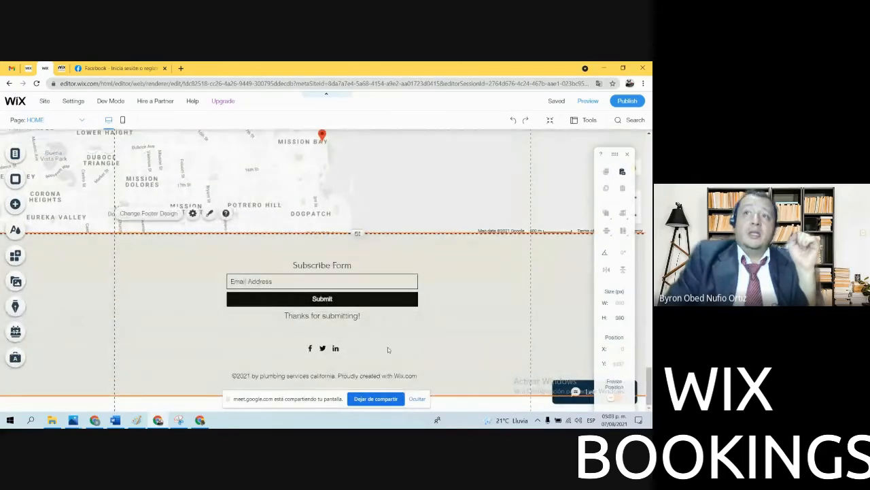
pyautogui.click(333, 346)
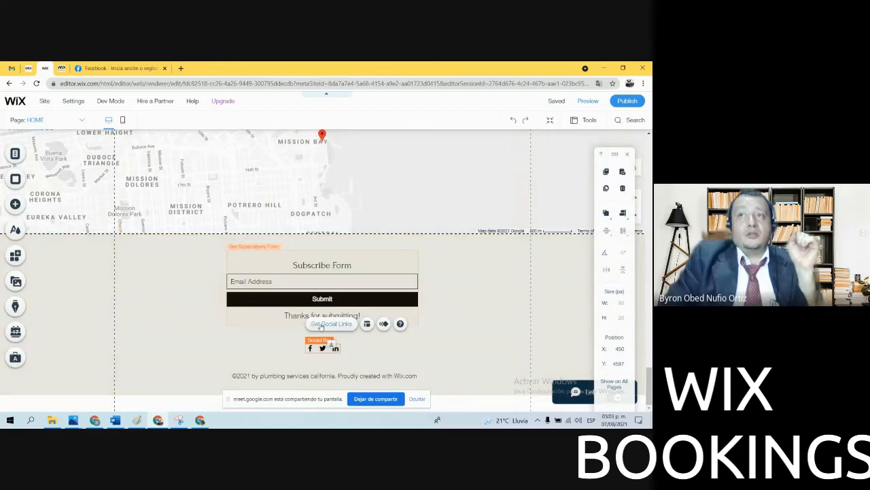
pyautogui.click(322, 325)
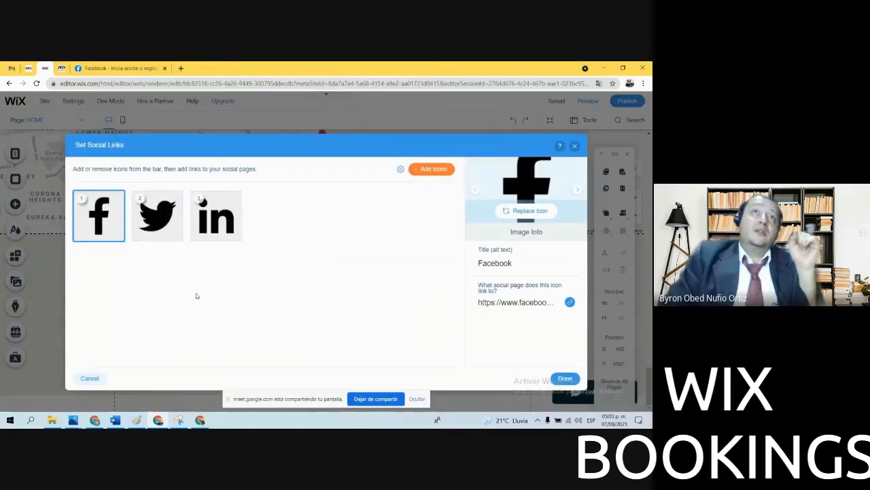
pyautogui.click(175, 234)
pyautogui.click(175, 236)
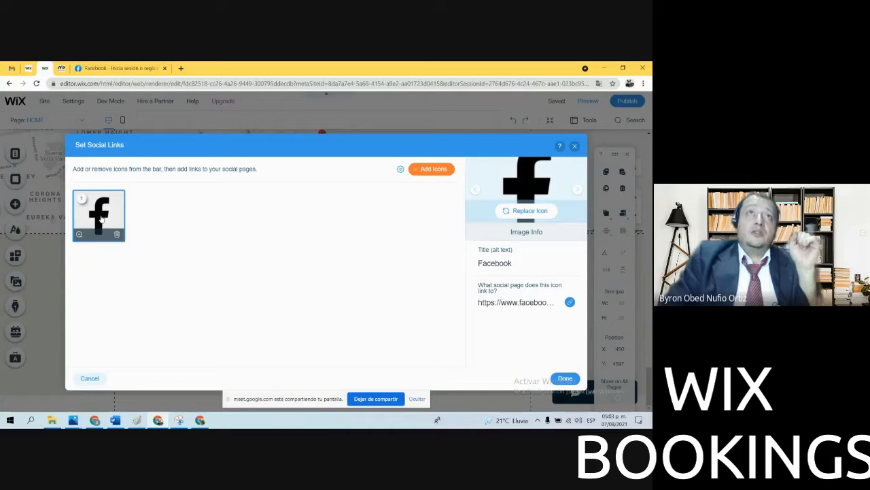
# Open the Facebook icon's link settings, copy the facebook.com address from the Facebook page, and return to the link settings
pyautogui.click(516, 304)
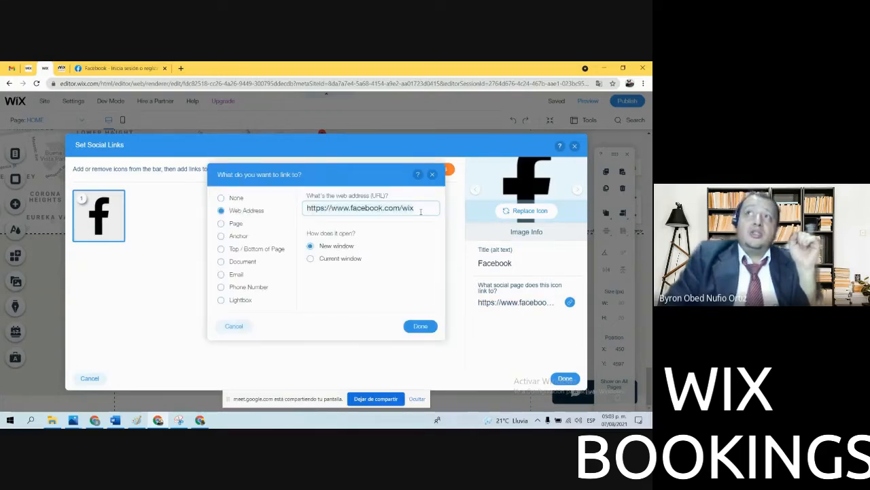
pyautogui.click(125, 69)
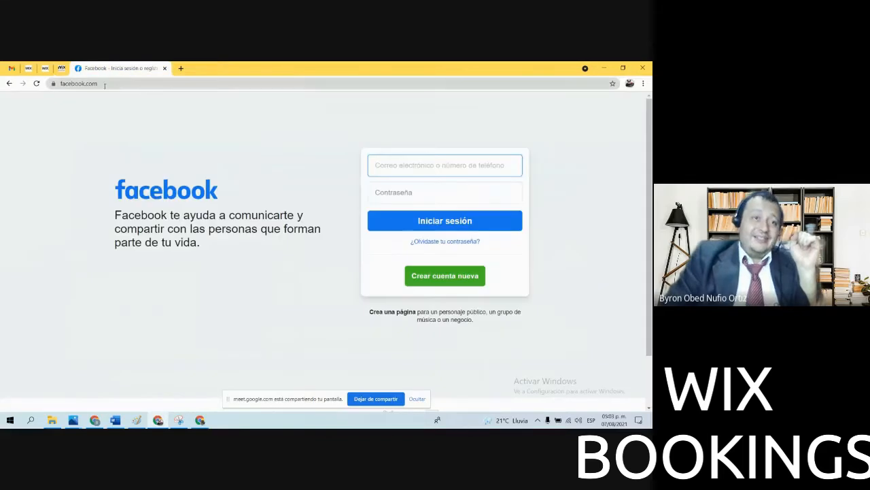
pyautogui.click(106, 83)
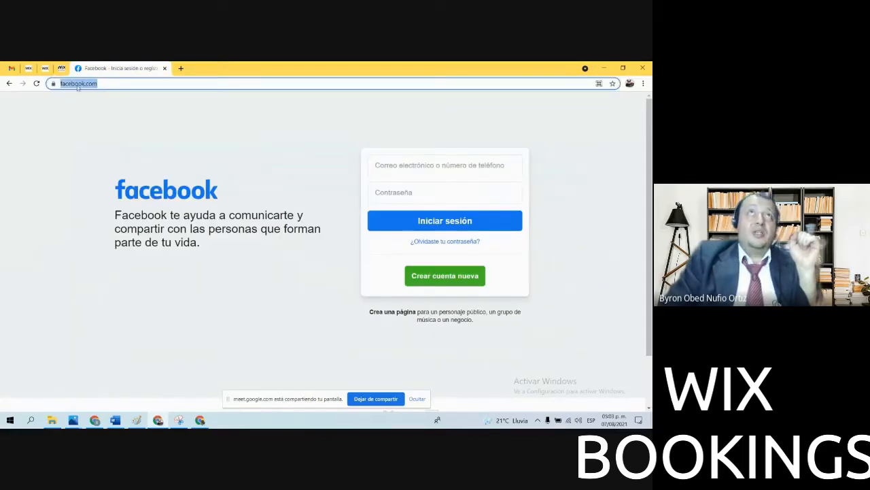
pyautogui.rightClick(81, 85)
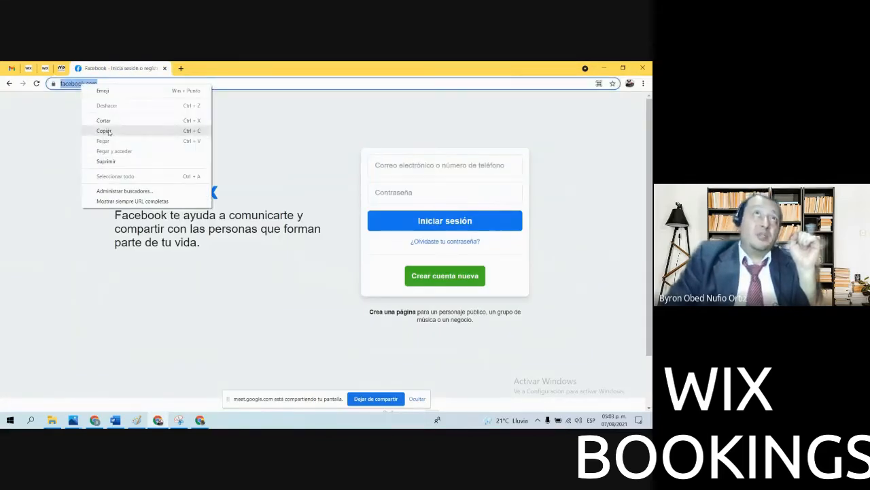
pyautogui.click(112, 131)
pyautogui.click(46, 72)
pyautogui.click(31, 73)
pyautogui.click(45, 73)
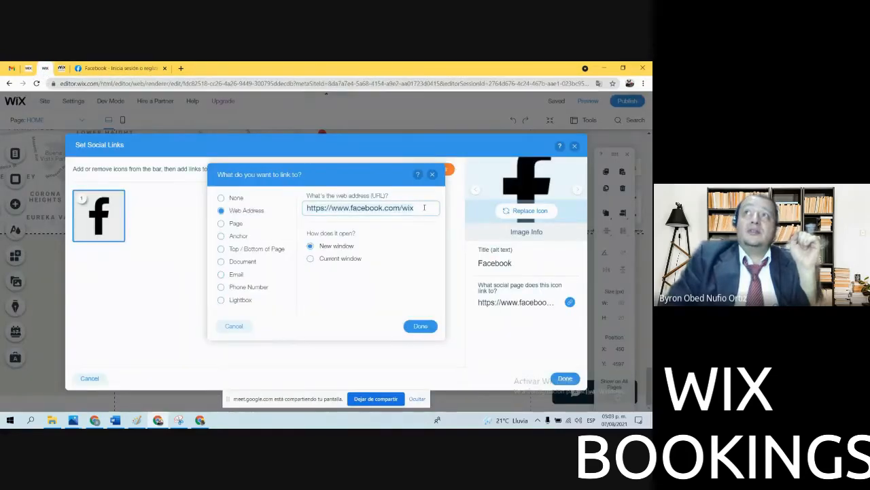
# Confirm the Facebook link and the social bar changes, and save and publish the site
pyautogui.click(420, 326)
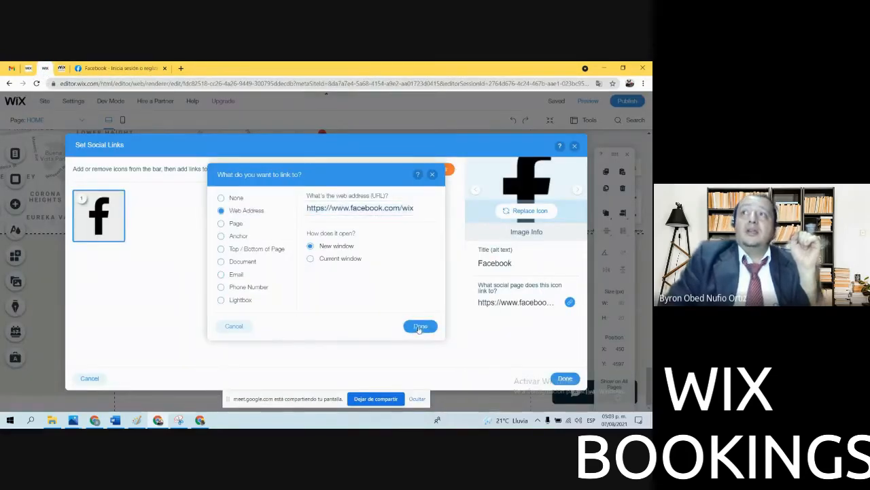
pyautogui.click(564, 378)
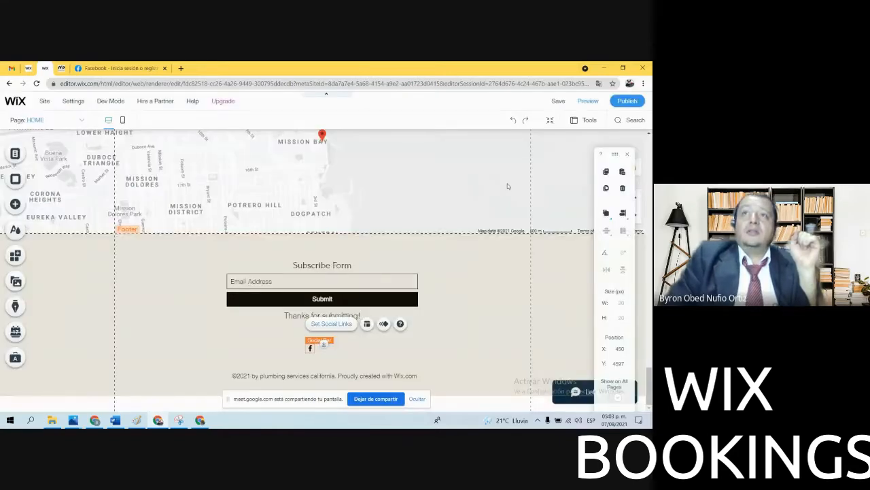
pyautogui.click(552, 105)
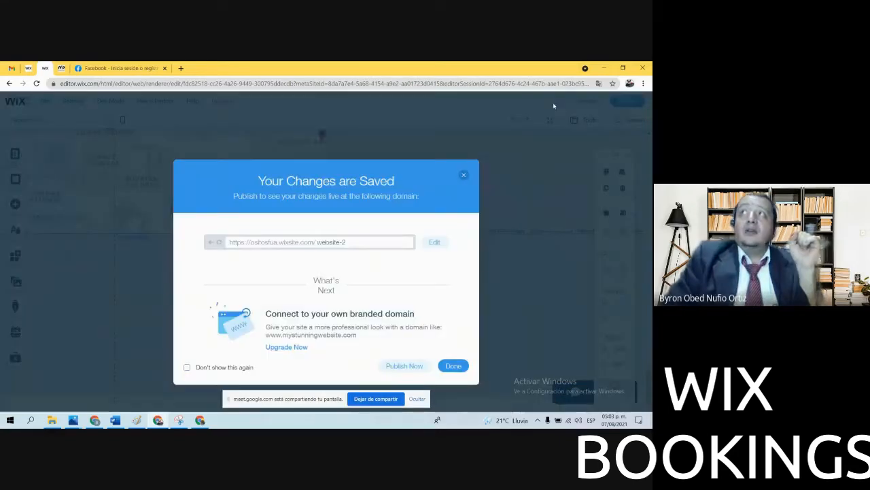
pyautogui.click(400, 367)
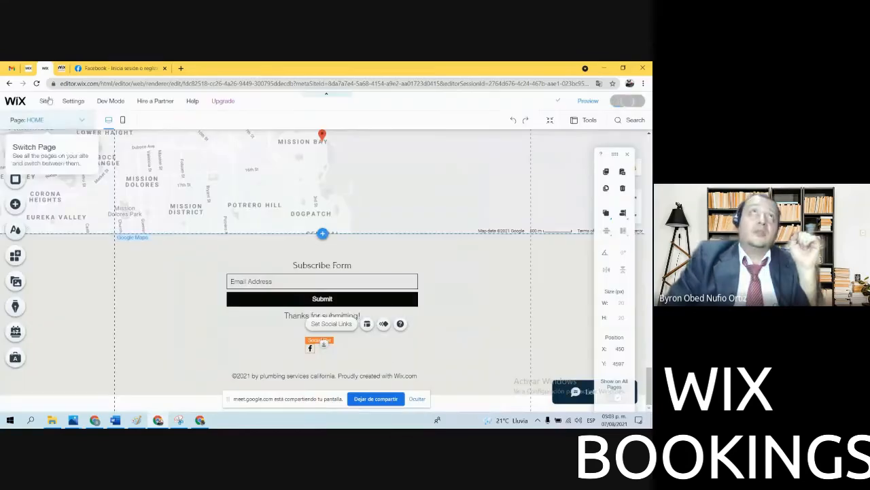
# Reload the live site, go to its HOME page, and test the Facebook icon in the footer
pyautogui.click(62, 69)
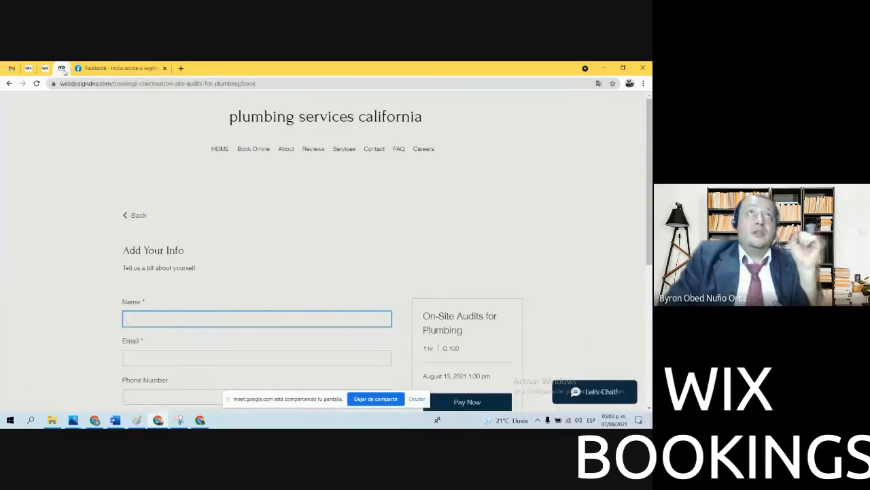
pyautogui.click(38, 85)
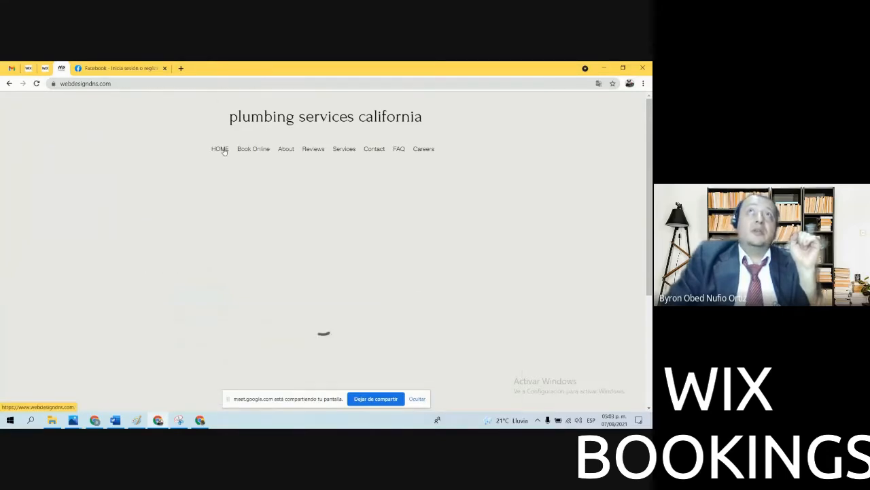
pyautogui.click(219, 149)
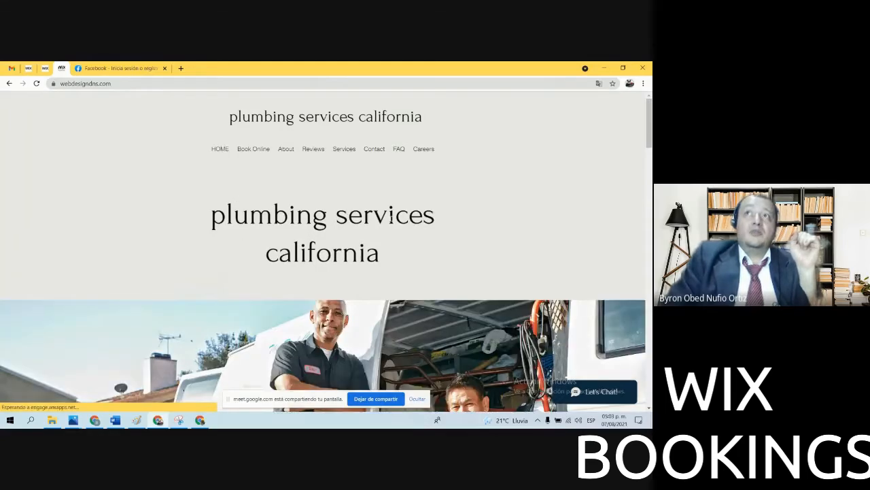
pyautogui.scroll(-10, 400, 204)
pyautogui.scroll(-8, 401, 189)
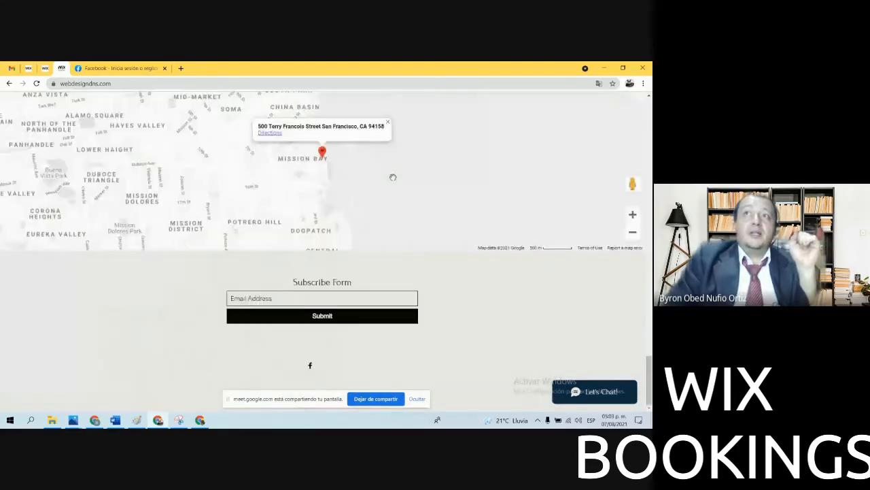
pyautogui.click(310, 367)
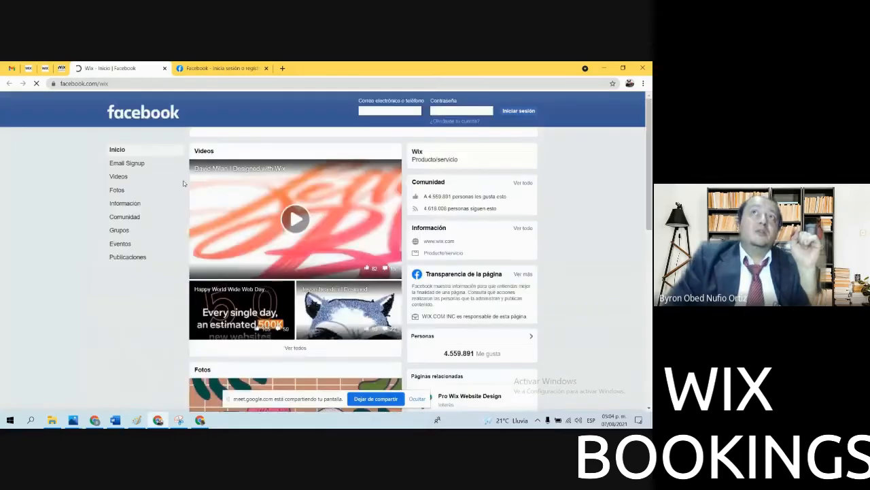
# Close the Facebook login page, switch to the Word checklist, and highlight items 1 to 7, from creating the website through the SEO plan
pyautogui.click(189, 71)
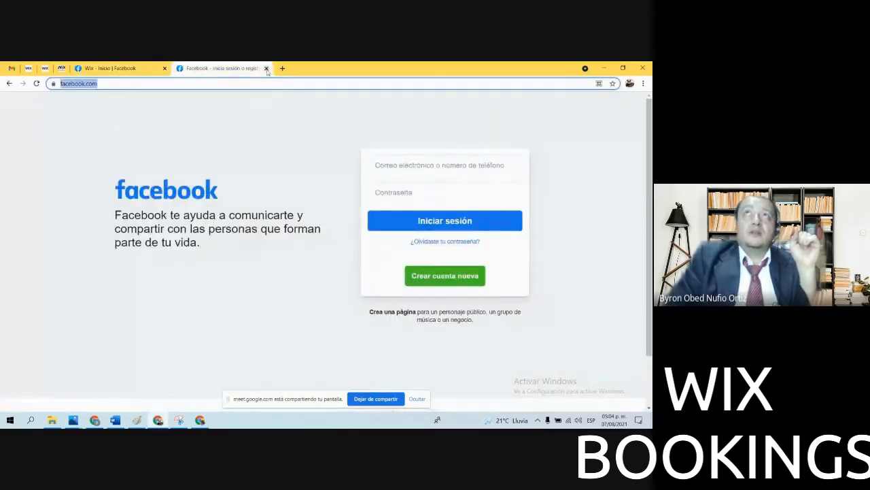
pyautogui.click(266, 68)
pyautogui.click(120, 418)
pyautogui.click(251, 330)
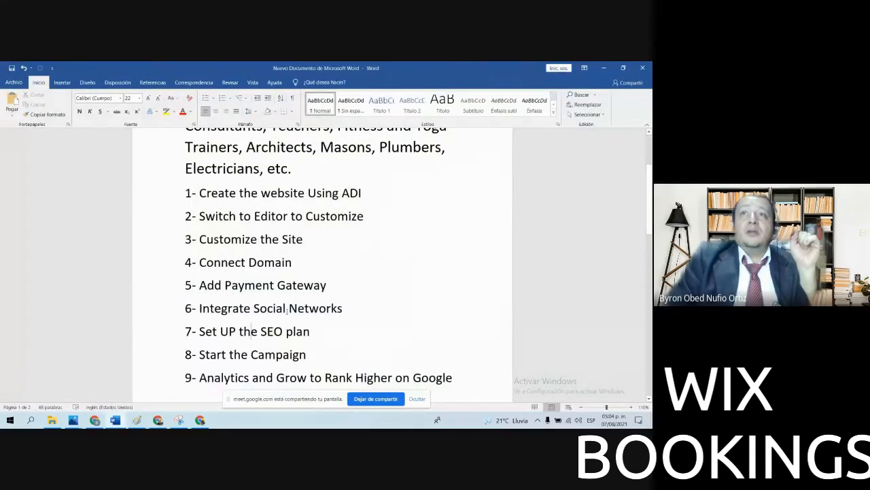
pyautogui.moveTo(327, 308); pyautogui.dragTo(185, 190)
pyautogui.click(265, 371)
pyautogui.moveTo(307, 331); pyautogui.dragTo(182, 202)
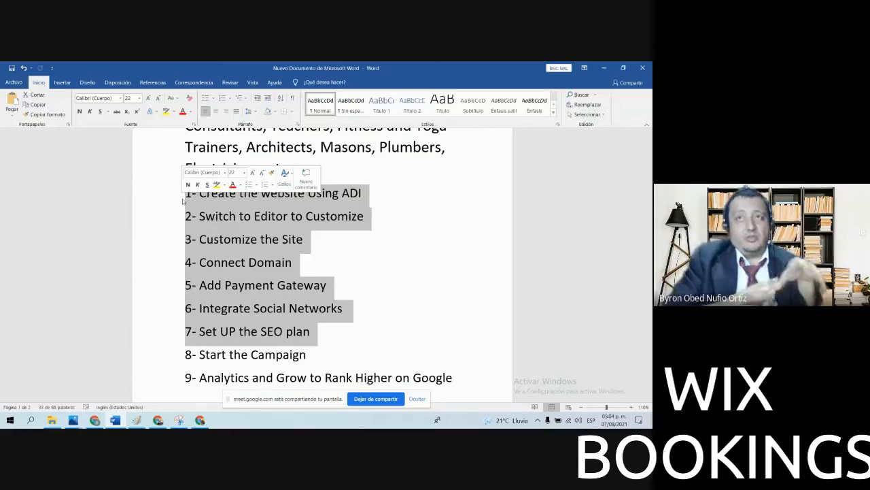
# Switch from the Word checklist to the Chrome window showing the Wix Facebook page, and pin that page's tab
pyautogui.click(200, 419)
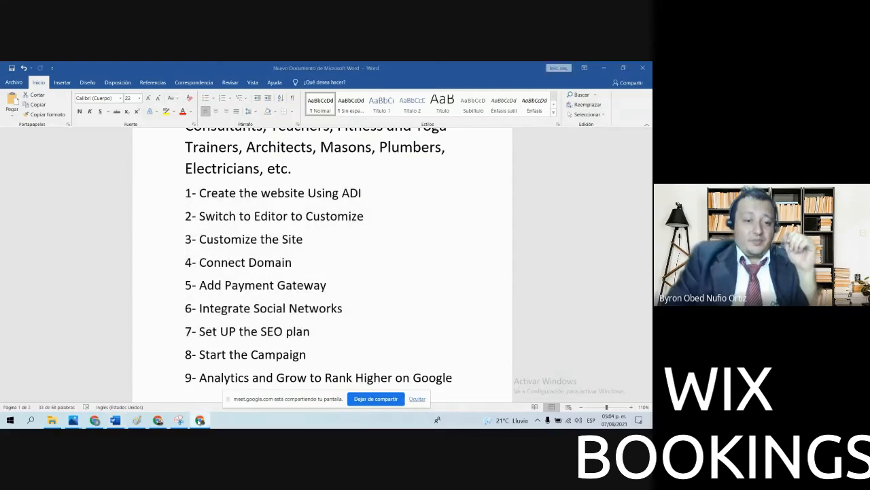
pyautogui.click(161, 421)
pyautogui.rightClick(107, 69)
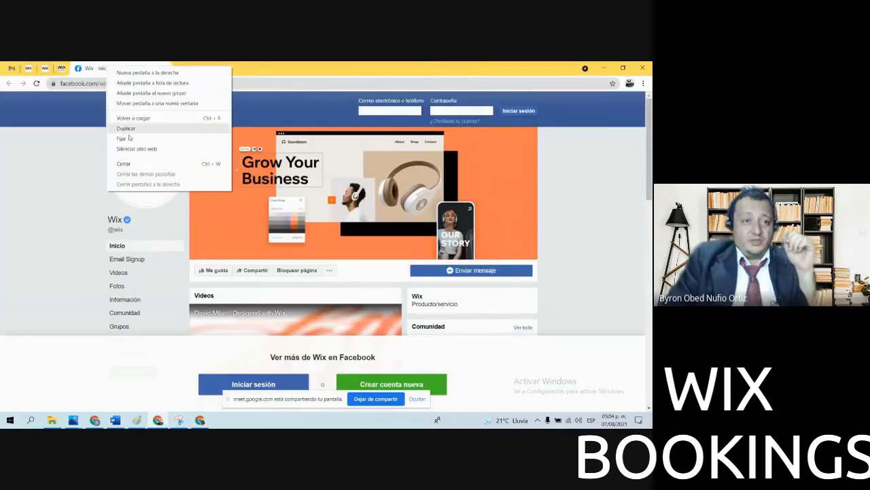
pyautogui.click(125, 144)
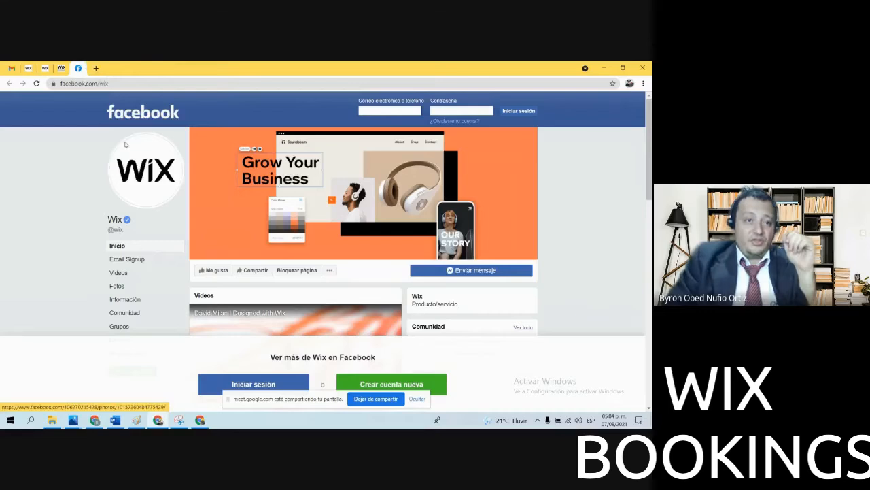
# Open youtube.com in a new browser tab and pin that tab
pyautogui.click(96, 68)
pyautogui.write('yout')
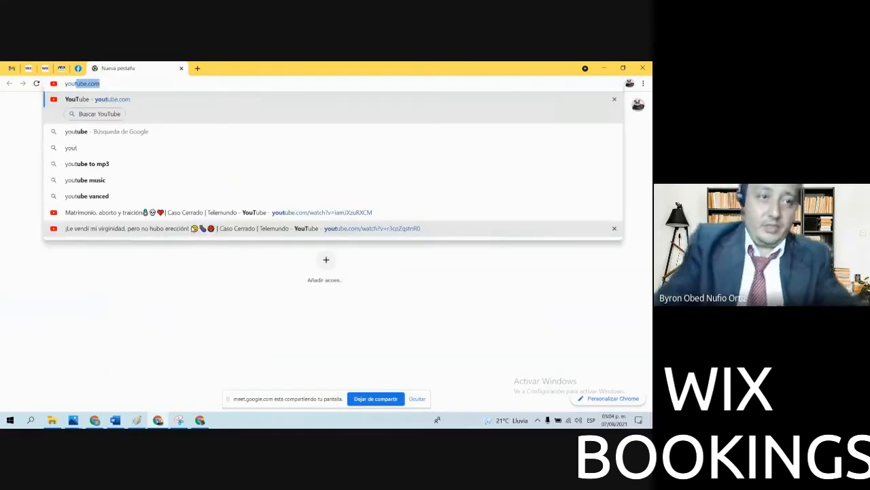
pyautogui.press('Return')
pyautogui.rightClick(114, 69)
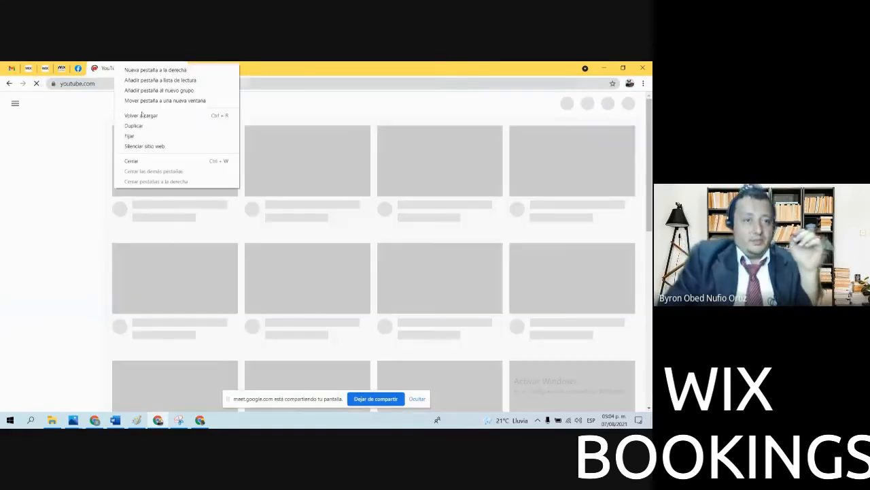
pyautogui.click(126, 139)
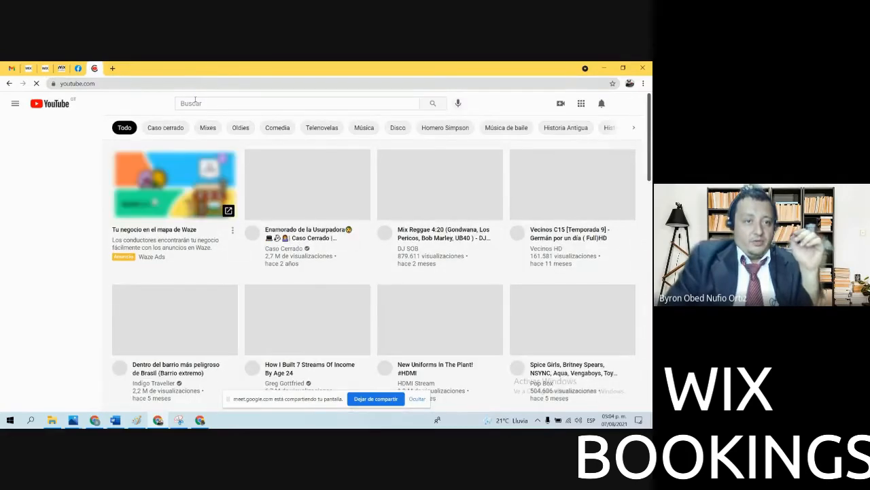
# Search YouTube for "aves de postura"
pyautogui.write('aves')
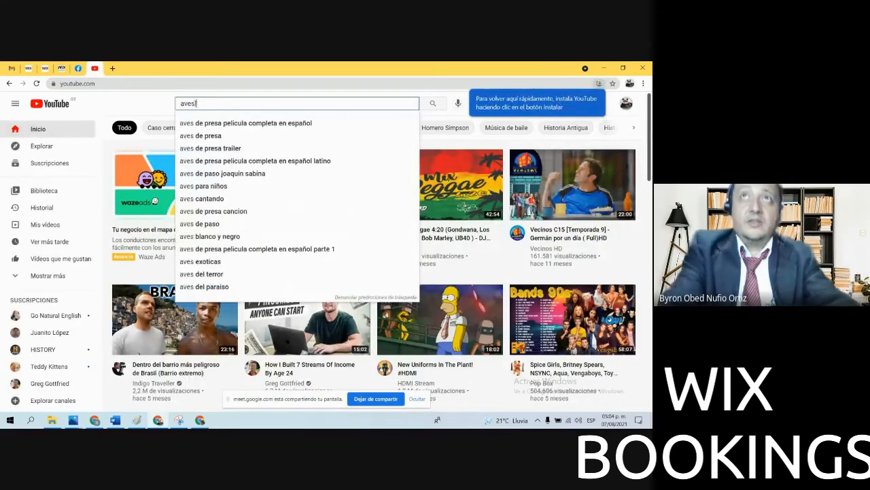
pyautogui.write('de postura')
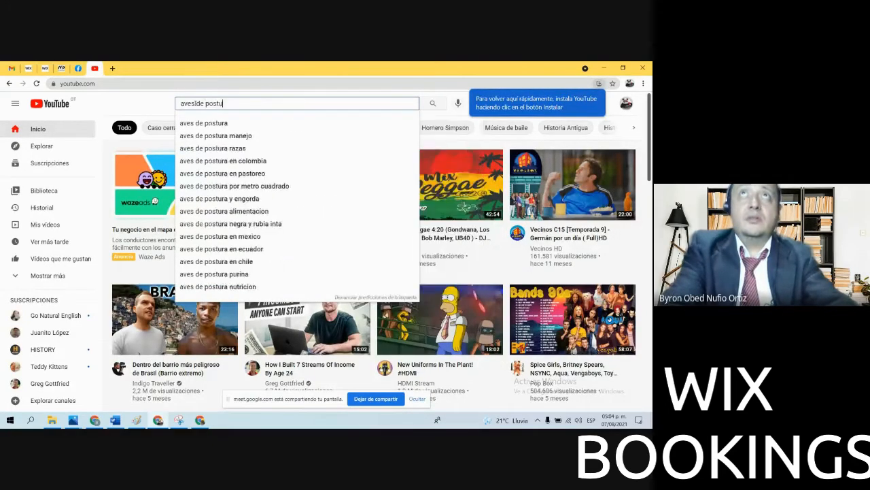
pyautogui.press('Return')
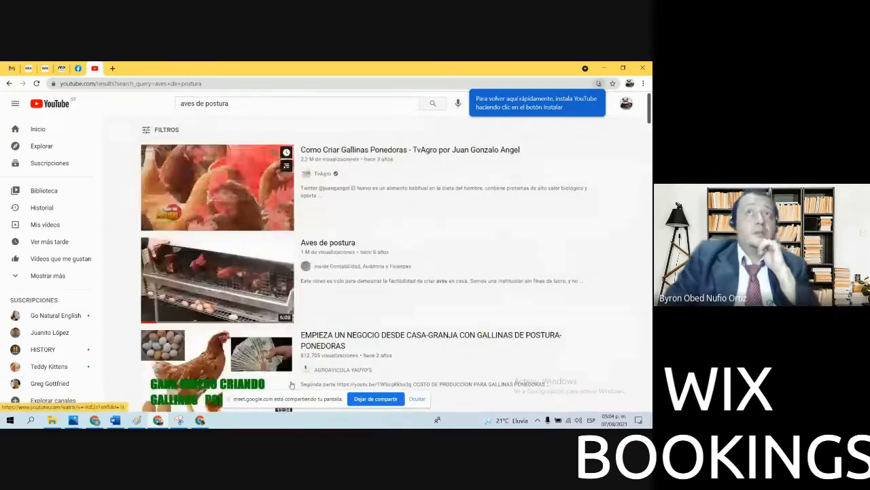
# Look through the YouTube search results for "aves de postura", comparing the listed videos from the first result down the list
pyautogui.moveTo(233, 103); pyautogui.dragTo(170, 105)
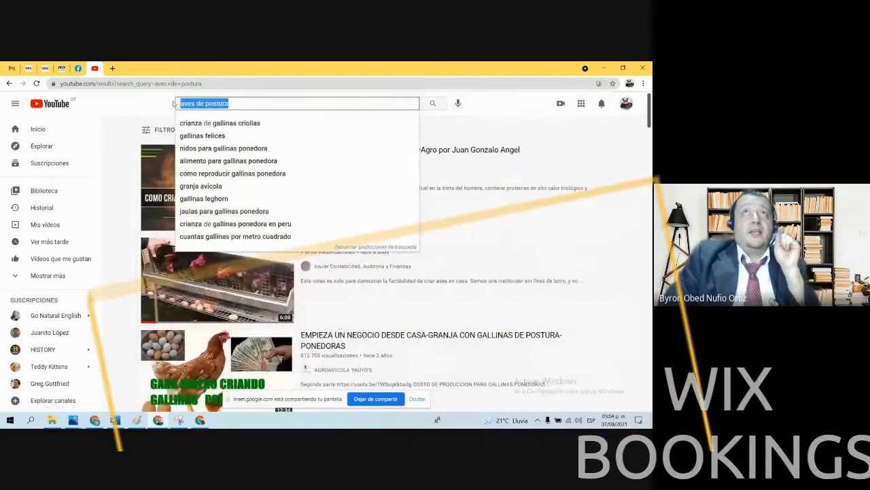
pyautogui.click(131, 129)
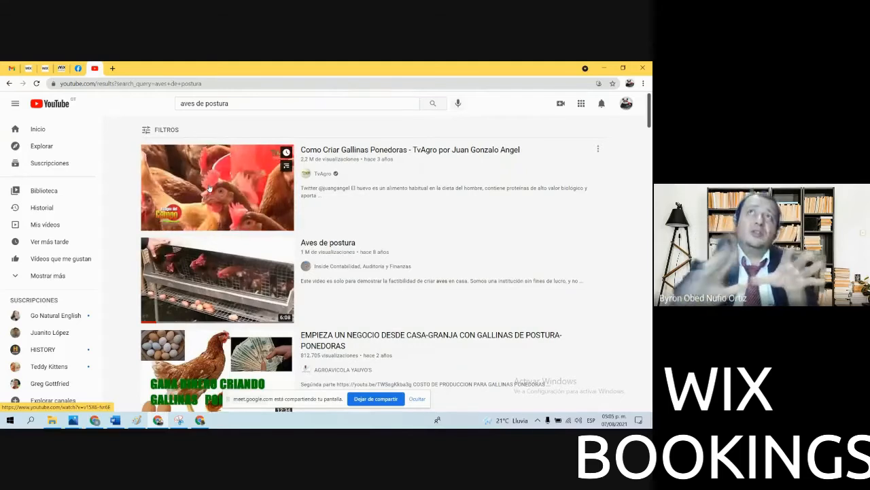
pyautogui.click(246, 104)
pyautogui.click(147, 113)
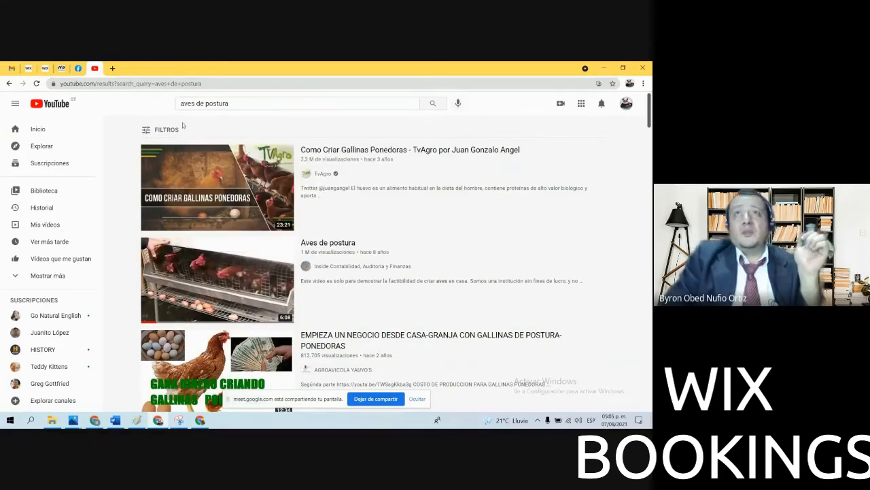
pyautogui.scroll(-3, 277, 272)
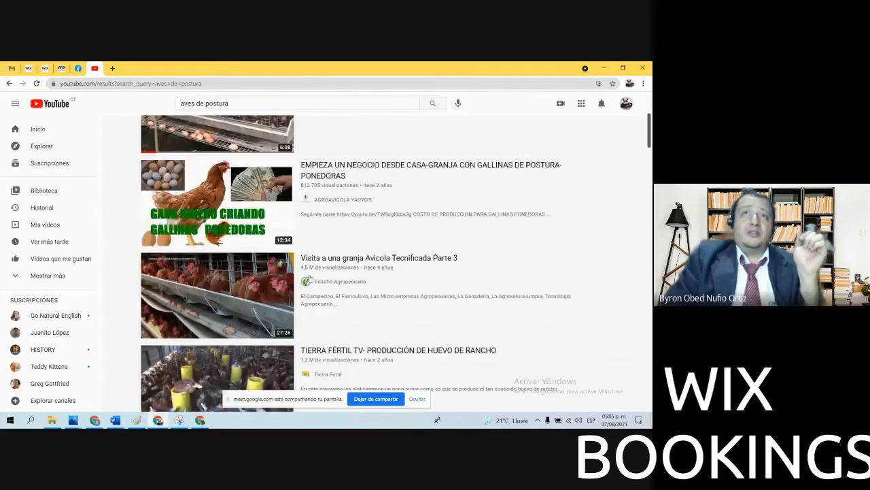
pyautogui.scroll(3, 270, 238)
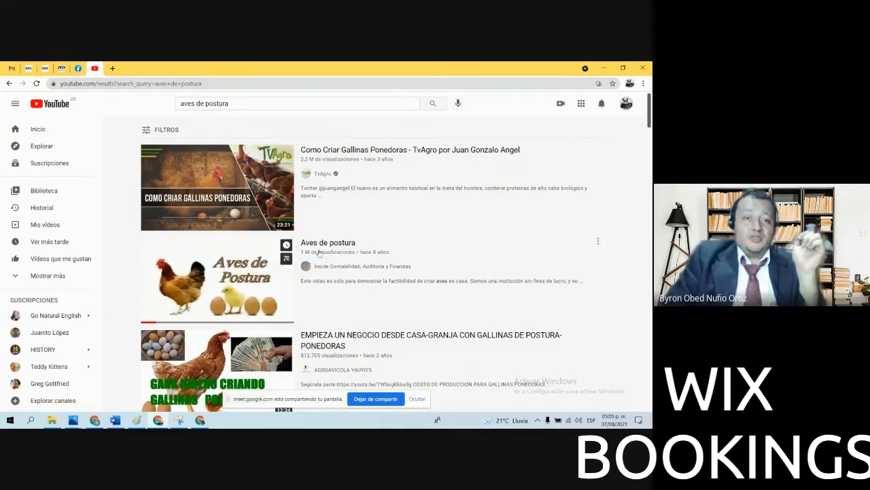
pyautogui.scroll(-2, 313, 255)
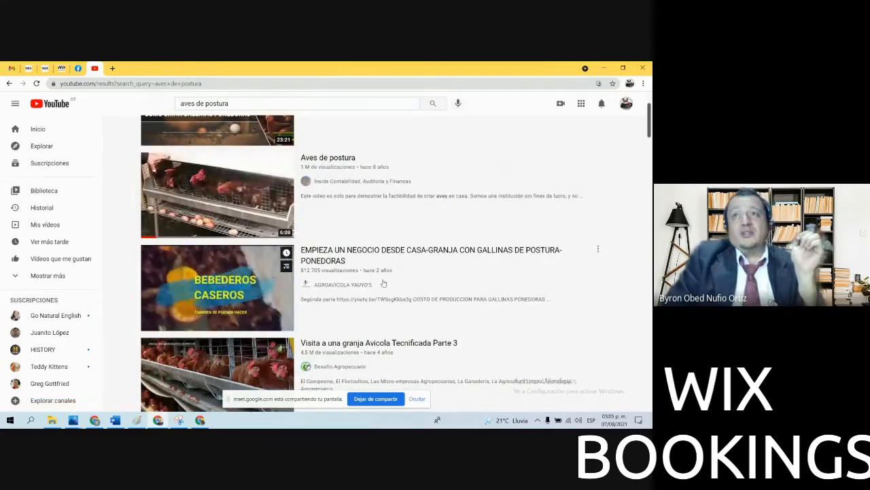
pyautogui.scroll(-10, 383, 282)
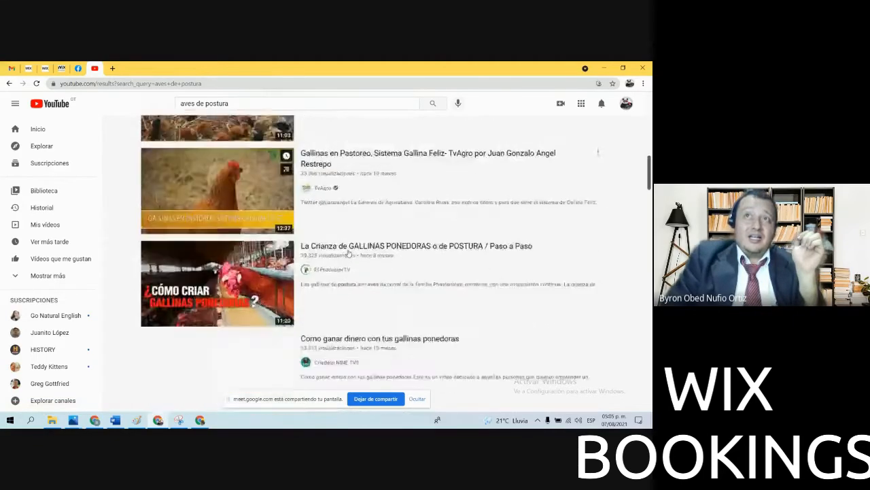
pyautogui.scroll(-20, 348, 253)
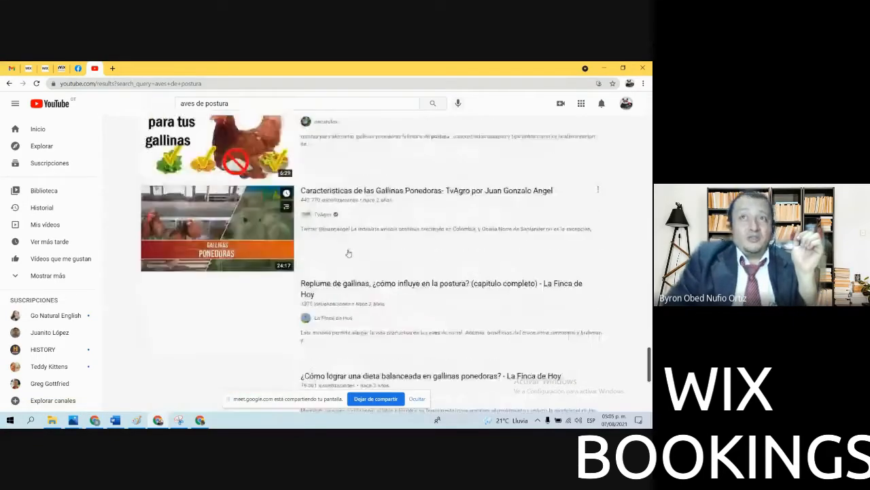
pyautogui.scroll(14, 349, 253)
pyautogui.scroll(-11, 349, 253)
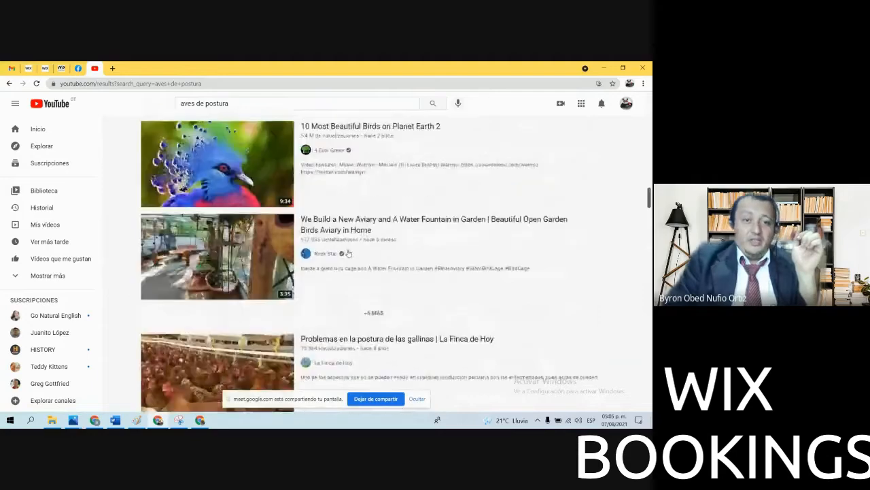
pyautogui.scroll(-15, 348, 253)
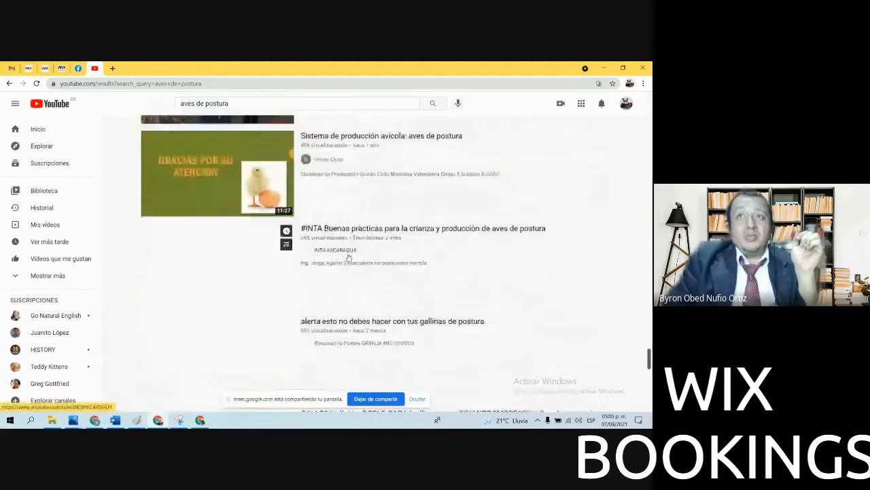
pyautogui.scroll(-2, 349, 257)
pyautogui.scroll(-20, 349, 257)
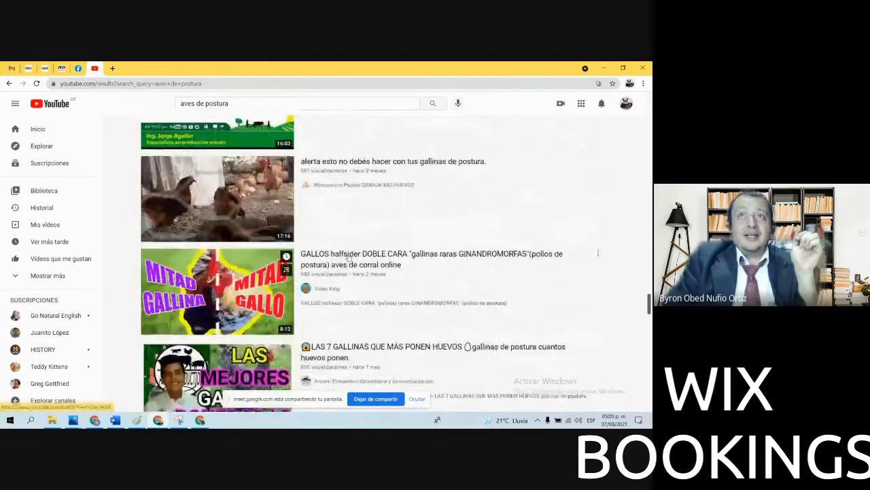
pyautogui.scroll(20, 349, 257)
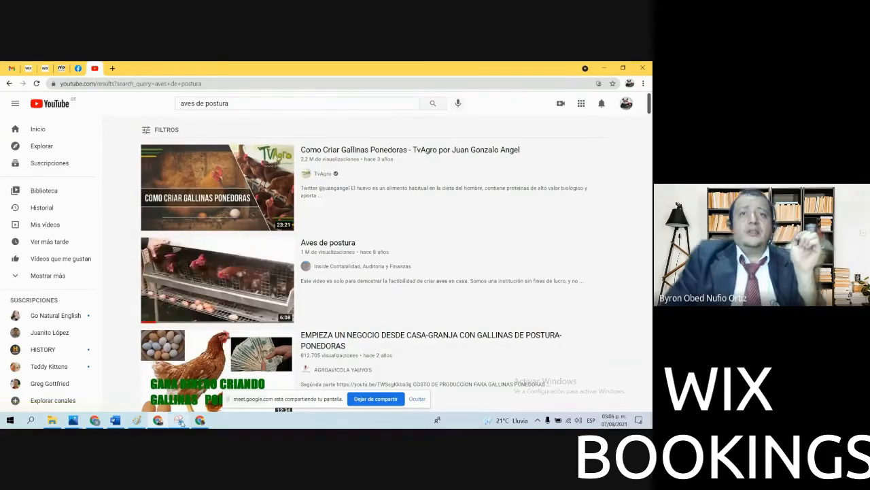
# Open the "Aves de postura" video, mute it, and examine its title, view count and publication date
pyautogui.moveTo(158, 420)
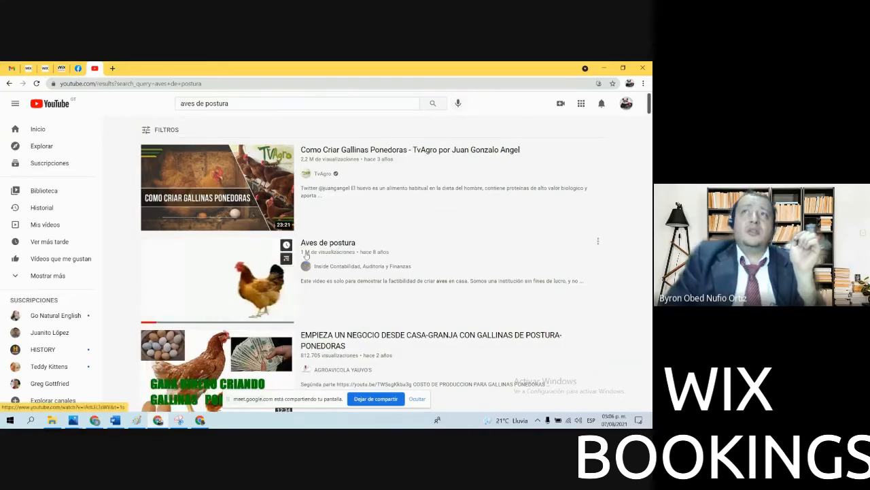
pyautogui.click(215, 261)
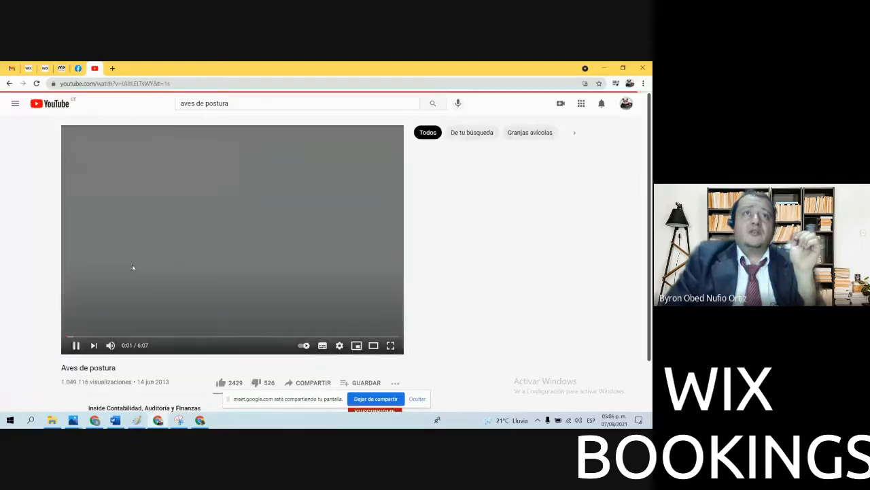
pyautogui.click(111, 346)
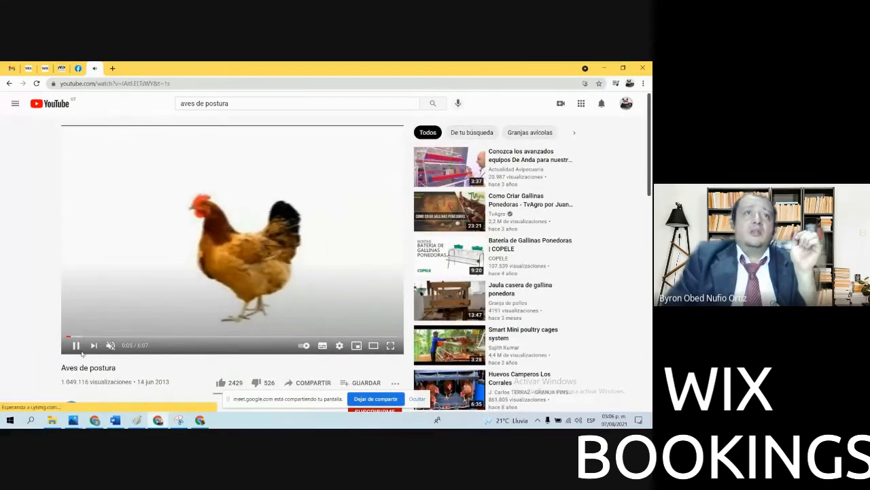
pyautogui.moveTo(60, 368); pyautogui.dragTo(107, 368)
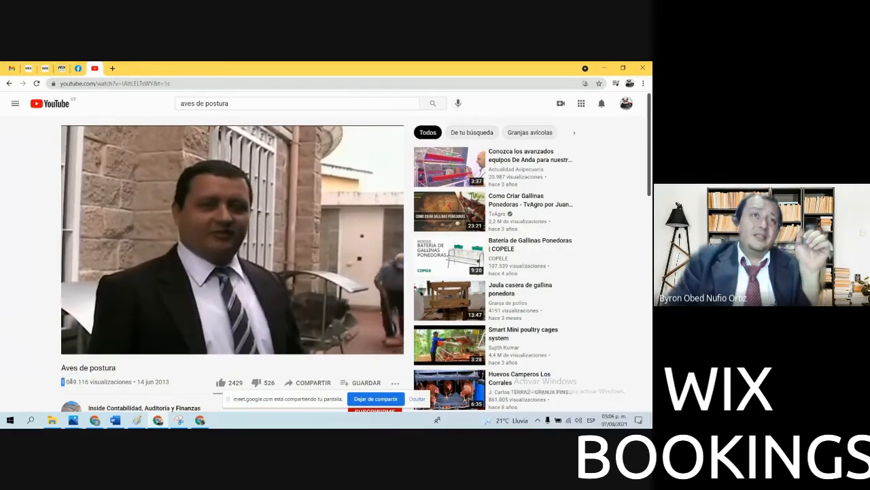
pyautogui.moveTo(68, 382); pyautogui.dragTo(93, 381)
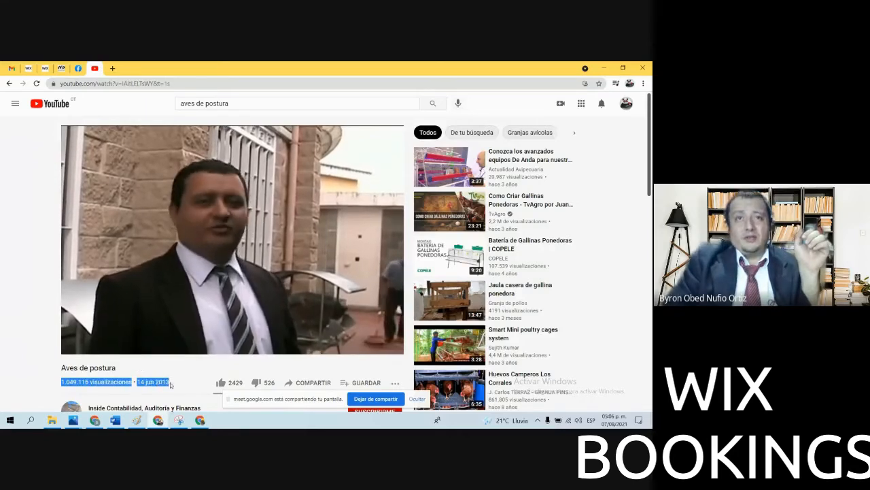
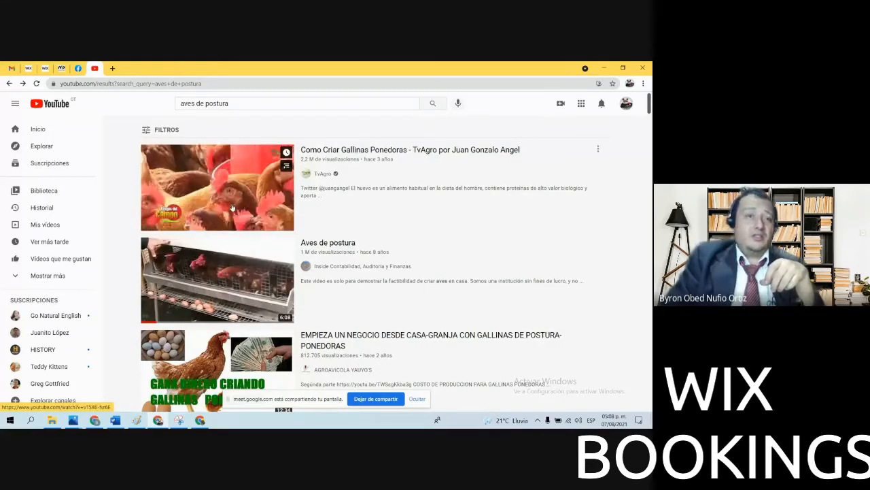
pyautogui.scroll(-1, 246, 241)
pyautogui.scroll(-2, 246, 240)
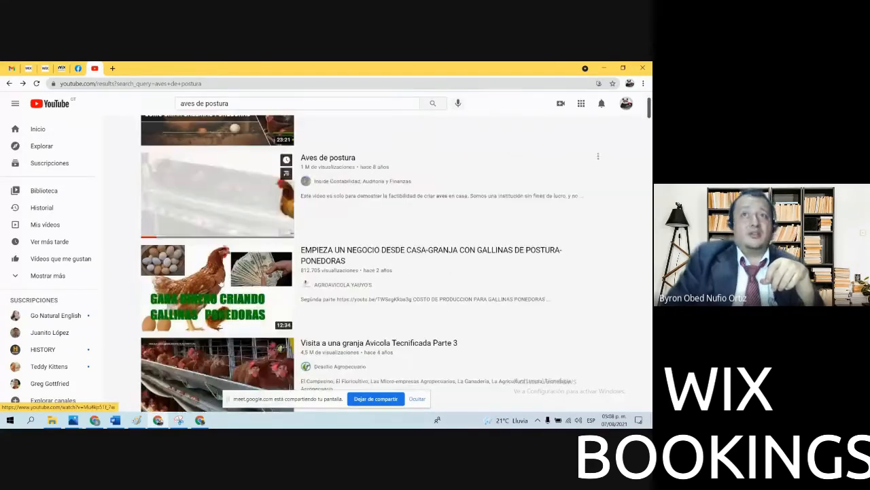
pyautogui.scroll(2, 160, 317)
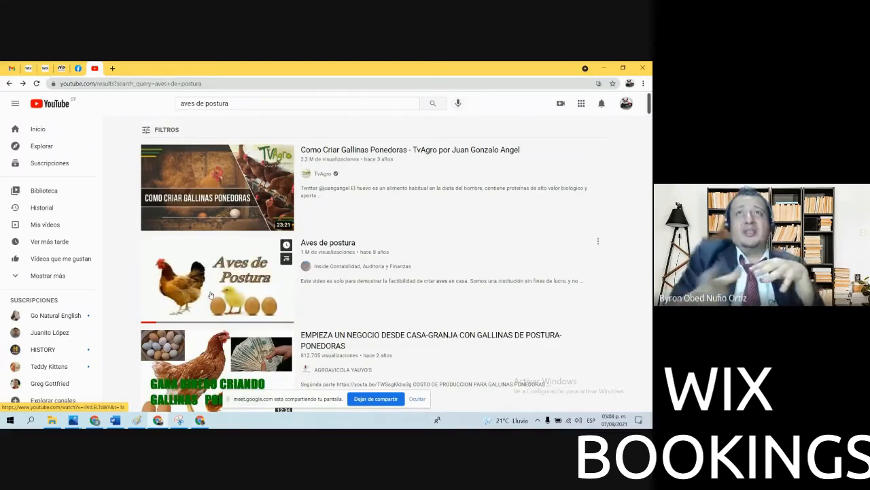
pyautogui.moveTo(238, 208)
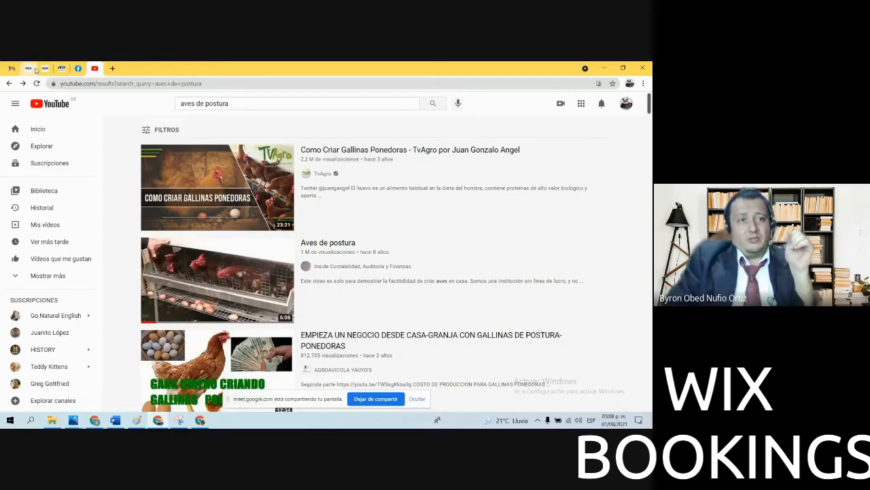
# Switch to the Wix site dashboard, start the Get Found on Google setup and accept "plumbing services california" as the business name
pyautogui.click(28, 68)
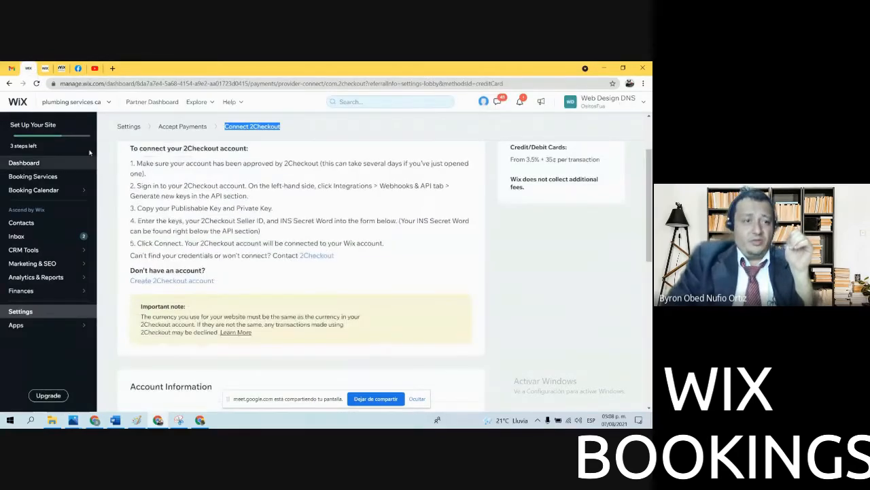
pyautogui.click(24, 164)
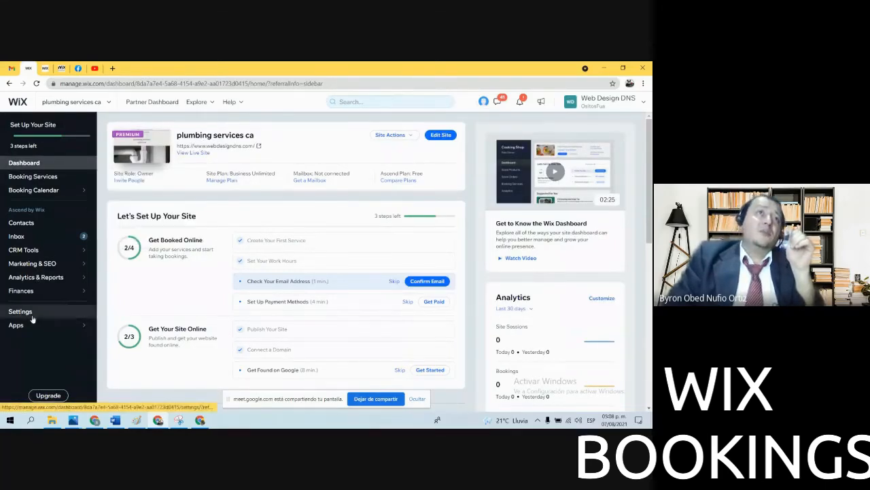
pyautogui.click(41, 265)
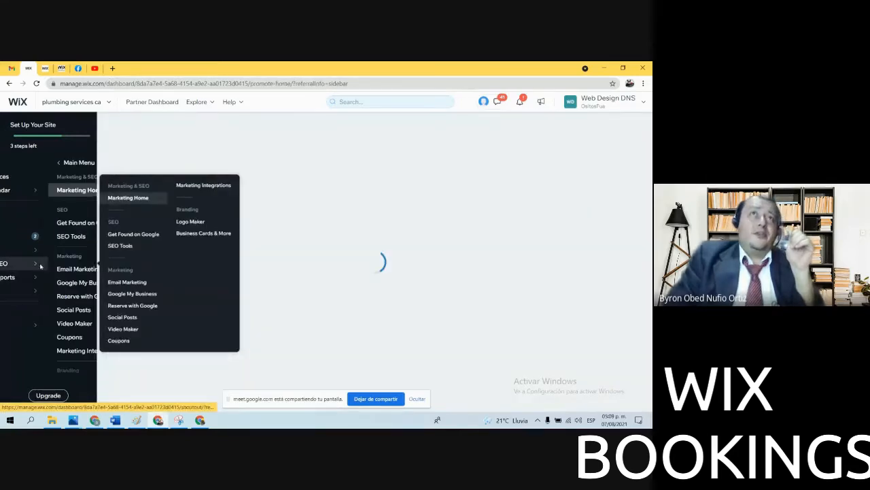
pyautogui.click(42, 223)
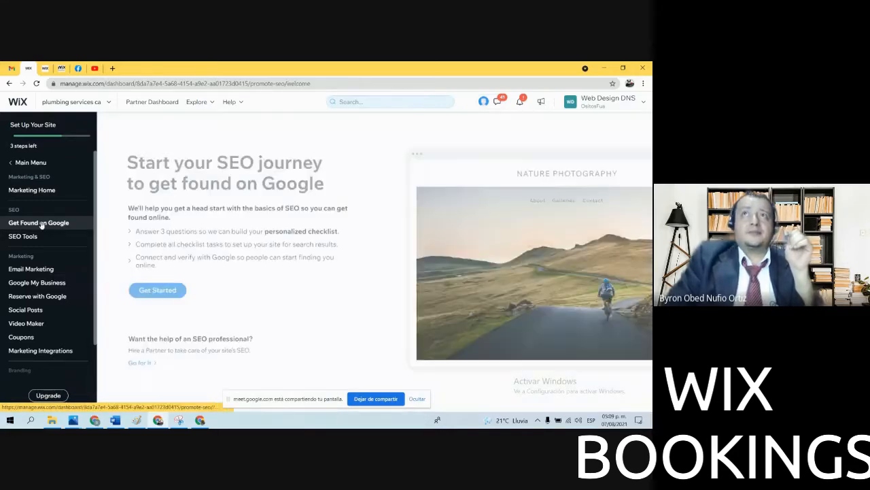
pyautogui.click(159, 290)
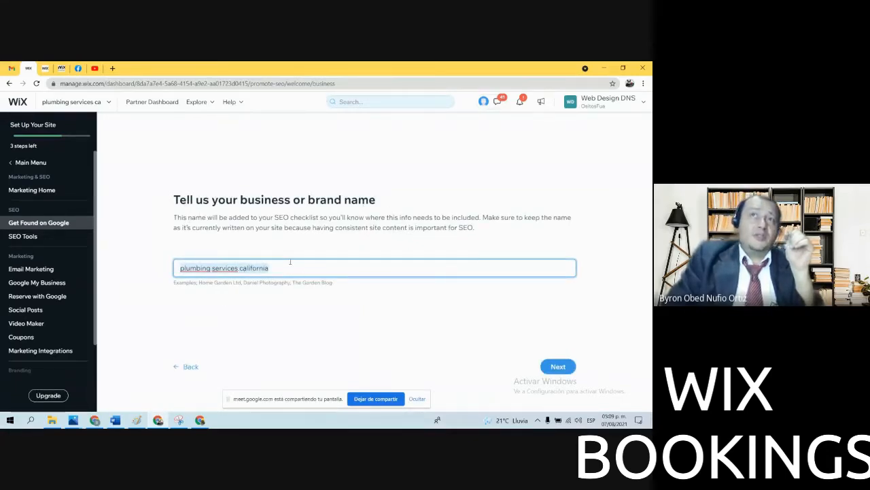
pyautogui.click(543, 369)
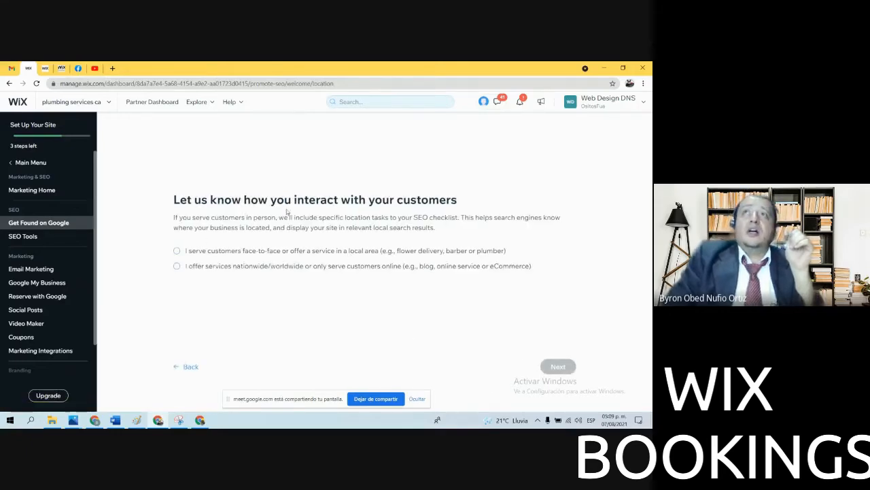
# Specify that the business serves customers face-to-face or in a local area, with California, USA as its location, and continue
pyautogui.click(184, 269)
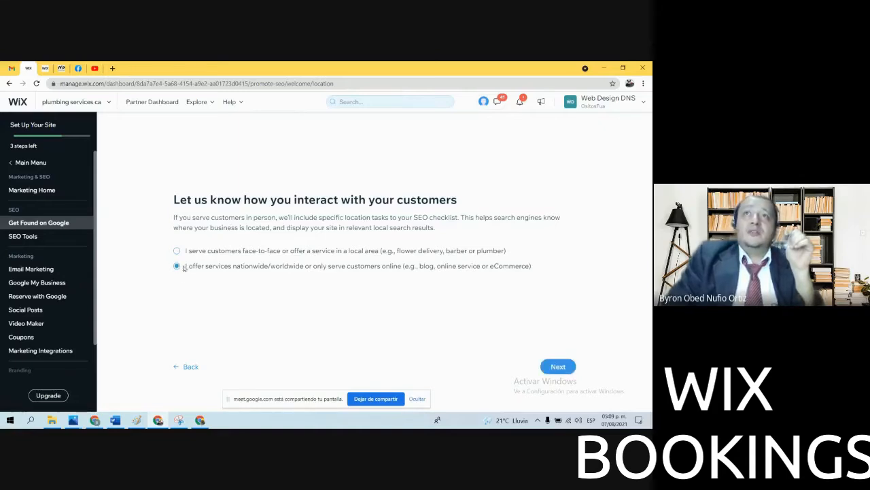
pyautogui.click(177, 251)
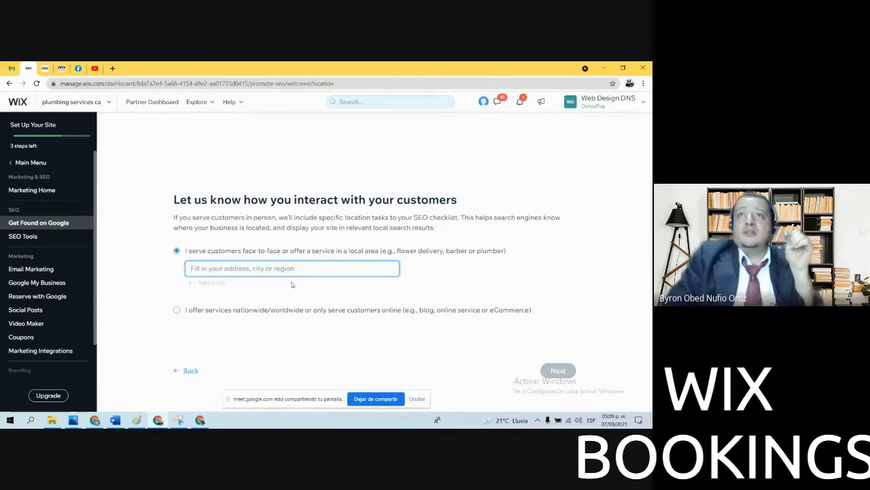
pyautogui.write('california')
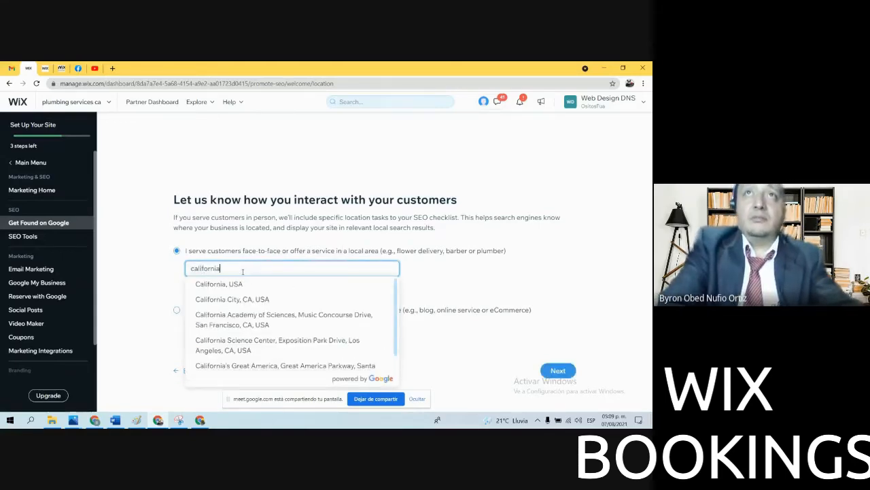
pyautogui.click(241, 284)
pyautogui.click(567, 374)
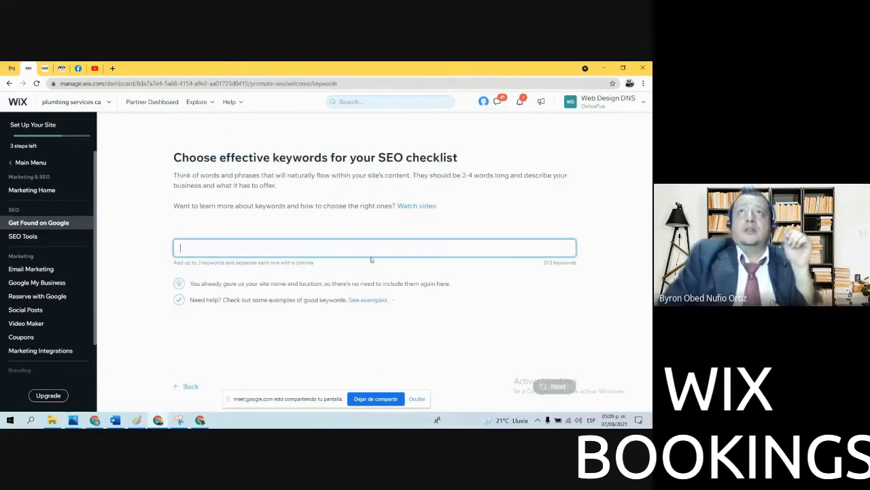
# Add the keywords "plumbing services", "masonry" and "electricity" to the SEO checklist
pyautogui.write('plub')
pyautogui.press('BackSpace')
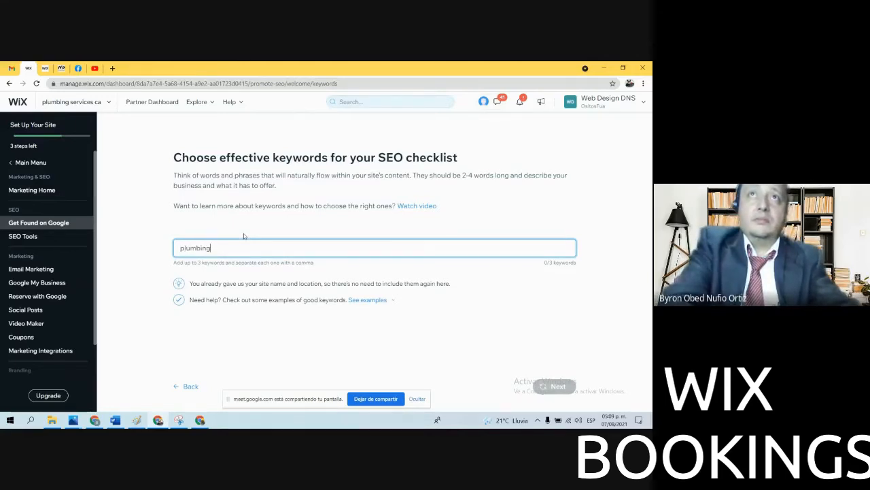
pyautogui.write('mbing services')
pyautogui.press('Return')
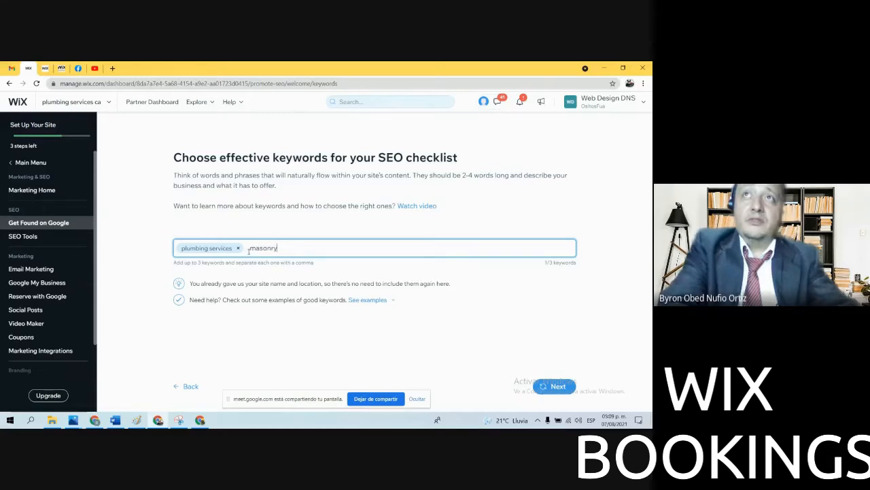
pyautogui.press('Return')
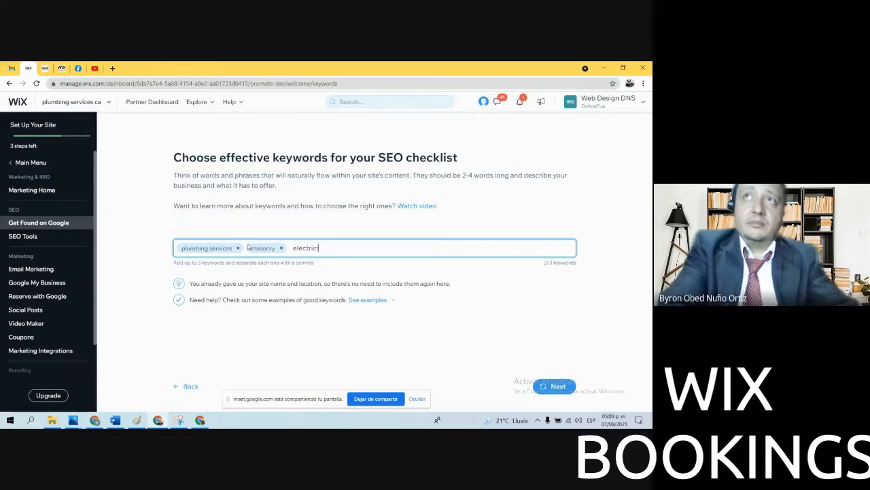
pyautogui.press('Return')
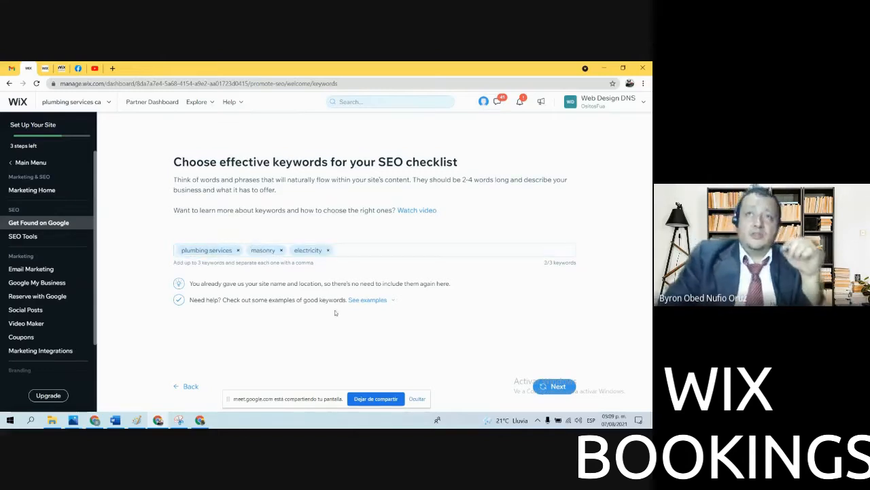
# Continue from the keywords to generate the SEO checklist, and review its three steps and the homepage tasks
pyautogui.click(549, 385)
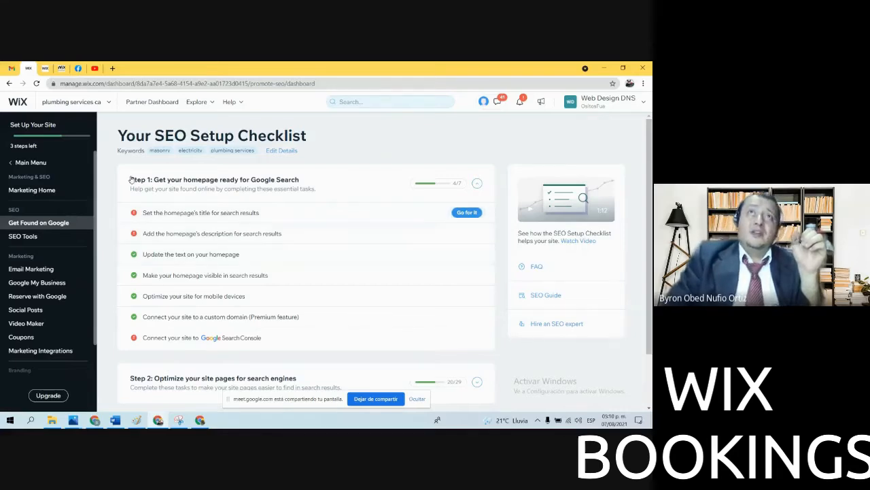
pyautogui.moveTo(131, 178); pyautogui.dragTo(179, 191)
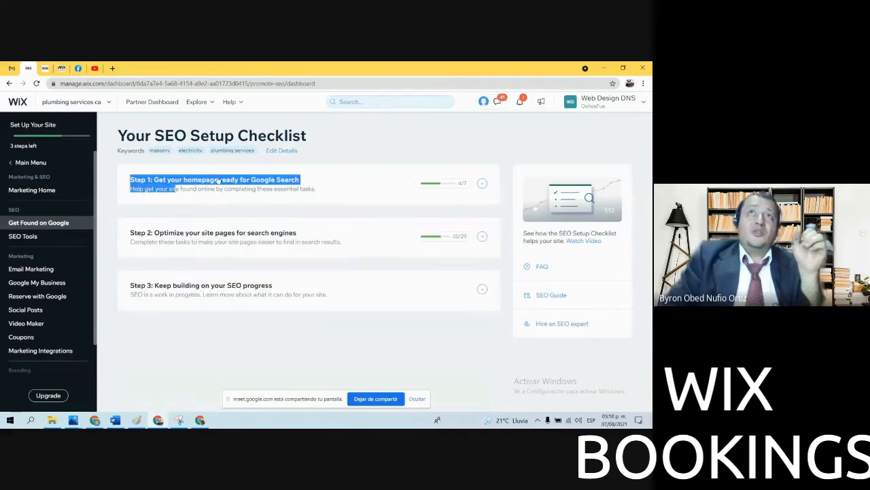
pyautogui.click(168, 194)
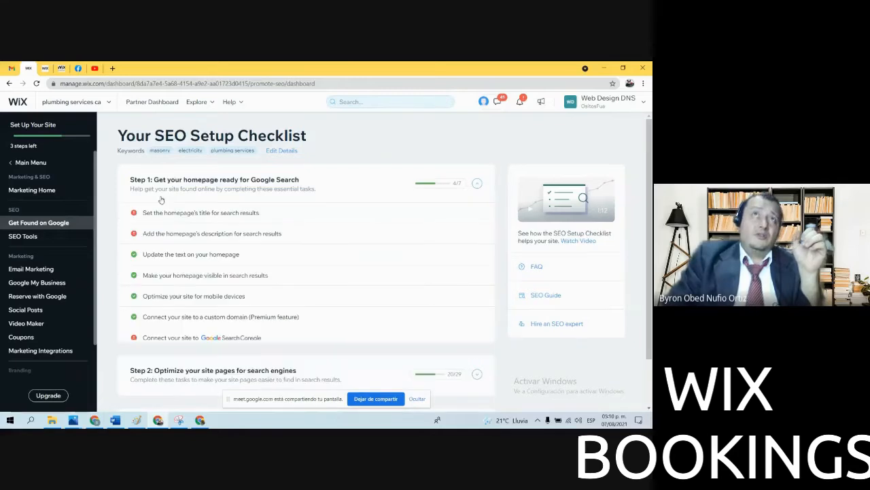
pyautogui.scroll(-1, 137, 327)
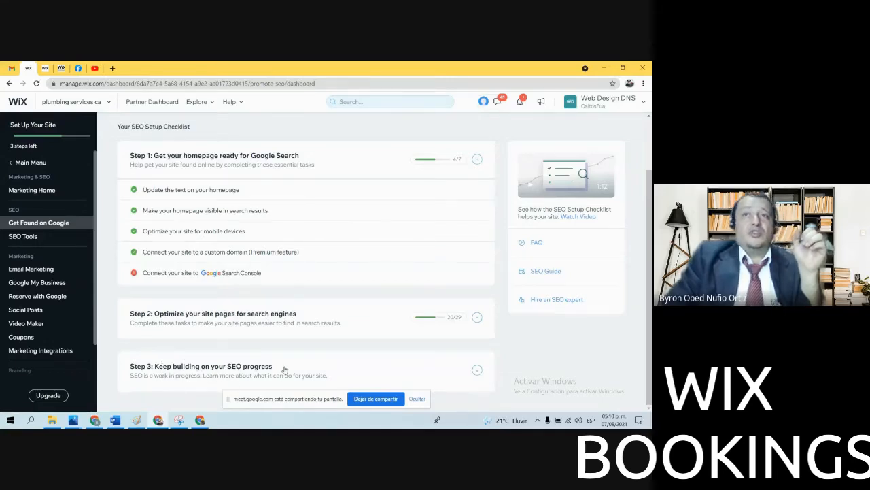
pyautogui.scroll(3, 192, 255)
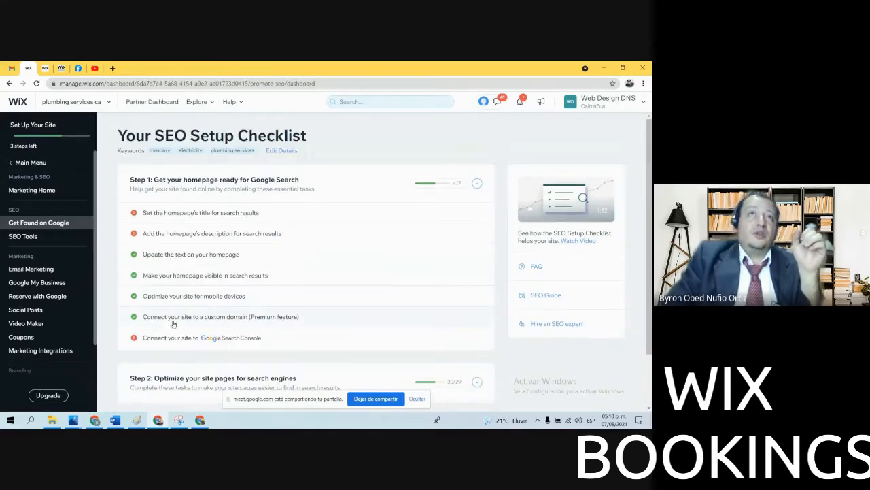
# In the homepage title task, choose and copy the title "Plumbing Services | Plumbing Services California | California"
pyautogui.click(169, 216)
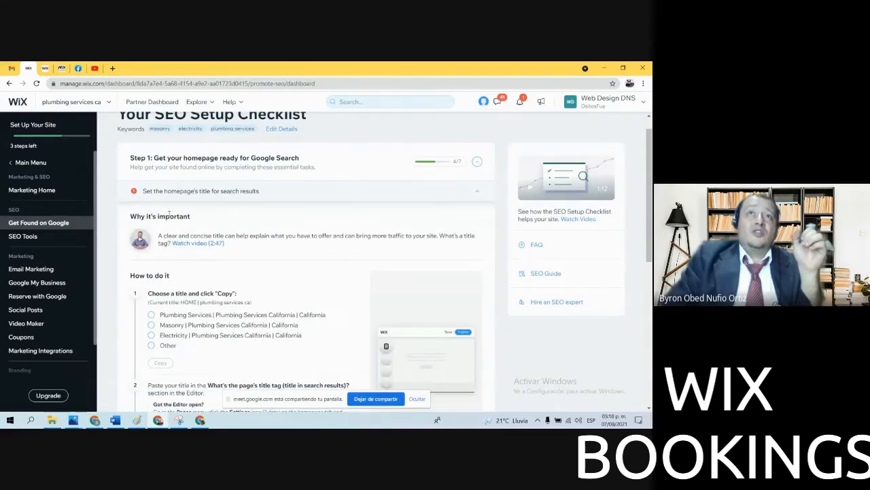
pyautogui.scroll(-2, 254, 319)
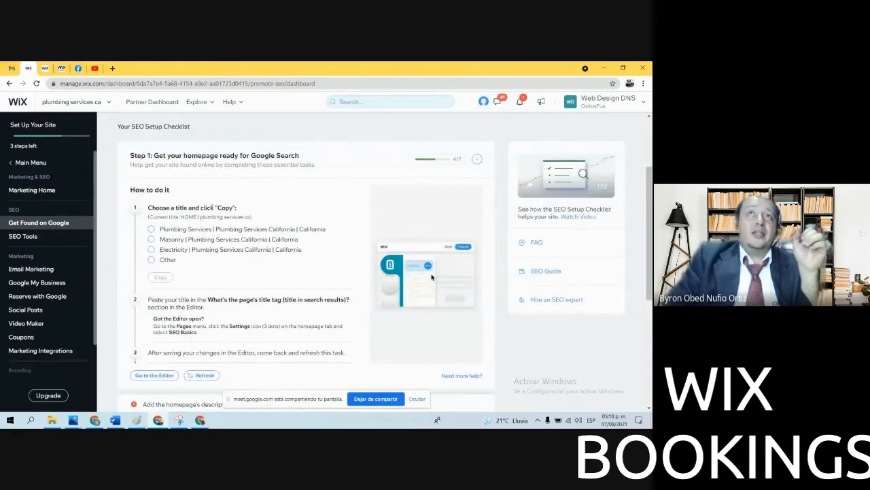
pyautogui.click(151, 229)
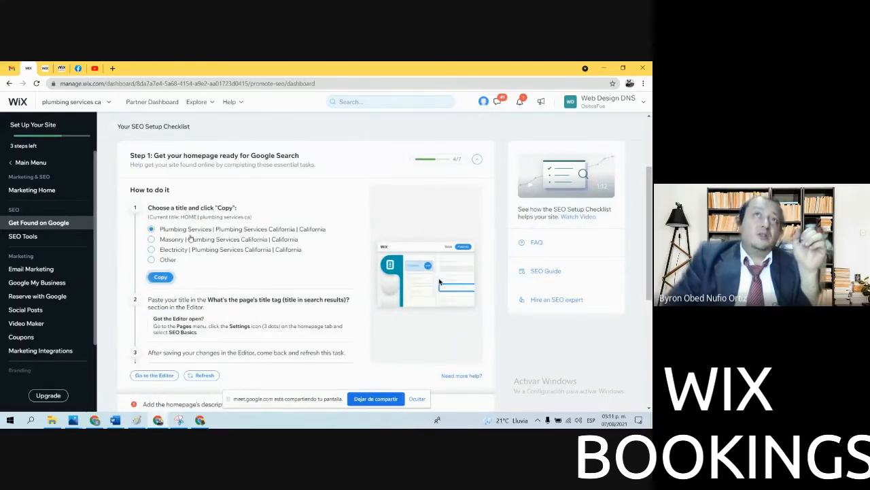
pyautogui.scroll(-5, 280, 272)
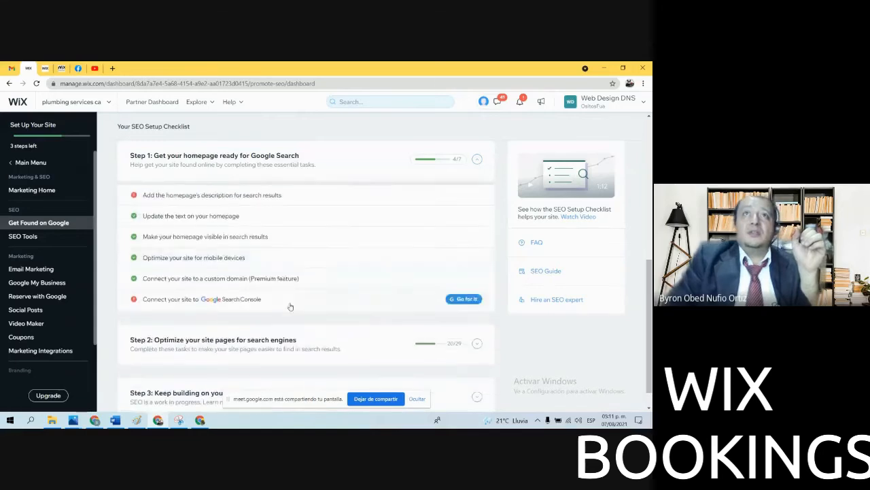
pyautogui.scroll(4, 286, 307)
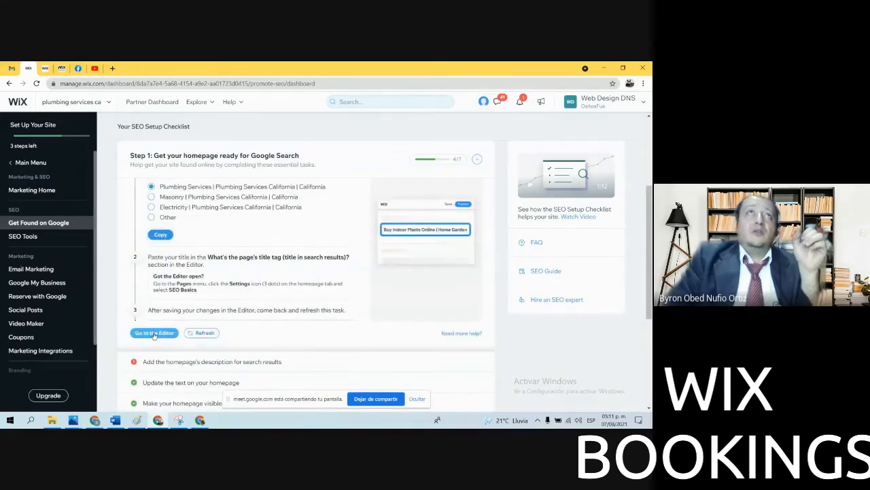
pyautogui.moveTo(303, 188); pyautogui.dragTo(328, 187)
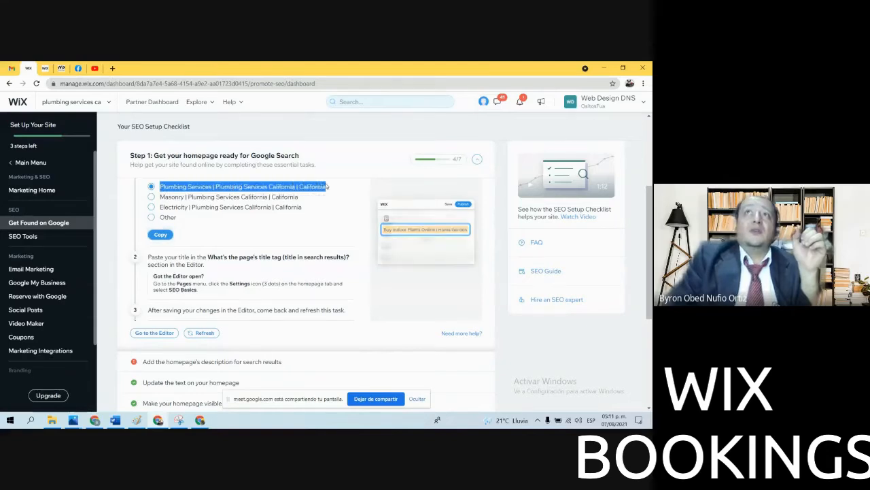
pyautogui.click(328, 186)
pyautogui.moveTo(159, 187); pyautogui.dragTo(326, 189)
pyautogui.rightClick(319, 187)
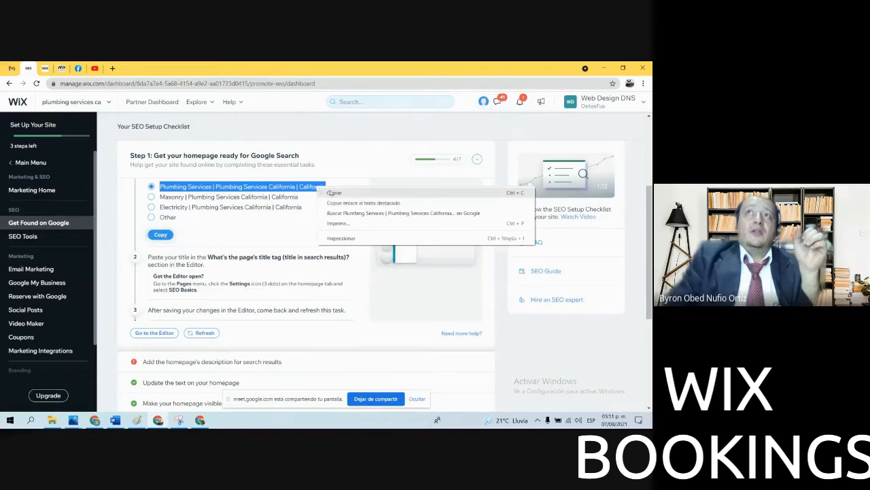
pyautogui.click(328, 193)
# Switch to the site editor and open the SEO Basics settings of the HOME page
pyautogui.click(45, 68)
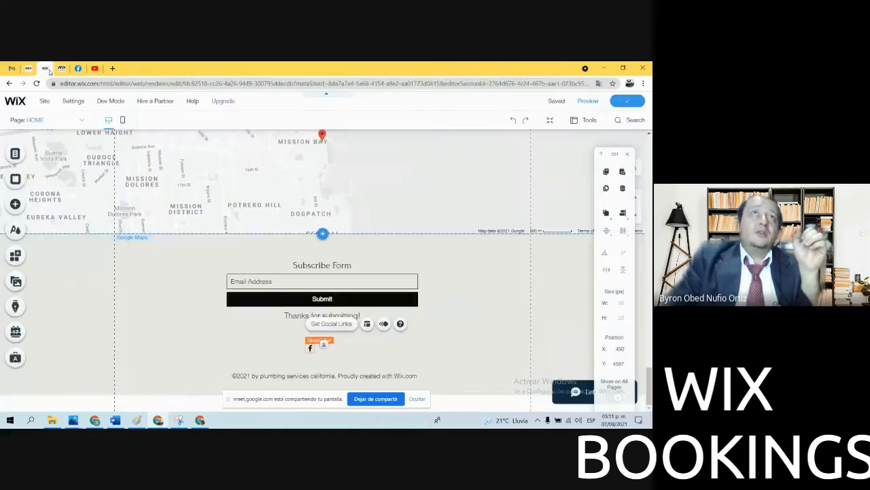
pyautogui.click(15, 155)
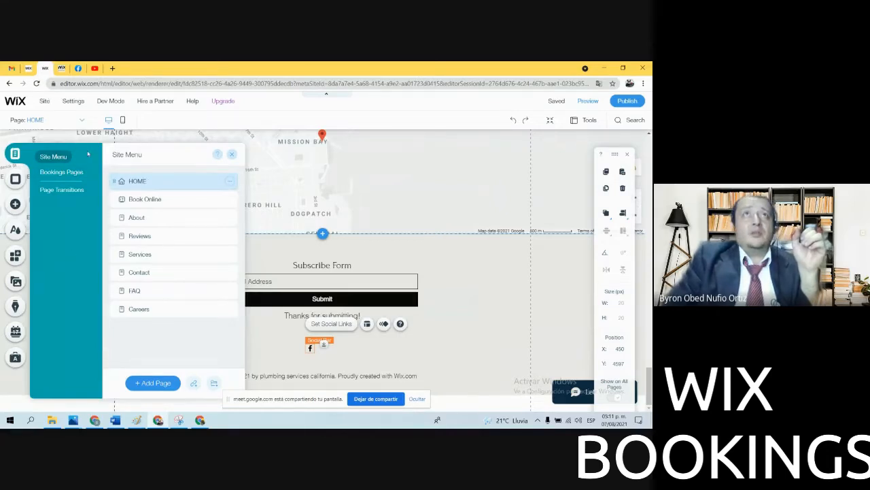
pyautogui.click(230, 181)
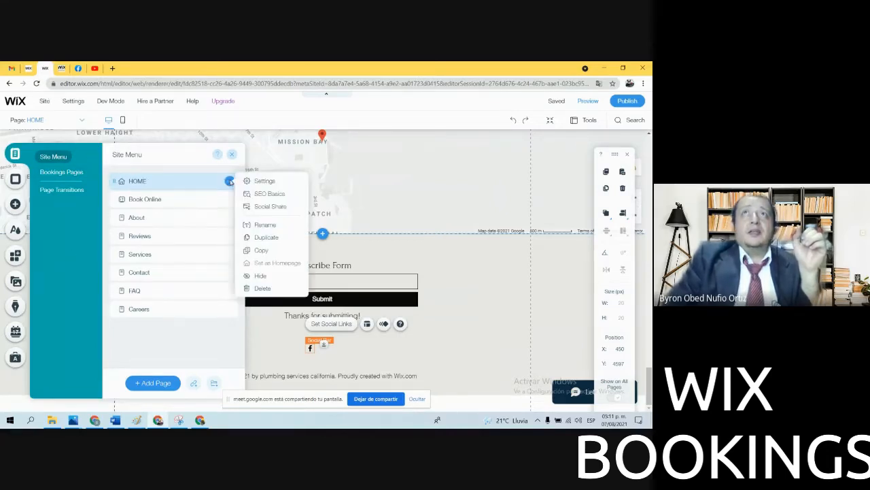
pyautogui.click(265, 181)
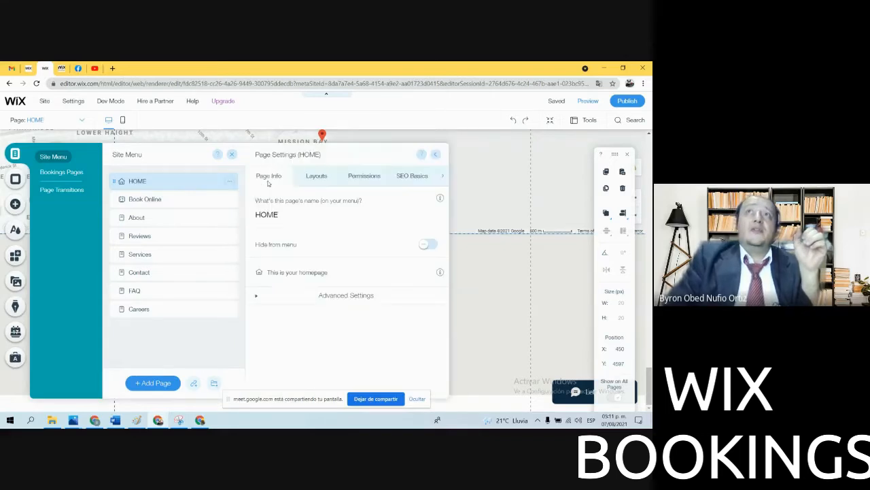
pyautogui.click(410, 175)
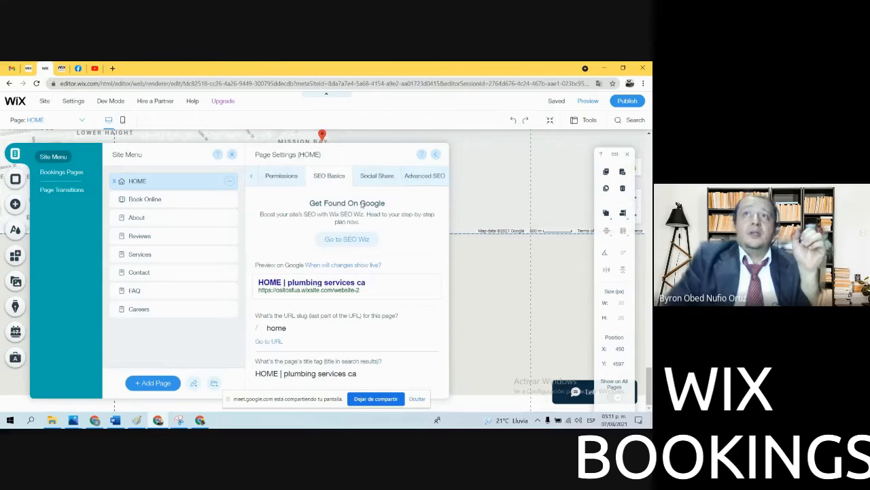
# Replace the HOME page's title tag with the copied "Plumbing Services | Plumbing Services California | California", and save and publish the site
pyautogui.scroll(-3, 356, 212)
pyautogui.click(342, 288)
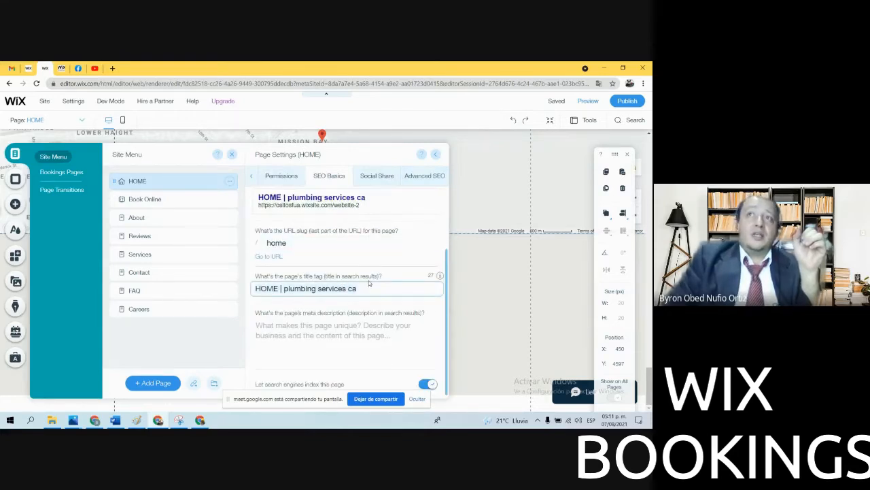
pyautogui.hotkey('ctrl', 'a')
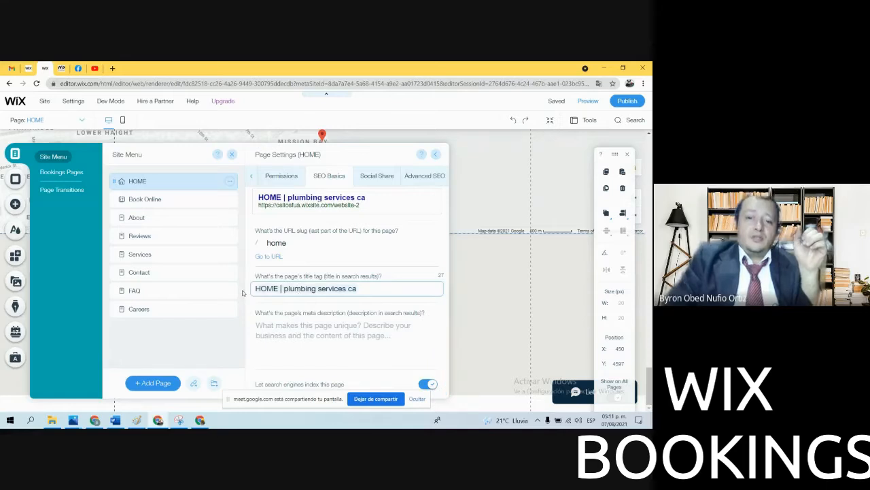
pyautogui.press('BackSpace')
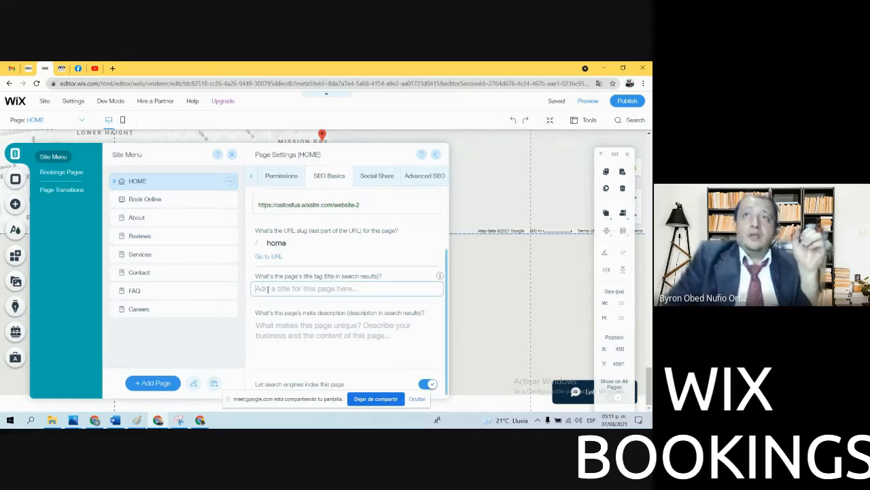
pyautogui.rightClick(267, 289)
pyautogui.click(296, 225)
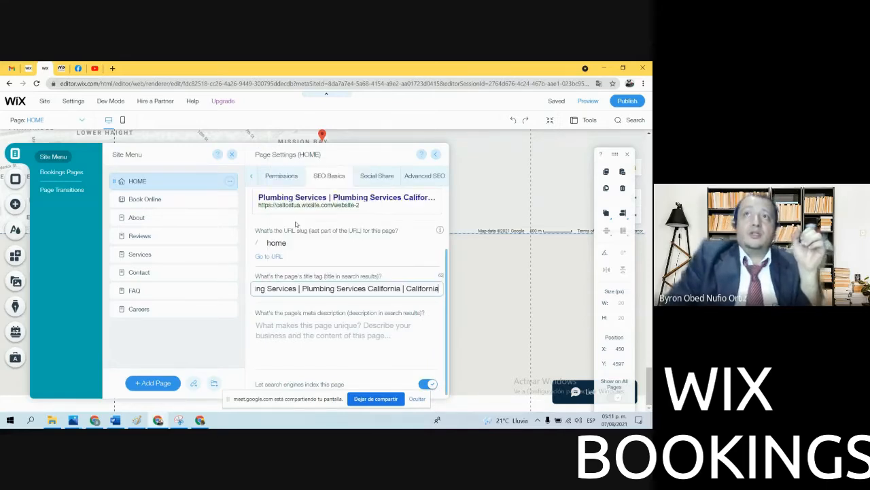
pyautogui.click(565, 102)
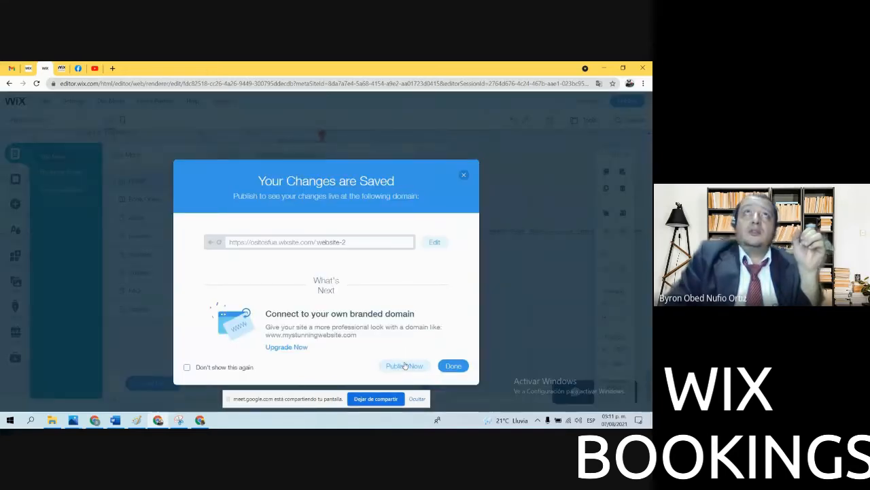
pyautogui.click(403, 364)
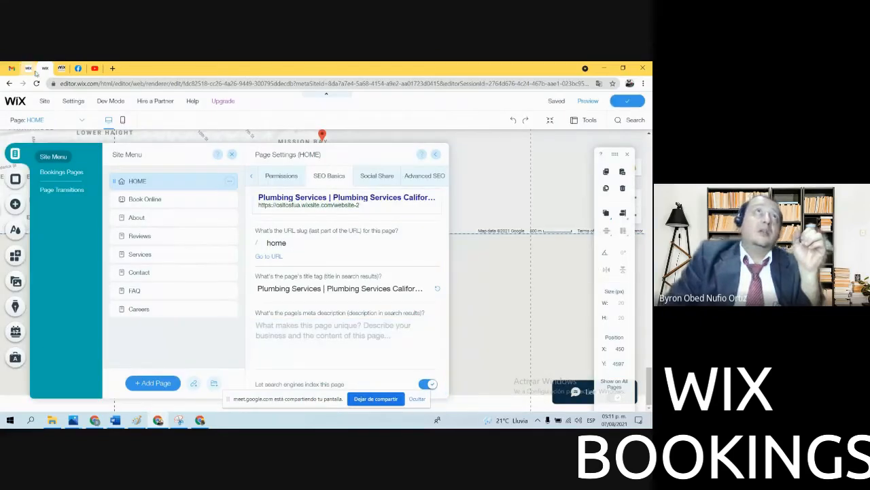
# Return to the SEO checklist in the site dashboard and refresh the homepage title task
pyautogui.click(29, 68)
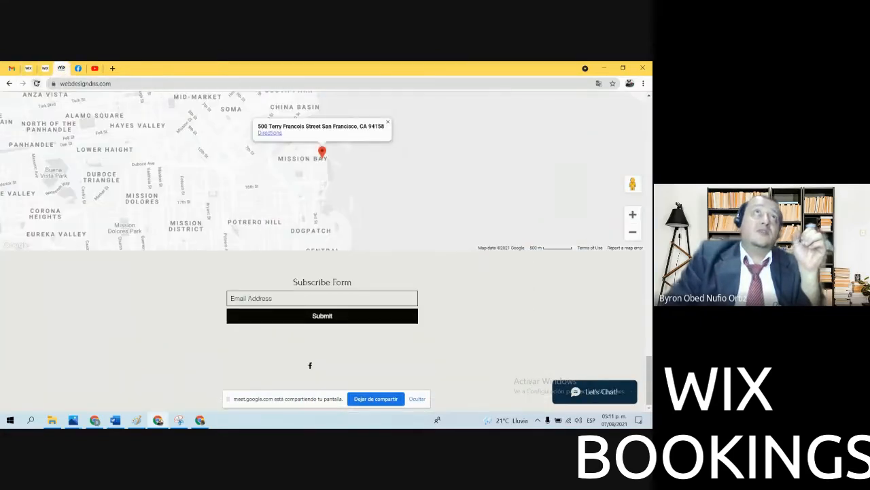
pyautogui.click(36, 83)
pyautogui.click(29, 68)
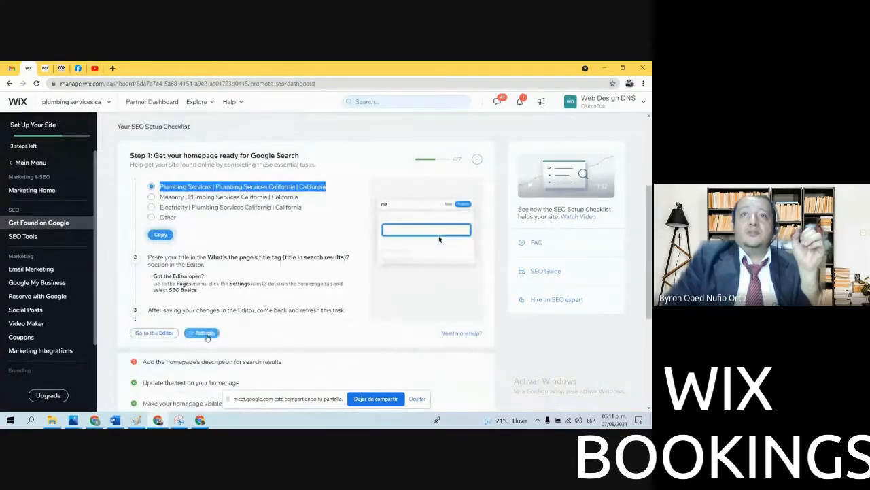
pyautogui.click(212, 336)
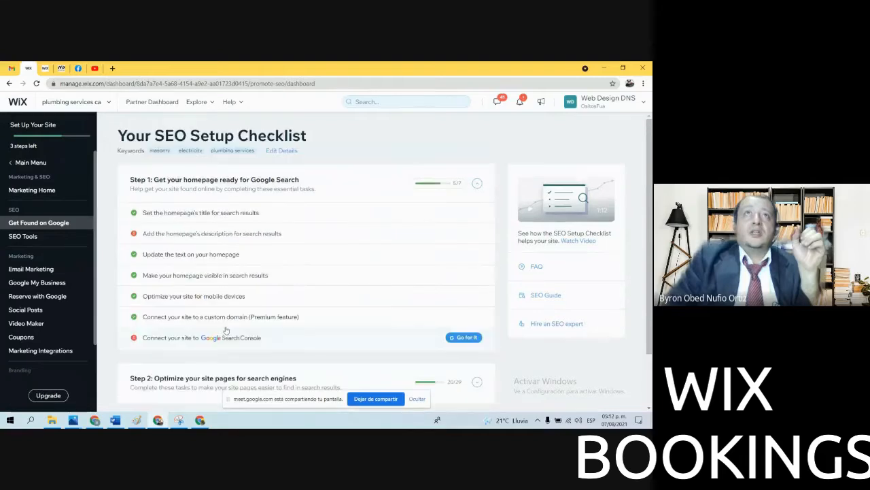
# Open the task for adding the homepage's description and examine its instructions and description requirements
pyautogui.click(169, 252)
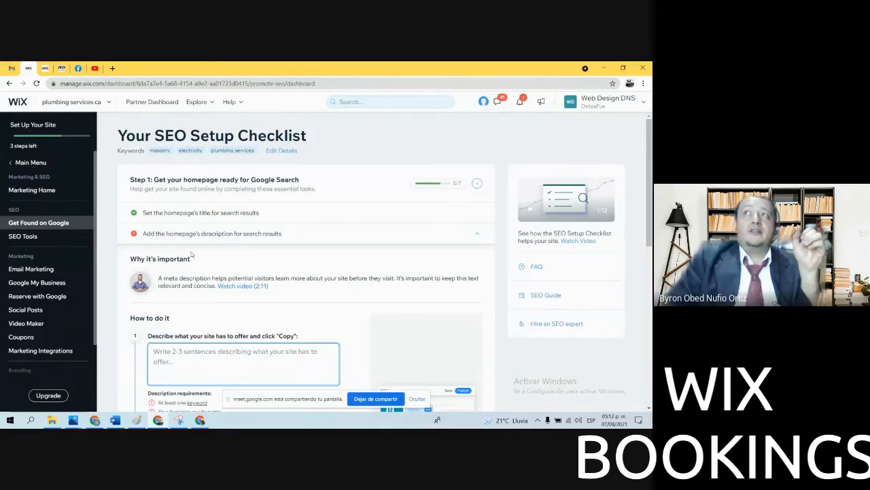
pyautogui.click(159, 235)
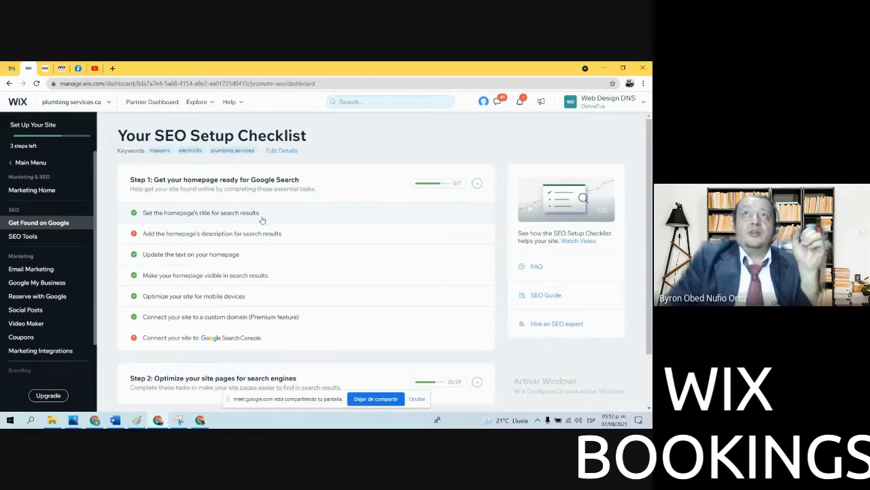
pyautogui.click(157, 235)
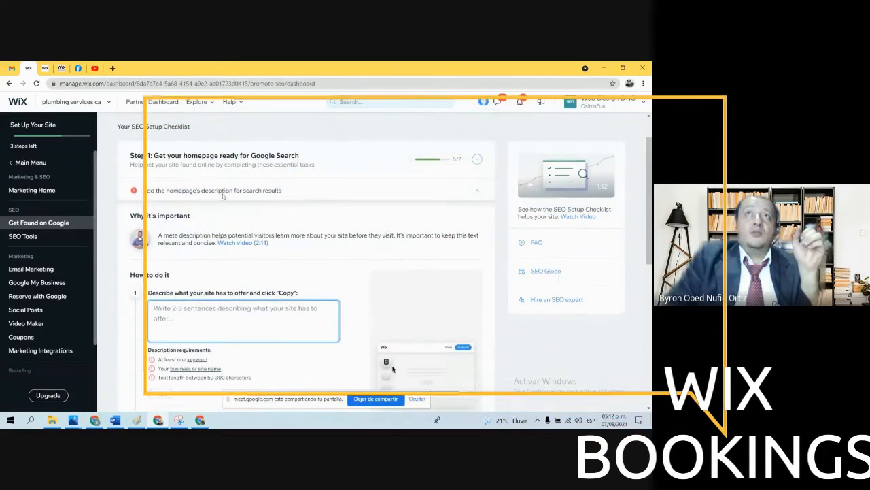
pyautogui.scroll(-2, 249, 327)
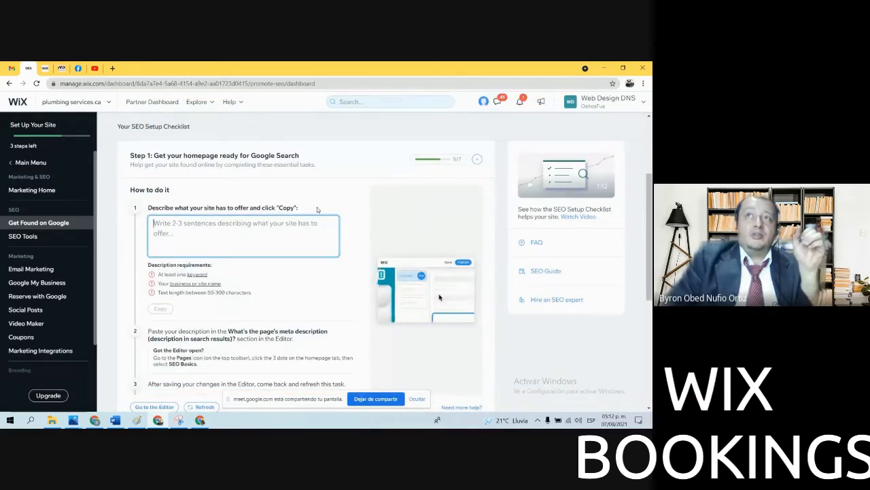
pyautogui.click(183, 219)
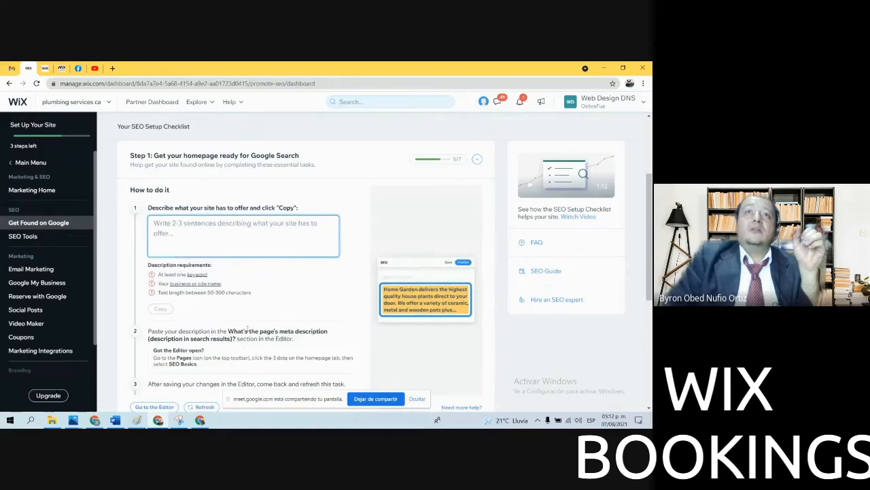
# Open the SEO settings from the description's keyword requirement and add "california" to the site's keywords
pyautogui.moveTo(201, 275)
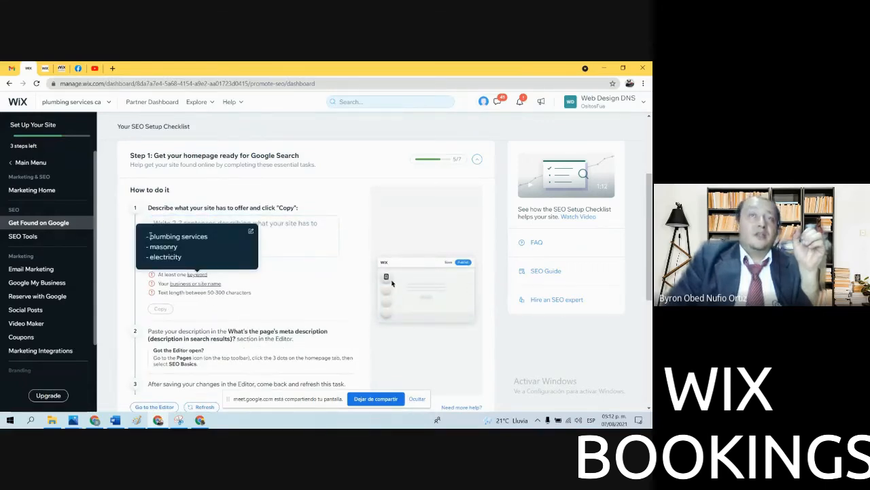
pyautogui.click(250, 233)
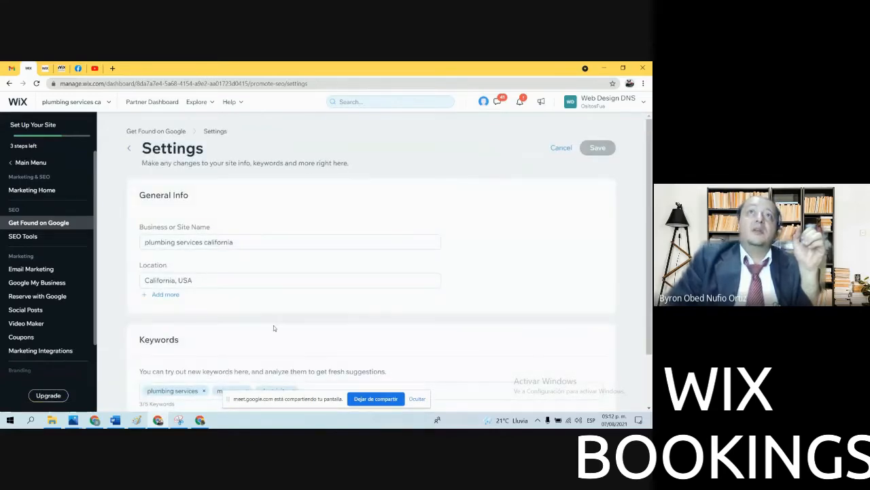
pyautogui.scroll(-2, 320, 279)
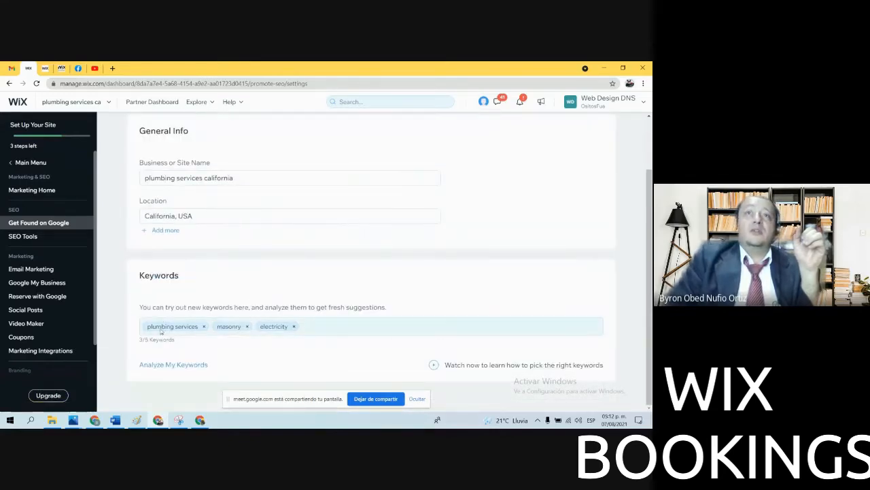
pyautogui.click(322, 331)
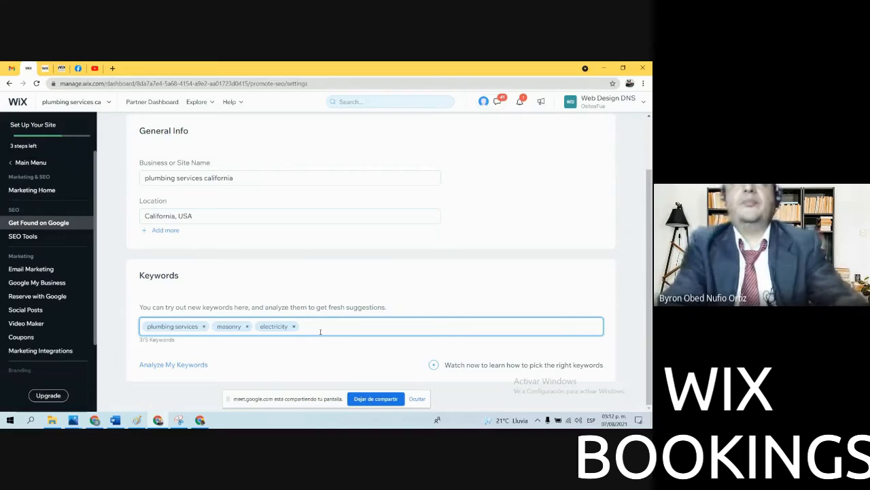
pyautogui.write('california')
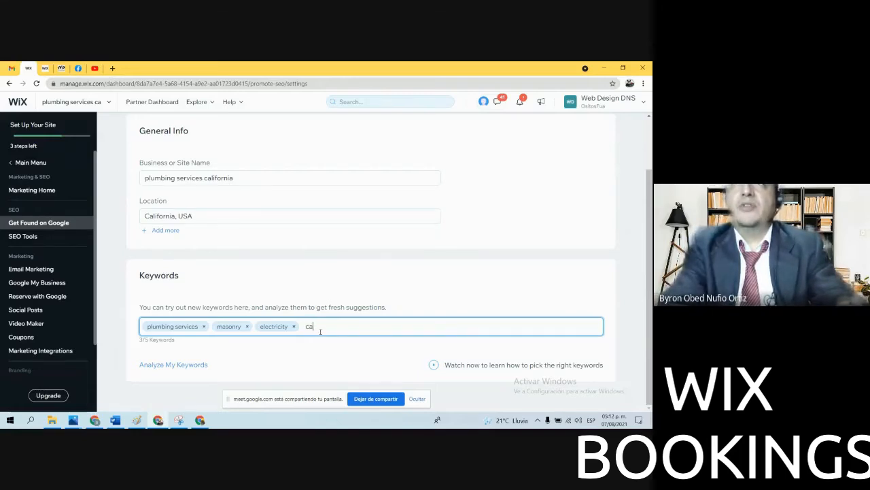
pyautogui.press('Return')
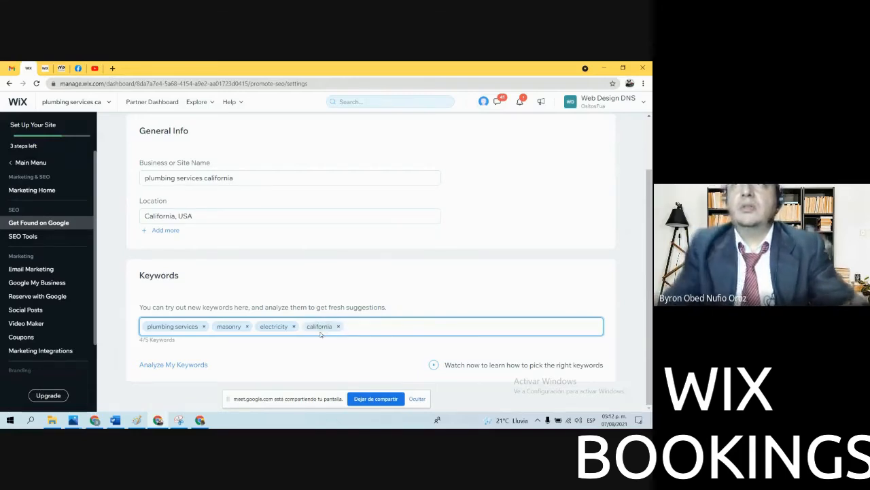
# Add "near me" to the site's keywords and re-enter "california" after it
pyautogui.write('nearme')
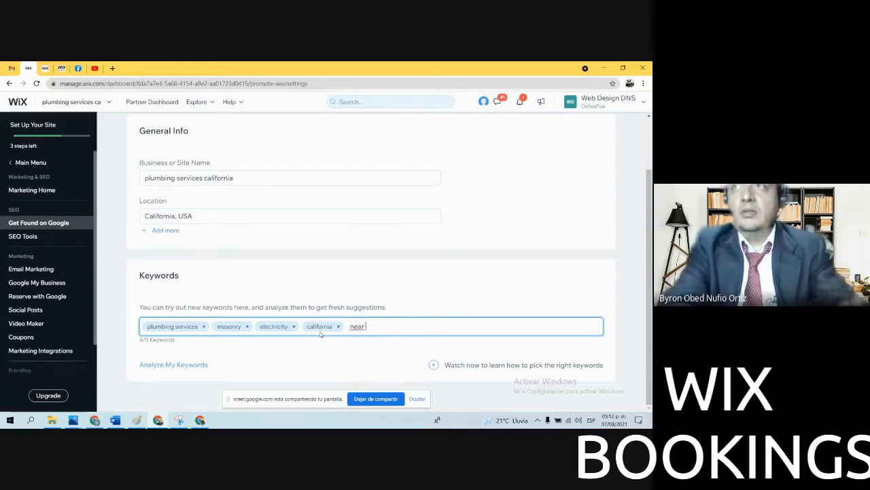
pyautogui.rightClick(355, 321)
pyautogui.rightClick(357, 330)
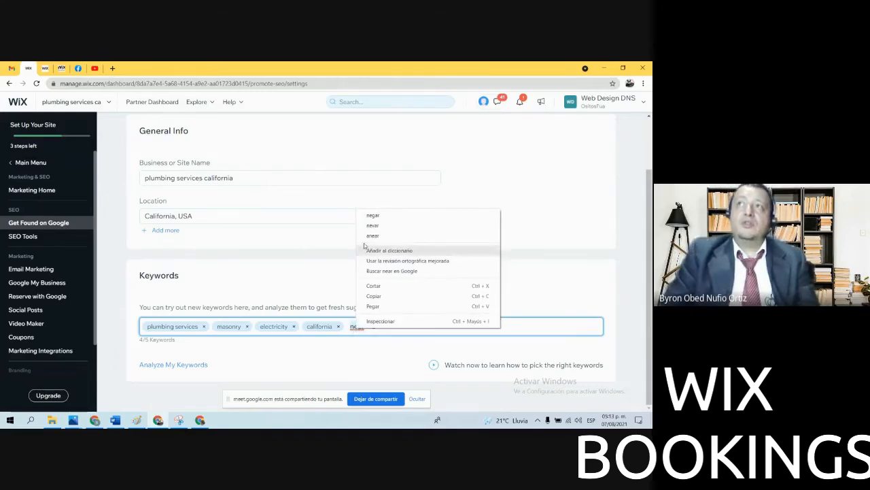
pyautogui.click(338, 327)
pyautogui.click(363, 332)
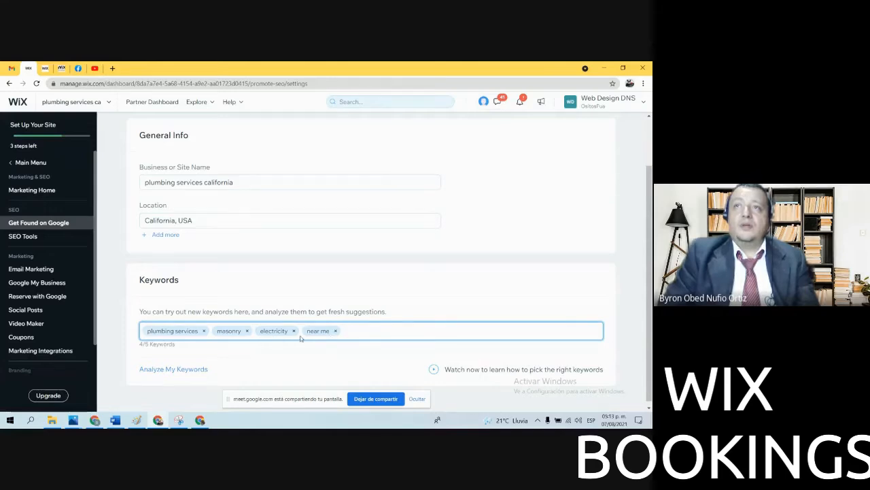
pyautogui.write('california')
pyautogui.press('Return')
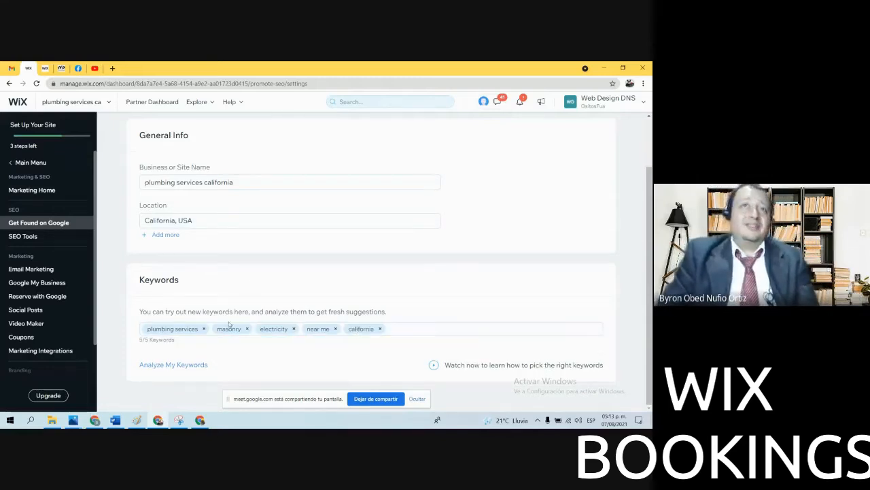
# Analyze the keywords and keep only plumbing supply store, masonry contractor, electrical service and general contractor from the suggestions
pyautogui.click(180, 365)
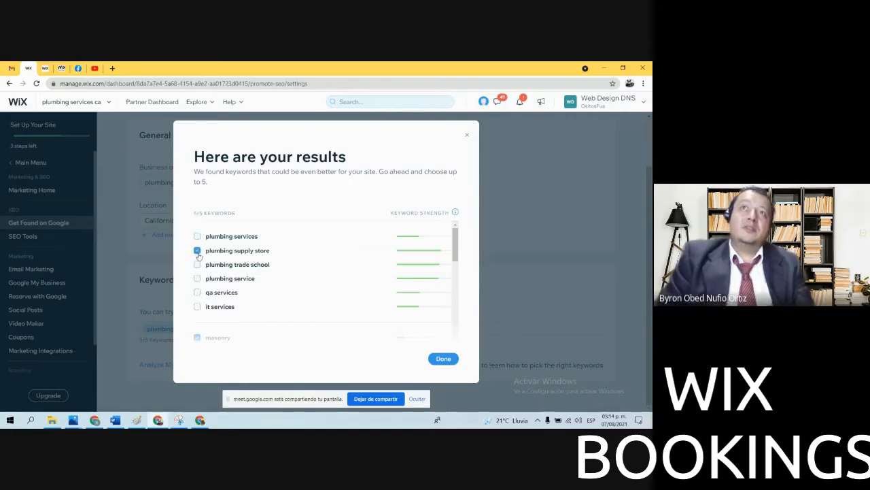
pyautogui.scroll(-3, 286, 268)
pyautogui.scroll(2, 287, 266)
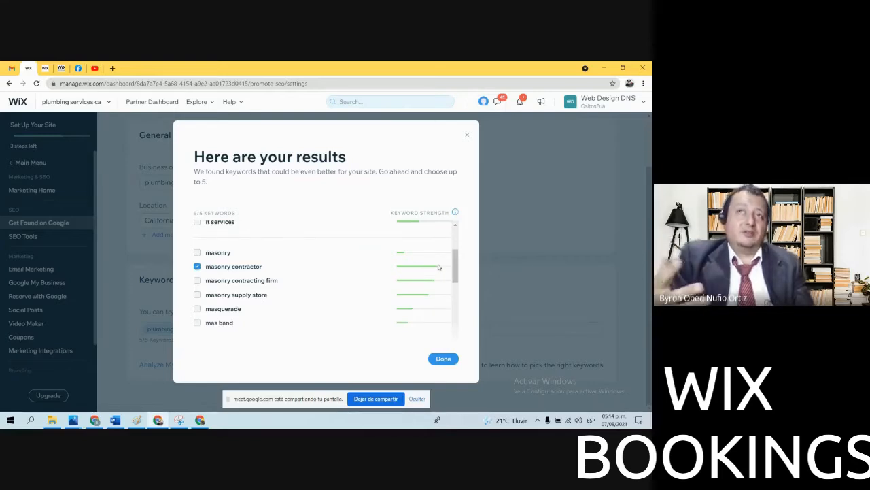
pyautogui.scroll(-2, 356, 225)
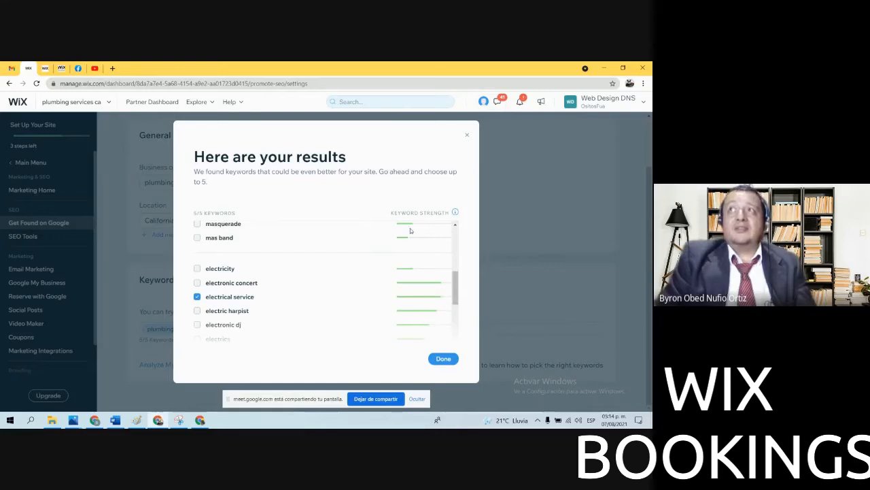
pyautogui.scroll(-2, 369, 292)
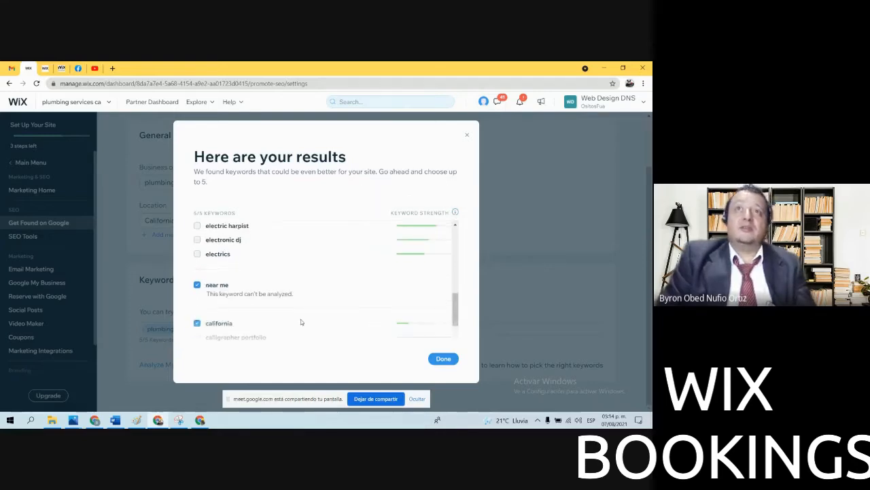
pyautogui.click(197, 286)
pyautogui.scroll(-2, 252, 309)
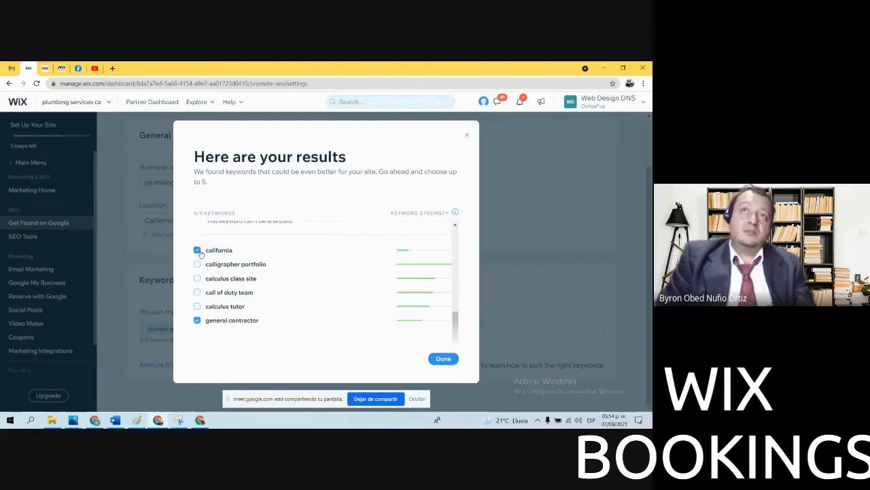
pyautogui.click(441, 358)
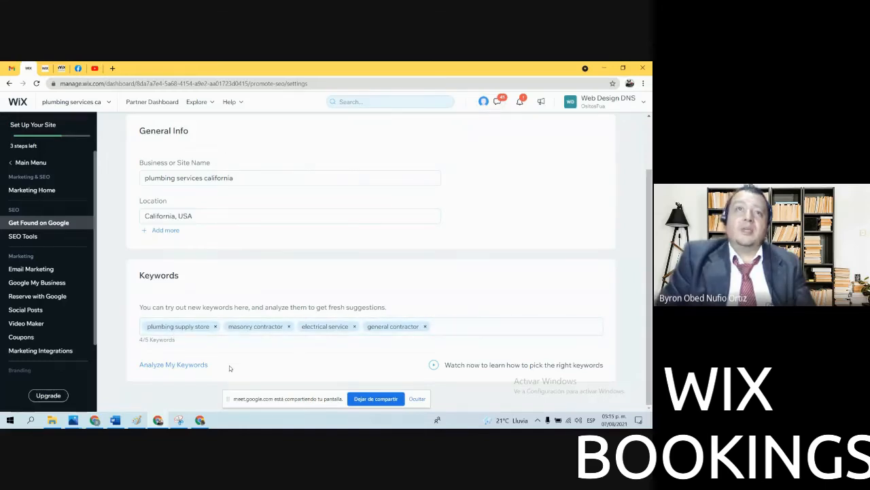
# Save the SEO settings with the revised keywords and return to the SEO checklist
pyautogui.scroll(2, 201, 365)
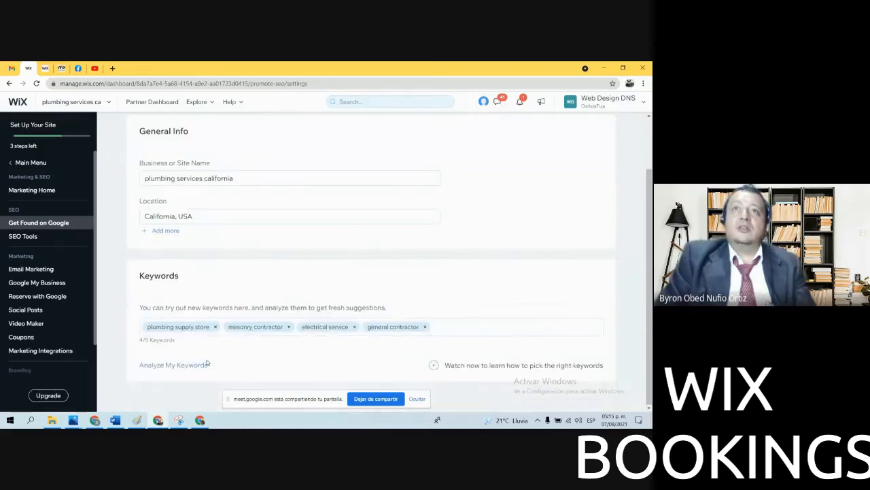
pyautogui.scroll(-1, 213, 358)
pyautogui.scroll(1, 463, 226)
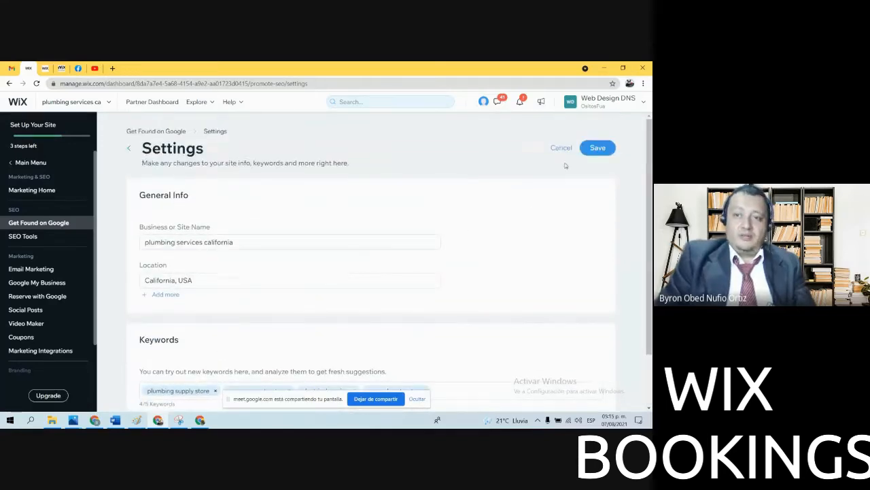
pyautogui.click(598, 147)
pyautogui.click(423, 286)
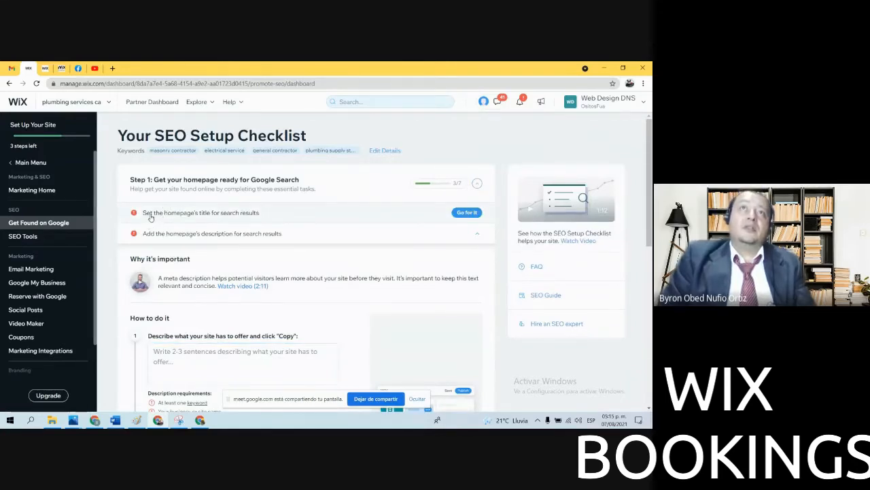
# Open the homepage title task and copy the suggested title "Plumbing Supply Store | Plumbing Services California | California"
pyautogui.click(151, 214)
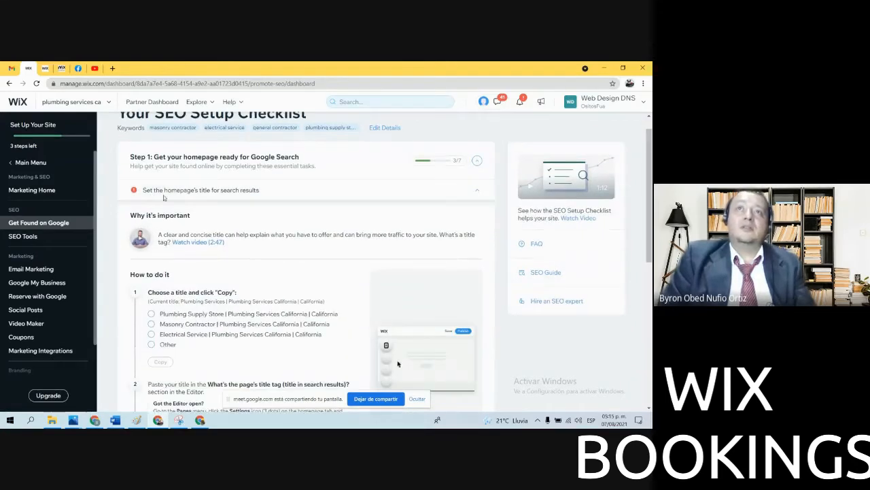
pyautogui.doubleClick(162, 315)
pyautogui.moveTo(219, 321); pyautogui.dragTo(334, 316)
pyautogui.click(332, 315)
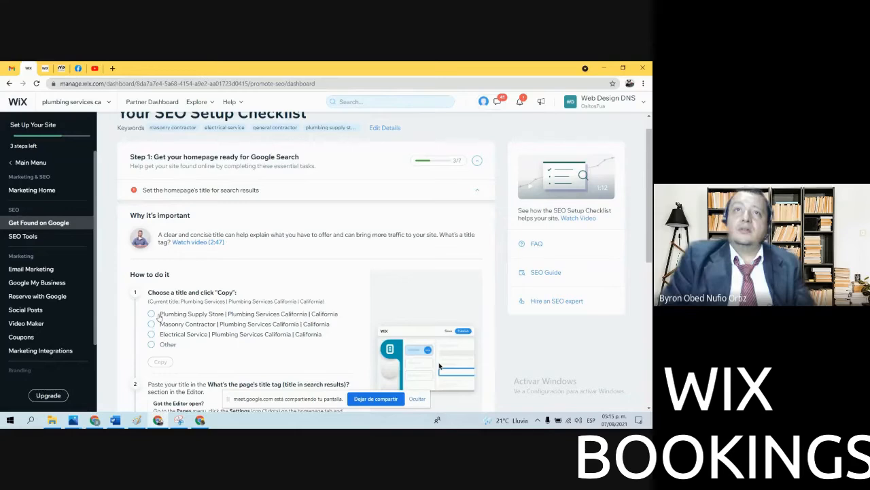
pyautogui.moveTo(162, 315); pyautogui.dragTo(333, 318)
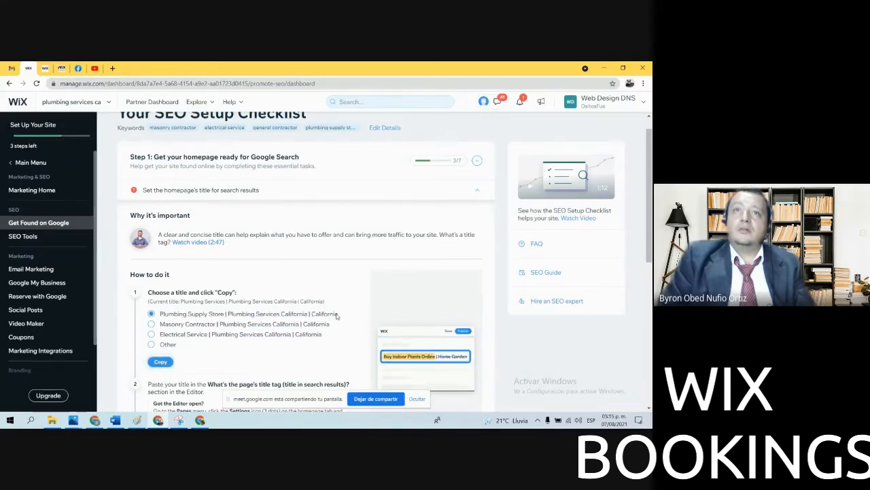
pyautogui.click(155, 364)
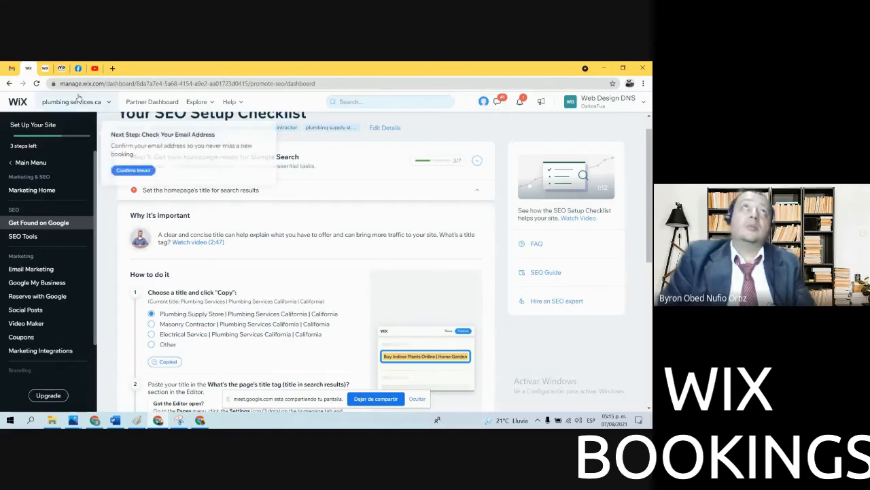
# Switch to the site editor, replace the HOME page's title tag with the copied Plumbing Supply Store title, and save the site
pyautogui.click(45, 68)
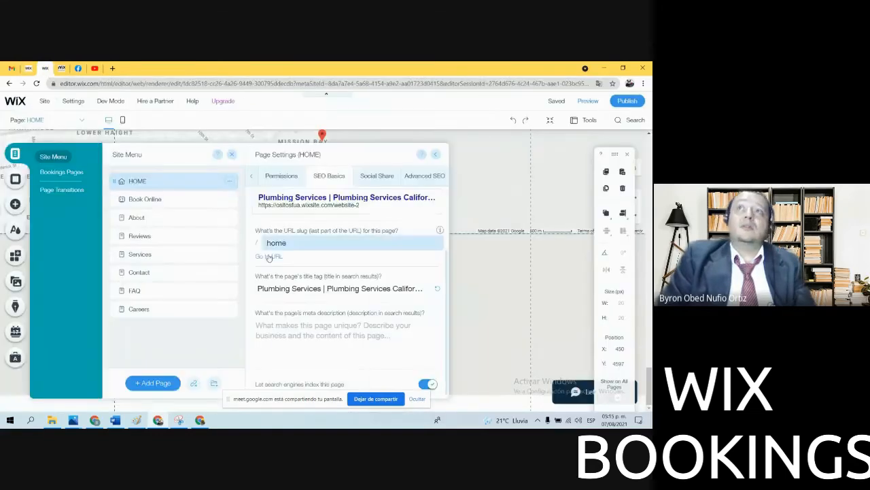
pyautogui.click(292, 289)
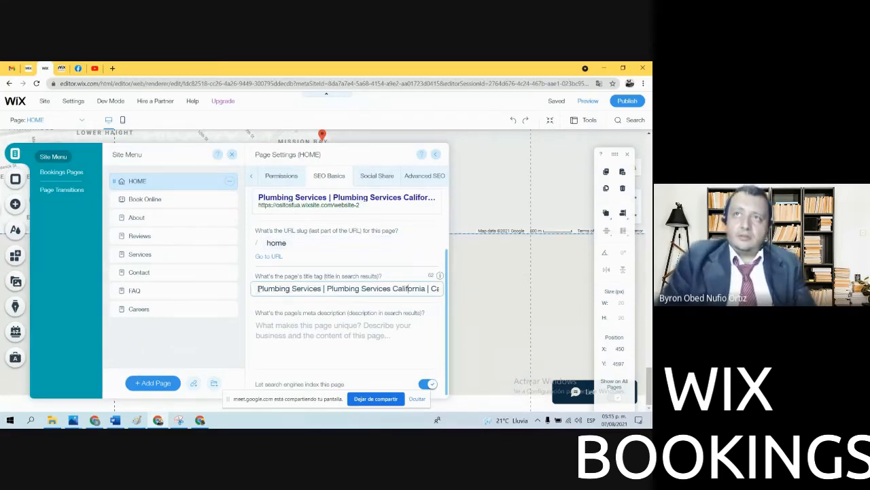
pyautogui.click(436, 289)
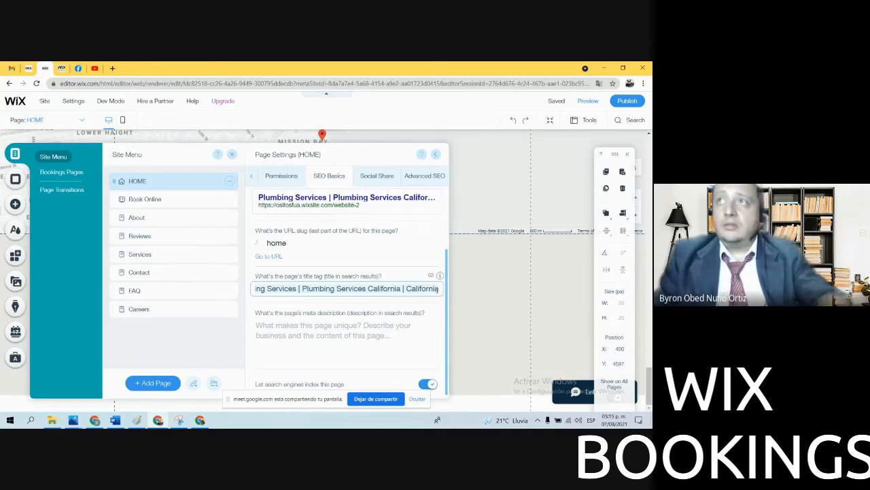
pyautogui.hotkey('ctrl', 'v')
pyautogui.moveTo(558, 106)
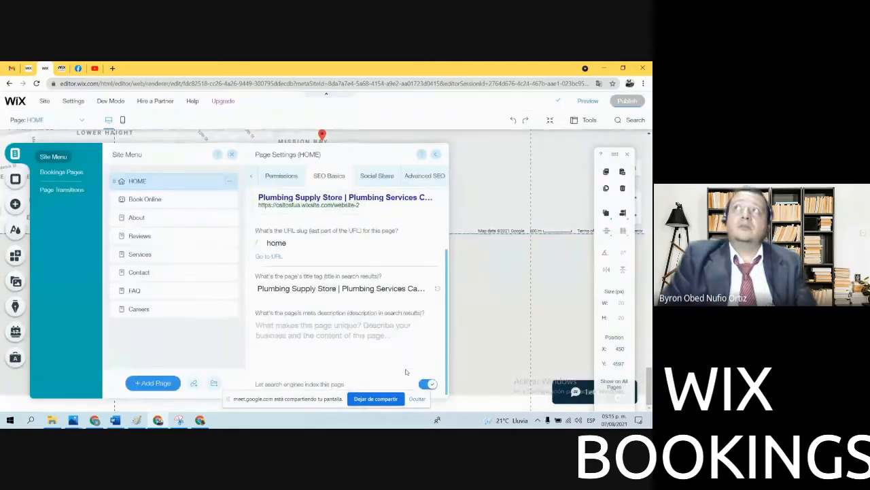
# Go back to the SEO checklist in the site dashboard and refresh the task for setting the homepage's title
pyautogui.click(30, 68)
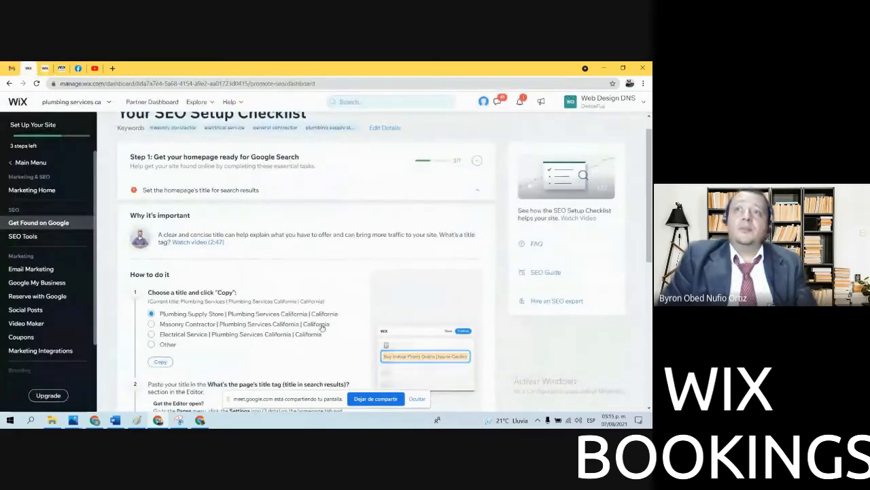
pyautogui.scroll(-2, 239, 315)
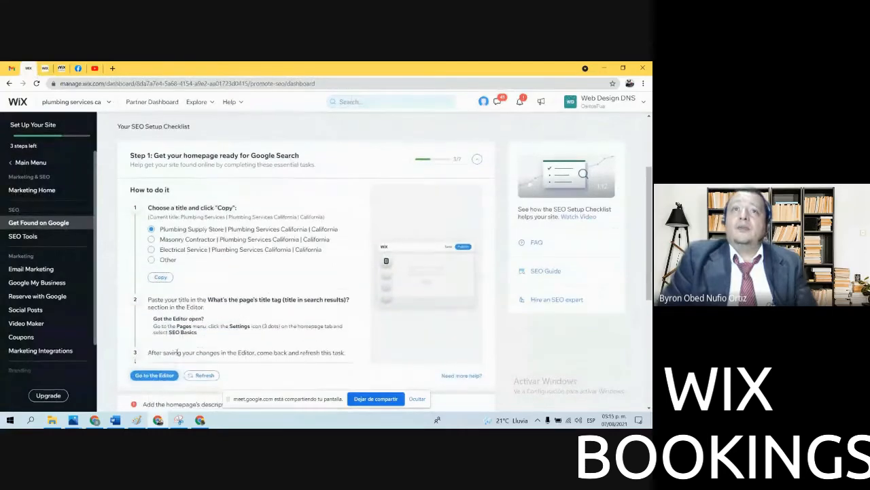
pyautogui.click(201, 378)
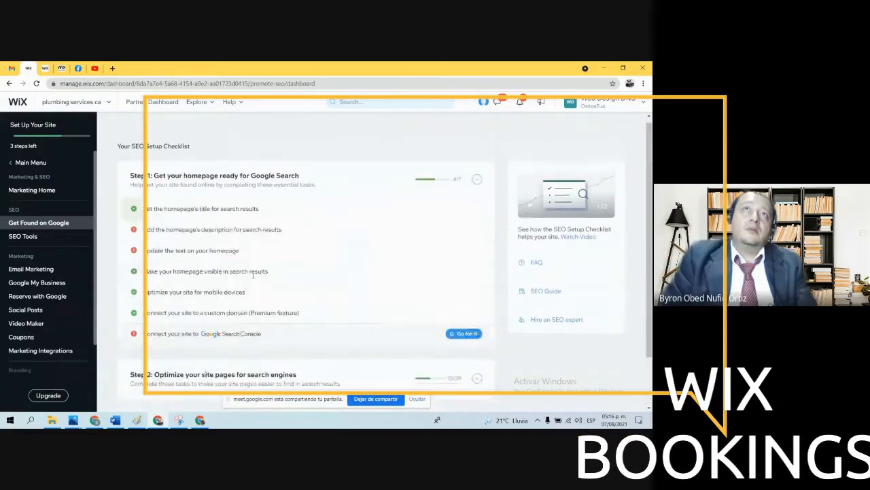
# Open the homepage description task and copy its suggested keywords: plumbing supply store, masonry contractor, electrical service, general contractor
pyautogui.click(162, 233)
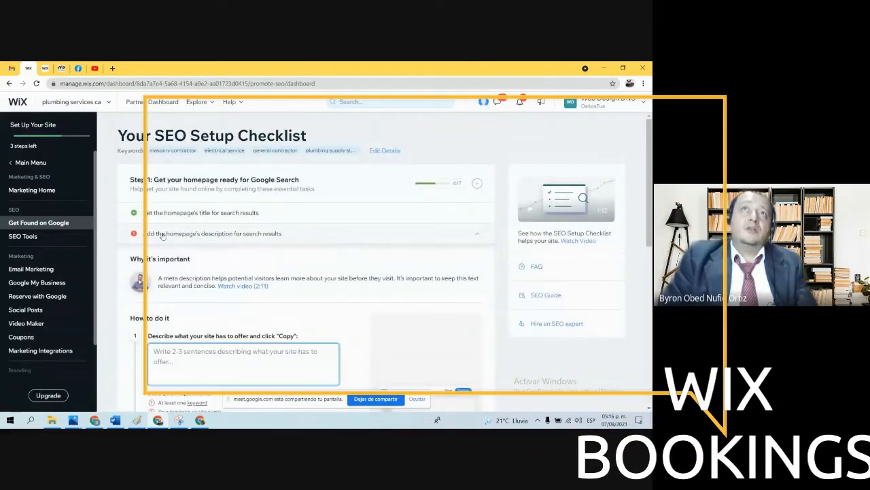
pyautogui.click(162, 235)
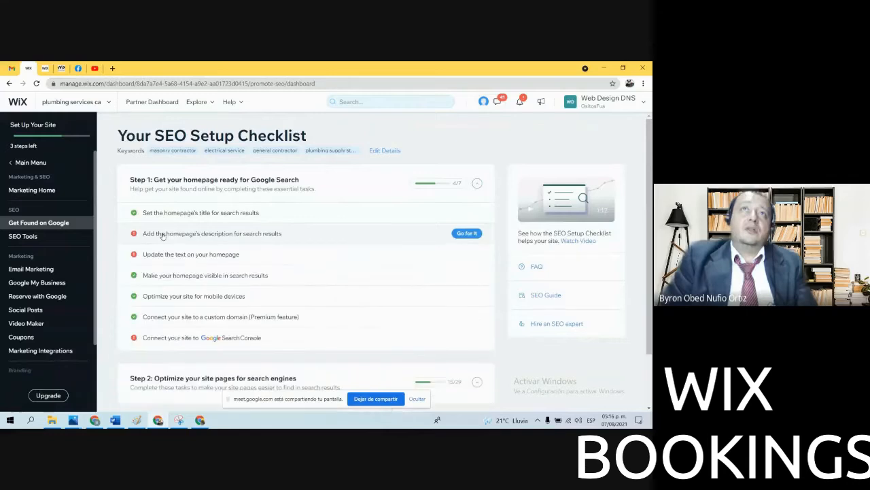
pyautogui.click(162, 235)
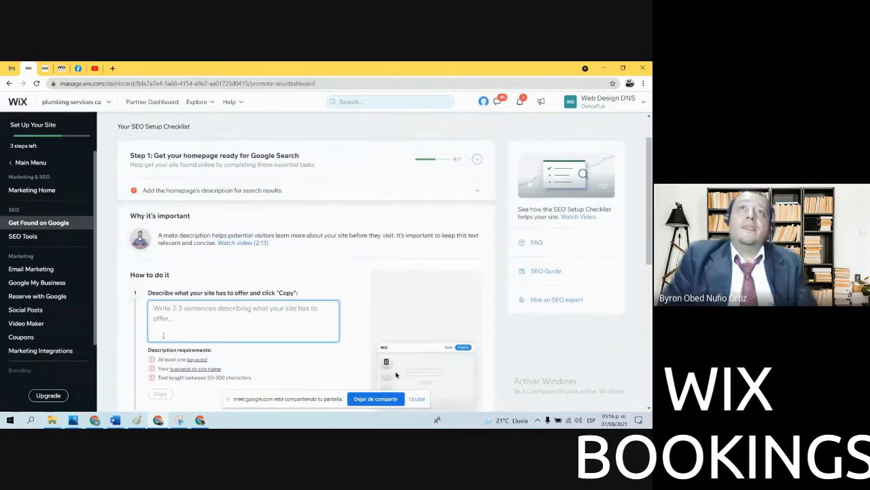
pyautogui.scroll(-2, 278, 303)
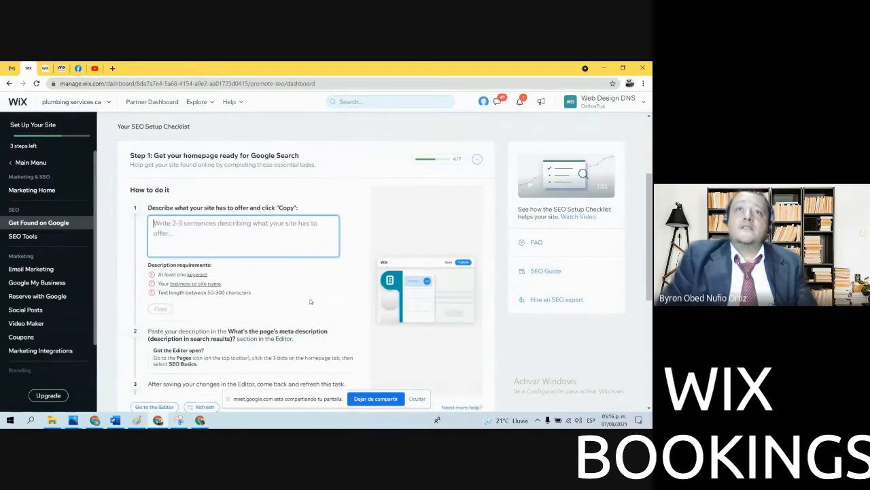
pyautogui.moveTo(194, 276)
pyautogui.moveTo(211, 260); pyautogui.dragTo(146, 225)
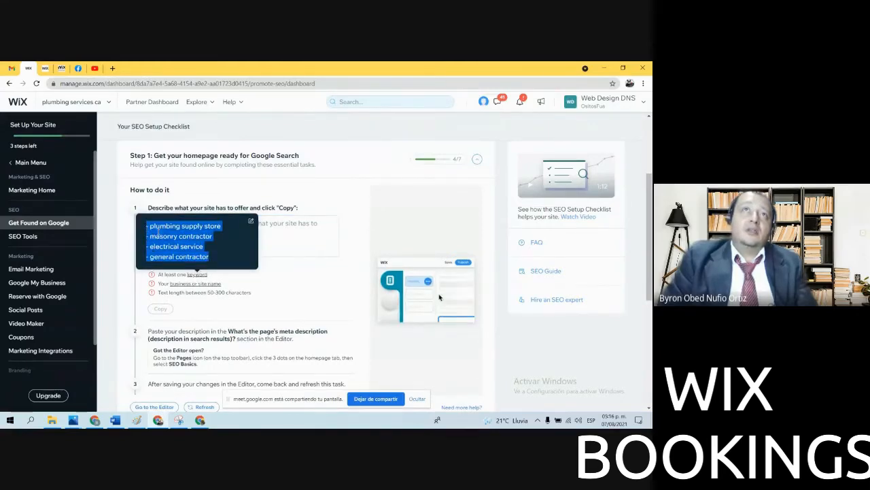
pyautogui.rightClick(159, 232)
pyautogui.click(174, 239)
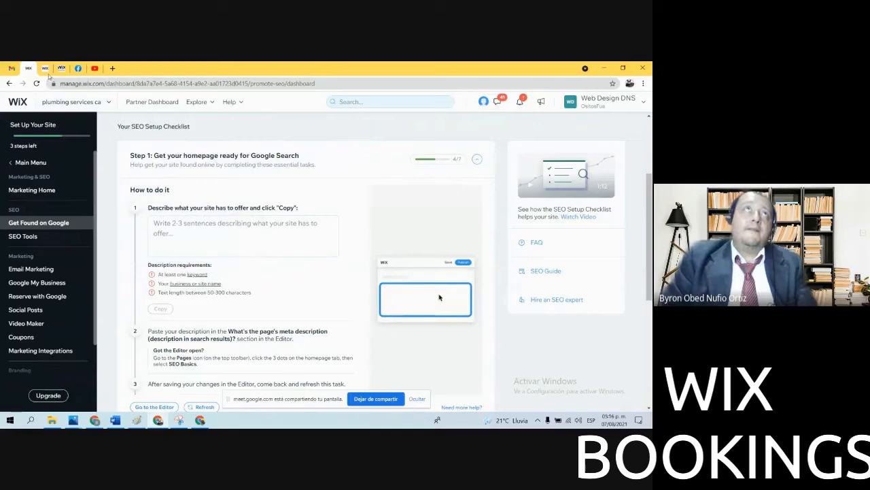
pyautogui.moveTo(202, 276)
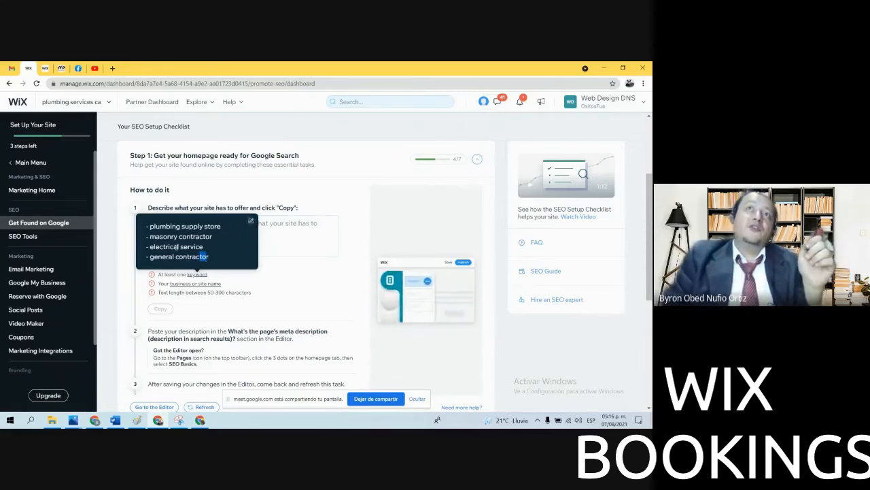
pyautogui.moveTo(210, 257); pyautogui.dragTo(147, 225)
pyautogui.rightClick(158, 225)
pyautogui.click(175, 232)
# Switch to the site editor, paste the copied keyword list as the HOME page's meta description, and save the site
pyautogui.click(45, 69)
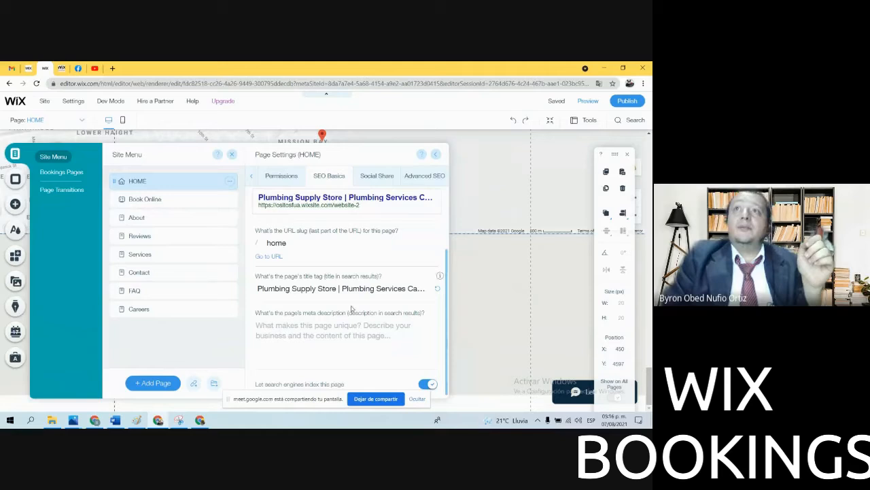
pyautogui.click(275, 330)
pyautogui.rightClick(272, 329)
pyautogui.click(286, 270)
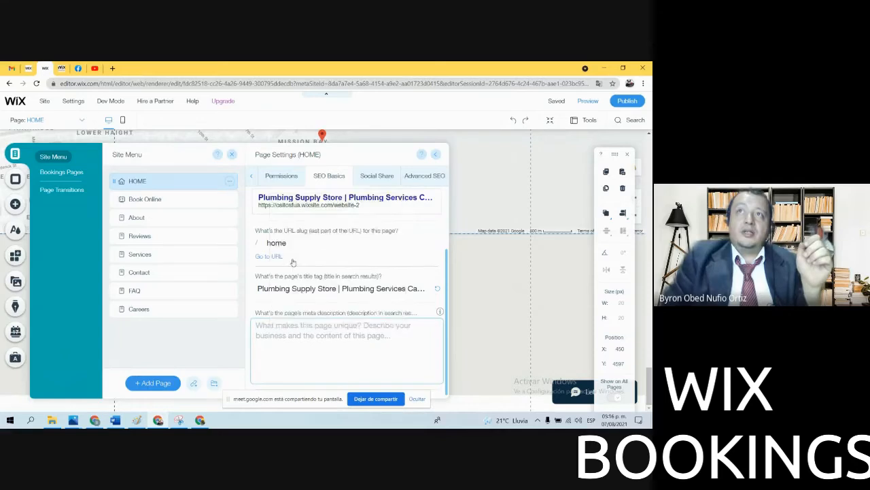
pyautogui.scroll(3, 395, 347)
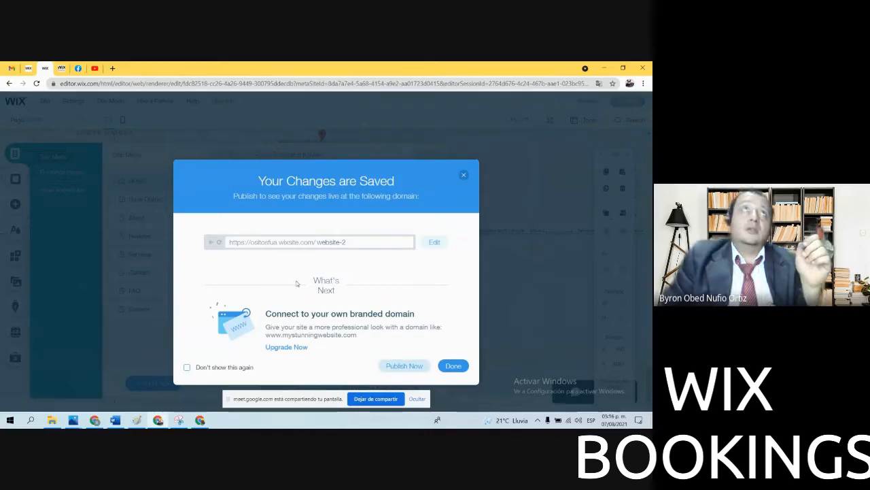
pyautogui.click(453, 366)
# Go back to the SEO checklist, refresh the homepage description task and reload the dashboard page
pyautogui.click(29, 69)
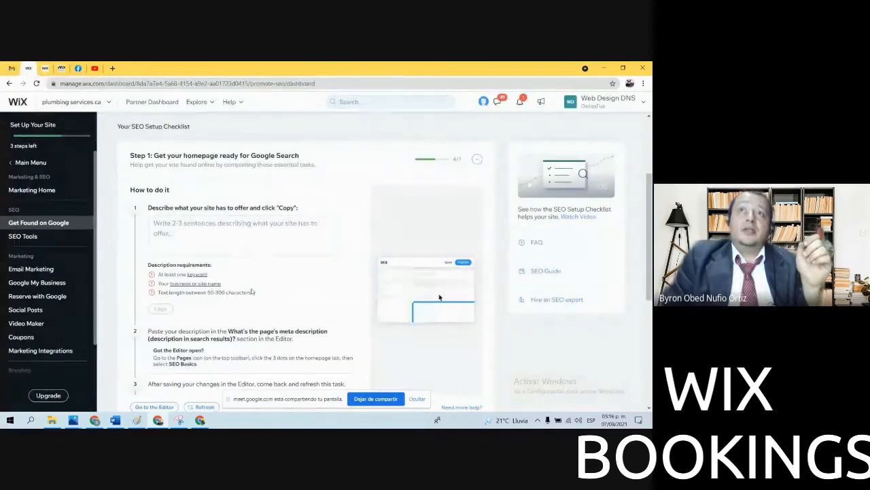
pyautogui.scroll(-2, 231, 309)
pyautogui.click(204, 322)
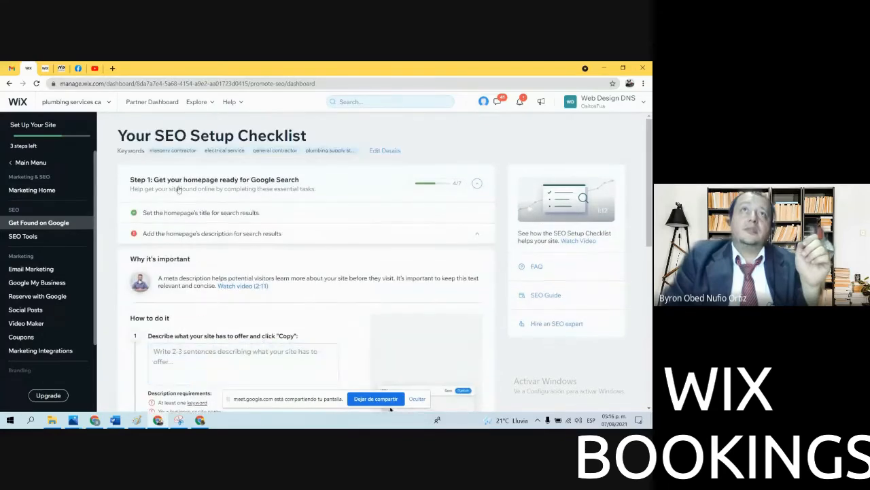
pyautogui.scroll(-3, 242, 308)
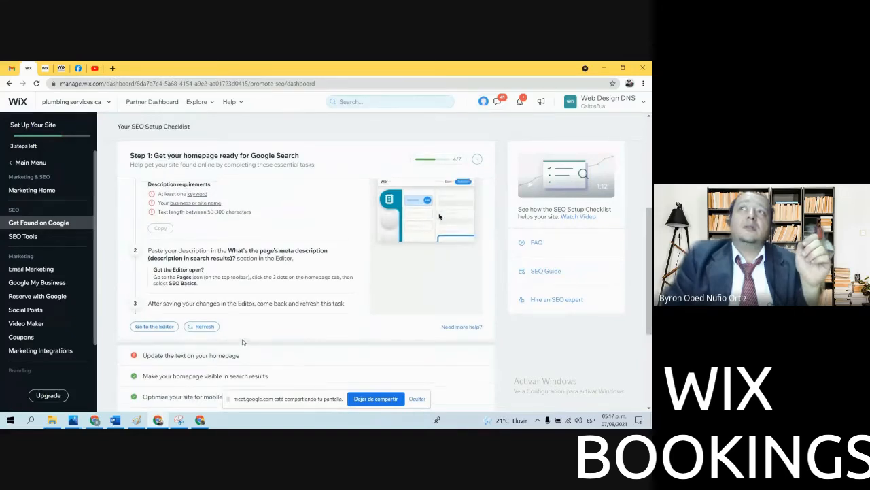
pyautogui.scroll(2, 242, 342)
pyautogui.click(37, 83)
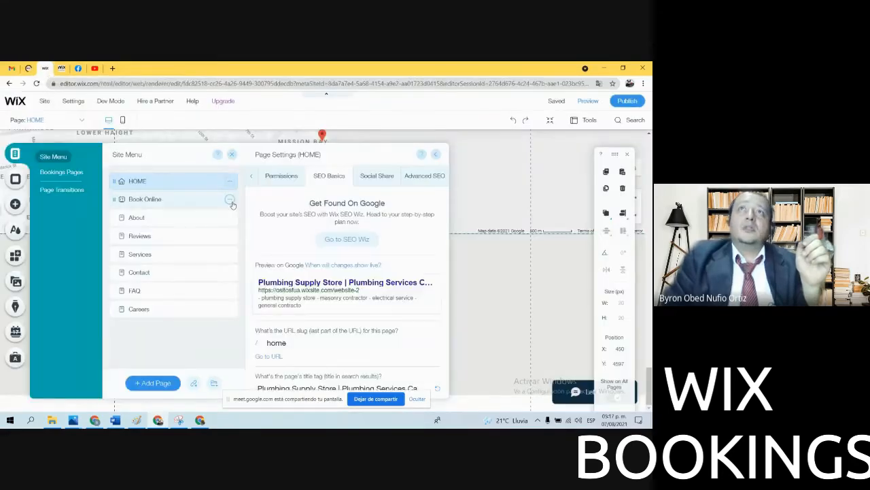
# In the site editor, open the Book Online page's SEO basics and paste the keyword list as its meta description
pyautogui.click(230, 201)
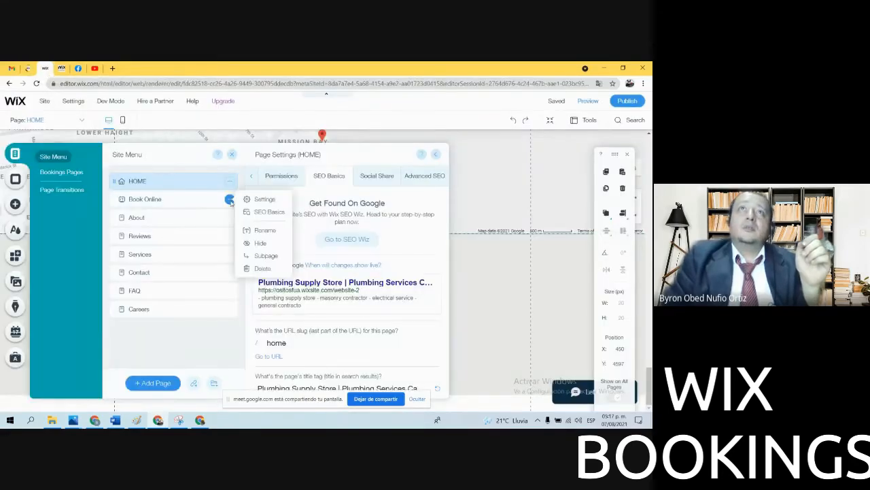
pyautogui.click(164, 196)
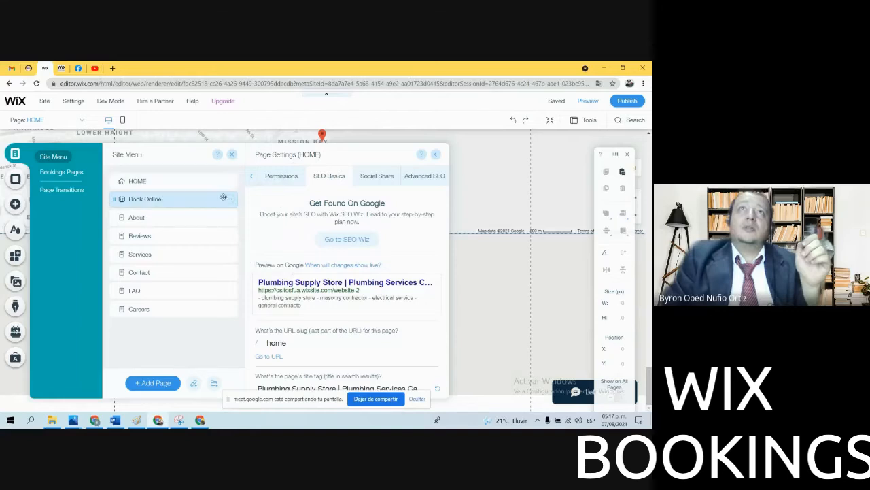
pyautogui.click(161, 201)
pyautogui.click(230, 199)
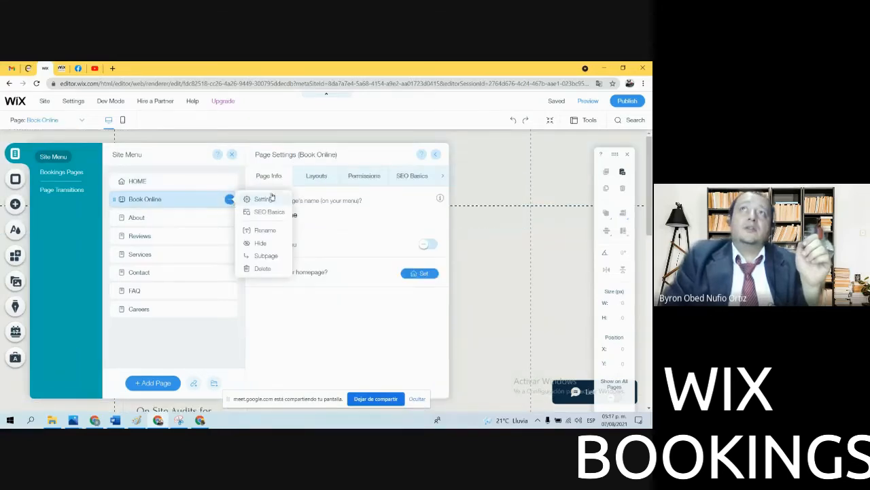
pyautogui.click(416, 179)
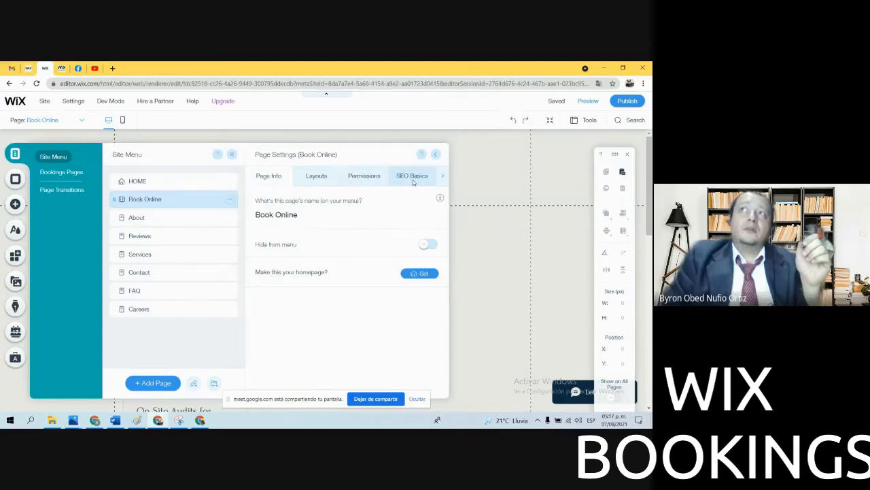
pyautogui.click(413, 179)
pyautogui.scroll(-2, 345, 316)
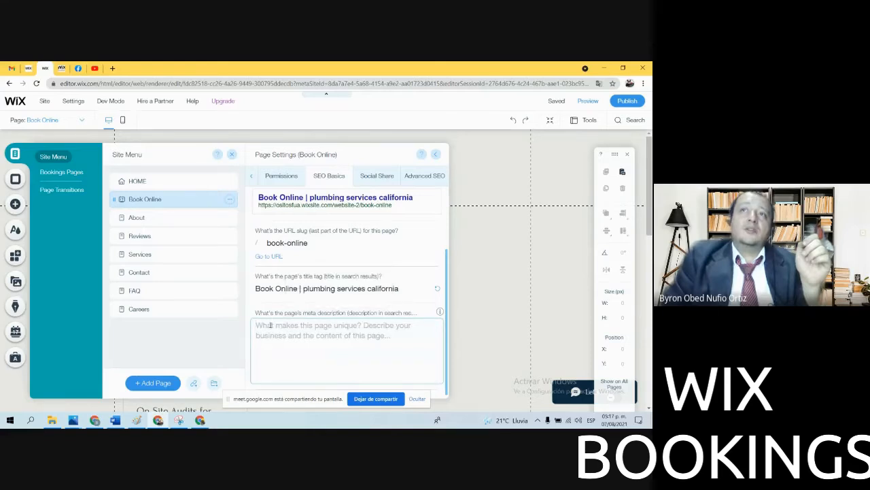
pyautogui.rightClick(269, 330)
pyautogui.click(293, 266)
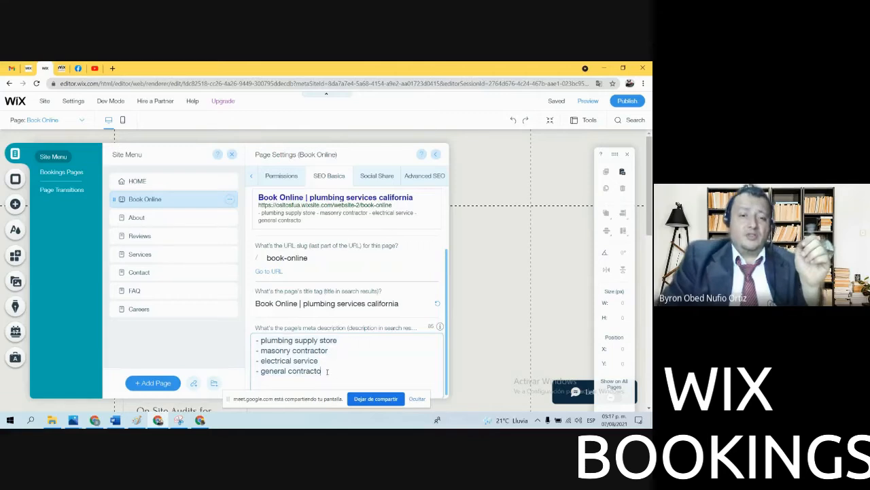
# Copy the entire meta description text of the Book Online page
pyautogui.hotkey('ctrl', 'a')
pyautogui.hotkey('ctrl', 'c')
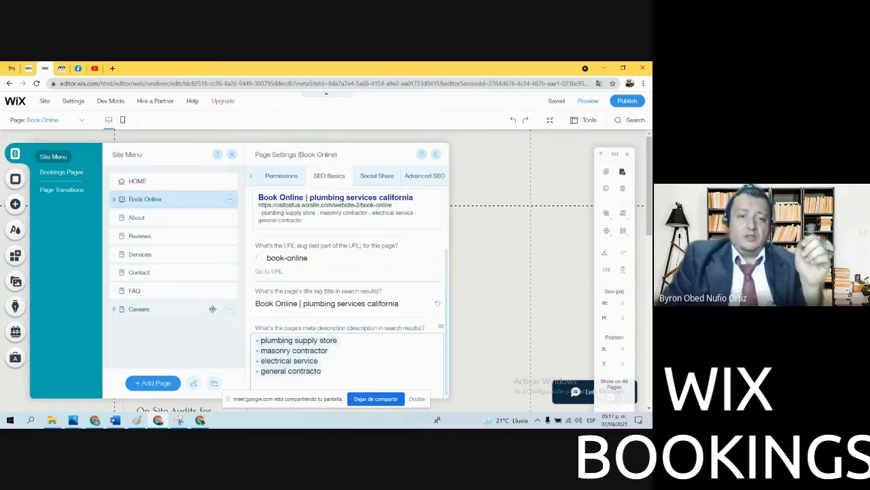
pyautogui.rightClick(280, 343)
pyautogui.click(311, 241)
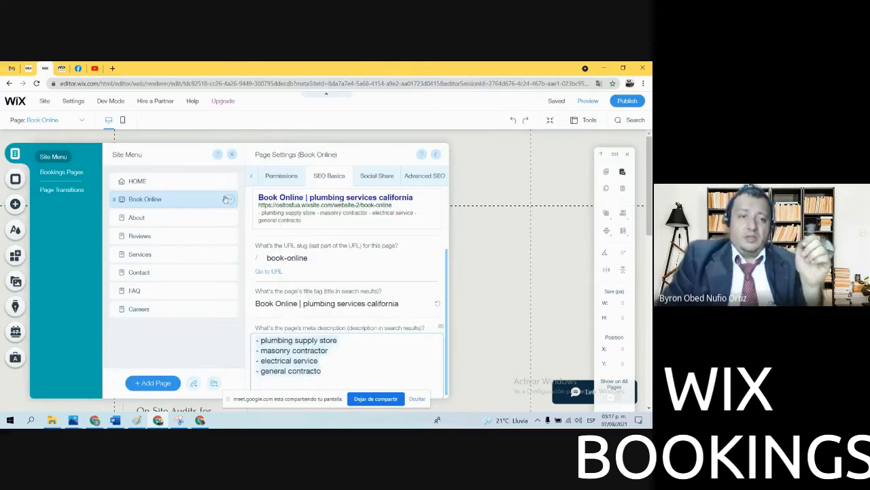
# Open the About page's SEO basics and paste the copied keyword list as its meta description
pyautogui.click(229, 218)
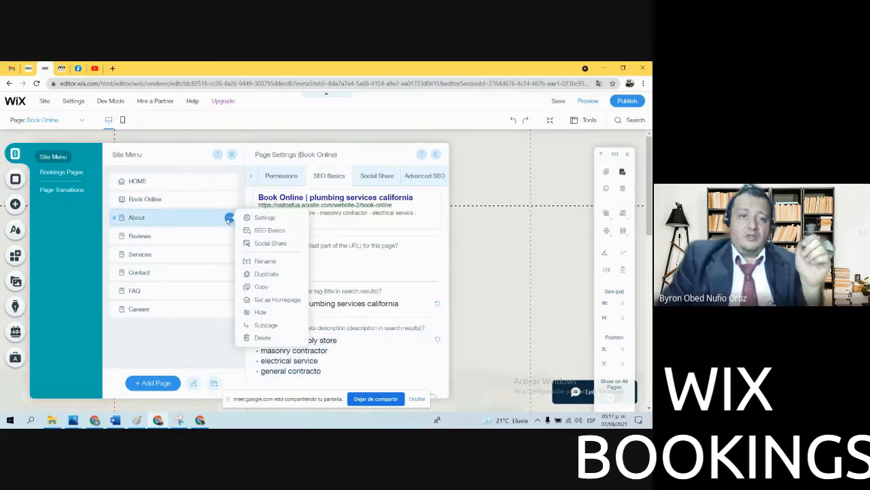
pyautogui.click(259, 220)
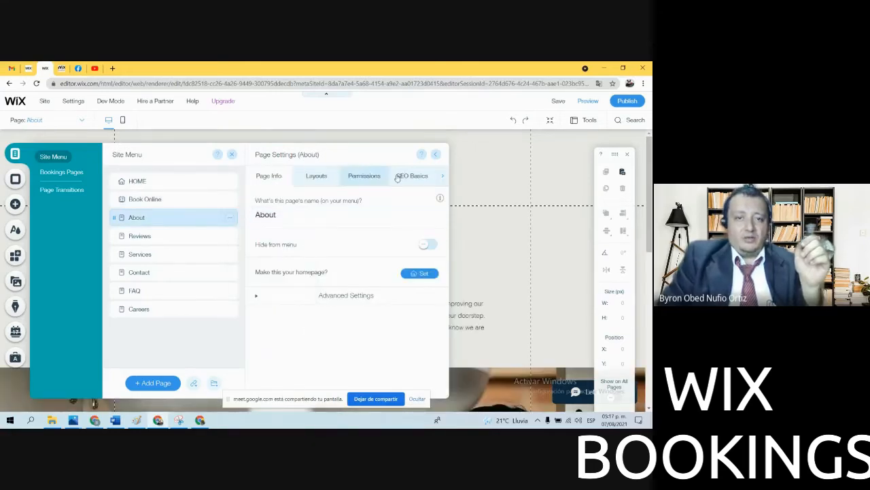
pyautogui.click(407, 177)
pyautogui.scroll(-2, 347, 282)
pyautogui.click(307, 330)
pyautogui.rightClick(307, 330)
pyautogui.click(347, 267)
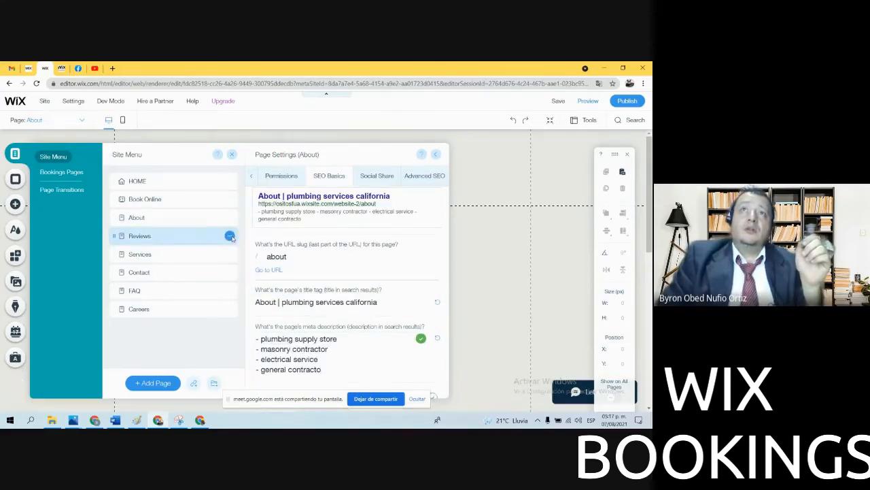
# Open the Reviews page's SEO basics and paste the copied keyword list as its meta description
pyautogui.click(229, 236)
pyautogui.click(267, 236)
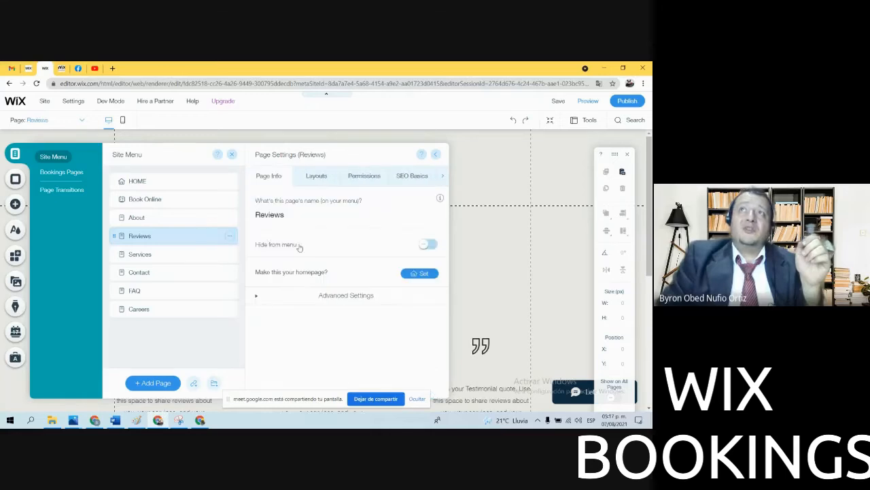
pyautogui.click(410, 176)
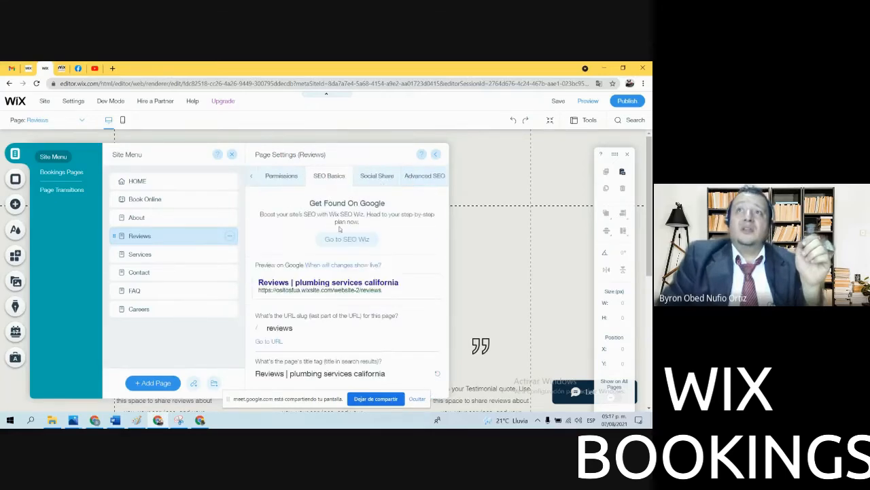
pyautogui.scroll(-3, 299, 326)
pyautogui.click(299, 340)
pyautogui.rightClick(285, 336)
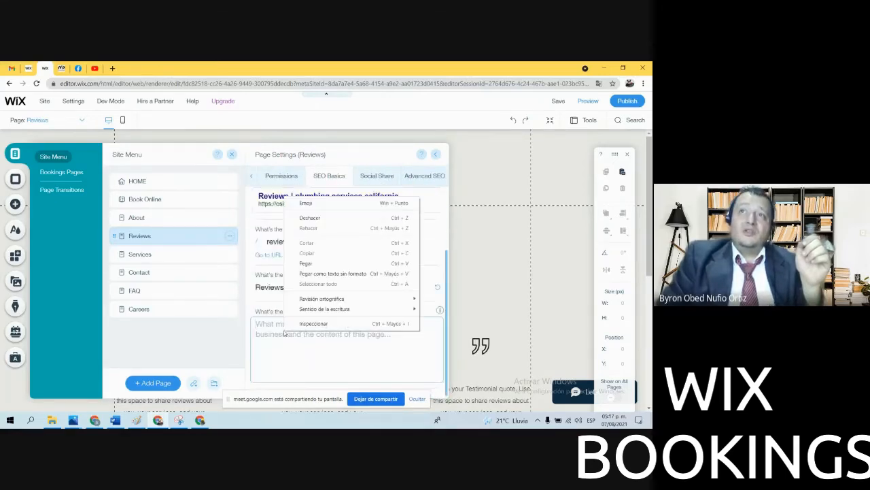
pyautogui.click(319, 264)
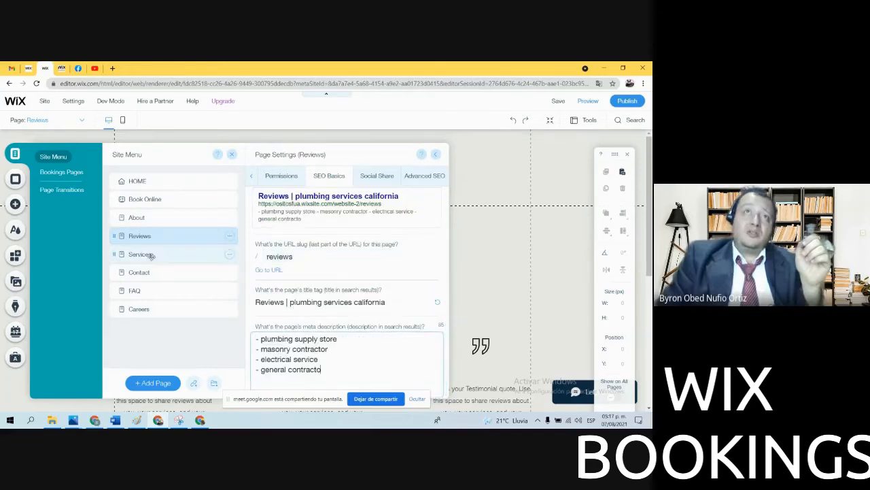
# Open the Services page's SEO basics and paste the copied keyword list as its meta description
pyautogui.click(192, 254)
pyautogui.click(232, 254)
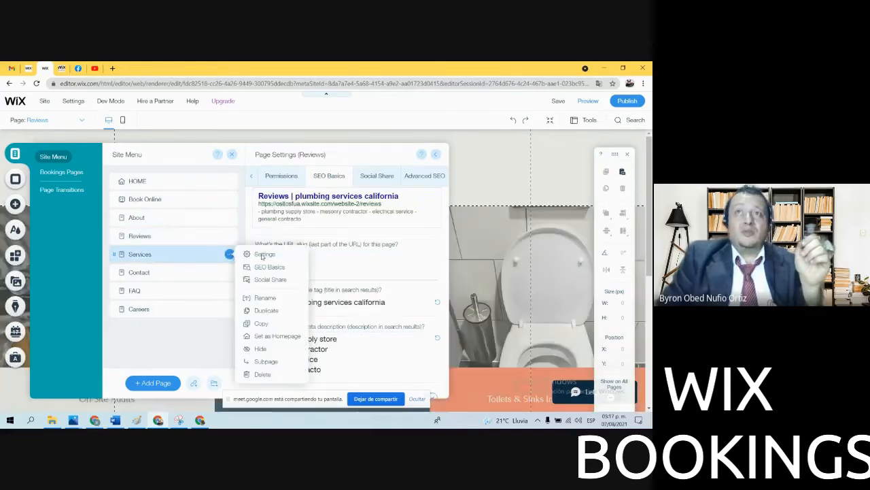
pyautogui.click(265, 256)
pyautogui.click(410, 176)
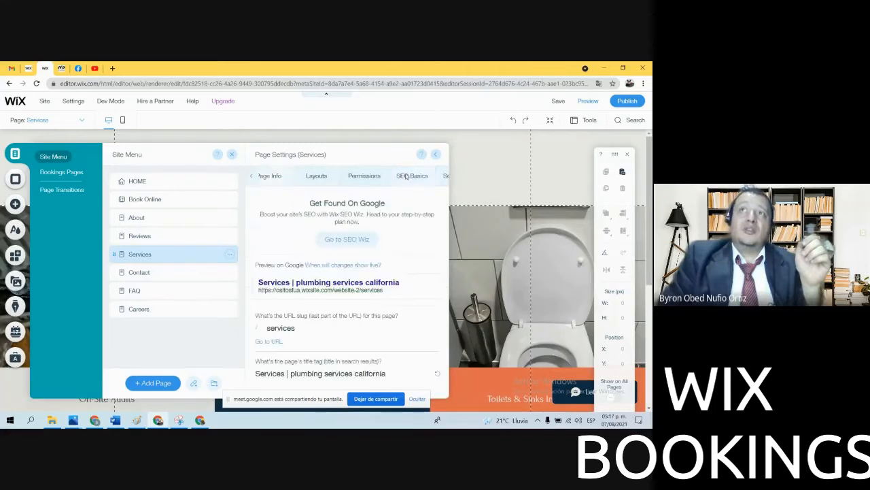
pyautogui.scroll(-2, 284, 351)
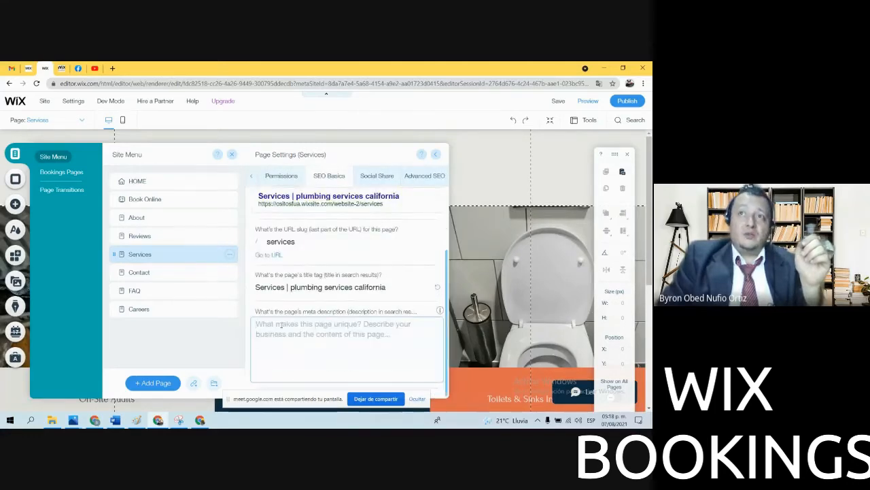
pyautogui.rightClick(281, 338)
pyautogui.click(315, 258)
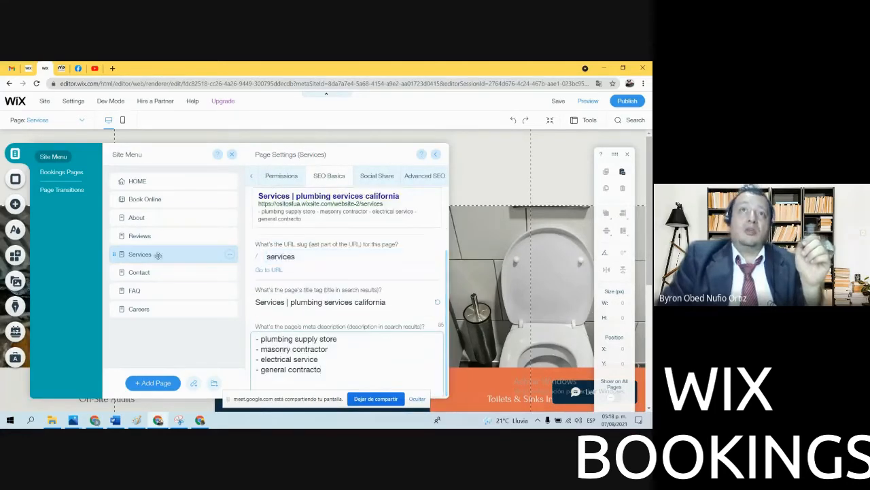
# Open the Contact page's SEO basics and paste the copied keyword list as its meta description
pyautogui.click(233, 272)
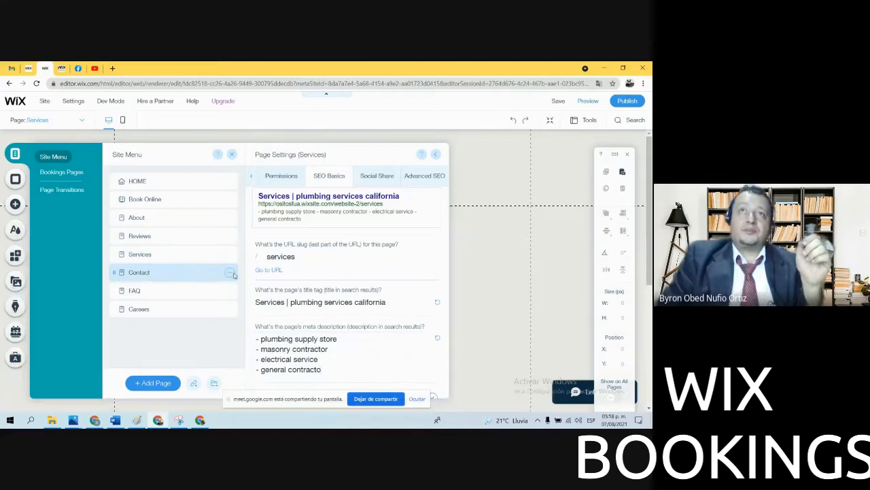
pyautogui.click(230, 272)
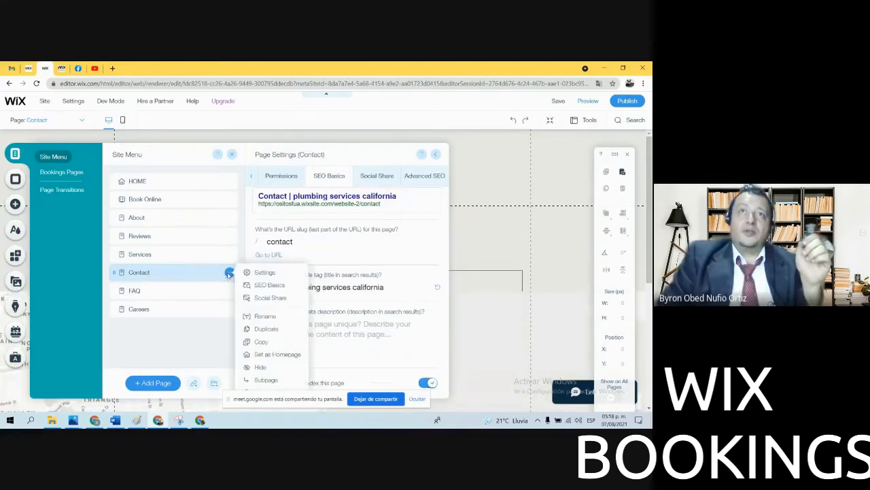
pyautogui.click(265, 272)
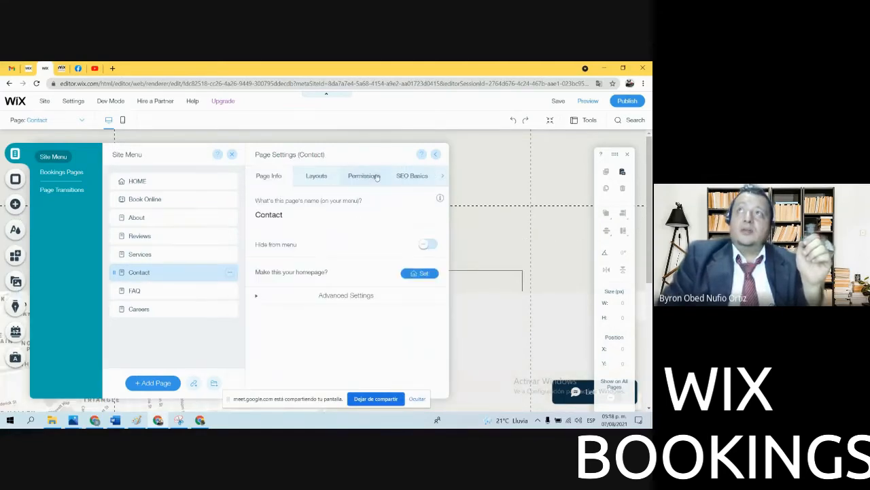
pyautogui.click(412, 176)
pyautogui.scroll(-2, 316, 327)
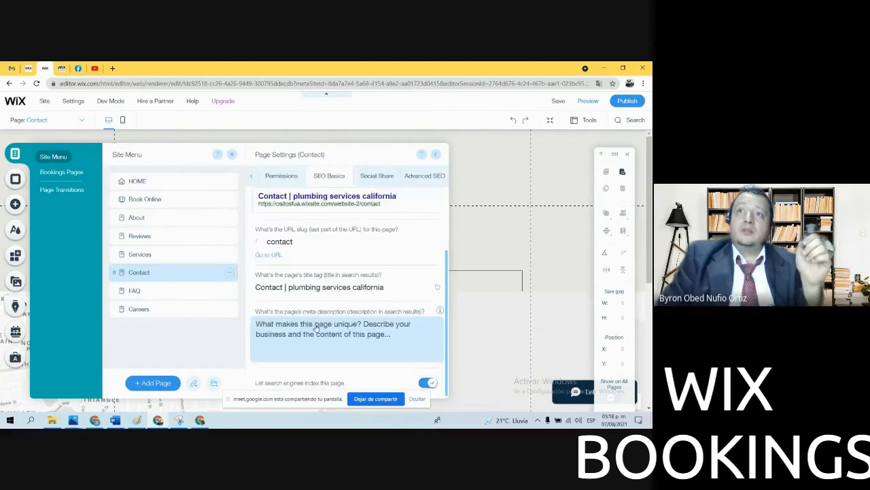
pyautogui.rightClick(316, 329)
pyautogui.click(344, 264)
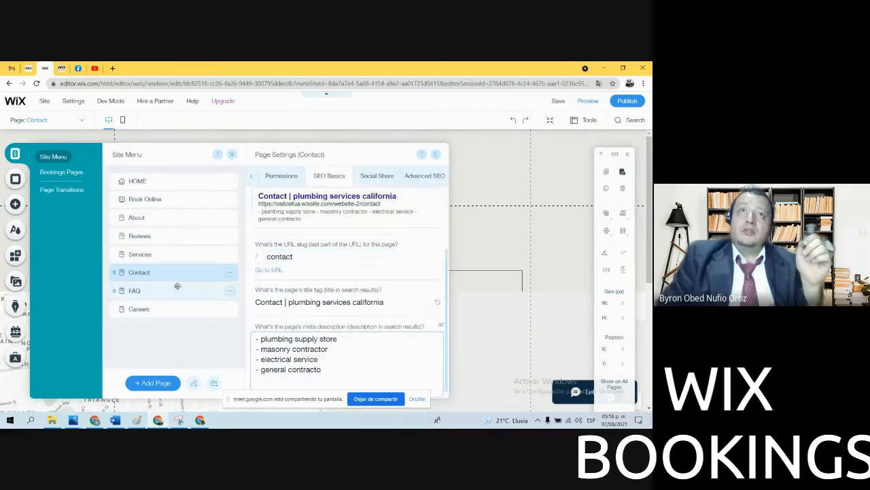
# Open the FAQ page's SEO basics and paste the copied keyword list as its meta description
pyautogui.click(230, 291)
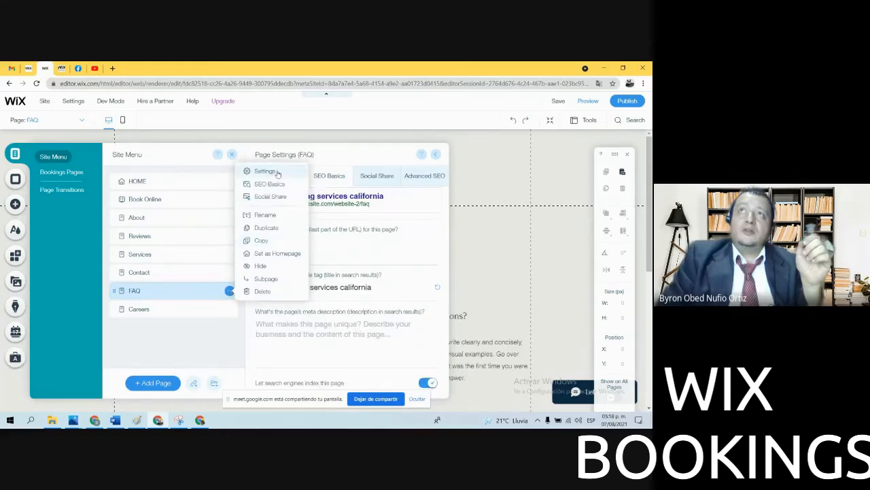
pyautogui.click(290, 335)
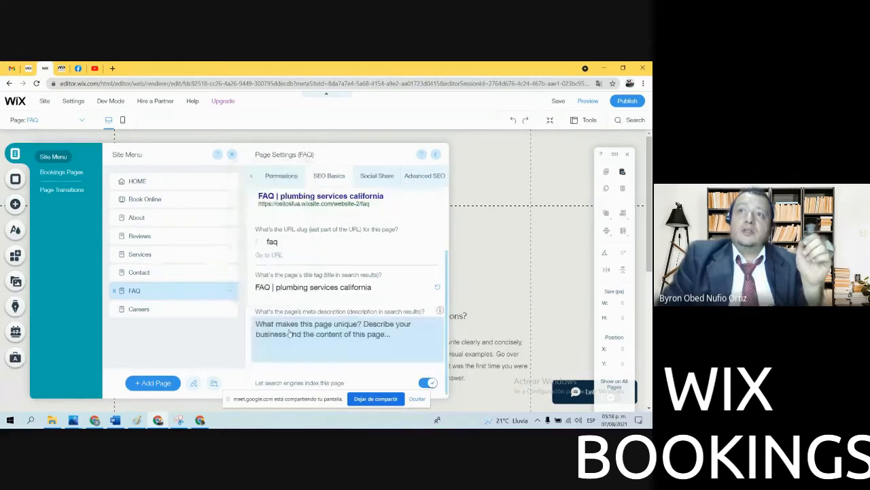
pyautogui.hotkey('ctrl', 'v')
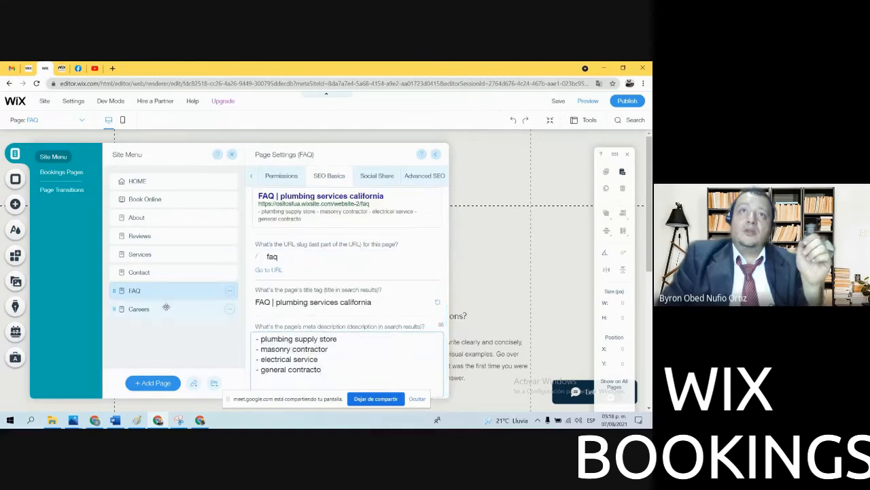
# Open the Careers page's SEO basics and paste the copied keyword list as its meta description
pyautogui.click(166, 308)
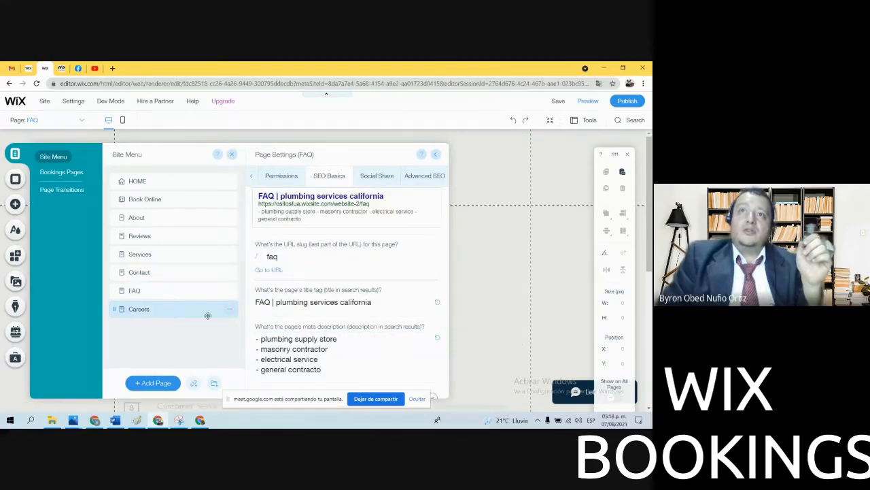
pyautogui.rightClick(304, 329)
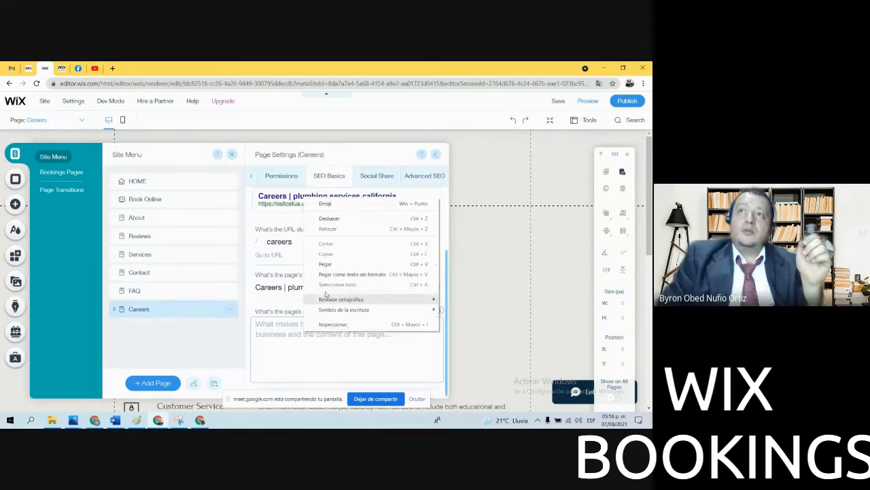
pyautogui.click(326, 263)
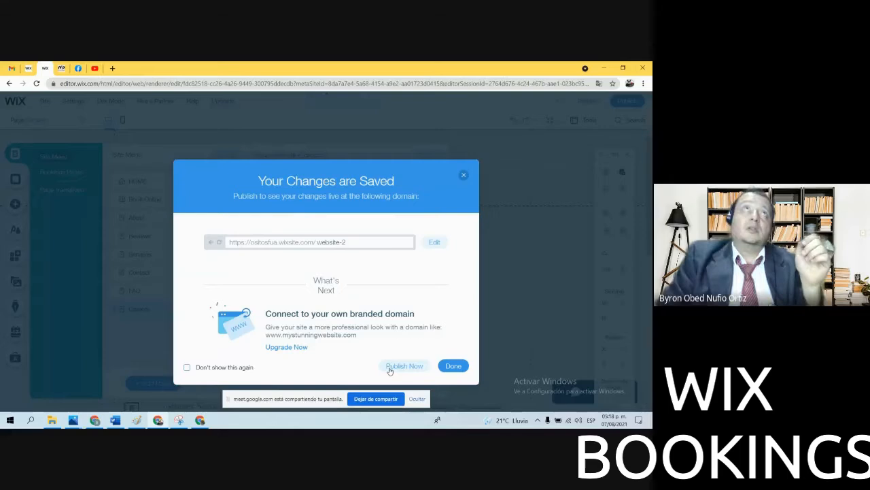
# Save and publish the site's changes, and reload the live website
pyautogui.click(401, 365)
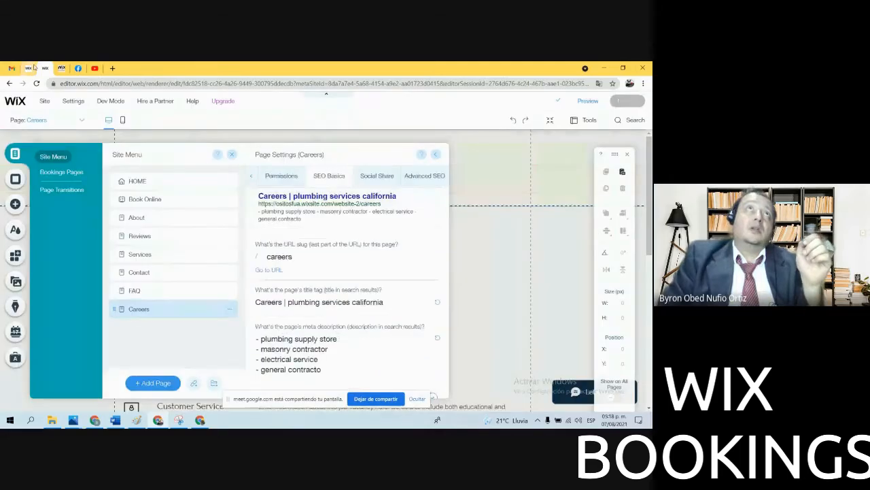
pyautogui.click(61, 68)
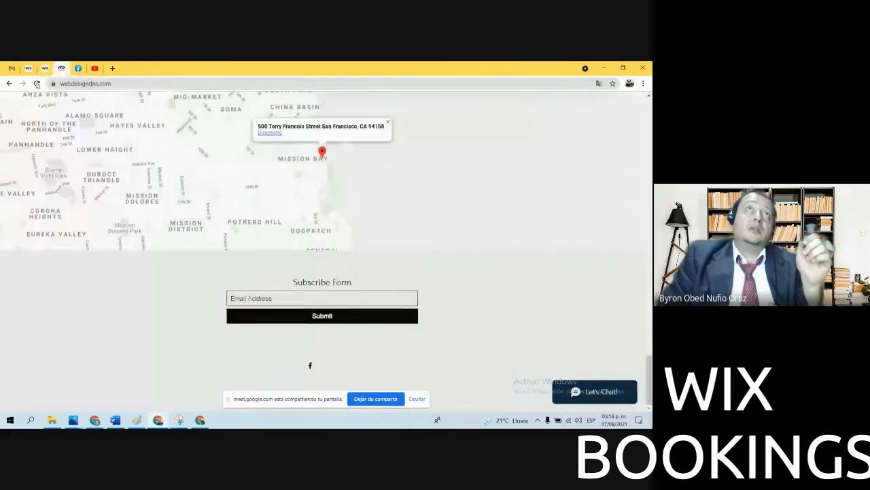
pyautogui.click(36, 82)
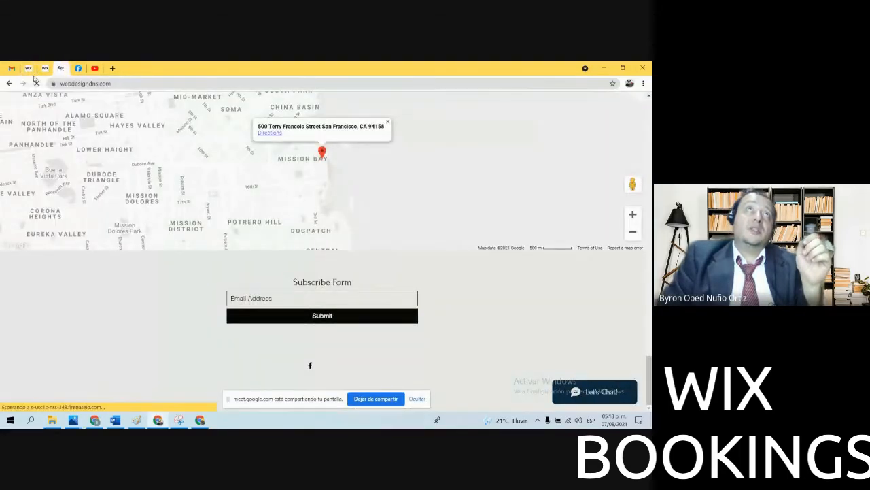
# In the SEO setup checklist, refresh the homepage description task and review its description requirements
pyautogui.click(29, 68)
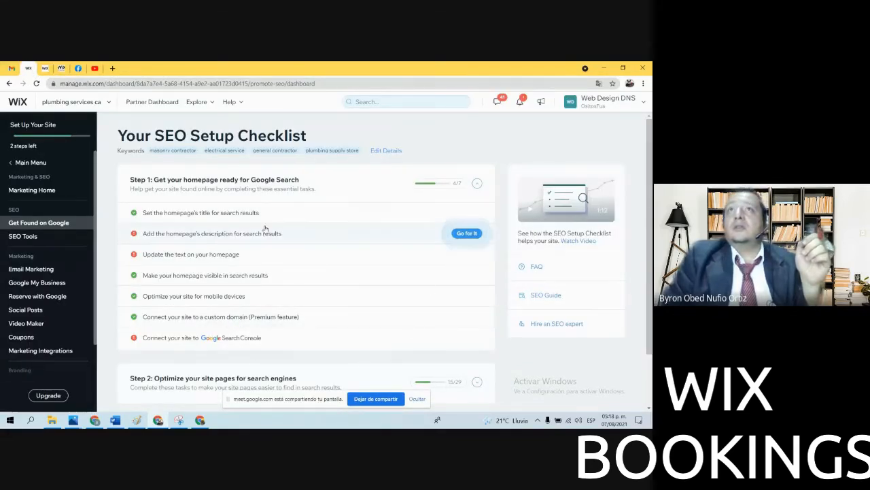
pyautogui.click(168, 233)
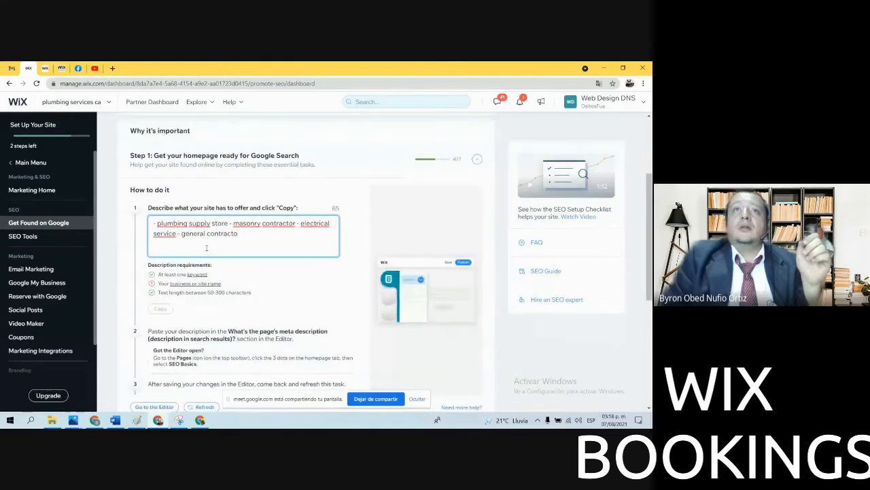
pyautogui.scroll(-1, 204, 292)
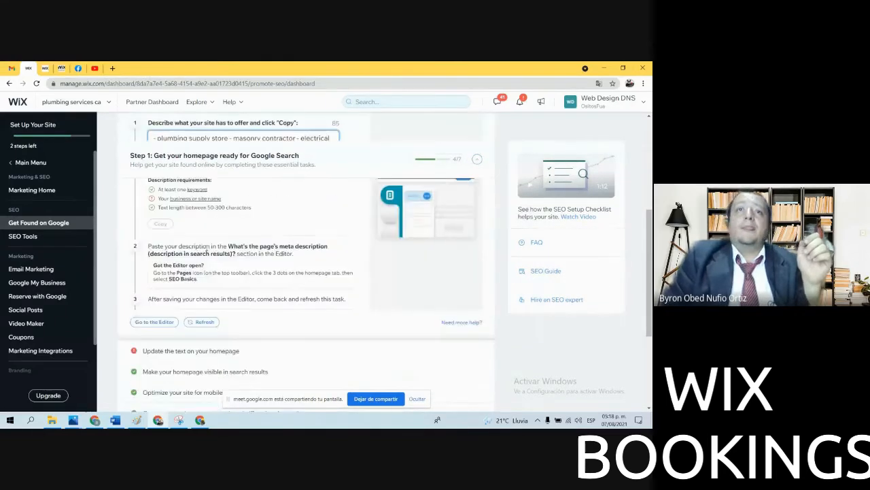
pyautogui.click(210, 320)
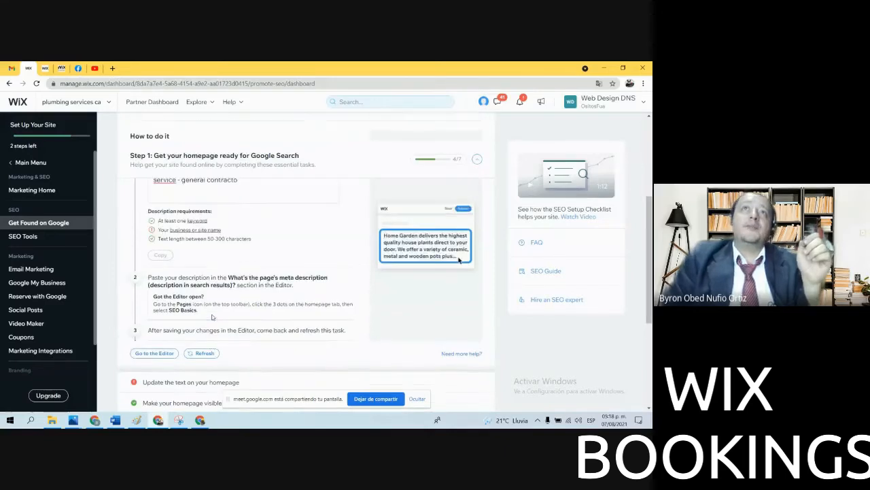
pyautogui.scroll(-1, 265, 350)
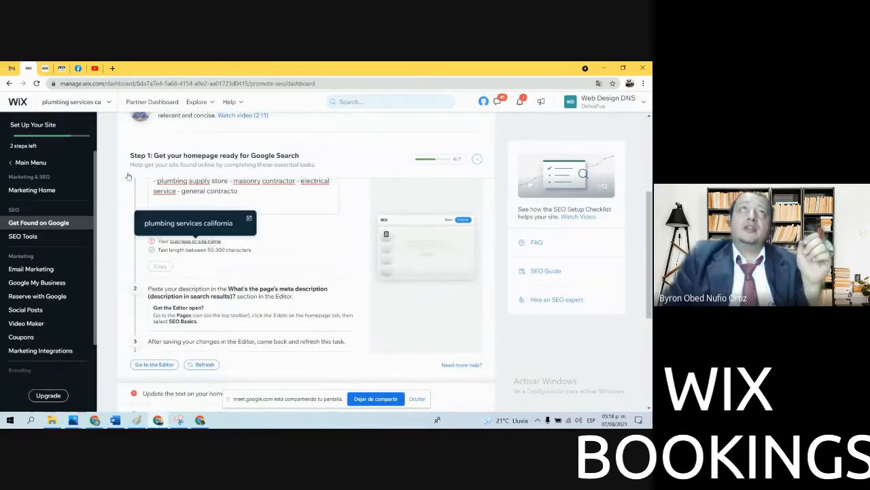
pyautogui.moveTo(205, 246)
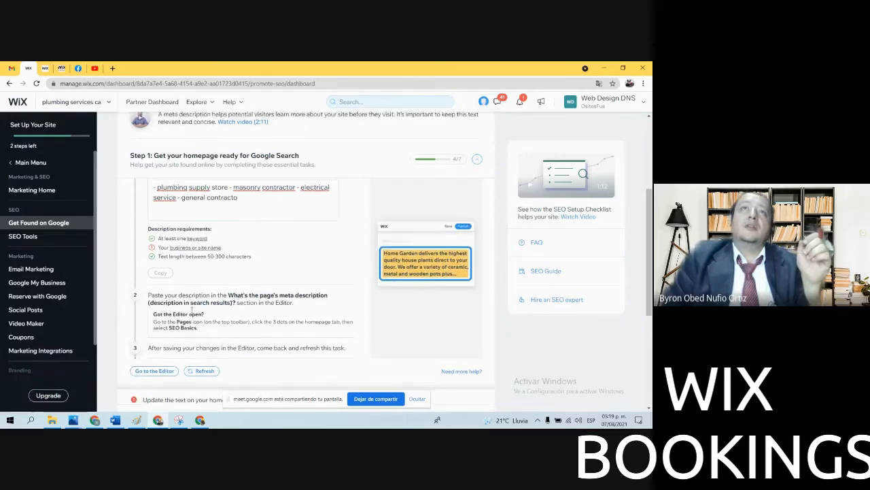
pyautogui.scroll(1, 192, 313)
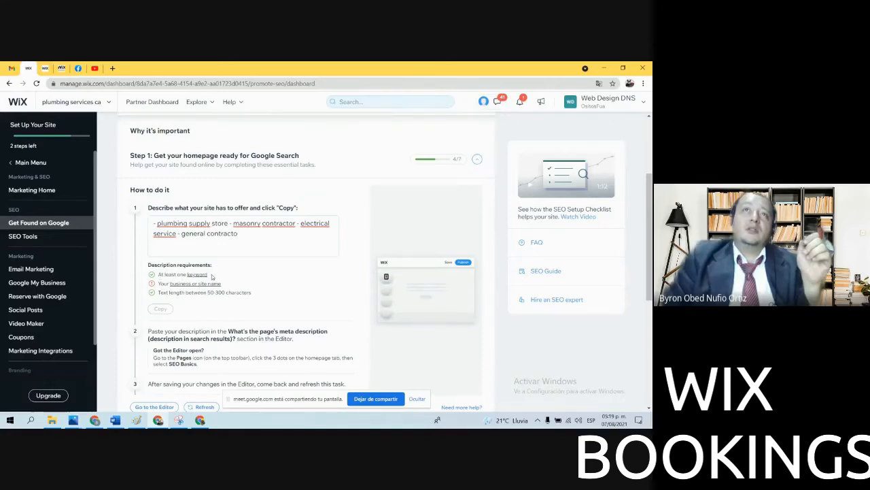
# Copy the business name "plumbing services california" from the homepage description requirements
pyautogui.moveTo(200, 288)
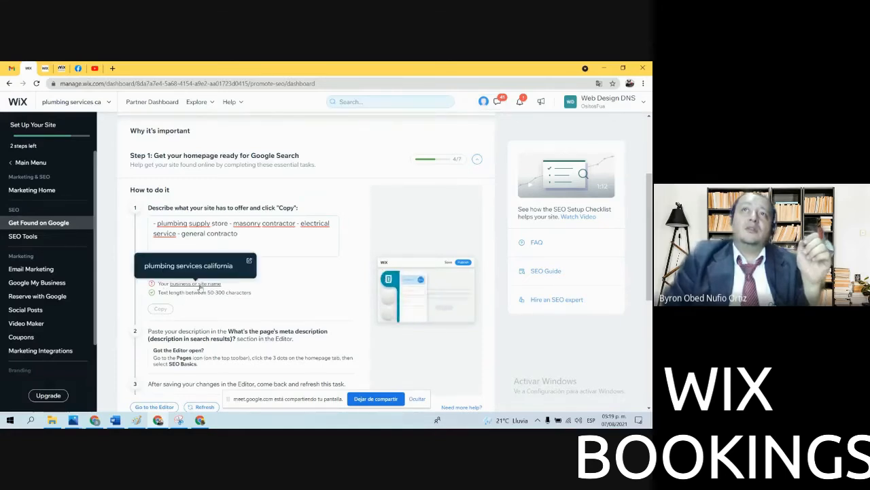
pyautogui.moveTo(235, 270); pyautogui.dragTo(143, 266)
pyautogui.rightClick(165, 265)
pyautogui.click(175, 270)
# In the site editor, insert "plumbing services california" above the keyword list in the Careers meta description, separated by a blank line
pyautogui.click(45, 68)
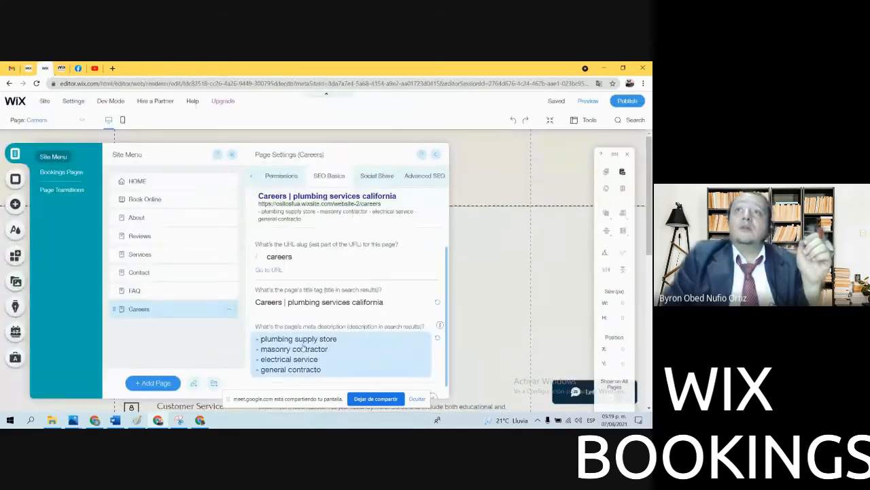
pyautogui.click(305, 347)
pyautogui.click(257, 339)
pyautogui.press('Return')
pyautogui.press('Return')
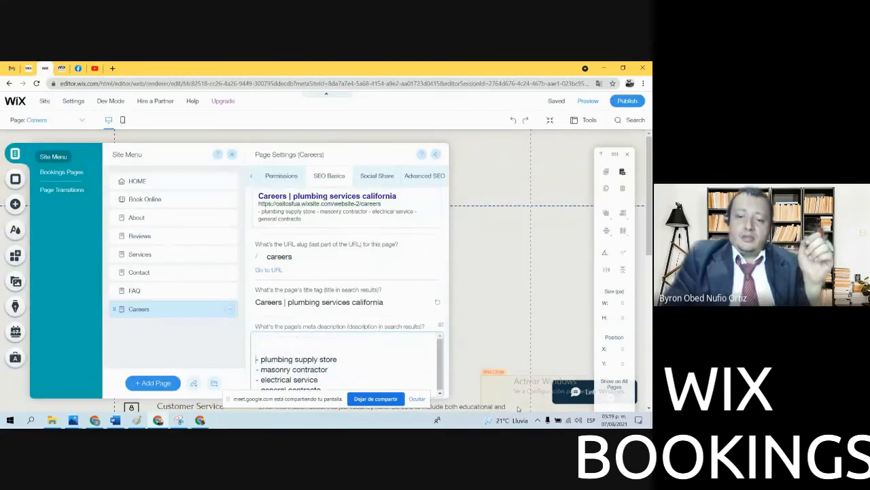
pyautogui.press('Up')
pyautogui.press('Up')
pyautogui.hotkey('ctrl', 'v')
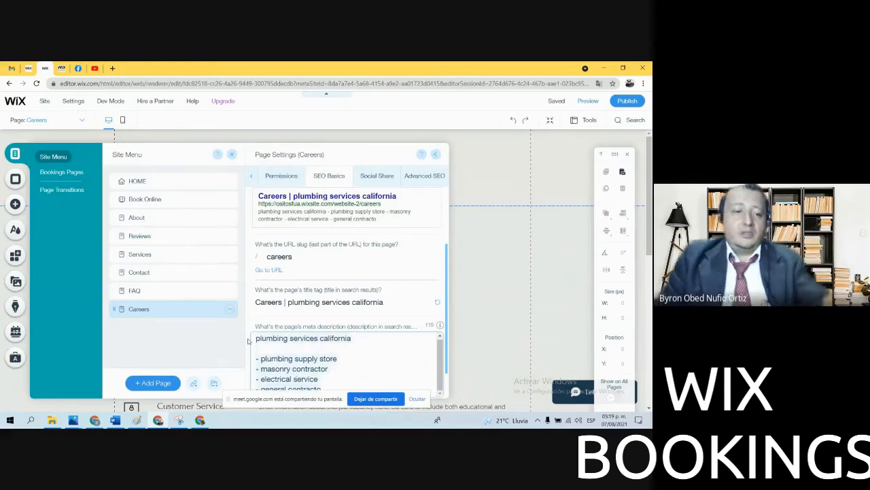
# Replace the FAQ page's meta description with the full Careers description, including "plumbing services california" above the keywords
pyautogui.click(180, 294)
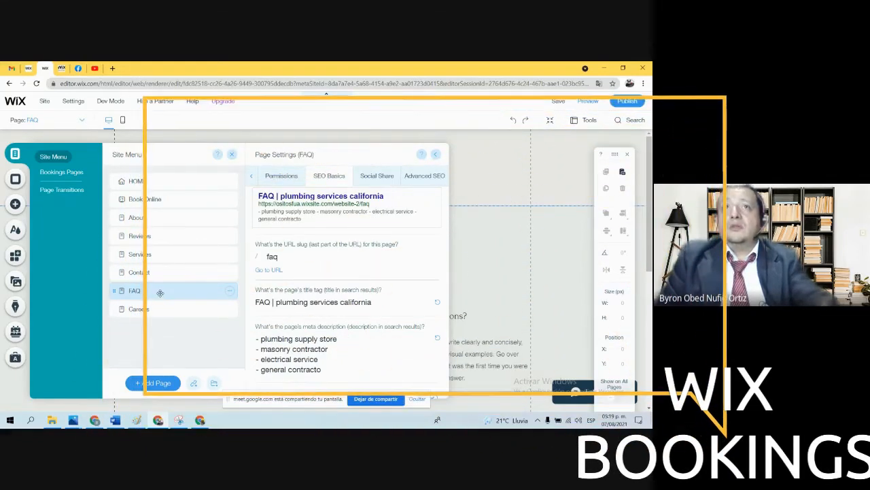
pyautogui.click(315, 349)
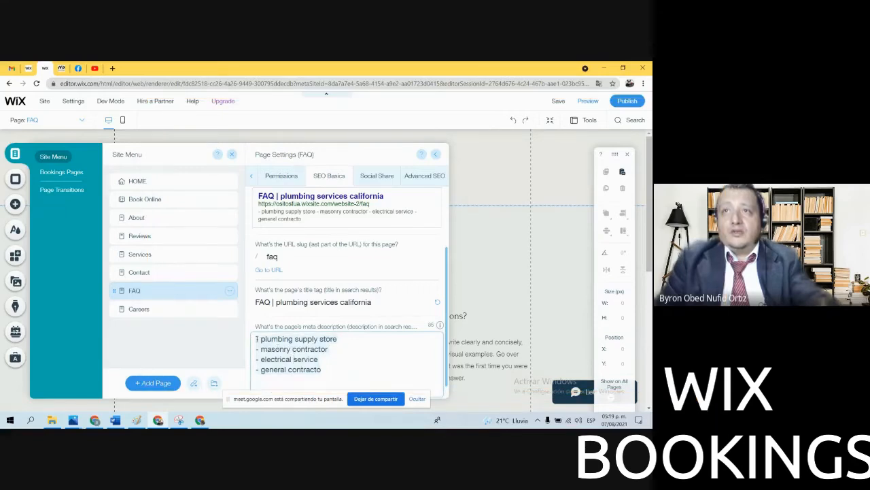
pyautogui.hotkey('ctrl', 'v')
pyautogui.click(281, 347)
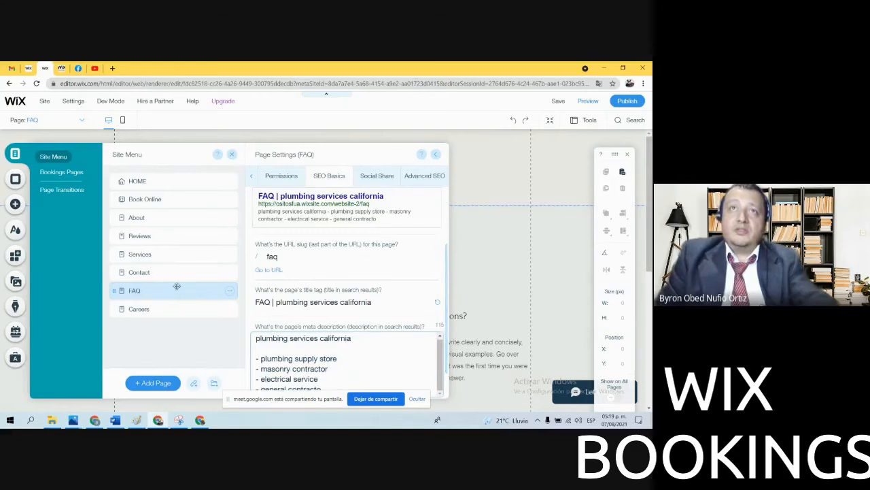
# Replace the Contact and Services pages' meta descriptions with the copied text that starts with "plumbing services california"
pyautogui.click(206, 272)
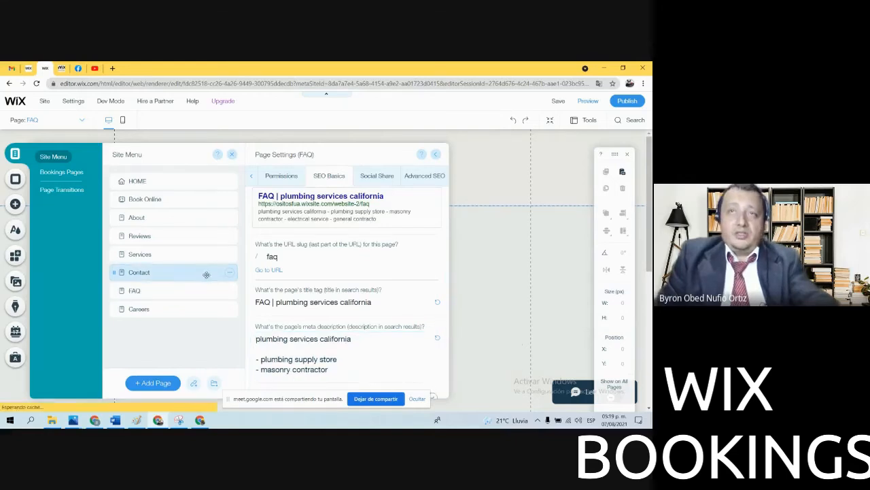
pyautogui.click(322, 339)
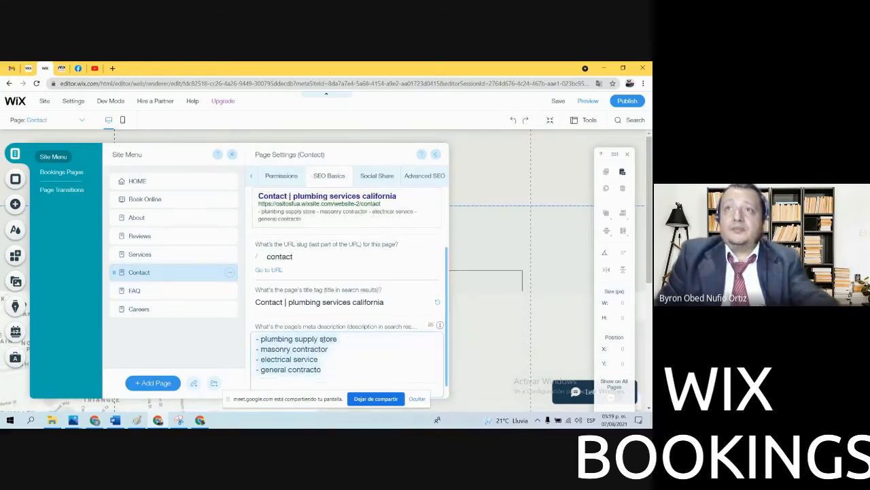
pyautogui.hotkey('ctrl', 'v')
pyautogui.click(168, 255)
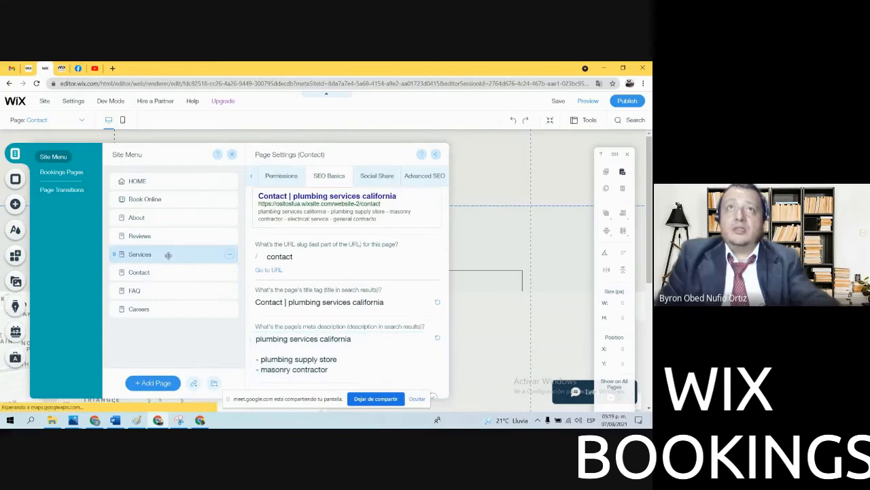
pyautogui.click(289, 358)
# Replace the Reviews and About pages' meta descriptions with the copied text that starts with "plumbing services california"
pyautogui.click(165, 236)
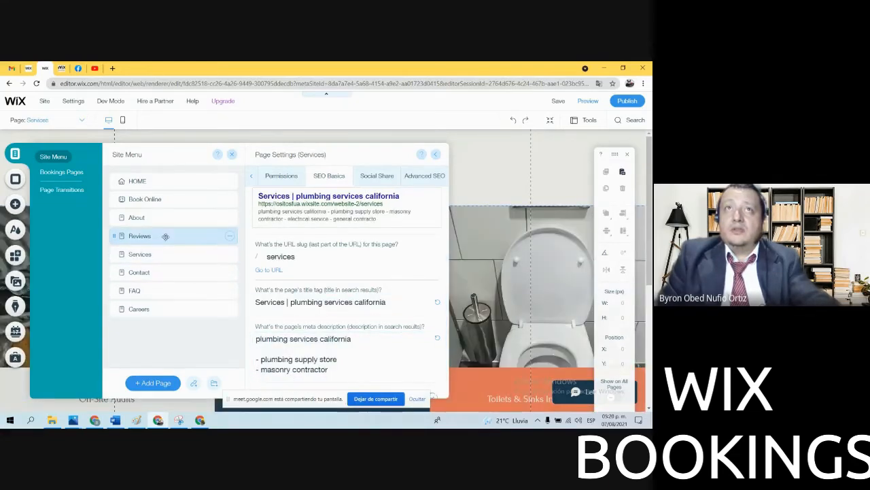
pyautogui.click(312, 338)
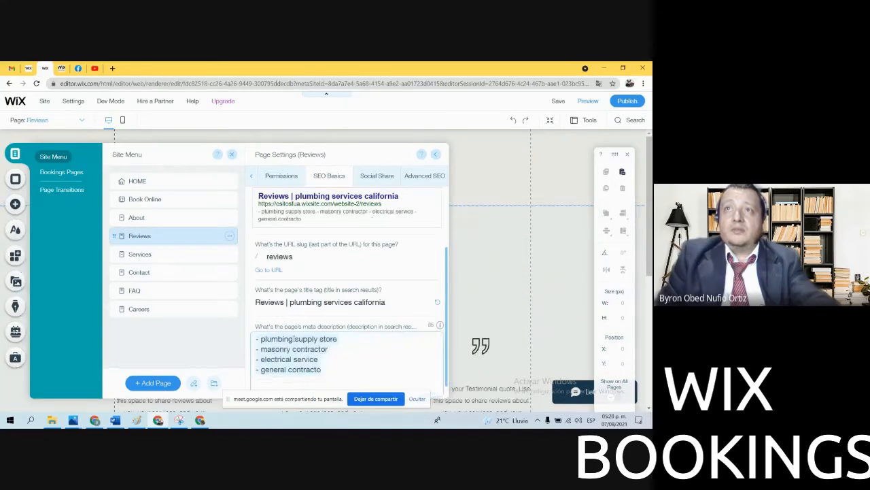
pyautogui.click(170, 217)
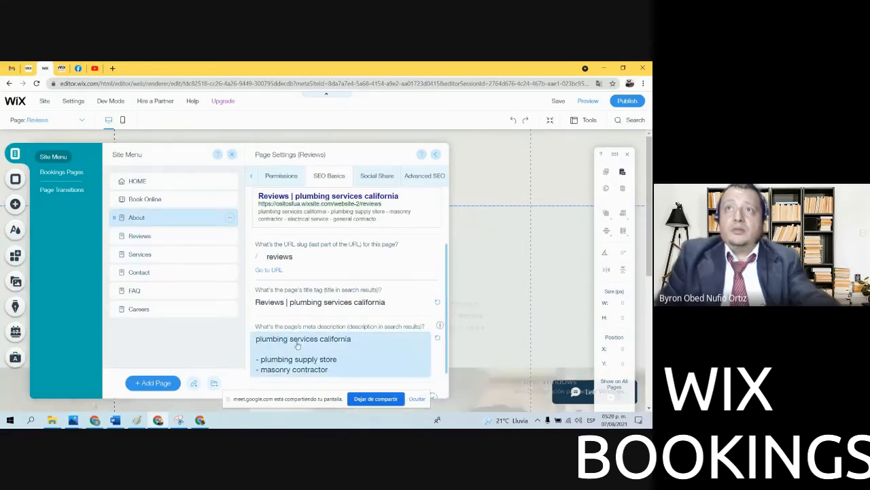
pyautogui.hotkey('ctrl', 'v')
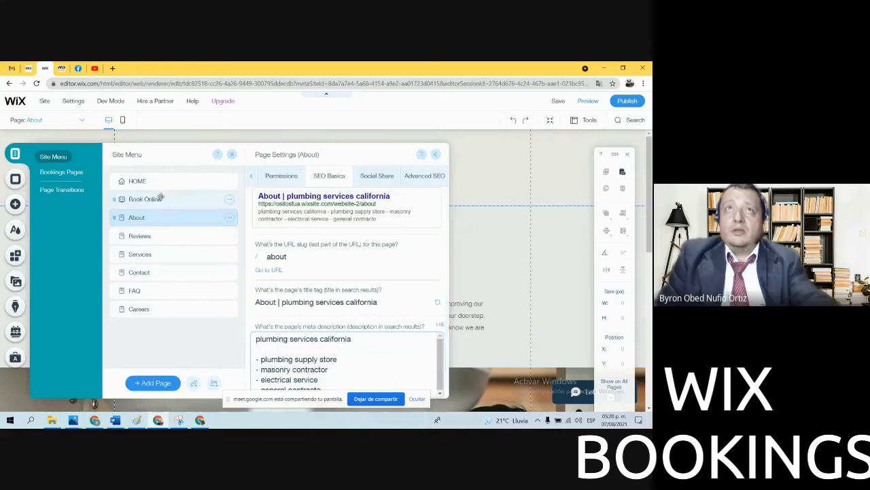
# Replace the Book Online page's meta description with the copied text that starts with "plumbing services california" and save the site
pyautogui.click(161, 198)
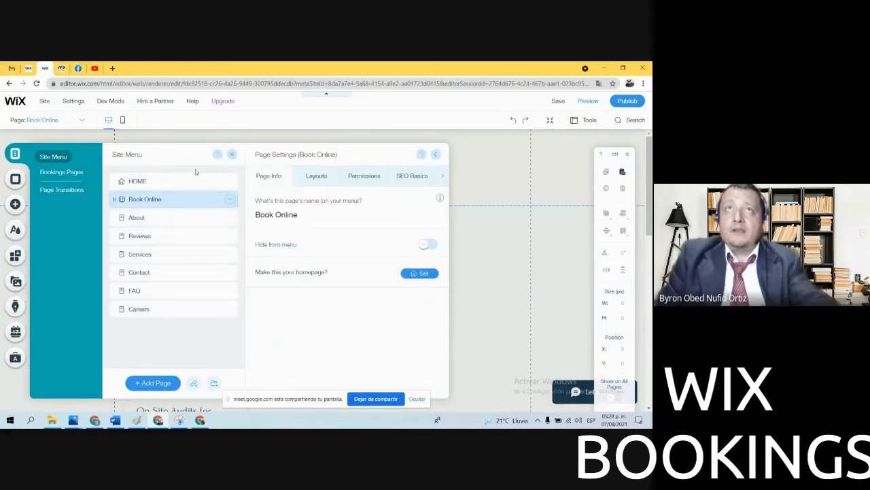
pyautogui.click(168, 181)
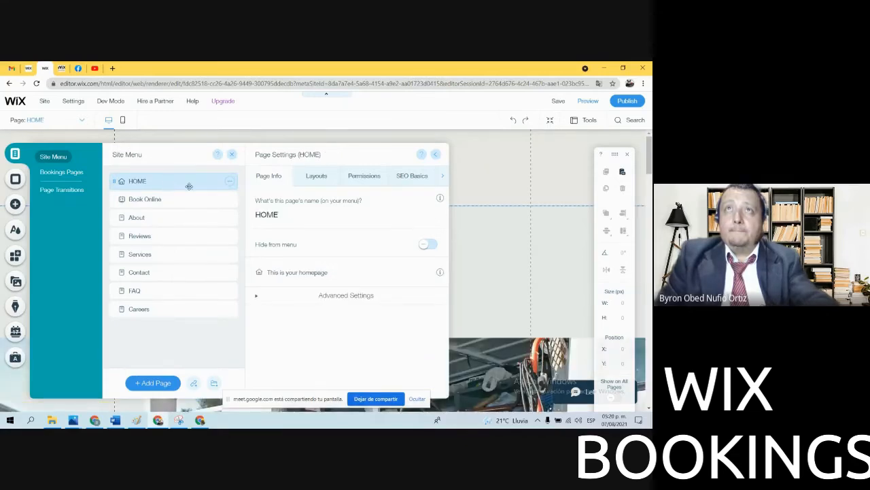
pyautogui.click(412, 176)
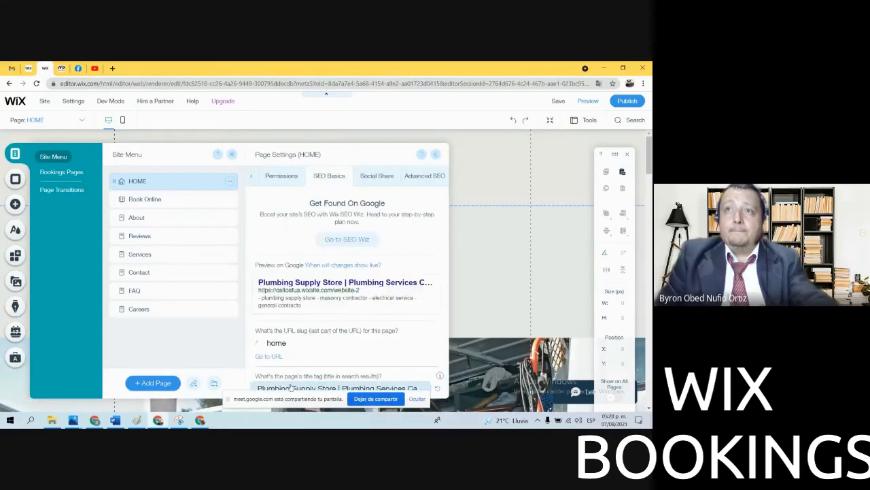
pyautogui.click(219, 199)
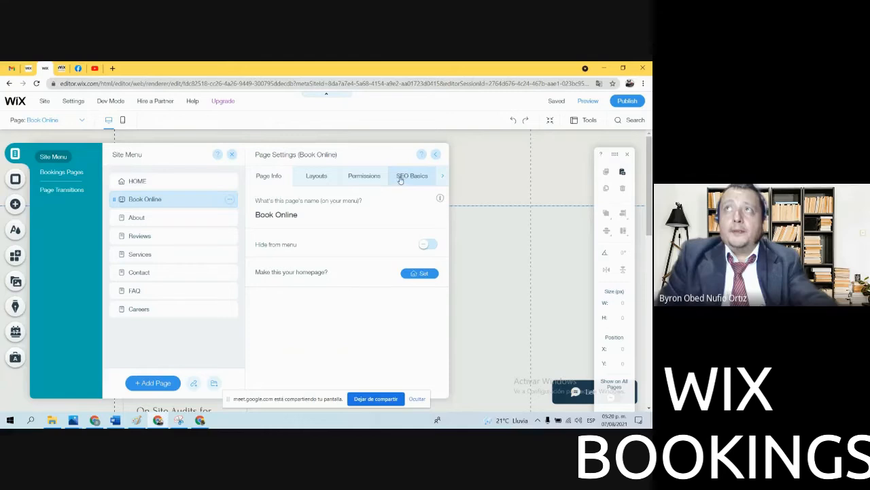
pyautogui.click(412, 176)
pyautogui.scroll(-3, 316, 363)
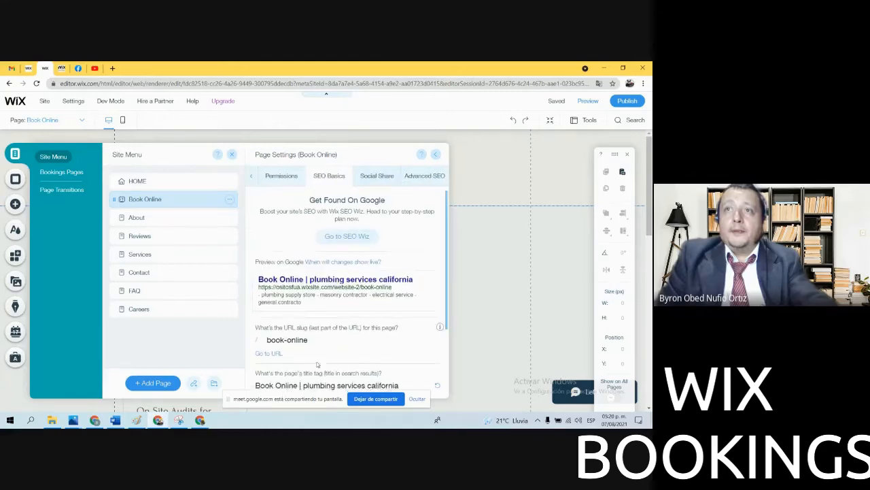
pyautogui.click(306, 339)
pyautogui.hotkey('ctrl', 'a')
pyautogui.hotkey('ctrl', 'v')
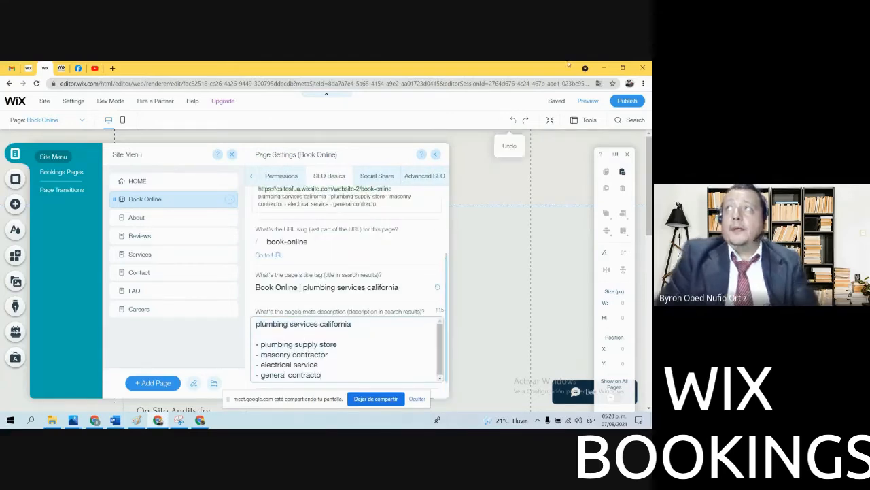
pyautogui.click(560, 106)
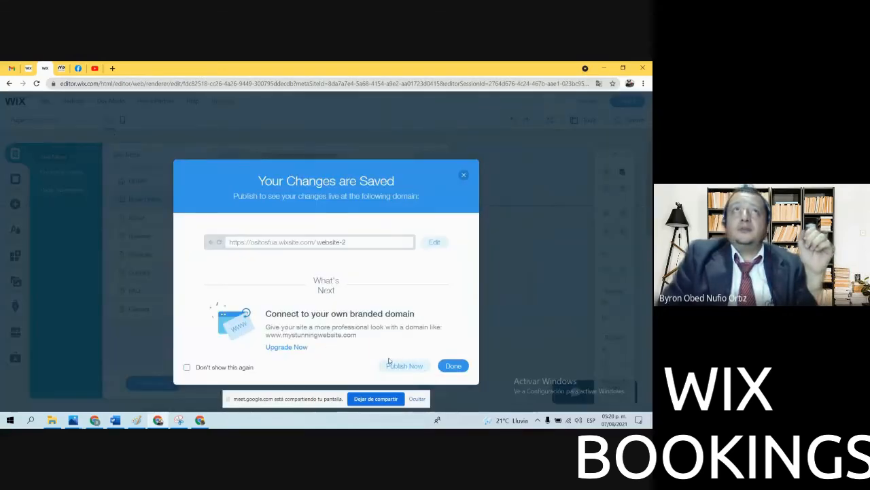
pyautogui.click(453, 366)
# Return to the SEO setup checklist, refresh the homepage description task and open the task for updating the homepage text
pyautogui.click(28, 68)
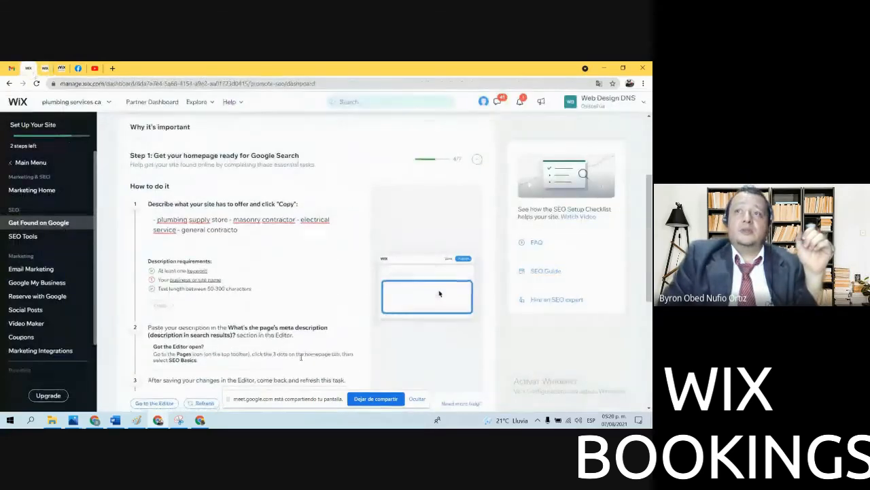
pyautogui.scroll(-2, 440, 294)
pyautogui.click(202, 324)
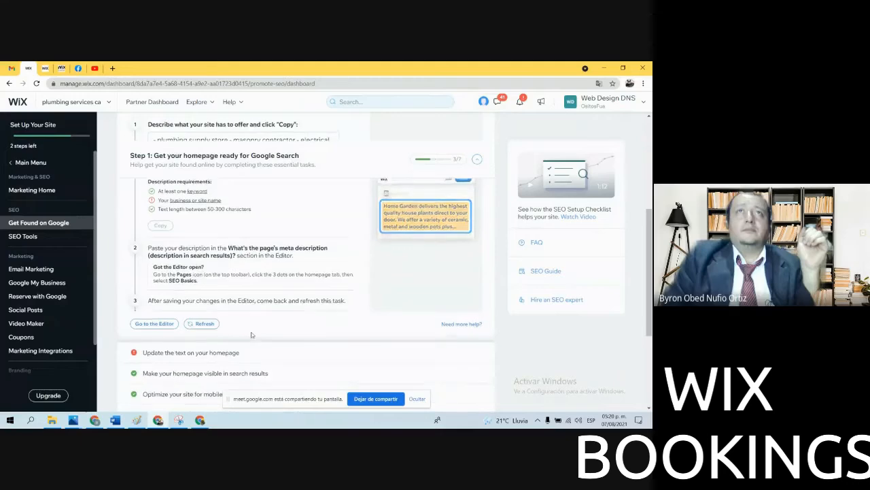
pyautogui.scroll(-4, 251, 334)
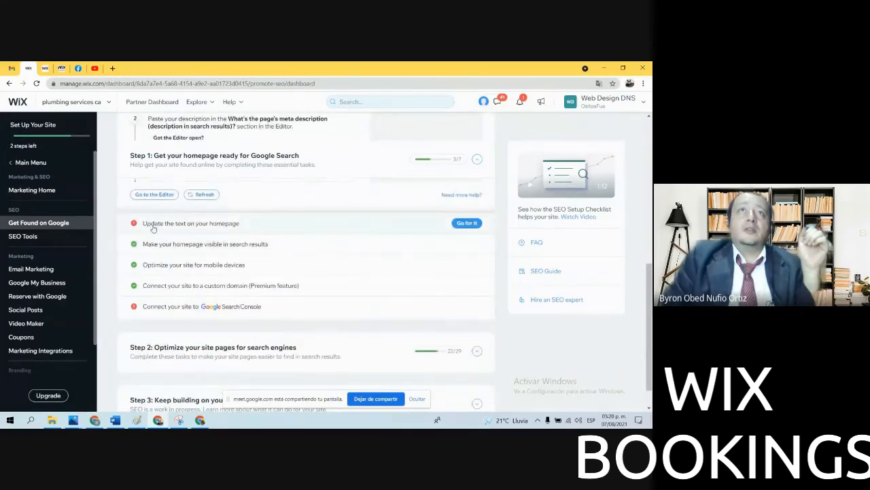
pyautogui.click(226, 225)
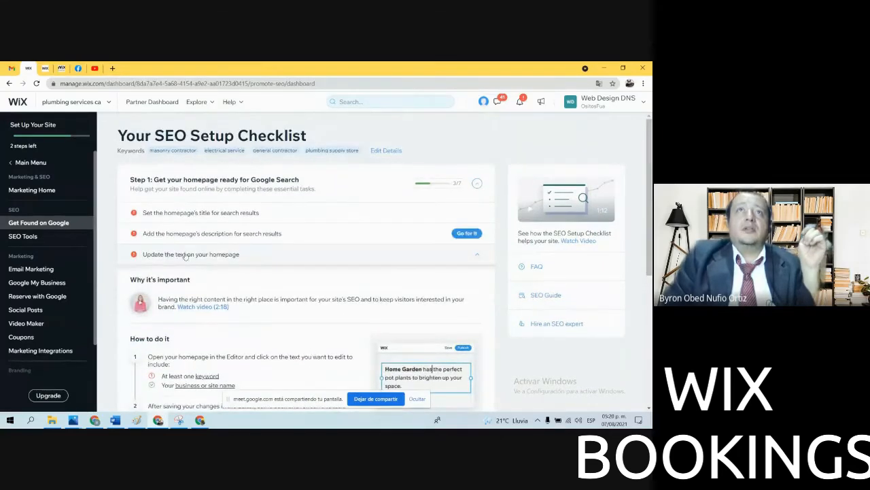
# Copy the suggested homepage title "Plumbing Supply Store | Plumbing Services California | California" from the checklist's title task and return to the site editor
pyautogui.click(168, 213)
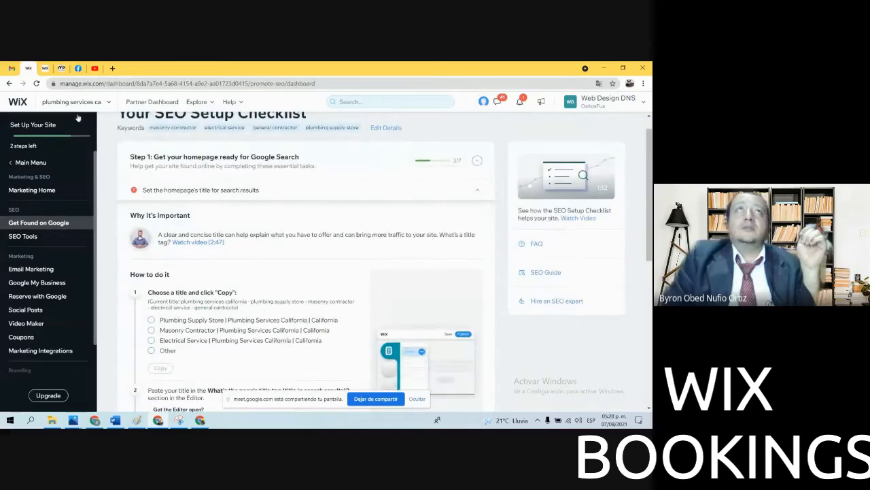
pyautogui.click(45, 68)
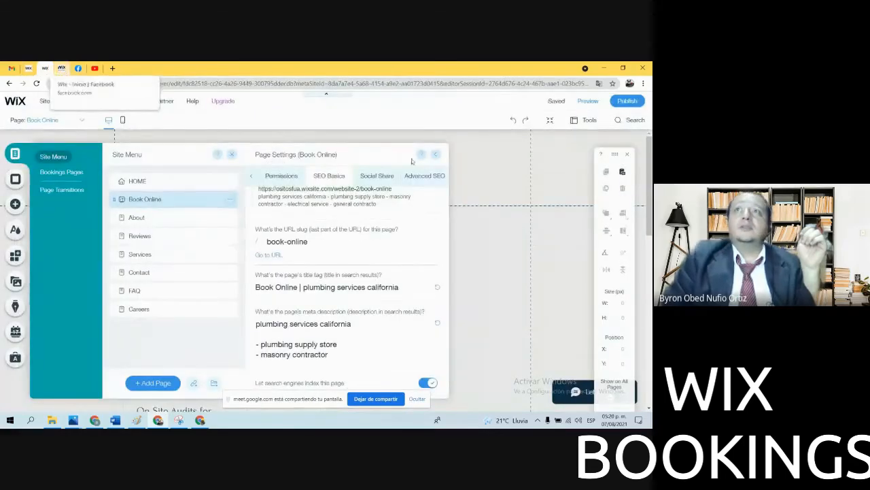
pyautogui.click(30, 69)
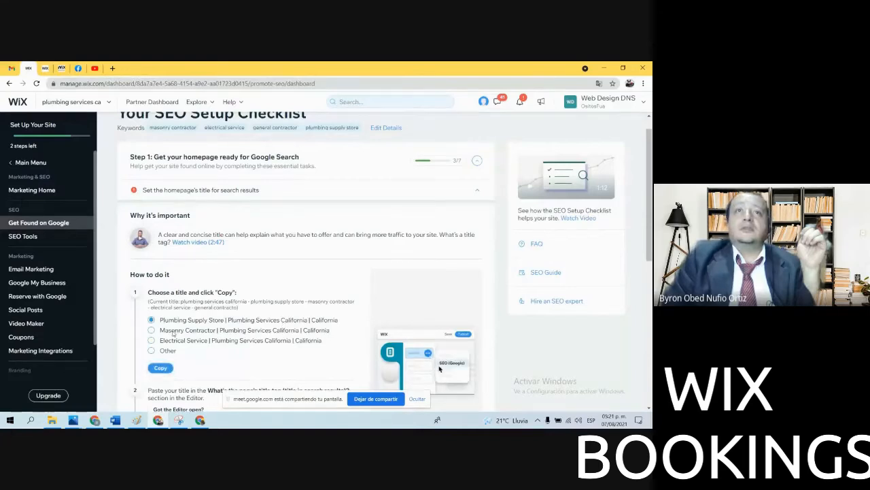
pyautogui.click(161, 368)
pyautogui.click(45, 68)
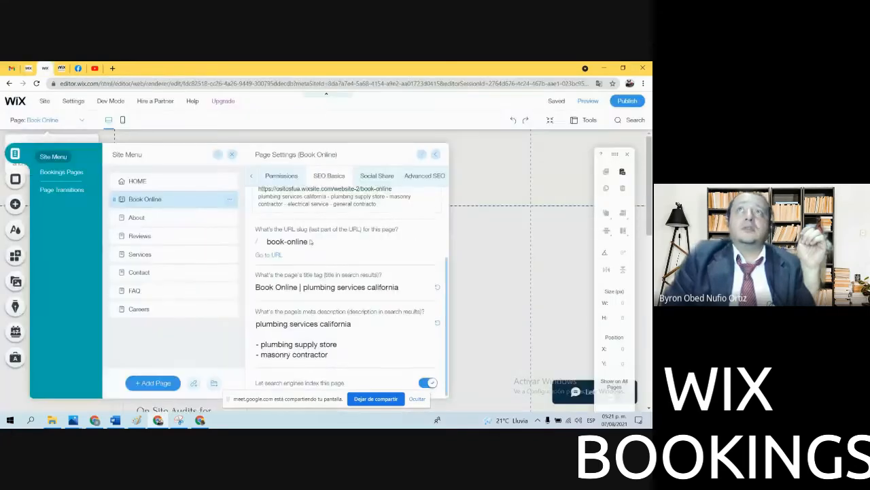
# Replace the Book Online page's title tag with "Plumbing Supply Store | Plumbing Services California | California", then save and publish the site
pyautogui.click(296, 287)
pyautogui.hotkey('ctrl', 'a')
pyautogui.hotkey('ctrl', 'v')
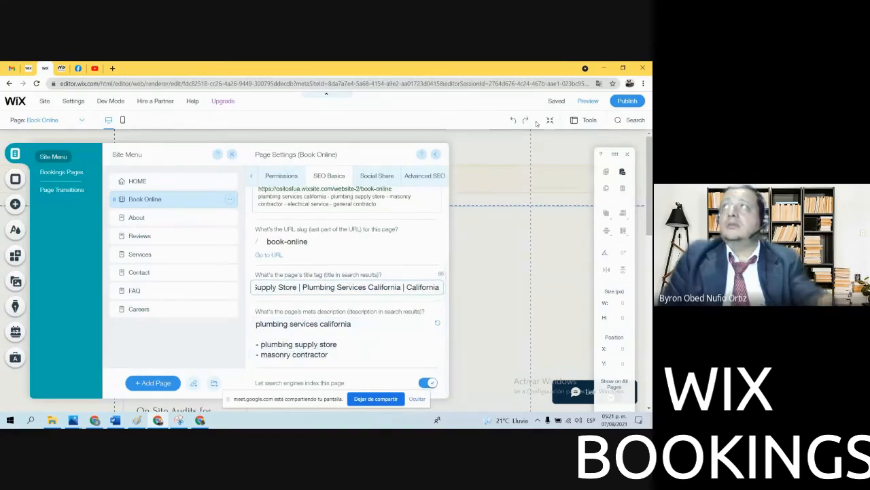
pyautogui.click(558, 102)
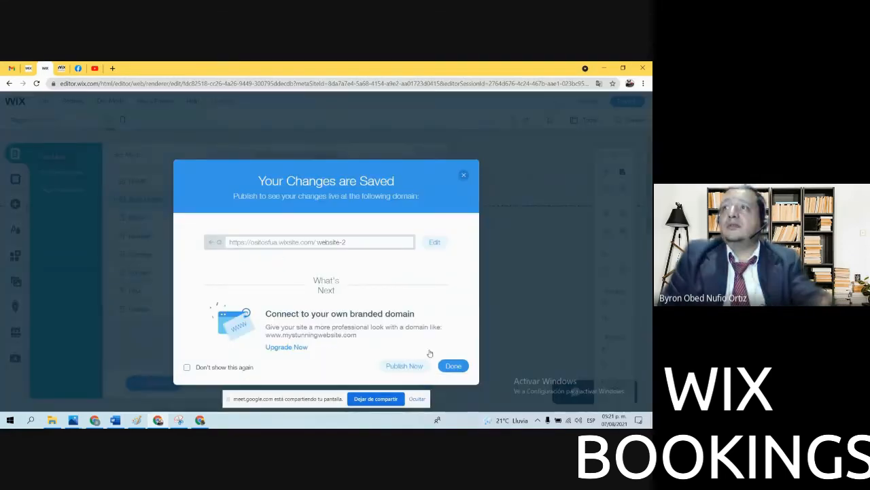
pyautogui.click(407, 368)
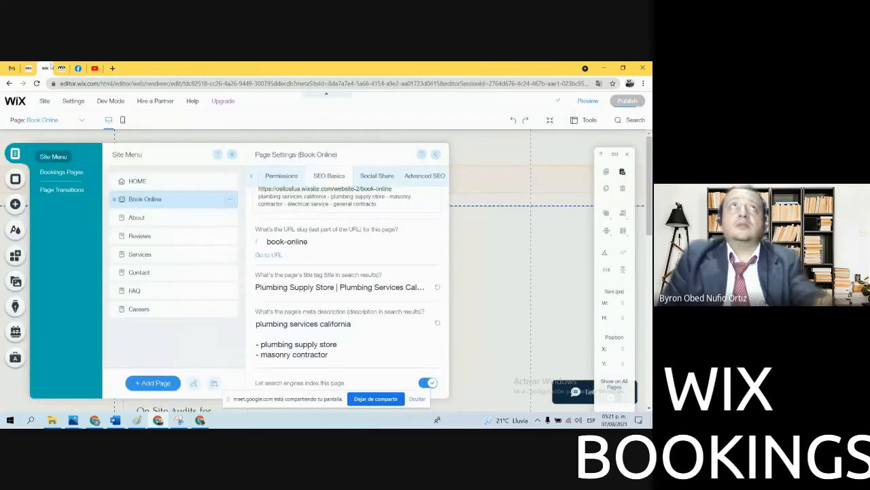
# Refresh the homepage title task in the SEO checklist and reopen it to examine its instructions and the other homepage tasks
pyautogui.click(51, 67)
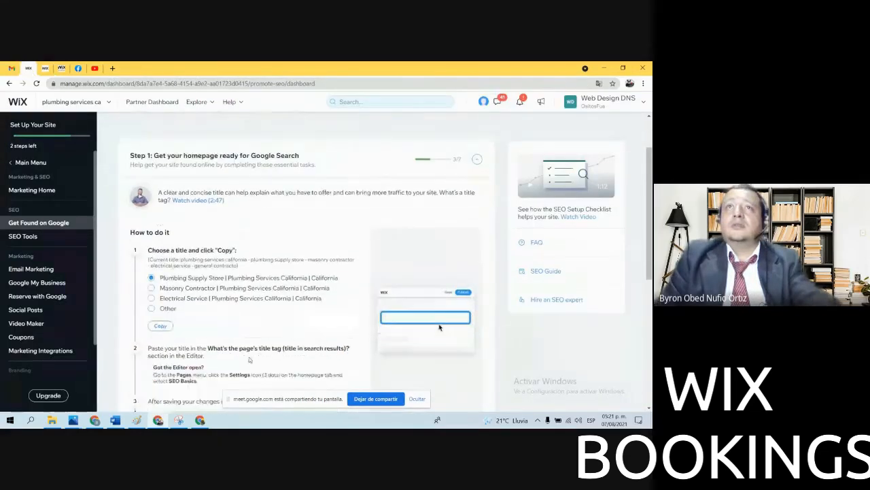
pyautogui.scroll(-5, 258, 350)
pyautogui.scroll(1, 160, 229)
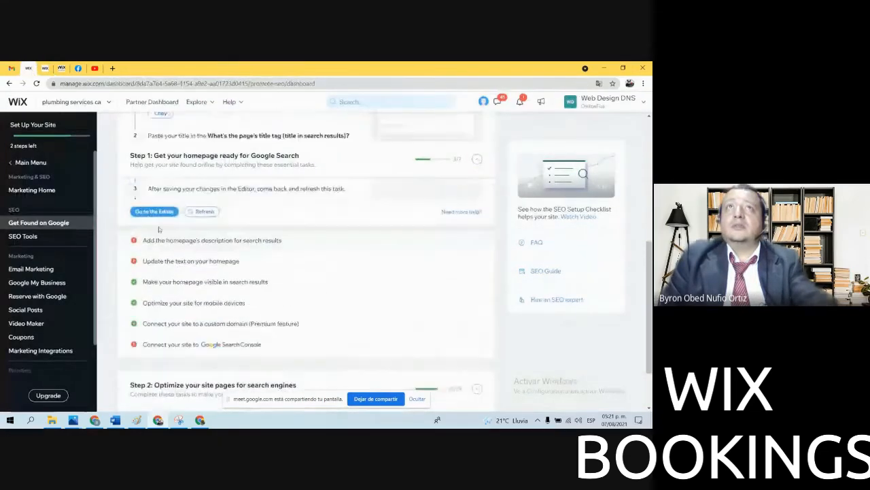
pyautogui.scroll(1, 198, 257)
pyautogui.click(209, 256)
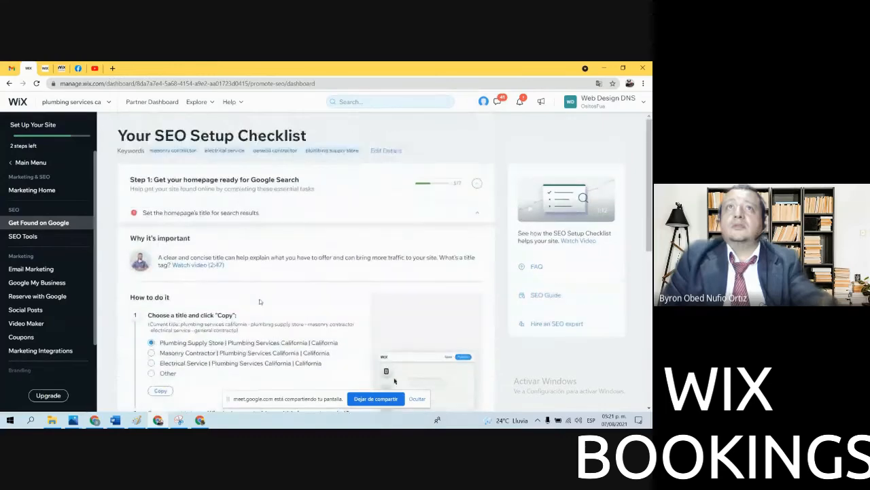
pyautogui.click(221, 213)
pyautogui.click(135, 214)
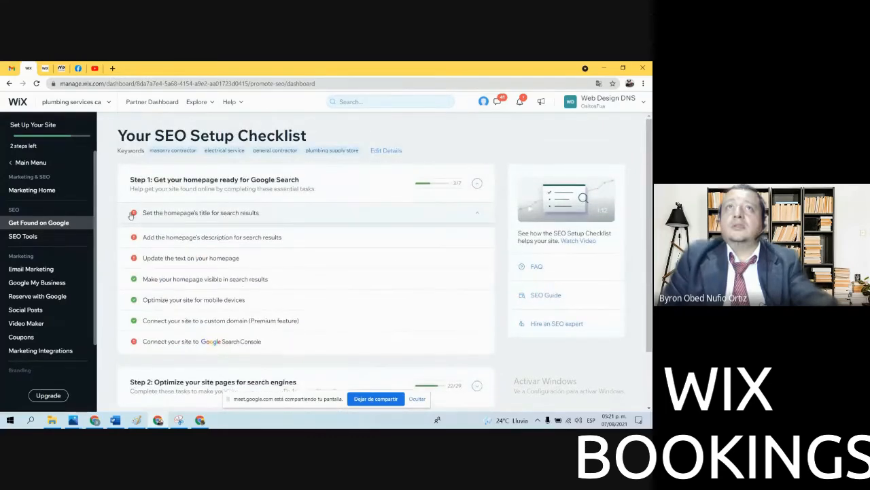
pyautogui.scroll(-2, 211, 245)
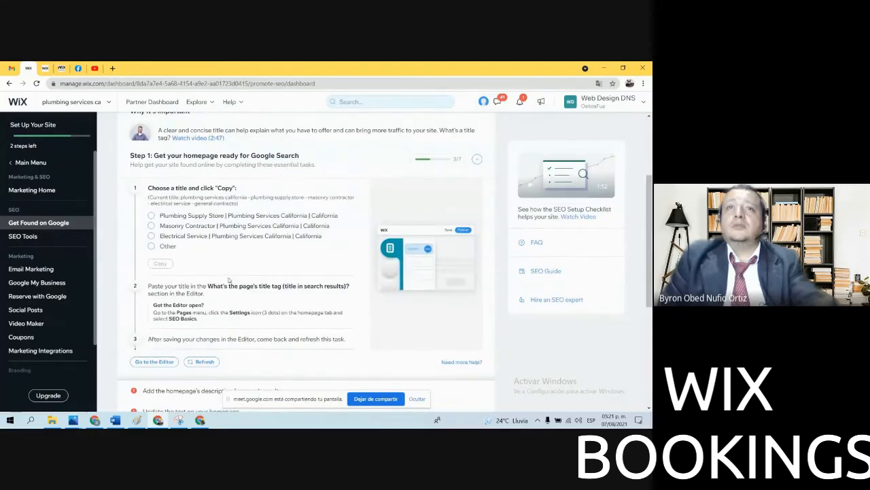
pyautogui.scroll(-2, 224, 253)
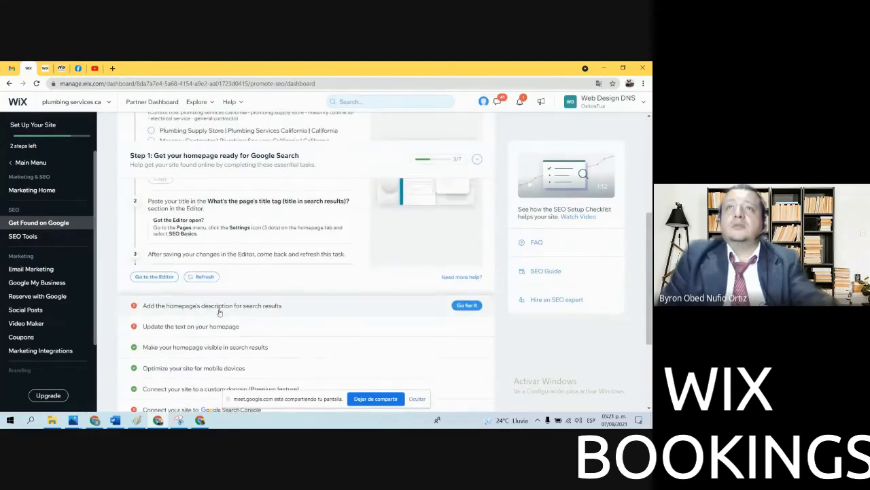
pyautogui.scroll(-1, 219, 311)
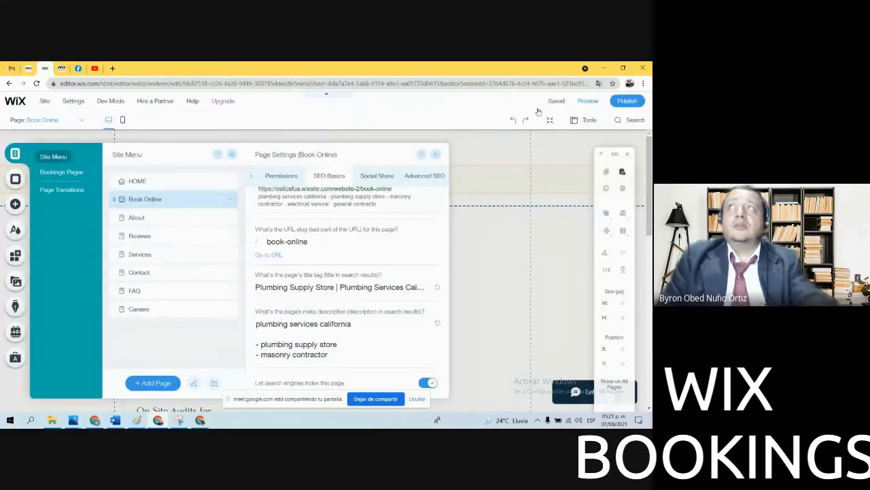
# Open the site preview, check the live site, and return to the SEO checklist to dismiss the save reminder
pyautogui.click(578, 104)
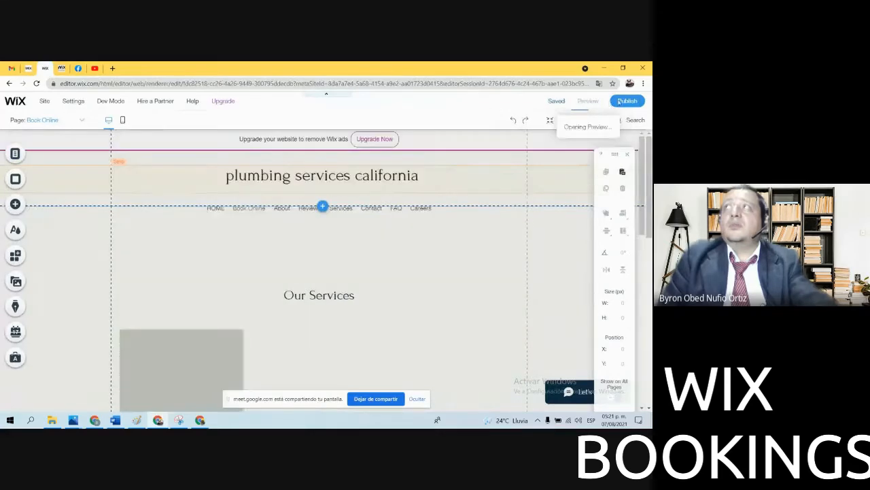
pyautogui.click(62, 68)
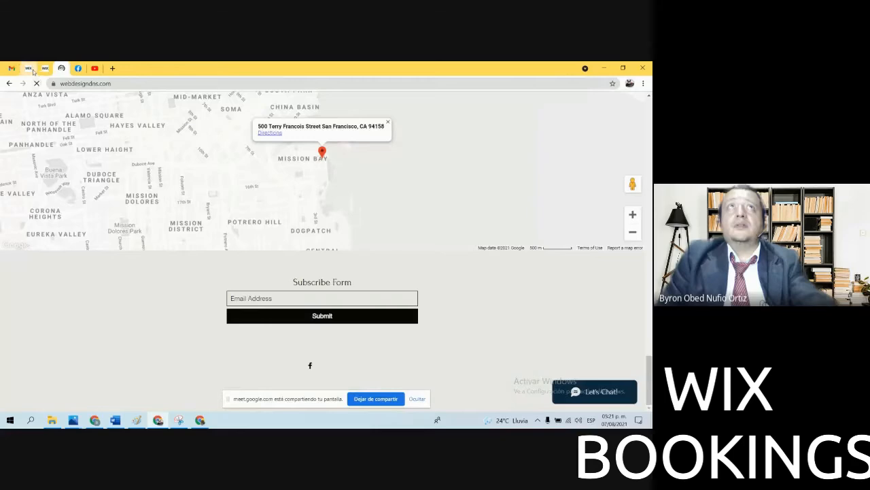
pyautogui.click(34, 69)
pyautogui.click(422, 210)
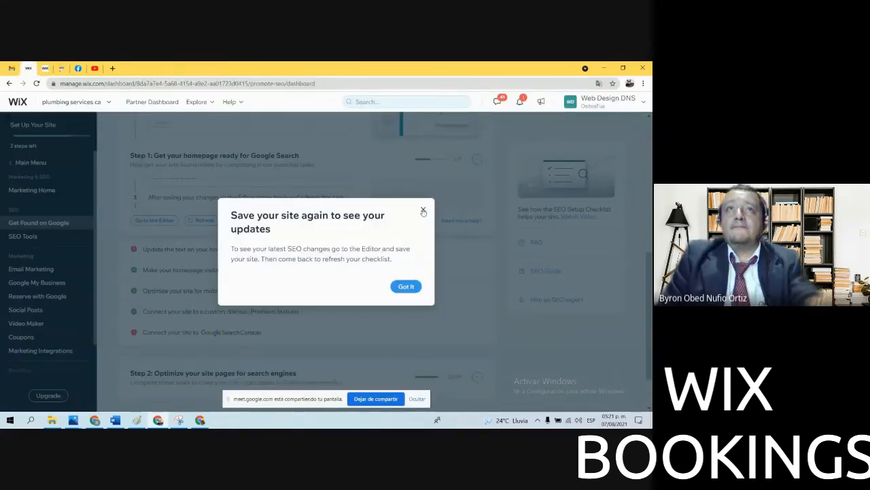
# Review the homepage description requirements and remaining Step 1 tasks, and expand the Step 2 site page optimization tasks
pyautogui.scroll(6, 334, 259)
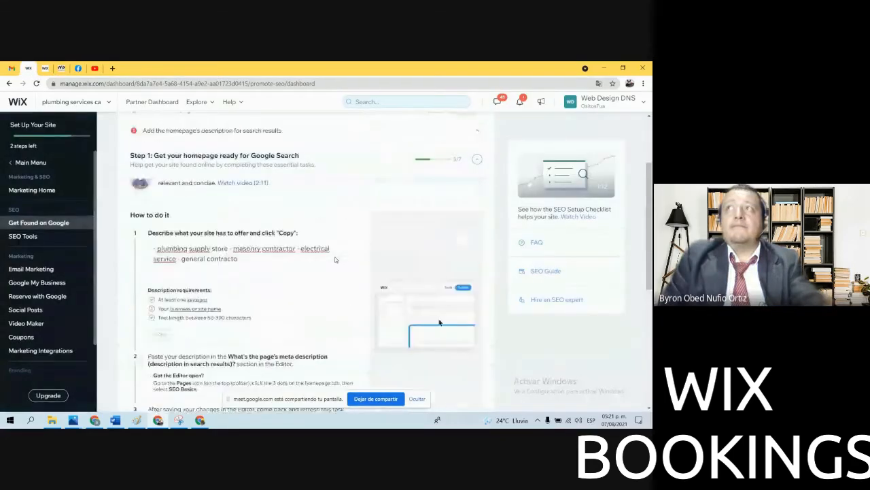
pyautogui.scroll(-5, 289, 247)
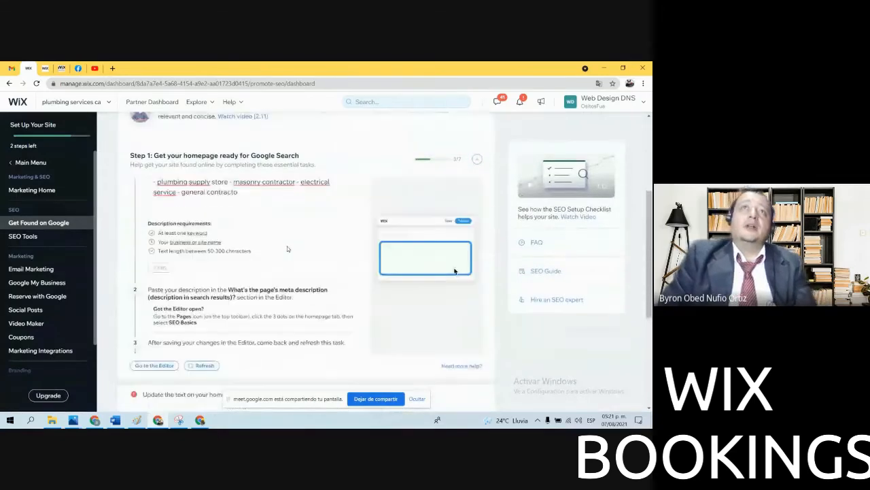
pyautogui.scroll(-6, 288, 248)
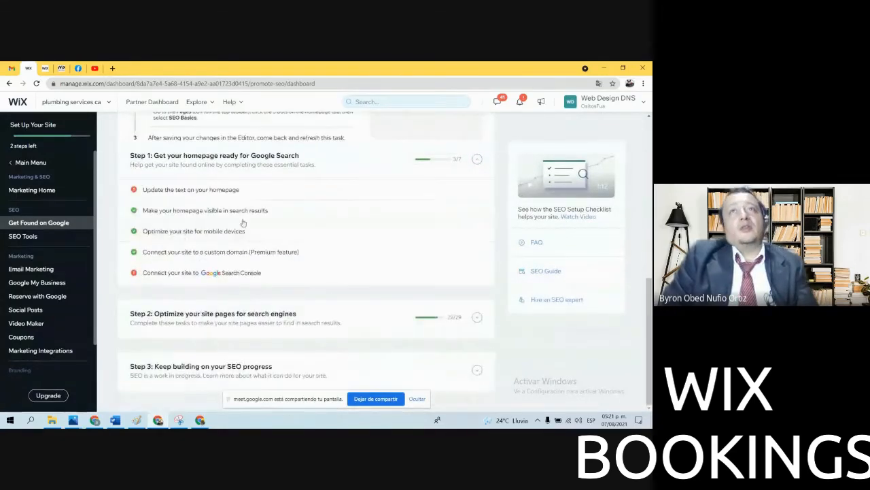
pyautogui.click(338, 272)
pyautogui.scroll(2, 339, 270)
pyautogui.scroll(-4, 336, 279)
pyautogui.scroll(-3, 390, 271)
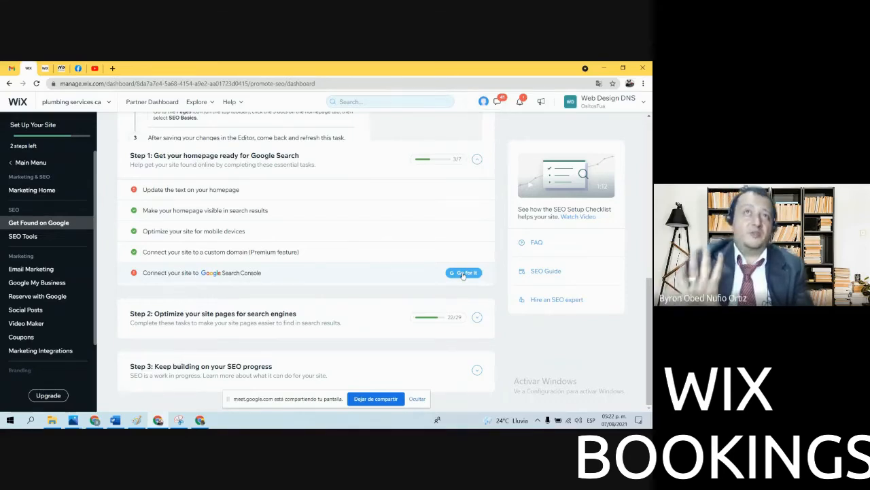
pyautogui.scroll(5, 339, 287)
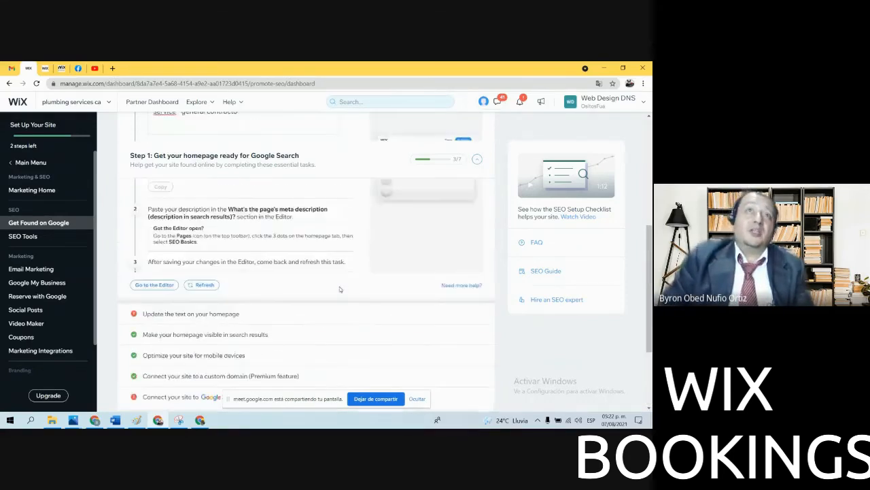
pyautogui.scroll(-4, 197, 295)
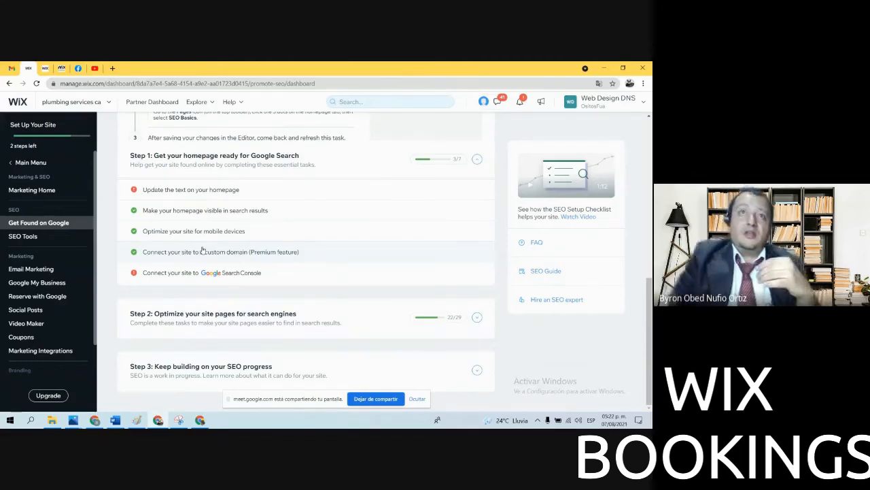
pyautogui.click(207, 322)
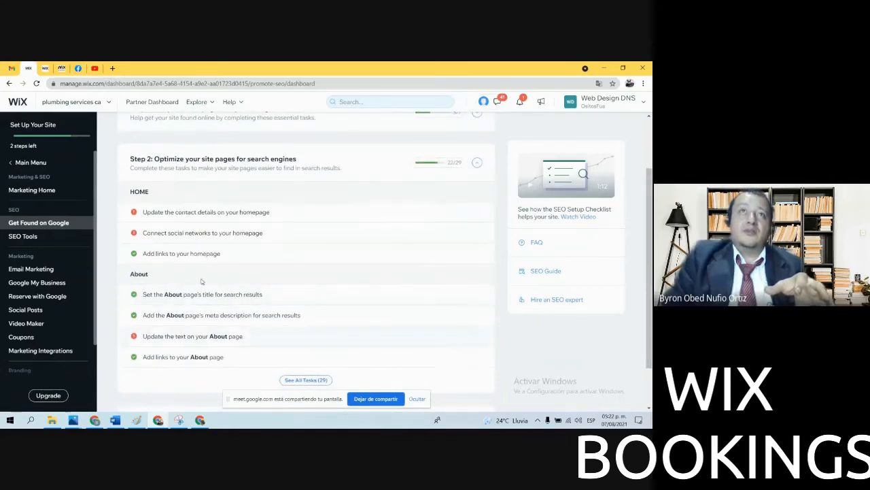
# Collapse the Step 2 tasks and review the homepage tasks in Step 1 and the remaining SEO checklist sections
pyautogui.scroll(-1, 187, 340)
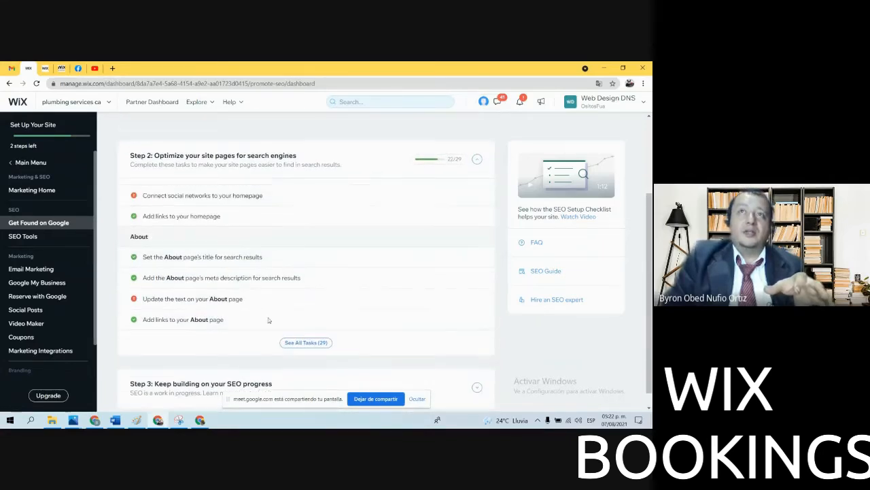
pyautogui.scroll(3, 263, 336)
pyautogui.click(196, 183)
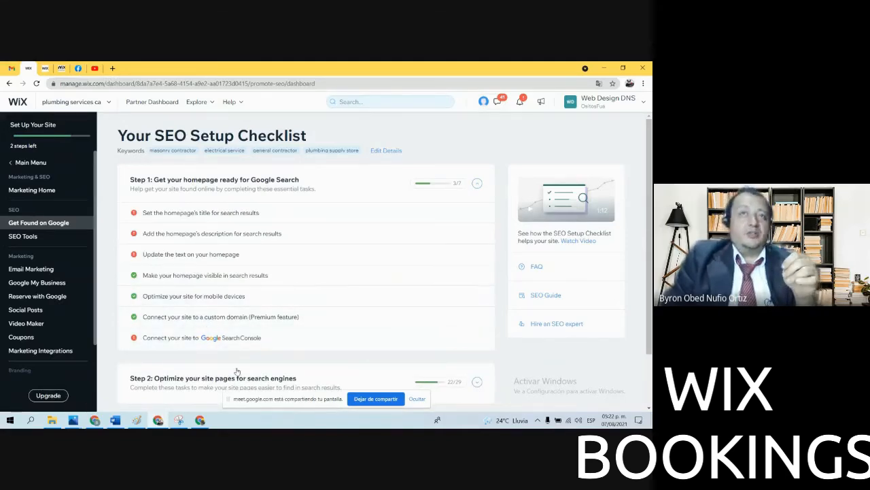
pyautogui.scroll(-2, 210, 214)
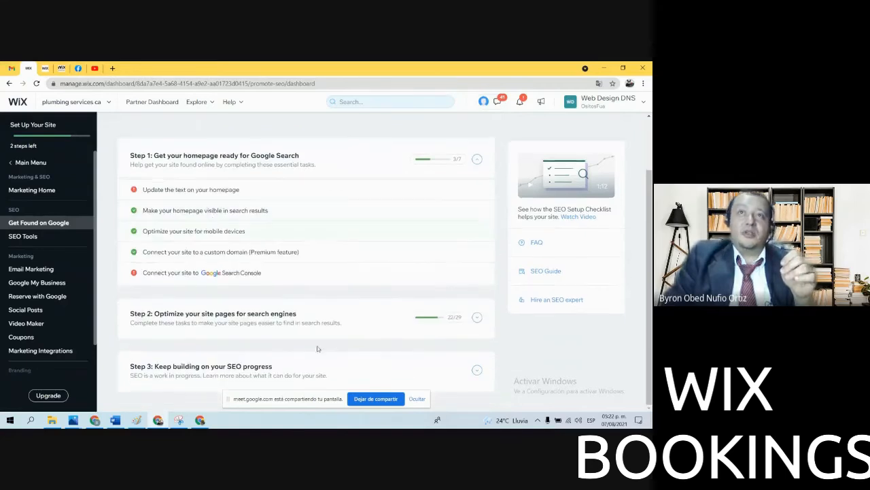
pyautogui.scroll(2, 291, 280)
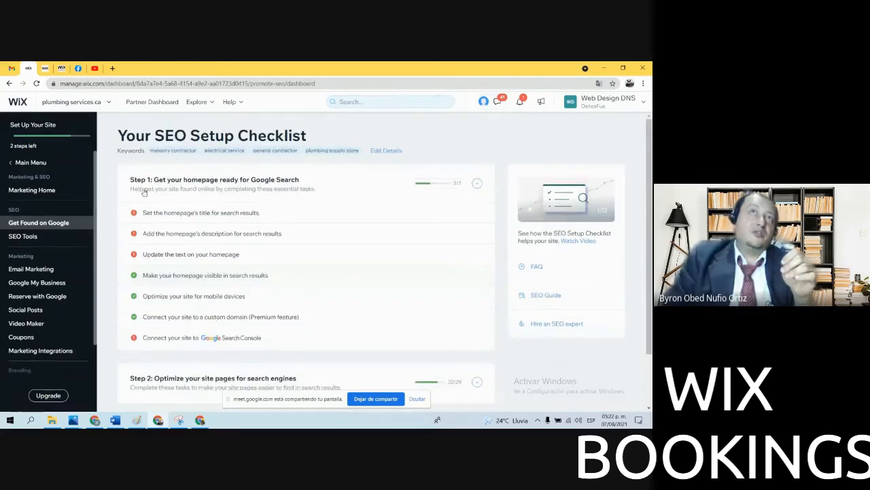
pyautogui.scroll(-2, 215, 214)
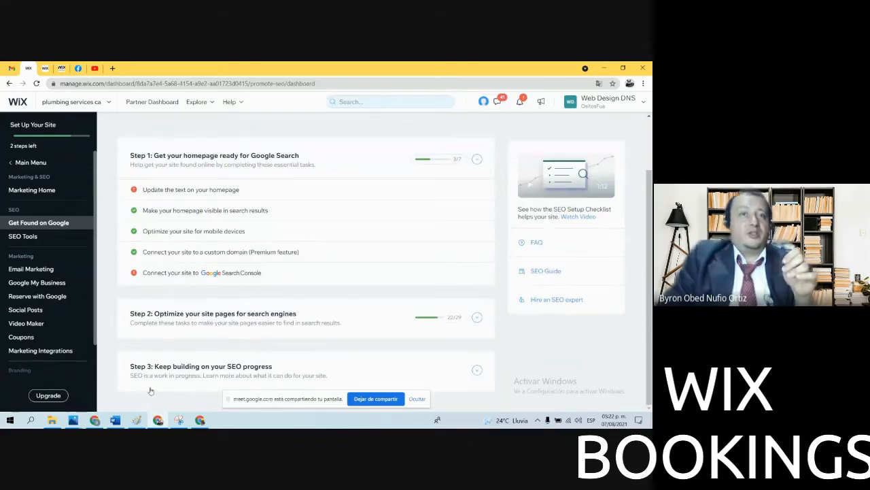
# Switch to the Word document and highlight the project plan's steps 1 through 8, from creating the website to starting the campaign
pyautogui.click(117, 421)
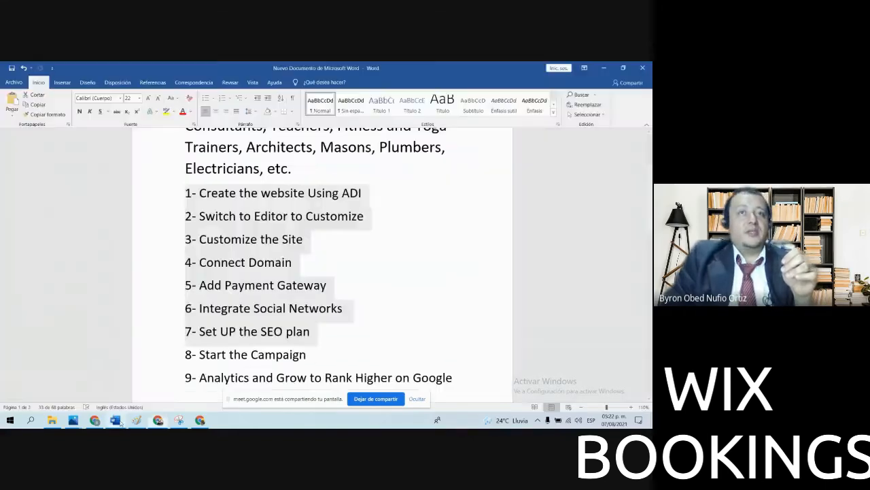
pyautogui.click(239, 332)
pyautogui.moveTo(322, 332); pyautogui.dragTo(182, 187)
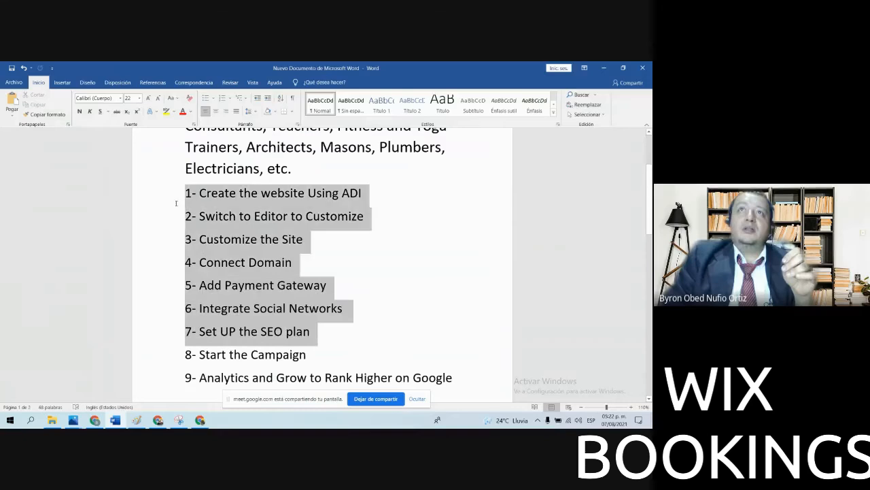
pyautogui.click(308, 354)
pyautogui.moveTo(307, 354); pyautogui.dragTo(180, 202)
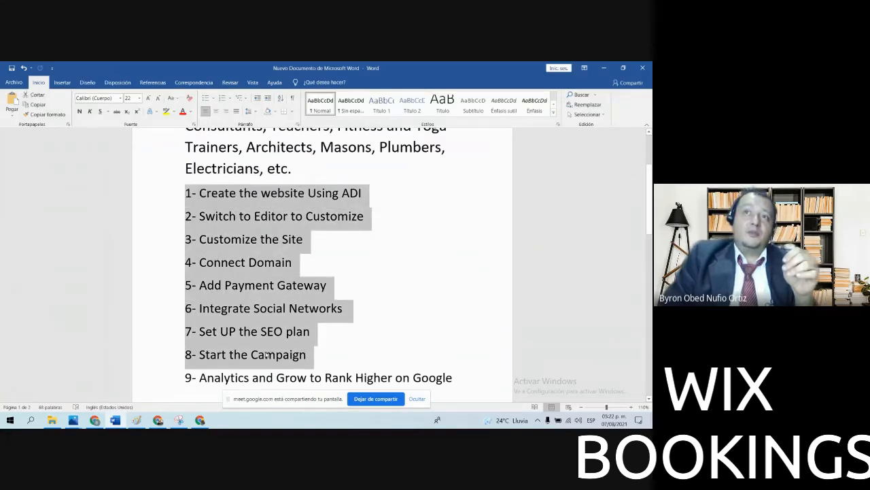
pyautogui.scroll(-1, 270, 346)
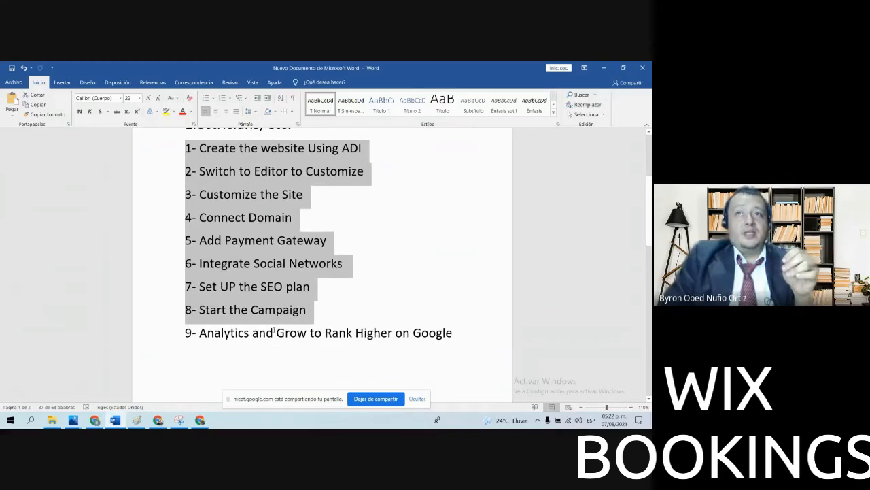
pyautogui.click(274, 343)
pyautogui.moveTo(321, 314); pyautogui.dragTo(183, 148)
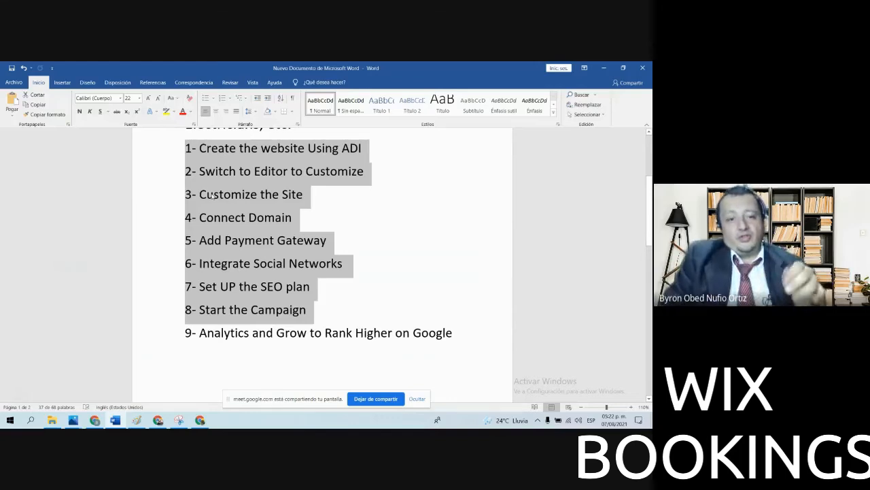
# Switch to the Snipping Tool, maximize its window, and select the red pen for drawing
pyautogui.click(179, 419)
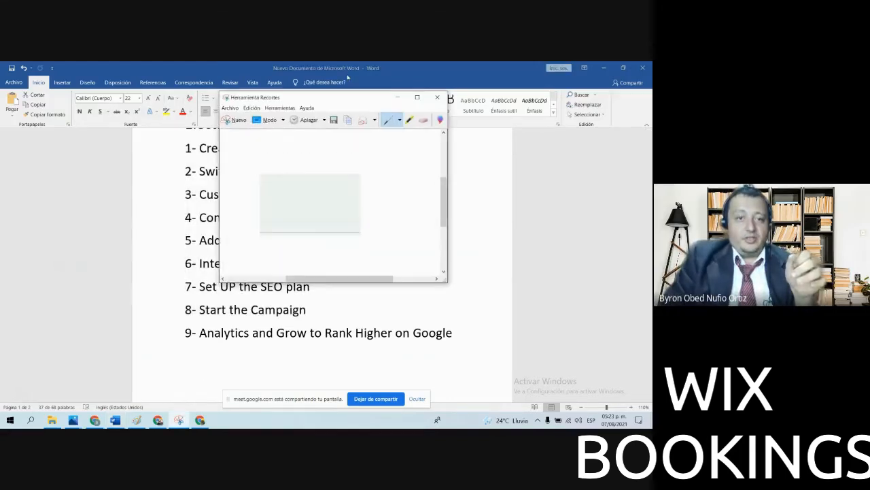
pyautogui.click(418, 98)
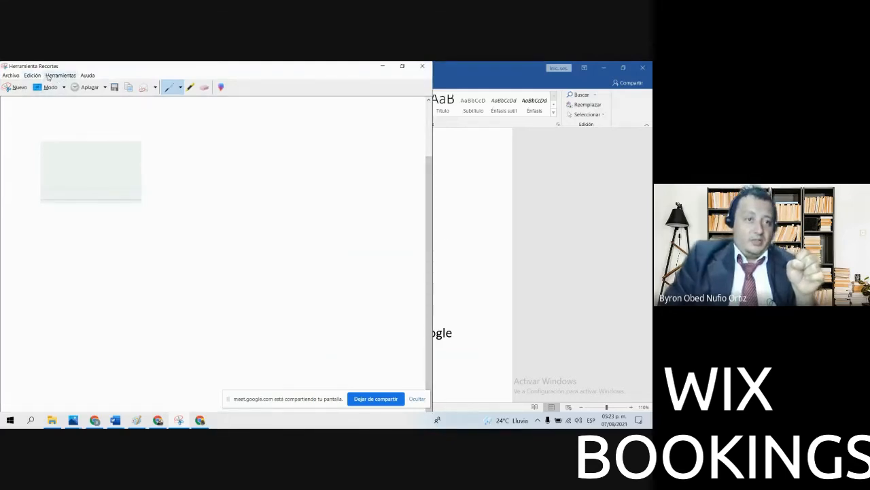
pyautogui.click(60, 76)
pyautogui.moveTo(62, 86)
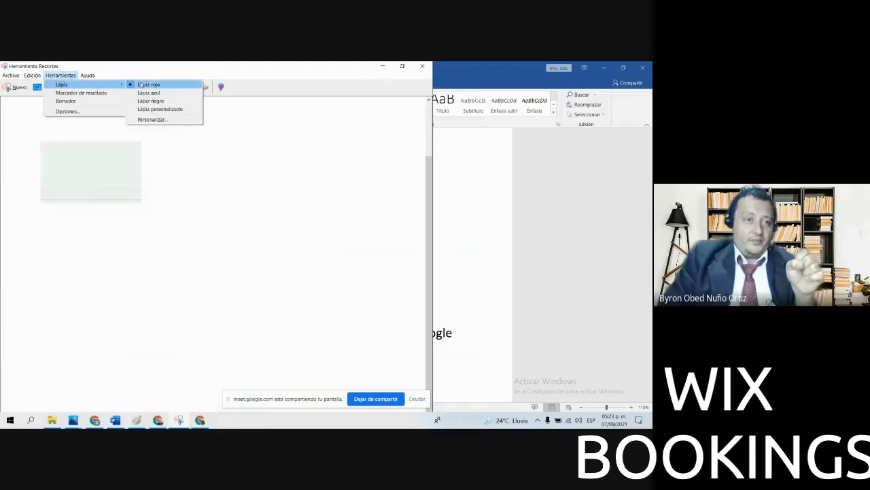
pyautogui.click(143, 86)
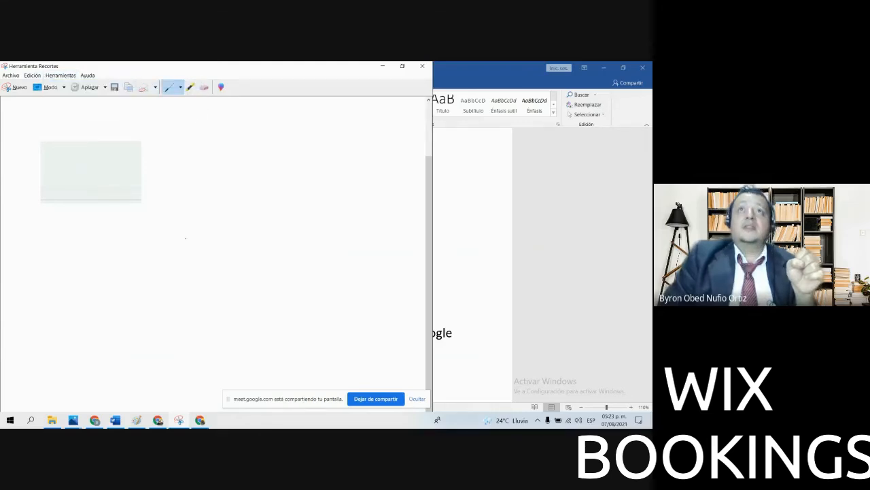
# Sketch a central circle split by a curve, with a small shape in each half, shade one half, and label it "+", "N" and "Domain"
pyautogui.moveTo(221, 249)
pyautogui.mouseDown()
pyautogui.moveTo(209, 256)
pyautogui.moveTo(215, 280)
pyautogui.moveTo(251, 281)
pyautogui.moveTo(257, 253)
pyautogui.moveTo(220, 243)
pyautogui.mouseUp()
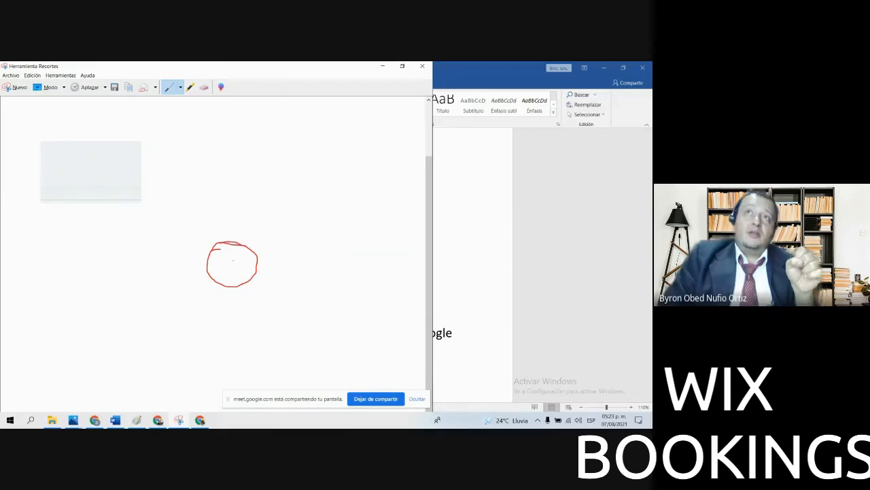
pyautogui.moveTo(232, 242); pyautogui.dragTo(240, 284)
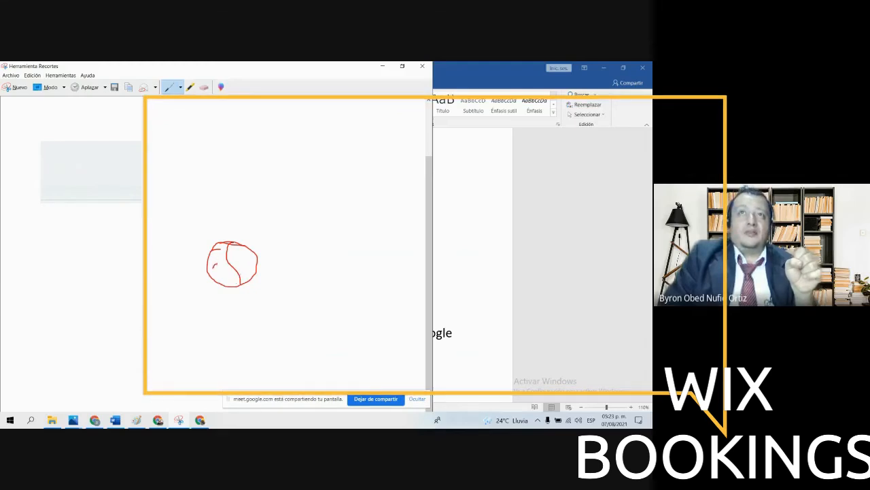
pyautogui.moveTo(213, 265); pyautogui.dragTo(220, 269)
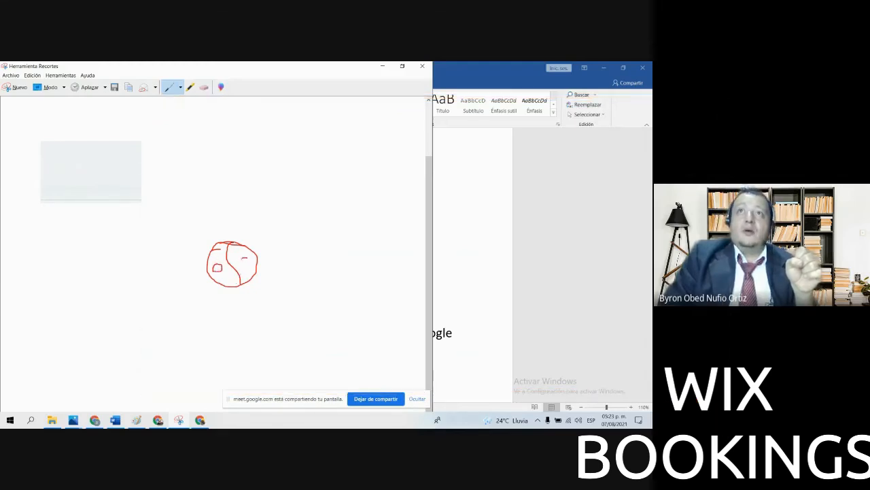
pyautogui.moveTo(233, 242)
pyautogui.mouseDown()
pyautogui.moveTo(229, 261)
pyautogui.moveTo(254, 271)
pyautogui.mouseUp()
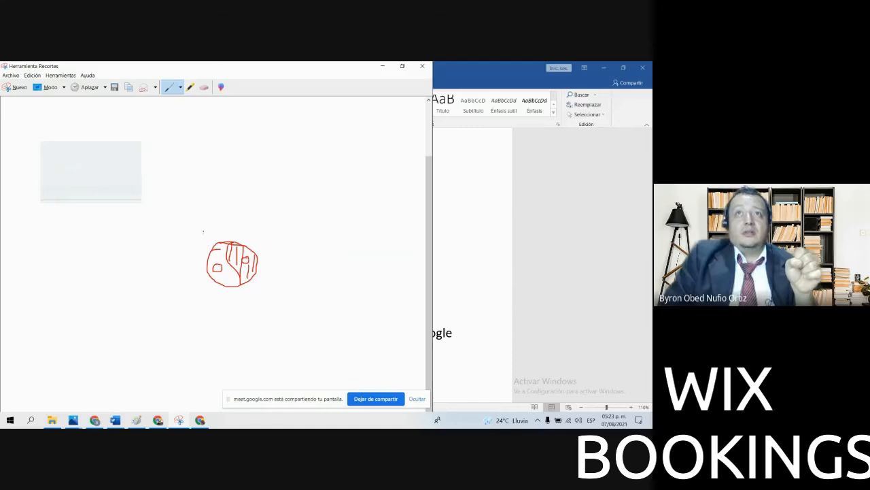
pyautogui.moveTo(243, 232); pyautogui.dragTo(243, 240)
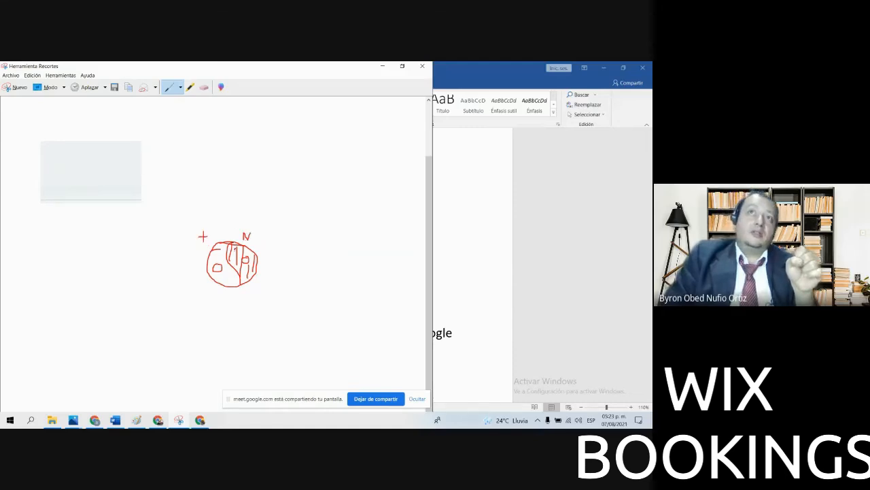
pyautogui.moveTo(233, 247)
pyautogui.mouseDown()
pyautogui.moveTo(233, 265)
pyautogui.moveTo(249, 271)
pyautogui.mouseUp()
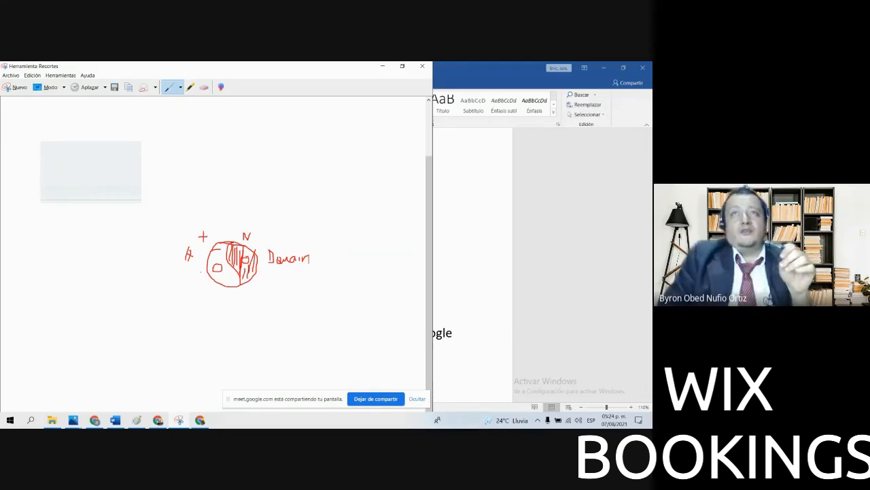
# Draw four small labelled nodes around the central circle and enclose the upper-left node and the centre in one loop
pyautogui.moveTo(131, 201)
pyautogui.mouseDown()
pyautogui.moveTo(136, 219)
pyautogui.moveTo(135, 201)
pyautogui.mouseUp()
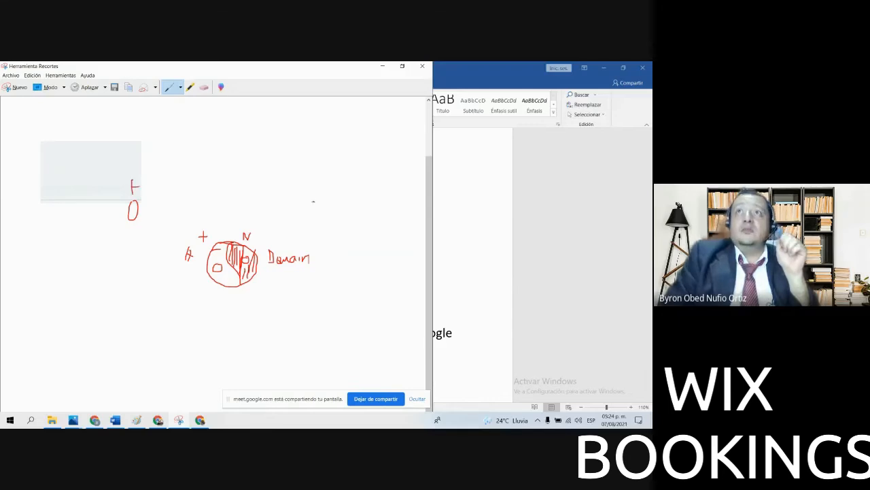
pyautogui.moveTo(318, 185); pyautogui.dragTo(322, 191)
pyautogui.moveTo(325, 185); pyautogui.dragTo(322, 197)
pyautogui.moveTo(139, 314)
pyautogui.mouseDown()
pyautogui.moveTo(150, 328)
pyautogui.moveTo(143, 337)
pyautogui.mouseUp()
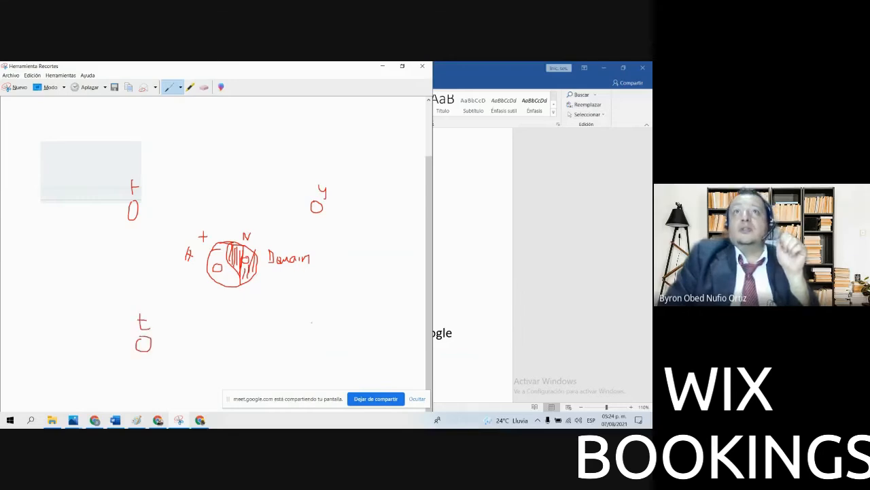
pyautogui.moveTo(306, 308); pyautogui.dragTo(314, 332)
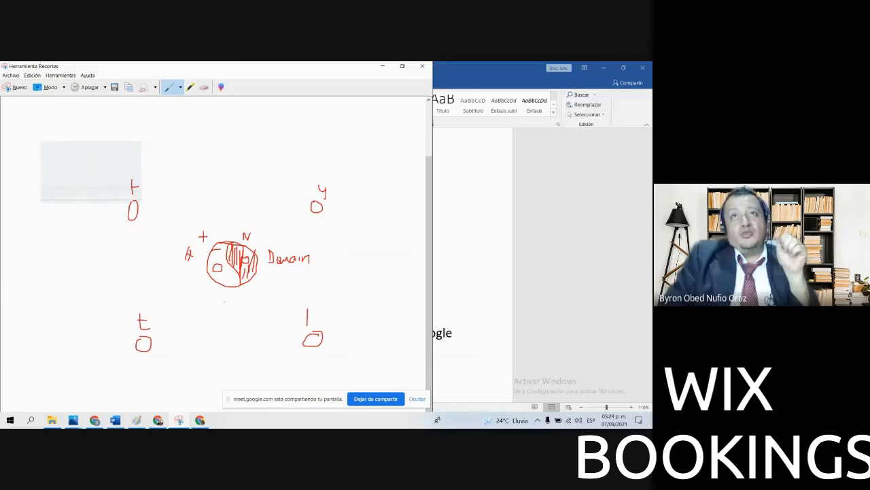
pyautogui.moveTo(132, 231)
pyautogui.mouseDown()
pyautogui.moveTo(219, 287)
pyautogui.moveTo(261, 295)
pyautogui.moveTo(270, 272)
pyautogui.moveTo(218, 215)
pyautogui.moveTo(145, 190)
pyautogui.moveTo(126, 206)
pyautogui.mouseUp()
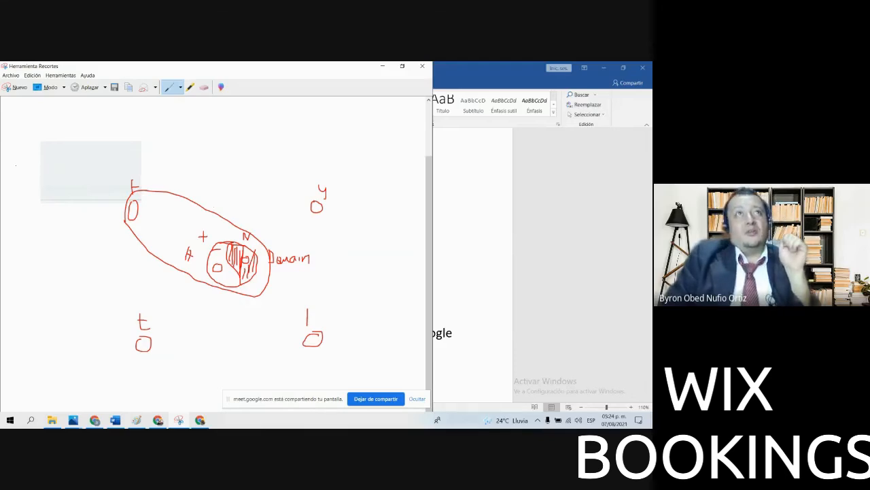
# Draw a rectangle labelled "F" with a ladder of lines below it, annotated with 50, 10,000 and 500,000
pyautogui.moveTo(17, 141)
pyautogui.mouseDown()
pyautogui.moveTo(15, 197)
pyautogui.moveTo(72, 198)
pyautogui.moveTo(78, 166)
pyautogui.moveTo(27, 159)
pyautogui.mouseUp()
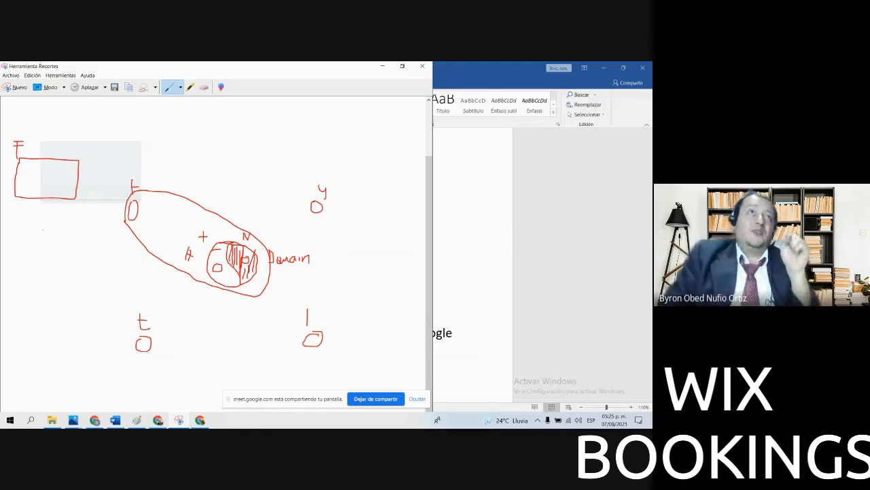
pyautogui.moveTo(19, 230)
pyautogui.mouseDown()
pyautogui.moveTo(57, 229)
pyautogui.moveTo(46, 243)
pyautogui.moveTo(45, 292)
pyautogui.moveTo(55, 300)
pyautogui.moveTo(41, 326)
pyautogui.moveTo(53, 326)
pyautogui.moveTo(49, 335)
pyautogui.mouseUp()
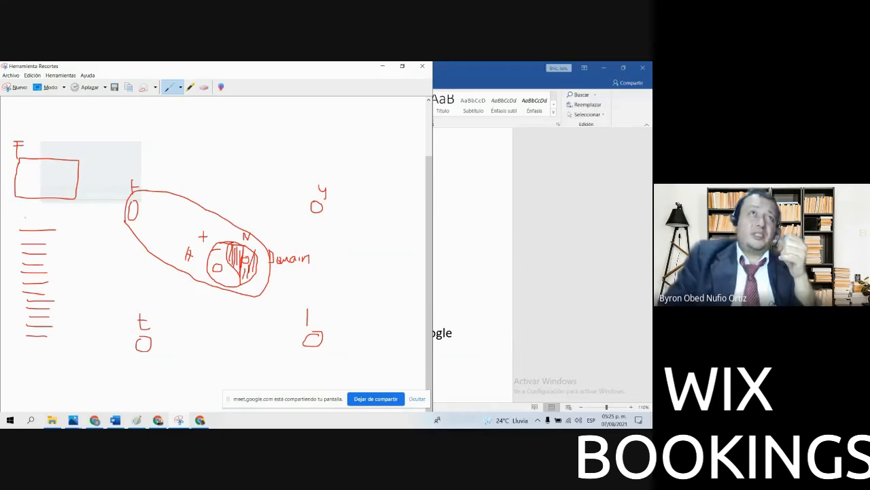
pyautogui.moveTo(23, 219)
pyautogui.mouseDown()
pyautogui.moveTo(23, 228)
pyautogui.moveTo(60, 231)
pyautogui.mouseUp()
pyautogui.moveTo(39, 203)
pyautogui.mouseDown()
pyautogui.moveTo(30, 215)
pyautogui.moveTo(46, 213)
pyautogui.moveTo(37, 332)
pyautogui.moveTo(57, 336)
pyautogui.moveTo(53, 343)
pyautogui.moveTo(70, 333)
pyautogui.moveTo(74, 343)
pyautogui.moveTo(77, 332)
pyautogui.moveTo(83, 343)
pyautogui.moveTo(97, 335)
pyautogui.moveTo(99, 344)
pyautogui.moveTo(105, 334)
pyautogui.mouseUp()
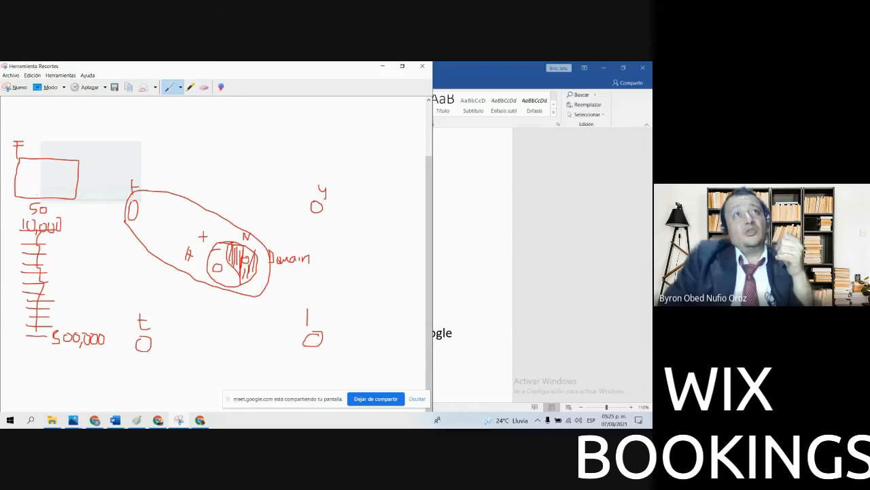
# Write "Share" in the F rectangle, tick the lines of the ladder, box the 500,000 figure, and write "10x" beneath it
pyautogui.moveTo(32, 186)
pyautogui.mouseDown()
pyautogui.moveTo(24, 194)
pyautogui.moveTo(52, 198)
pyautogui.moveTo(68, 221)
pyautogui.mouseUp()
pyautogui.moveTo(69, 220); pyautogui.dragTo(61, 302)
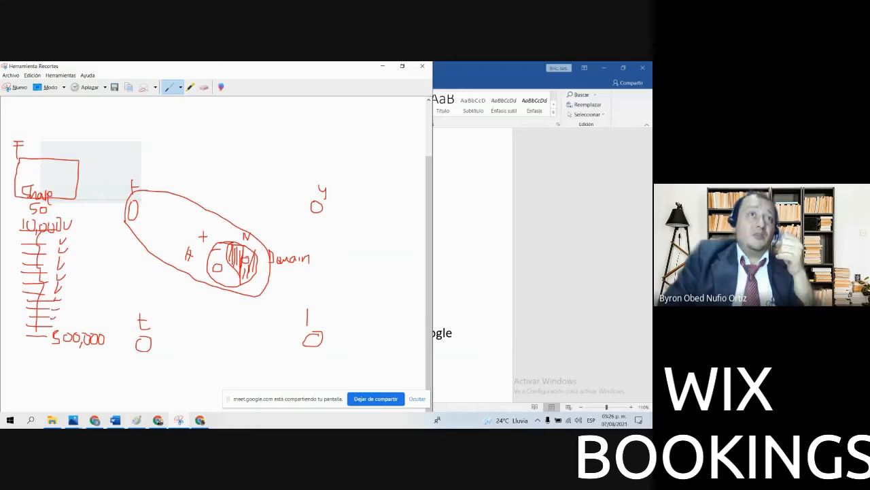
pyautogui.moveTo(50, 329)
pyautogui.mouseDown()
pyautogui.moveTo(59, 332)
pyautogui.moveTo(47, 363)
pyautogui.moveTo(114, 359)
pyautogui.moveTo(51, 325)
pyautogui.mouseUp()
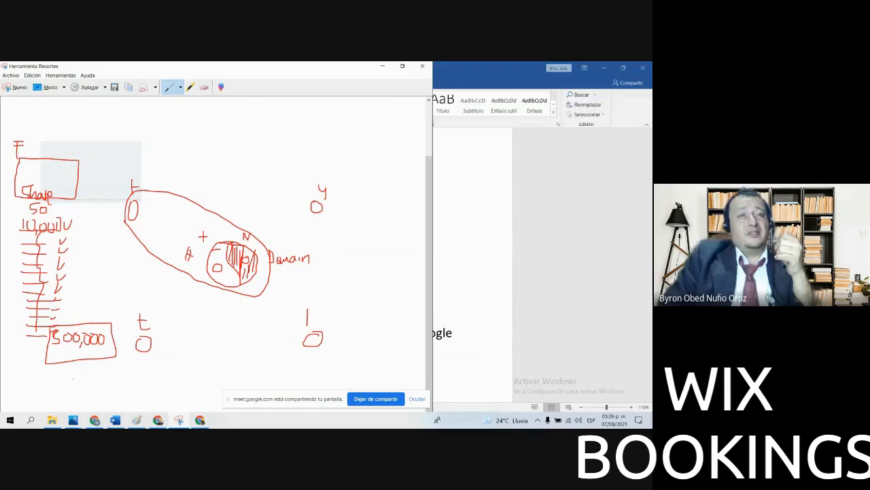
pyautogui.moveTo(76, 366)
pyautogui.mouseDown()
pyautogui.moveTo(76, 379)
pyautogui.moveTo(84, 371)
pyautogui.moveTo(88, 383)
pyautogui.mouseUp()
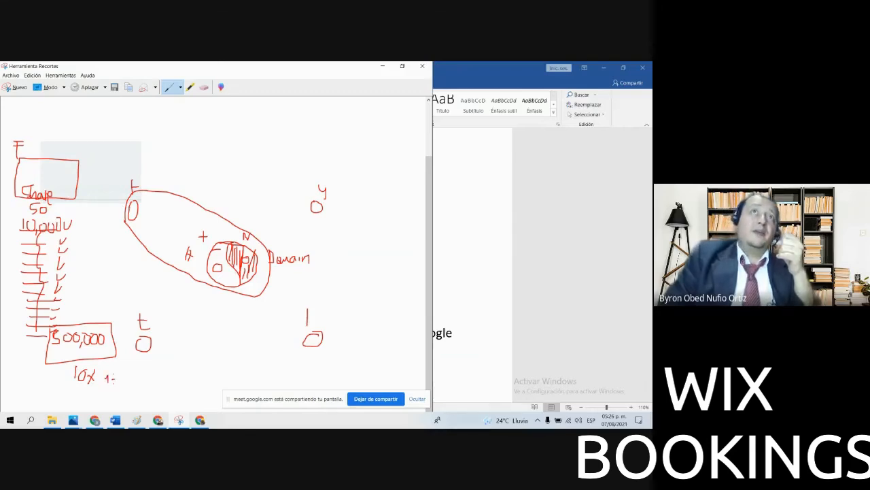
# Draw repeated loops joining each of the four outer nodes to the central circle
pyautogui.moveTo(133, 190)
pyautogui.mouseDown()
pyautogui.moveTo(156, 260)
pyautogui.moveTo(215, 287)
pyautogui.moveTo(259, 246)
pyautogui.moveTo(185, 203)
pyautogui.moveTo(124, 227)
pyautogui.moveTo(192, 277)
pyautogui.moveTo(249, 293)
pyautogui.moveTo(227, 219)
pyautogui.moveTo(162, 203)
pyautogui.moveTo(129, 245)
pyautogui.moveTo(180, 287)
pyautogui.moveTo(256, 299)
pyautogui.moveTo(256, 236)
pyautogui.moveTo(156, 193)
pyautogui.moveTo(128, 215)
pyautogui.moveTo(156, 268)
pyautogui.moveTo(263, 294)
pyautogui.moveTo(258, 219)
pyautogui.moveTo(133, 185)
pyautogui.moveTo(129, 245)
pyautogui.moveTo(226, 295)
pyautogui.moveTo(255, 301)
pyautogui.moveTo(177, 186)
pyautogui.mouseUp()
pyautogui.moveTo(148, 371)
pyautogui.mouseDown()
pyautogui.moveTo(225, 302)
pyautogui.moveTo(224, 246)
pyautogui.moveTo(162, 291)
pyautogui.moveTo(135, 339)
pyautogui.moveTo(172, 351)
pyautogui.moveTo(231, 303)
pyautogui.moveTo(219, 246)
pyautogui.moveTo(136, 324)
pyautogui.moveTo(193, 330)
pyautogui.moveTo(244, 273)
pyautogui.moveTo(144, 370)
pyautogui.mouseUp()
pyautogui.moveTo(213, 284)
pyautogui.mouseDown()
pyautogui.moveTo(257, 328)
pyautogui.moveTo(322, 343)
pyautogui.moveTo(216, 249)
pyautogui.moveTo(188, 269)
pyautogui.mouseUp()
pyautogui.moveTo(257, 329)
pyautogui.mouseDown()
pyautogui.moveTo(212, 246)
pyautogui.moveTo(236, 311)
pyautogui.moveTo(329, 227)
pyautogui.moveTo(303, 183)
pyautogui.moveTo(272, 293)
pyautogui.moveTo(282, 185)
pyautogui.moveTo(226, 291)
pyautogui.moveTo(351, 204)
pyautogui.moveTo(230, 280)
pyautogui.moveTo(351, 193)
pyautogui.moveTo(228, 266)
pyautogui.moveTo(342, 188)
pyautogui.moveTo(225, 269)
pyautogui.moveTo(283, 271)
pyautogui.mouseUp()
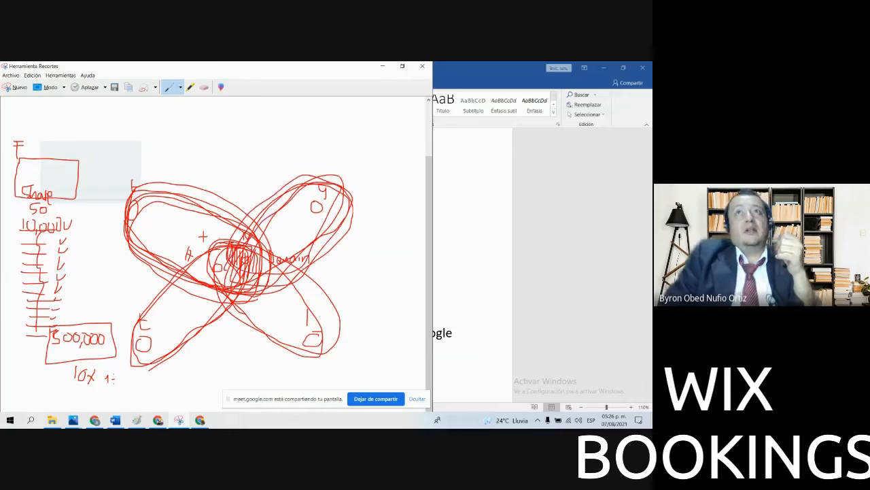
# Write a "G" above the diagram with an arrow pointing down to the loops and a question mark beside it
pyautogui.moveTo(206, 100)
pyautogui.mouseDown()
pyautogui.moveTo(180, 183)
pyautogui.moveTo(189, 179)
pyautogui.mouseUp()
pyautogui.moveTo(197, 146); pyautogui.dragTo(198, 157)
pyautogui.click(200, 164)
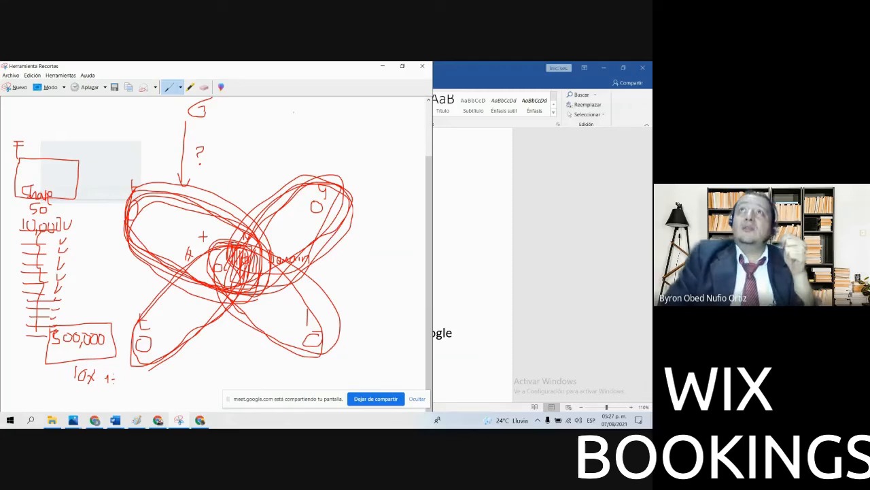
# Sketch a ranking list of short lines, retrace the node loops, and add an upward arrow to a ticked "1" above the list
pyautogui.moveTo(240, 123)
pyautogui.mouseDown()
pyautogui.moveTo(276, 122)
pyautogui.moveTo(250, 168)
pyautogui.moveTo(261, 168)
pyautogui.mouseUp()
pyautogui.moveTo(240, 175)
pyautogui.mouseDown()
pyautogui.moveTo(267, 174)
pyautogui.moveTo(261, 187)
pyautogui.moveTo(269, 192)
pyautogui.mouseUp()
pyautogui.moveTo(269, 257)
pyautogui.mouseDown()
pyautogui.moveTo(205, 248)
pyautogui.moveTo(294, 347)
pyautogui.moveTo(342, 302)
pyautogui.moveTo(245, 251)
pyautogui.moveTo(314, 359)
pyautogui.moveTo(299, 259)
pyautogui.moveTo(310, 362)
pyautogui.moveTo(211, 306)
pyautogui.moveTo(327, 252)
pyautogui.moveTo(328, 158)
pyautogui.moveTo(243, 242)
pyautogui.mouseUp()
pyautogui.moveTo(258, 276)
pyautogui.mouseDown()
pyautogui.moveTo(338, 197)
pyautogui.moveTo(246, 235)
pyautogui.moveTo(344, 171)
pyautogui.moveTo(250, 246)
pyautogui.moveTo(129, 219)
pyautogui.moveTo(228, 282)
pyautogui.moveTo(132, 239)
pyautogui.mouseUp()
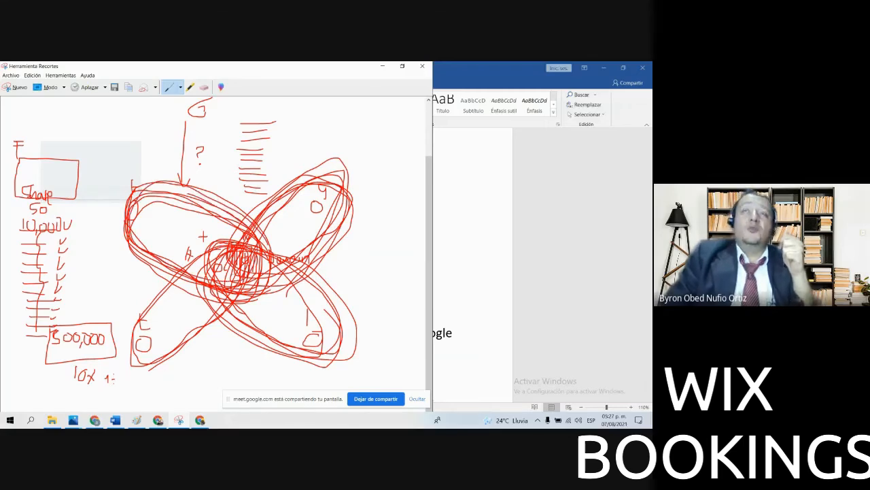
pyautogui.moveTo(233, 193)
pyautogui.mouseDown()
pyautogui.moveTo(232, 114)
pyautogui.moveTo(245, 122)
pyautogui.mouseUp()
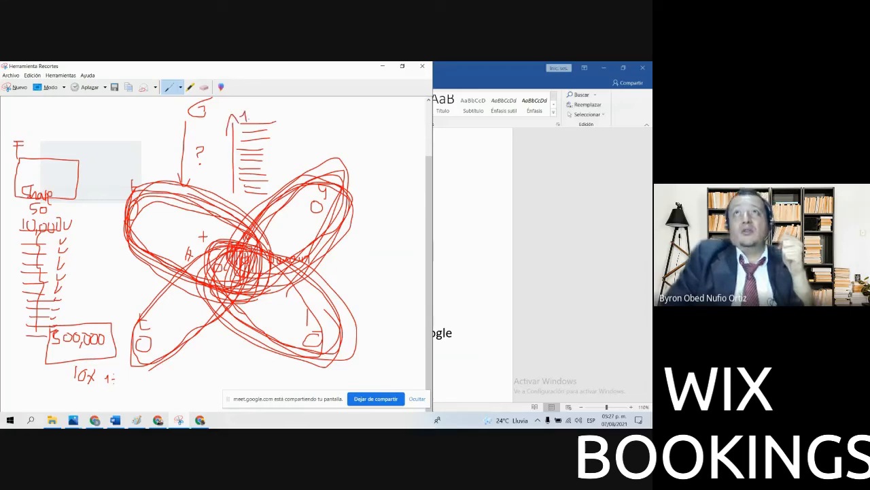
pyautogui.moveTo(256, 111); pyautogui.dragTo(272, 106)
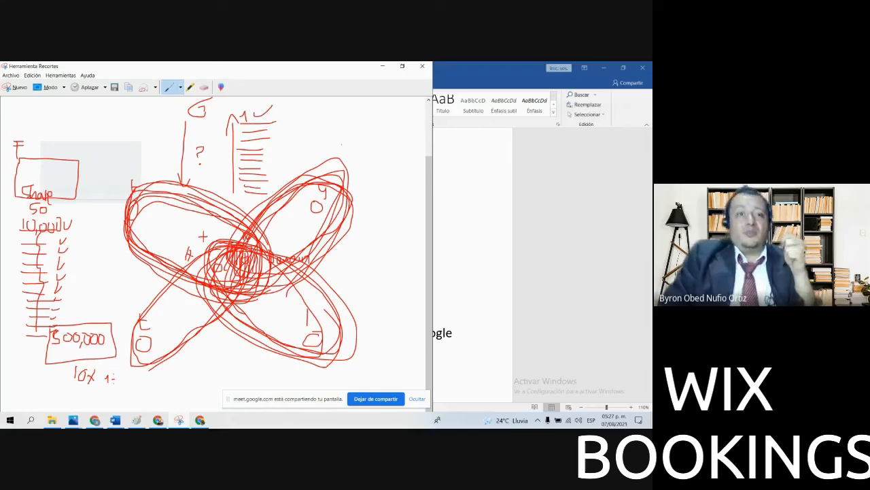
# Write a ticked "2" below the ranking list's 1, and switch to Chrome showing the YouTube results for "aves de postura"
pyautogui.moveTo(242, 126); pyautogui.dragTo(280, 115)
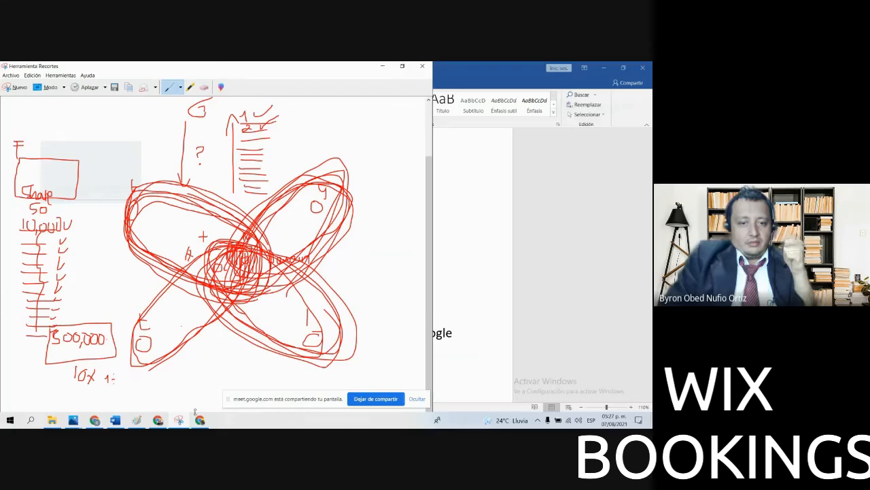
pyautogui.click(155, 420)
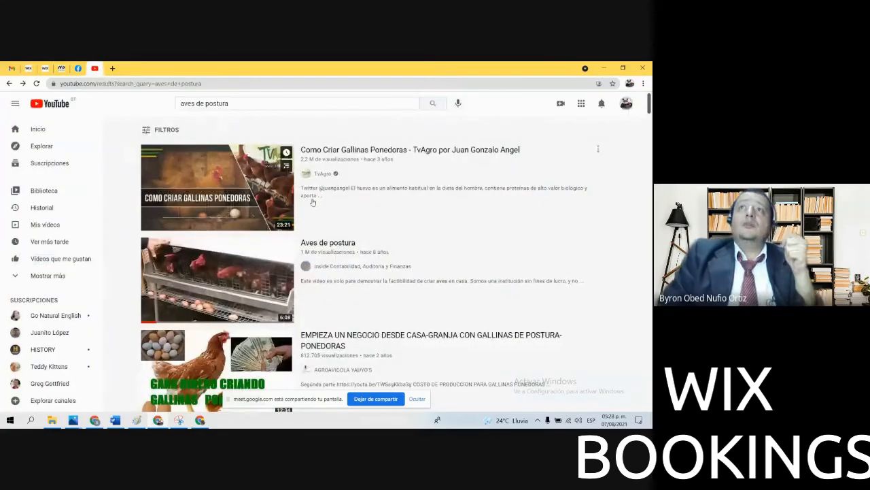
pyautogui.moveTo(315, 286)
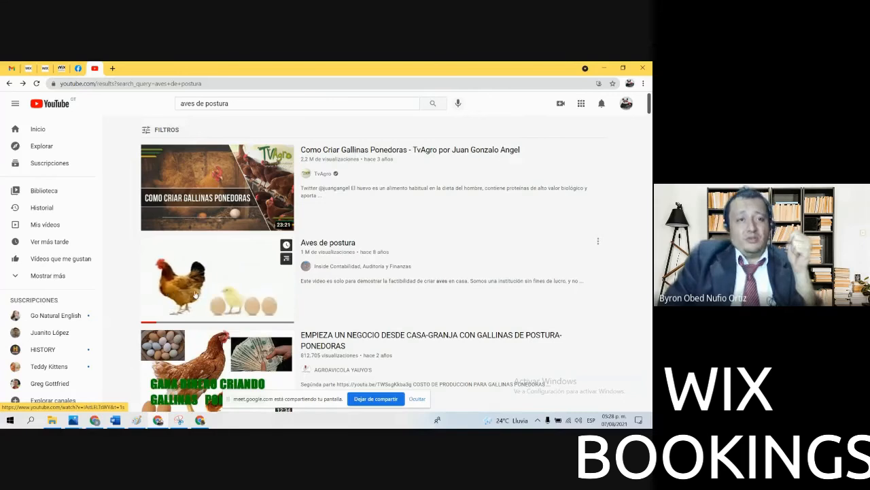
# Return to the Wix dashboard and review the homepage tasks under Step 1 of the SEO Setup Checklist
pyautogui.click(28, 70)
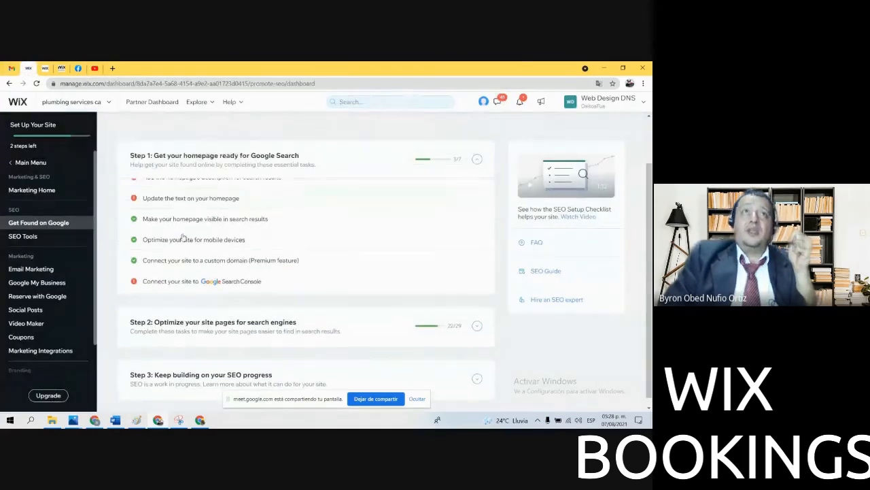
pyautogui.click(35, 226)
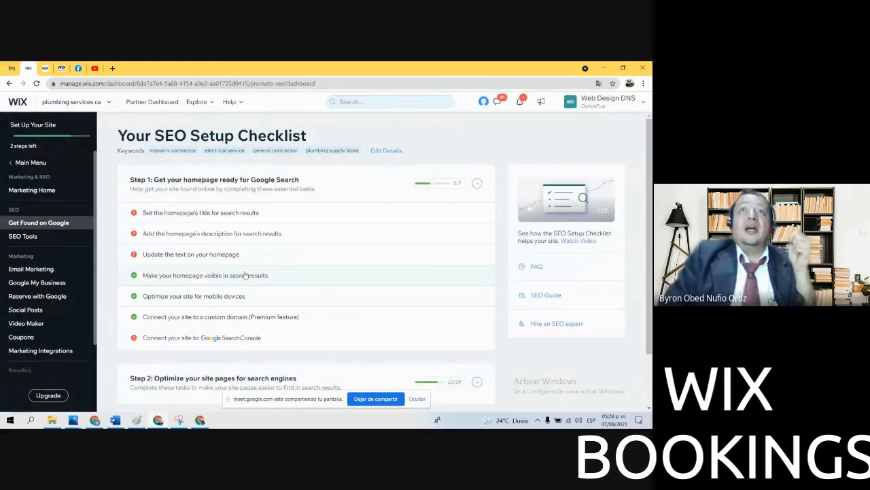
pyautogui.scroll(-2, 245, 275)
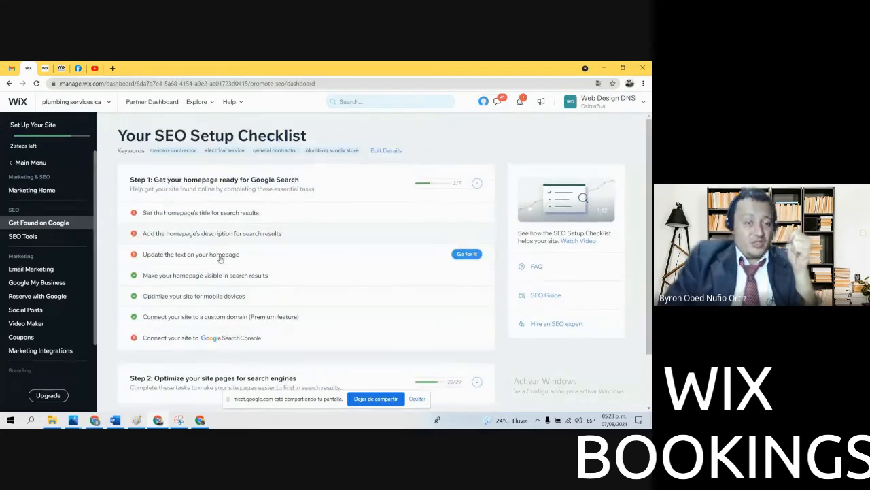
# Open the "Aves de postura" video from the YouTube results, highlight its title and read the description
pyautogui.click(94, 68)
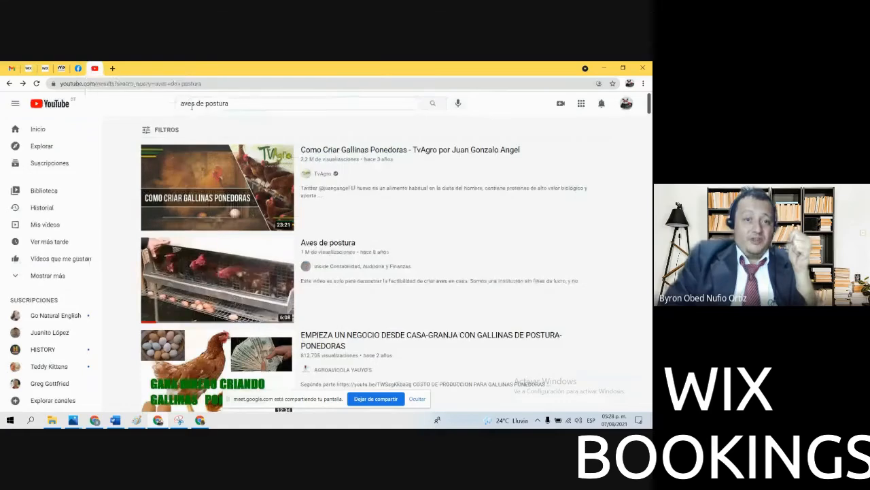
pyautogui.click(243, 268)
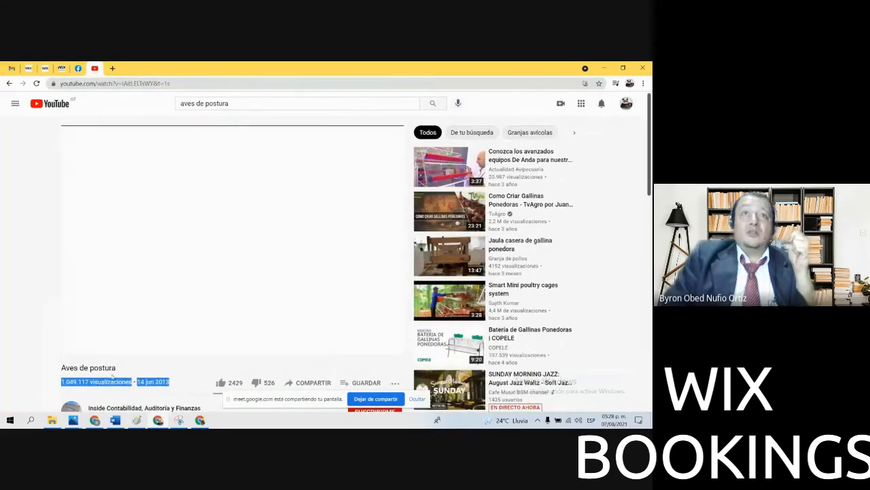
pyautogui.moveTo(61, 367); pyautogui.dragTo(115, 368)
pyautogui.scroll(-3, 242, 335)
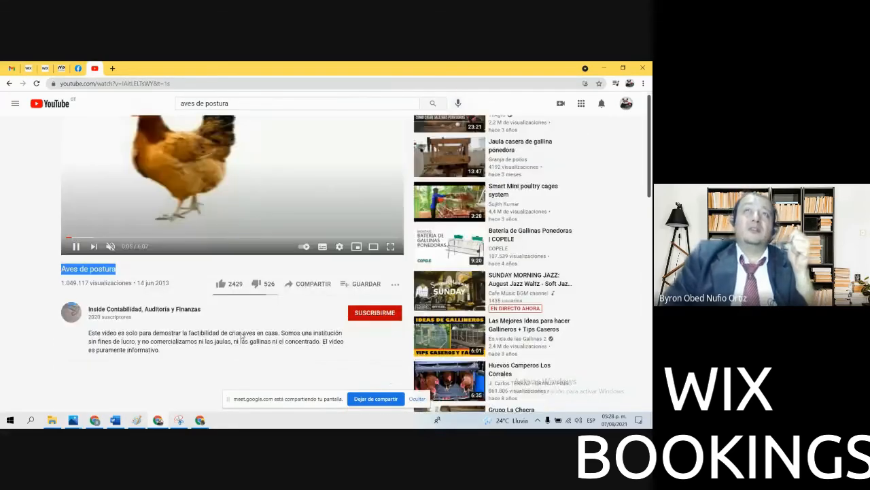
pyautogui.scroll(1, 242, 335)
pyautogui.scroll(3, 162, 291)
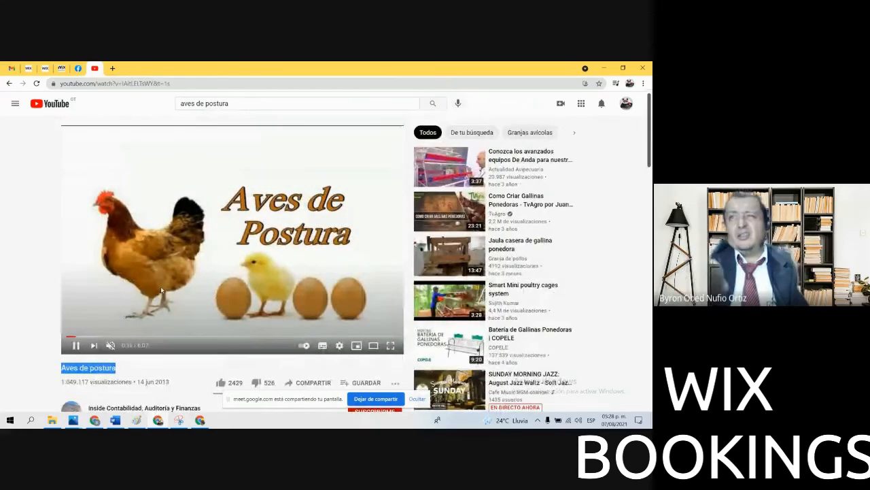
# Examine the "Aves de postura" video's title, view count, channel details and comments section
pyautogui.scroll(-1, 157, 358)
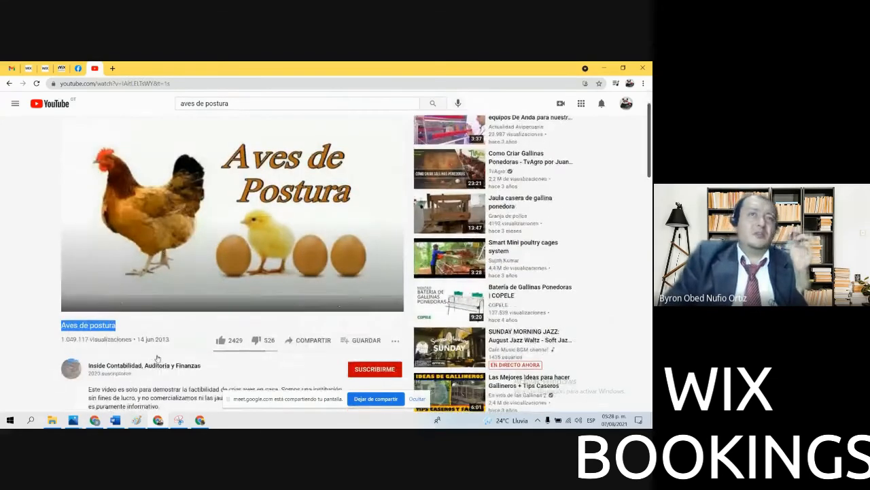
pyautogui.scroll(-2, 157, 359)
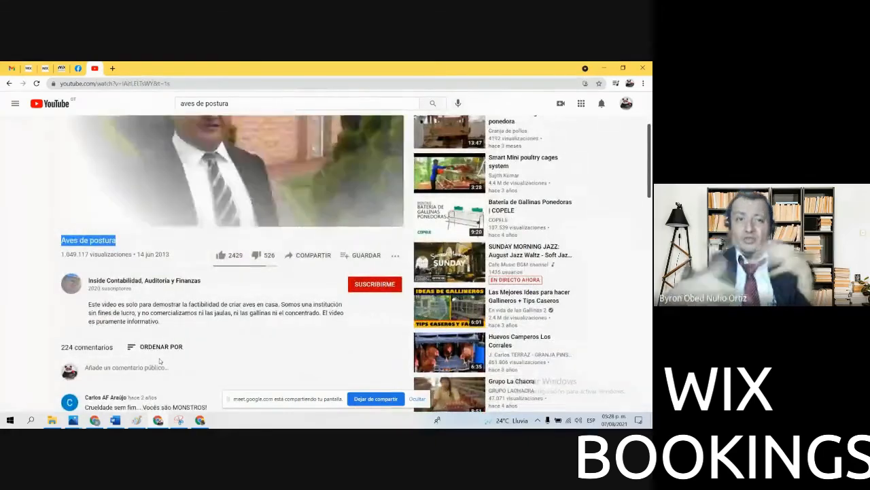
pyautogui.scroll(2, 197, 349)
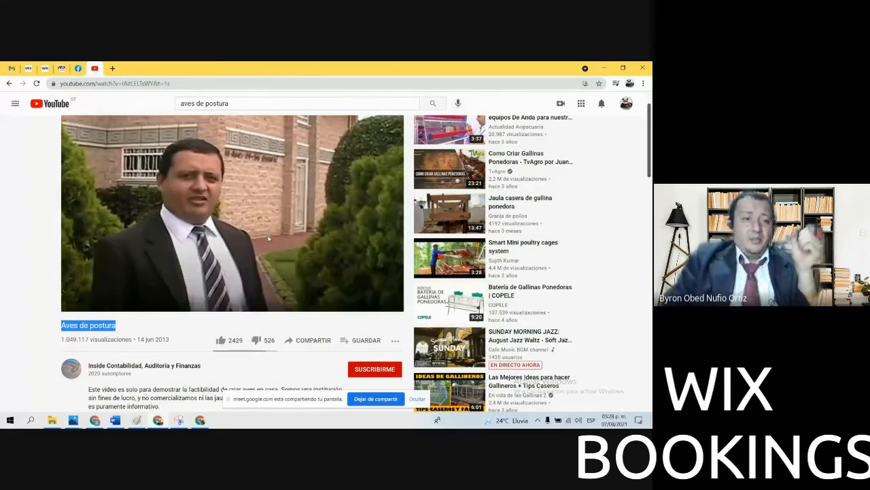
pyautogui.scroll(-2, 238, 292)
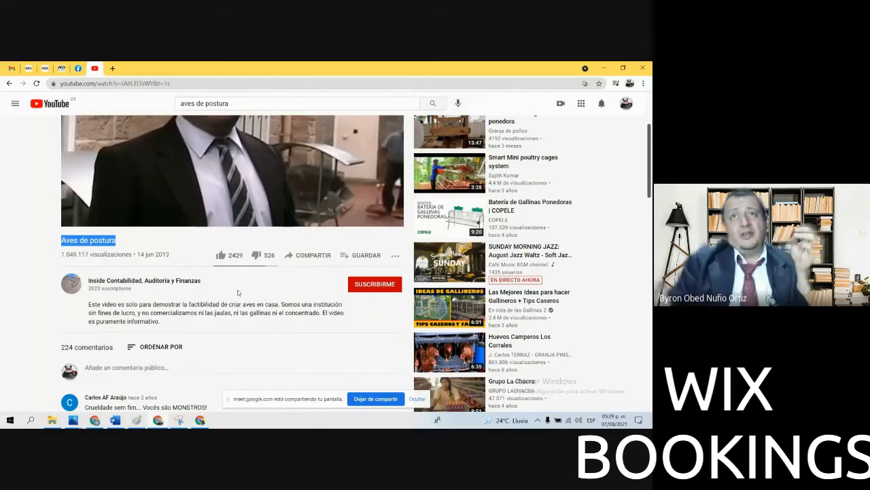
pyautogui.moveTo(61, 241); pyautogui.dragTo(125, 243)
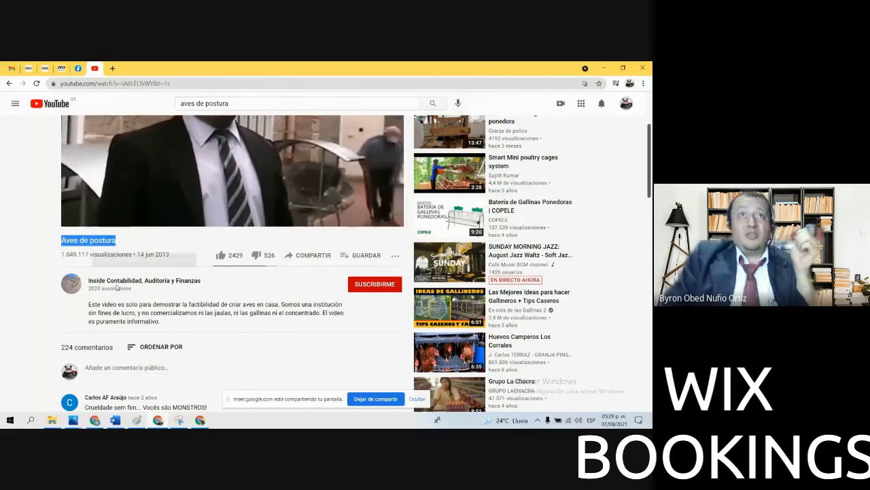
pyautogui.scroll(3, 91, 326)
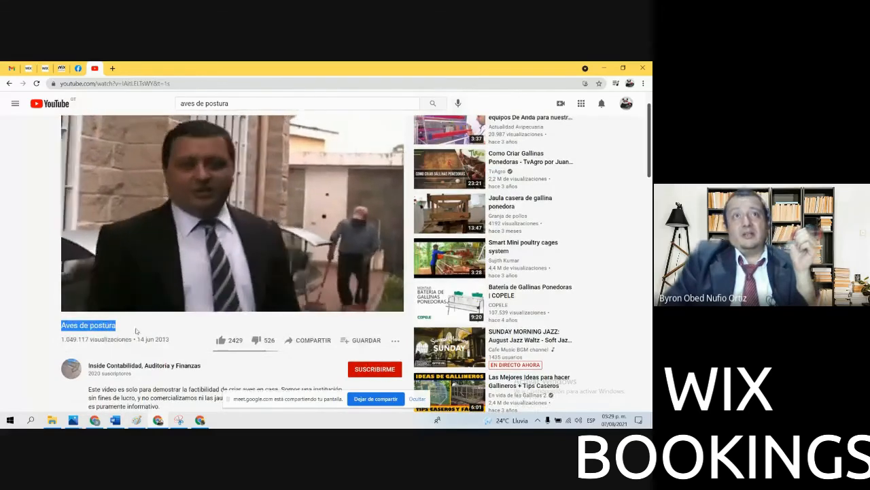
pyautogui.scroll(1, 126, 332)
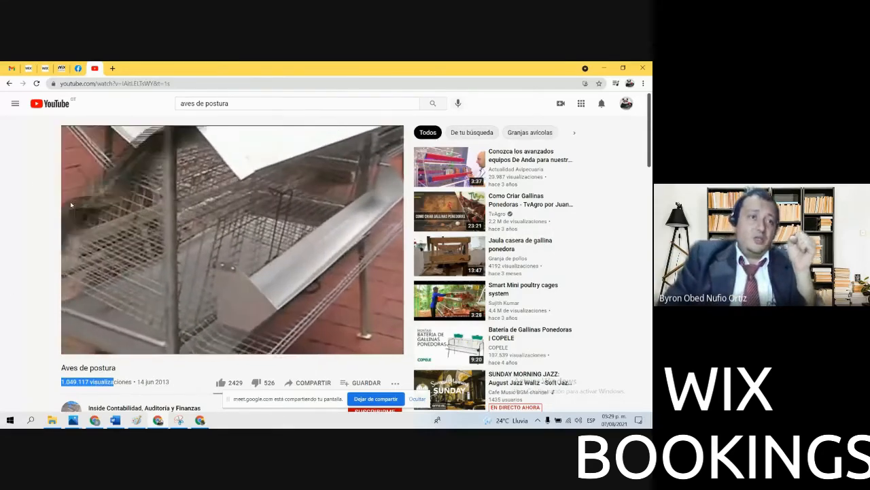
# Return to the Wix SEO checklist and open the task for adding the homepage's description for search results
pyautogui.click(28, 69)
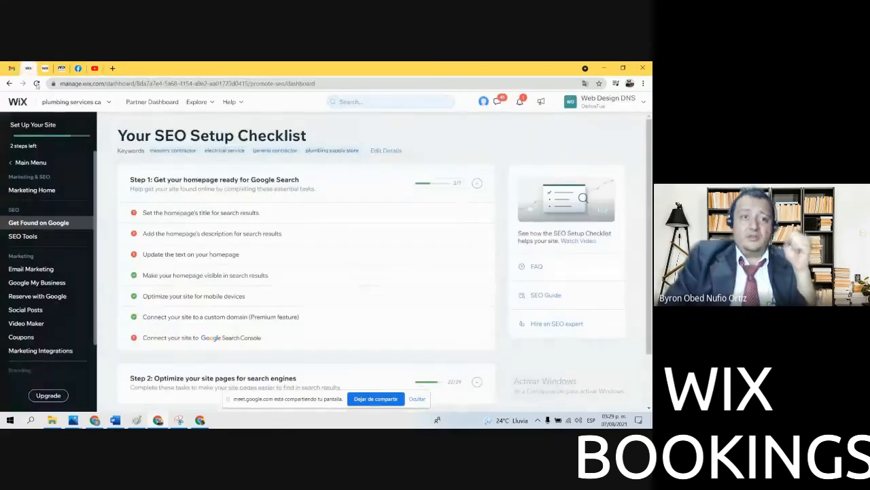
pyautogui.click(176, 234)
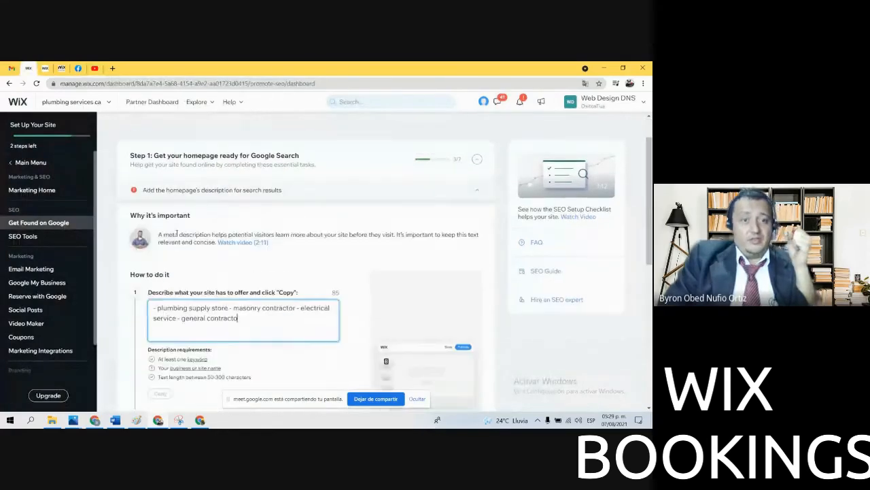
pyautogui.scroll(-1, 176, 233)
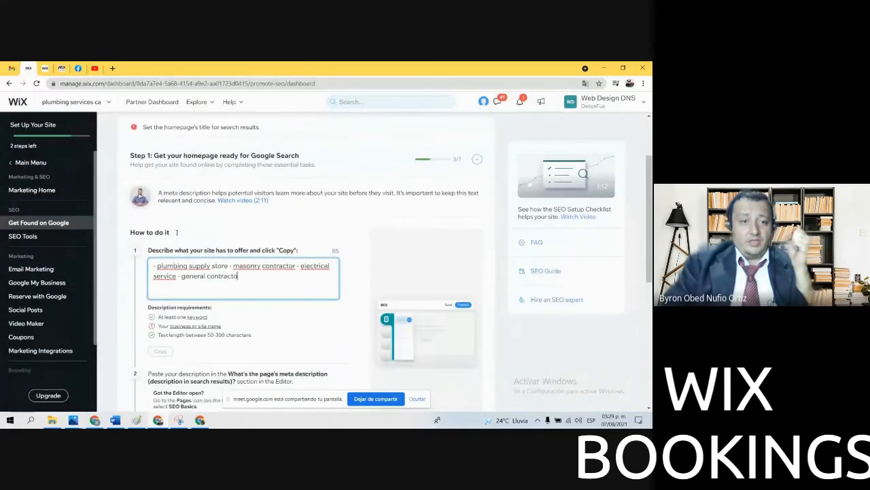
# Open the keyword settings from the description requirements, analyze the keywords and review all the suggested alternatives and their strength
pyautogui.click(196, 318)
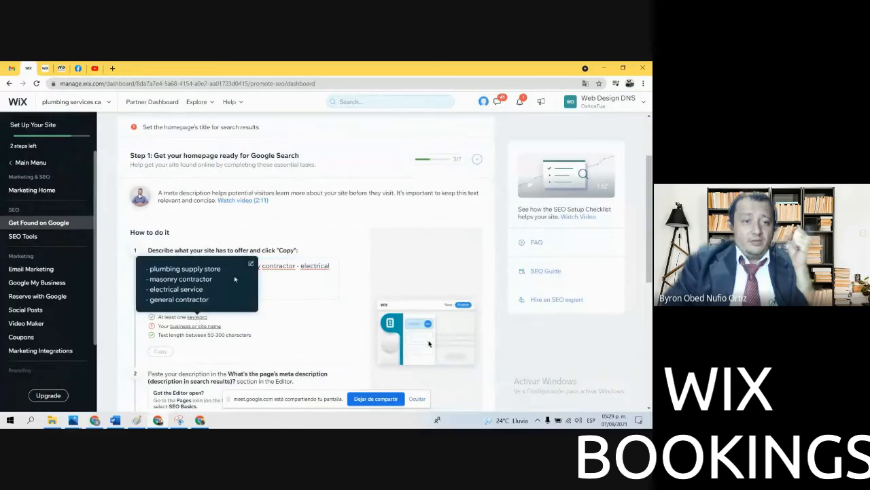
pyautogui.click(251, 266)
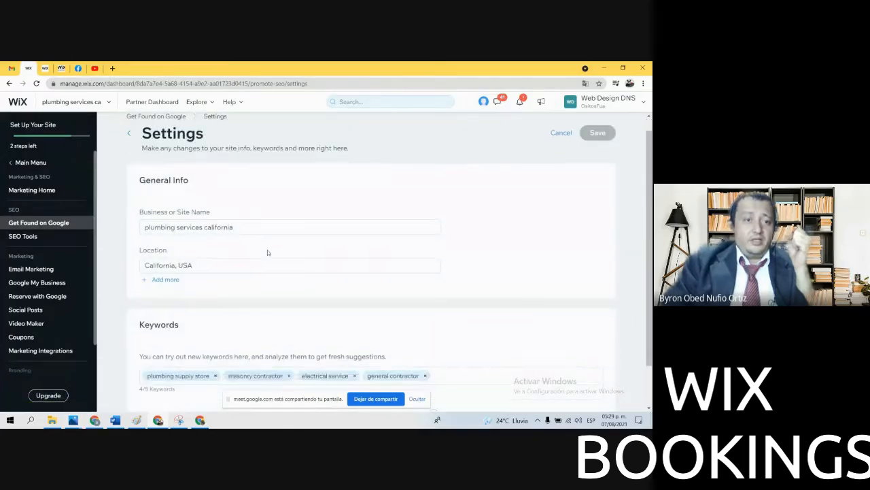
pyautogui.click(177, 362)
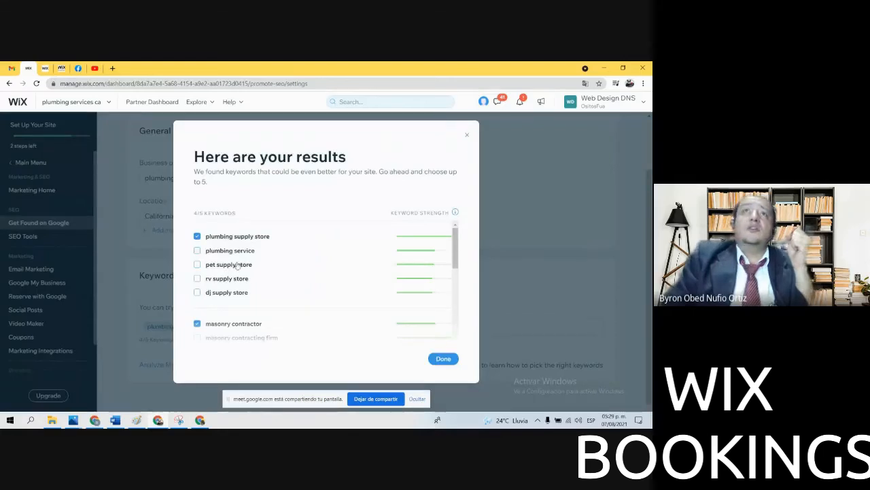
pyautogui.scroll(-10, 240, 288)
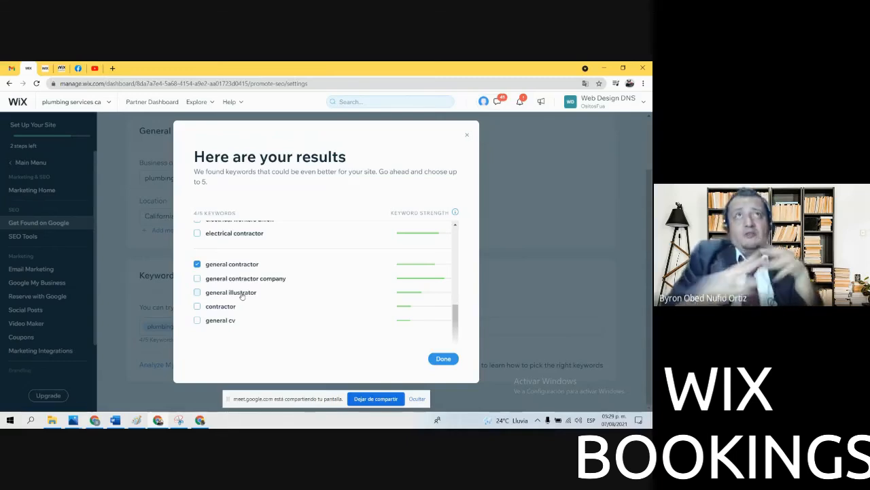
# Return to the YouTube results for "aves de postura" and preview the first two videos
pyautogui.click(95, 69)
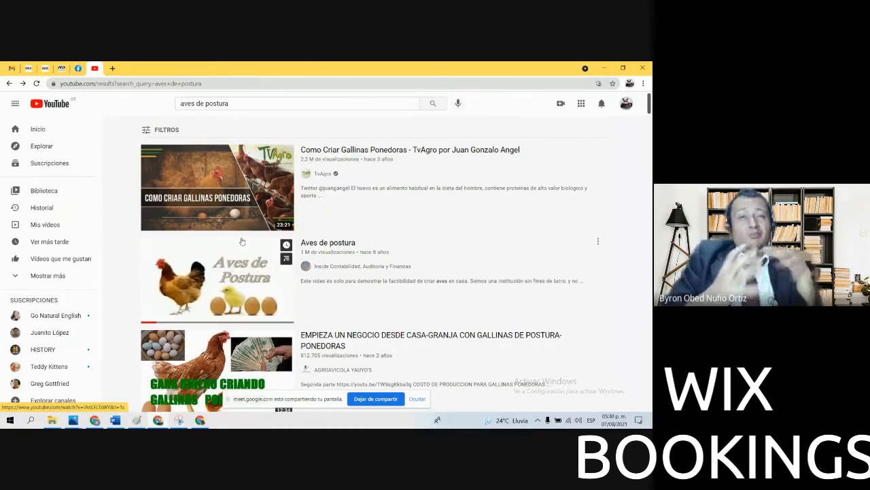
pyautogui.moveTo(253, 192)
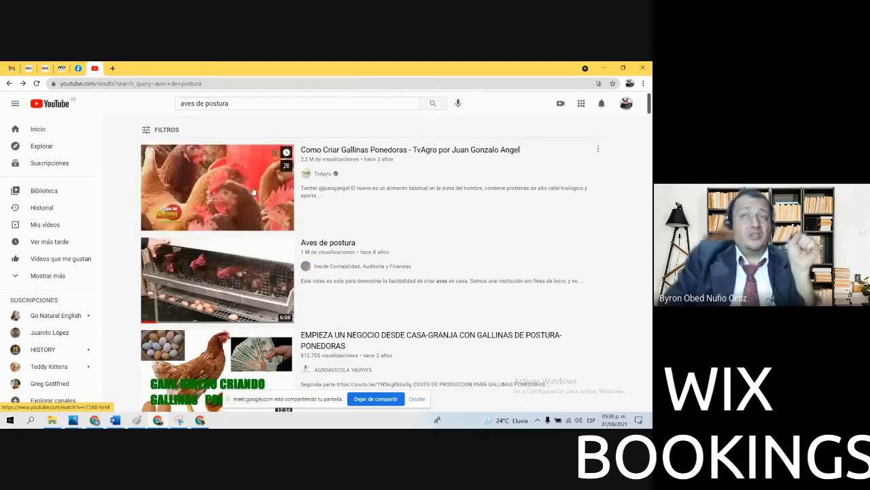
pyautogui.moveTo(222, 284)
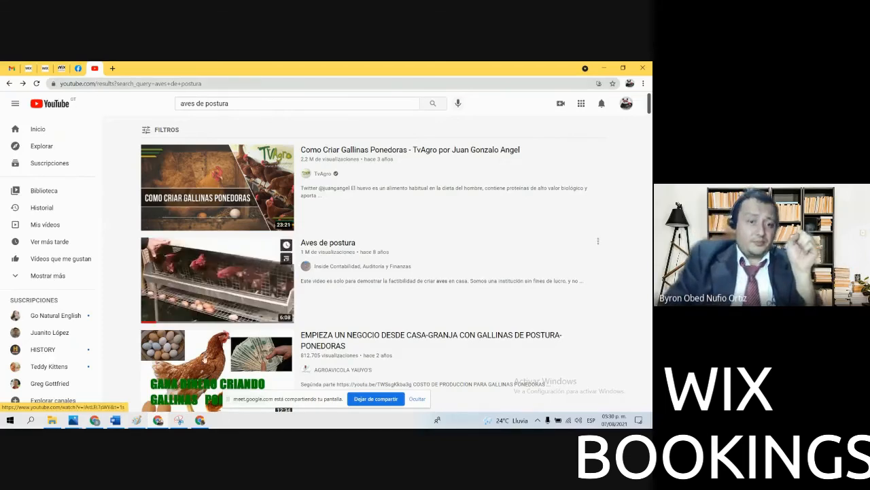
# Switch to the Word document and highlight plan items 1 to 8, followed by item 9, "Analytics and Grow to Rank Higher on Google"
pyautogui.click(118, 421)
pyautogui.click(257, 314)
pyautogui.moveTo(318, 316); pyautogui.dragTo(190, 160)
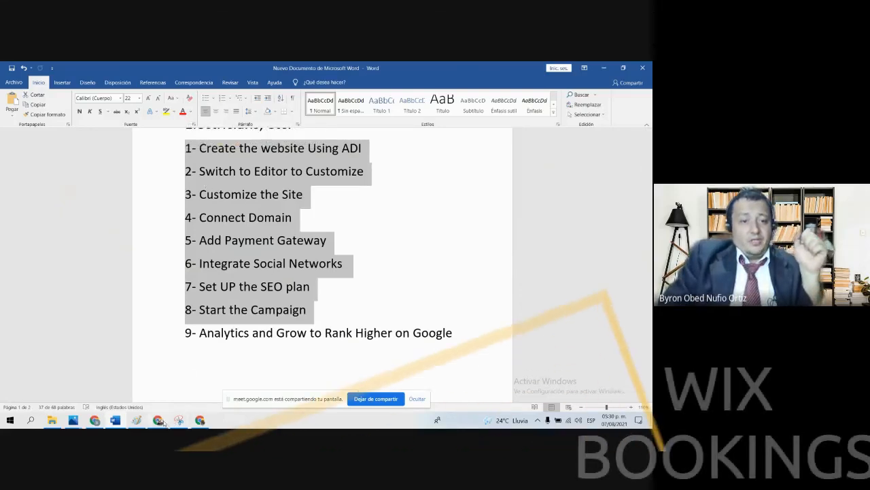
pyautogui.moveTo(199, 332); pyautogui.dragTo(413, 332)
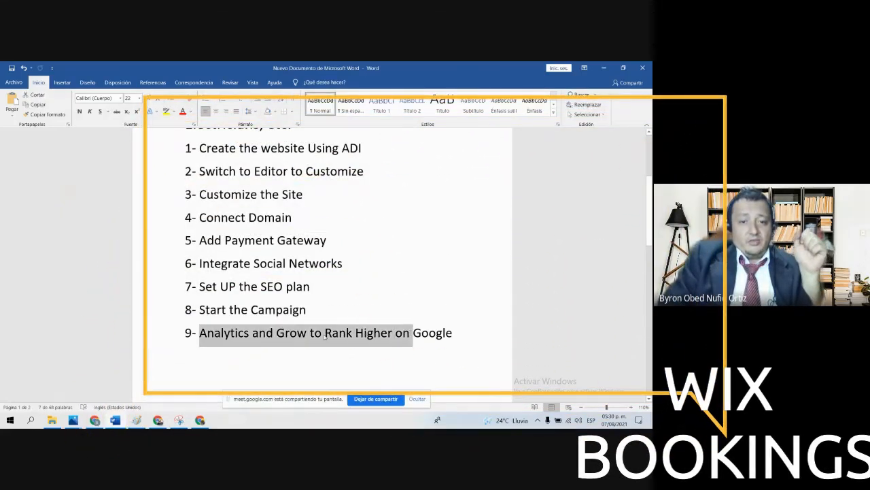
# Return to the Wix keyword results in Chrome and accept the current keyword selection
pyautogui.click(157, 421)
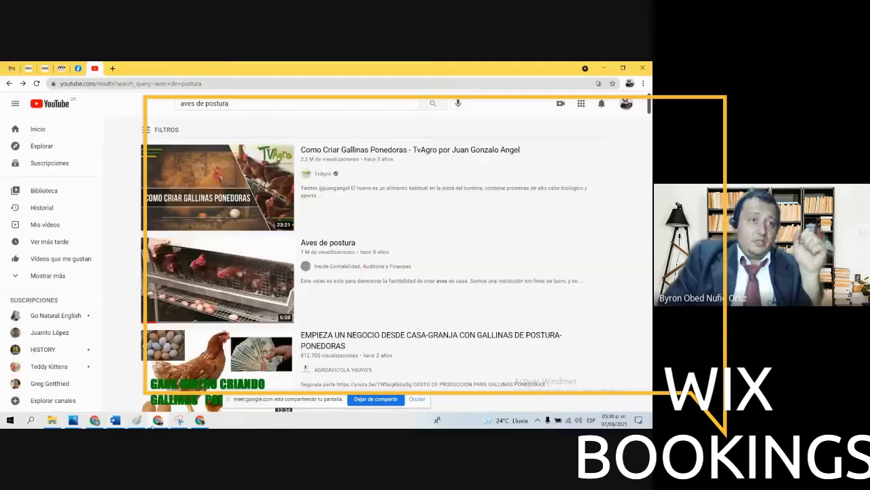
pyautogui.click(29, 69)
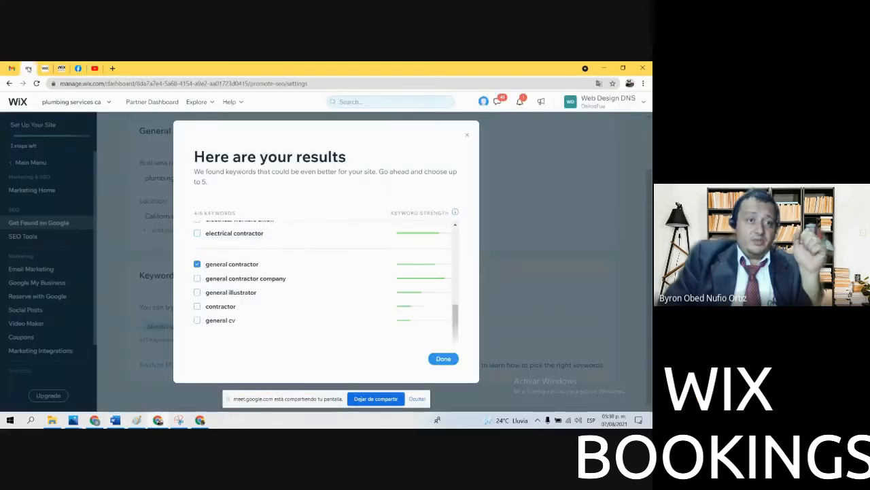
pyautogui.click(441, 358)
pyautogui.scroll(-1, 34, 269)
pyautogui.scroll(1, 30, 180)
# Open the site's Traffic Overview in the Wix analytics and look through all its sections, including the world map
pyautogui.click(31, 165)
pyautogui.click(38, 277)
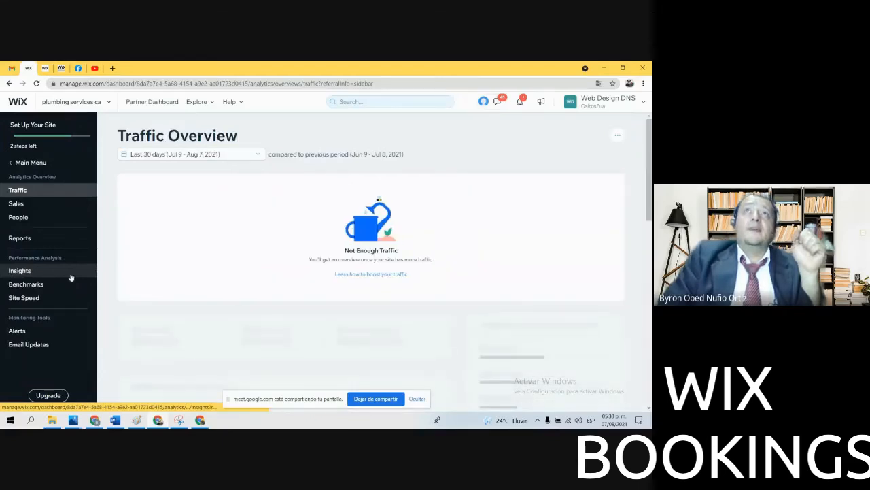
pyautogui.scroll(-3, 153, 264)
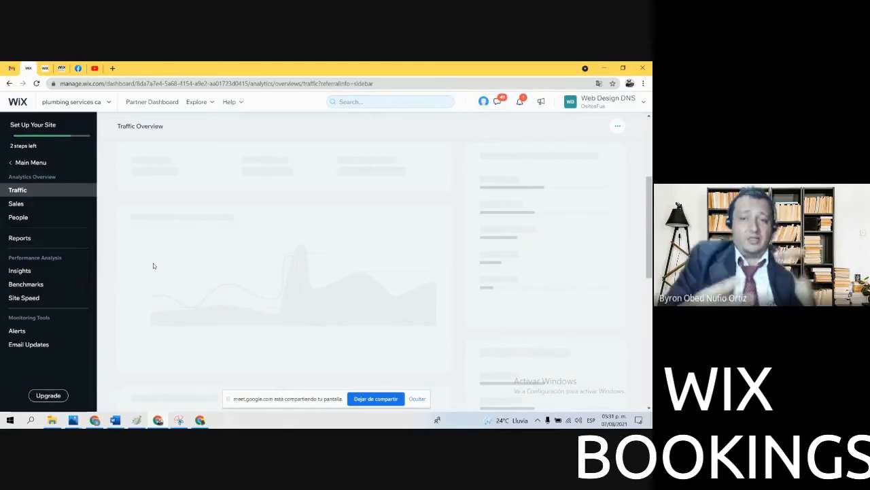
pyautogui.scroll(-5, 163, 262)
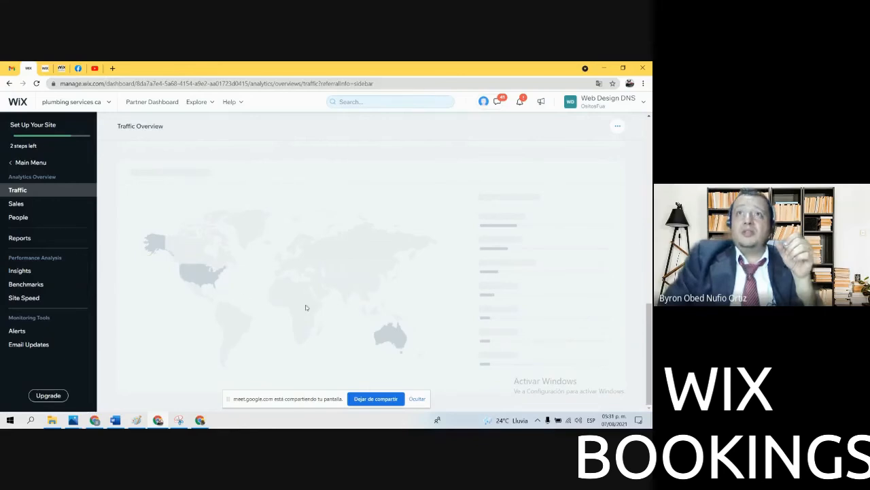
pyautogui.scroll(5, 307, 305)
pyautogui.scroll(3, 307, 307)
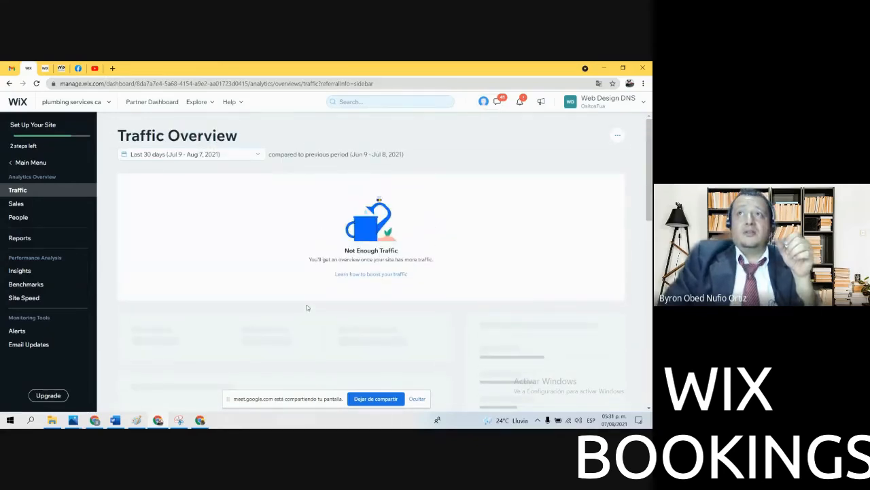
# Open the analytics Reports and review the Sales and Traffic report lists, highlighting the Traffic section's heading and description
pyautogui.click(20, 238)
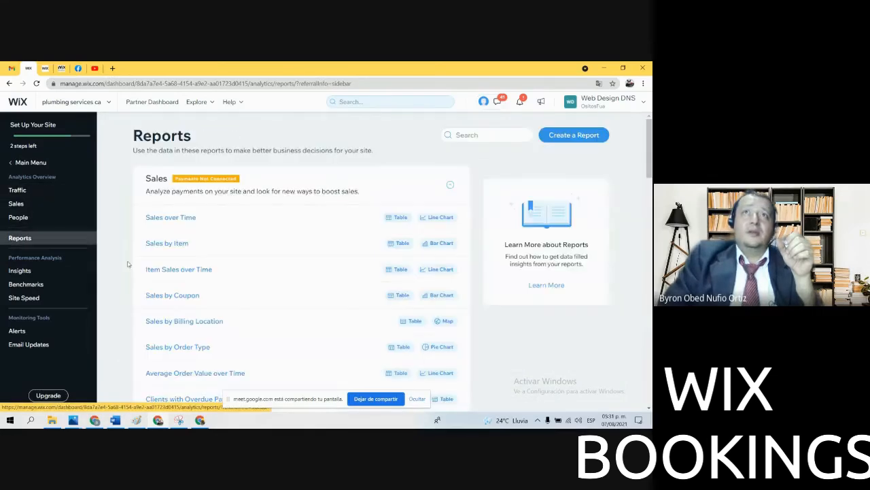
pyautogui.scroll(-5, 221, 246)
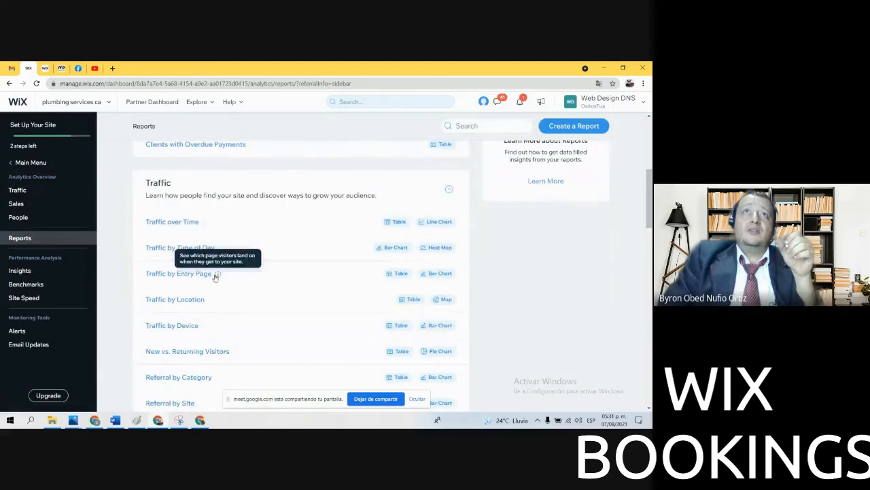
pyautogui.moveTo(149, 187); pyautogui.dragTo(287, 195)
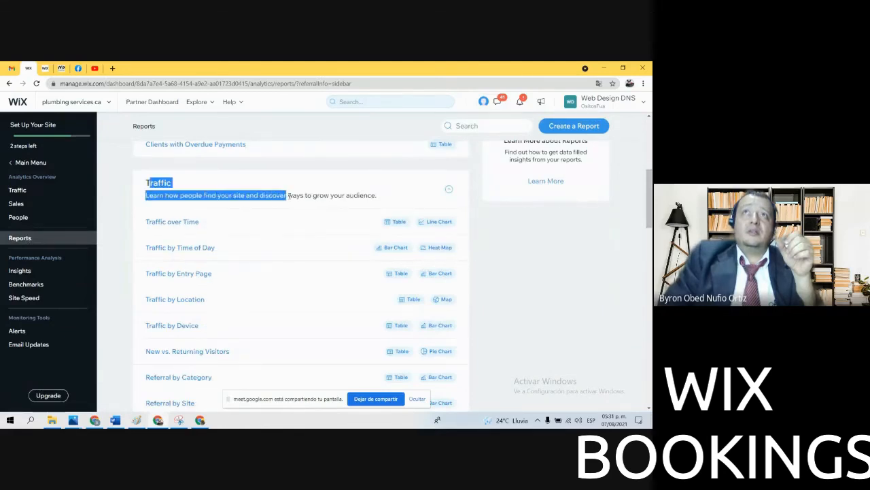
pyautogui.scroll(5, 252, 352)
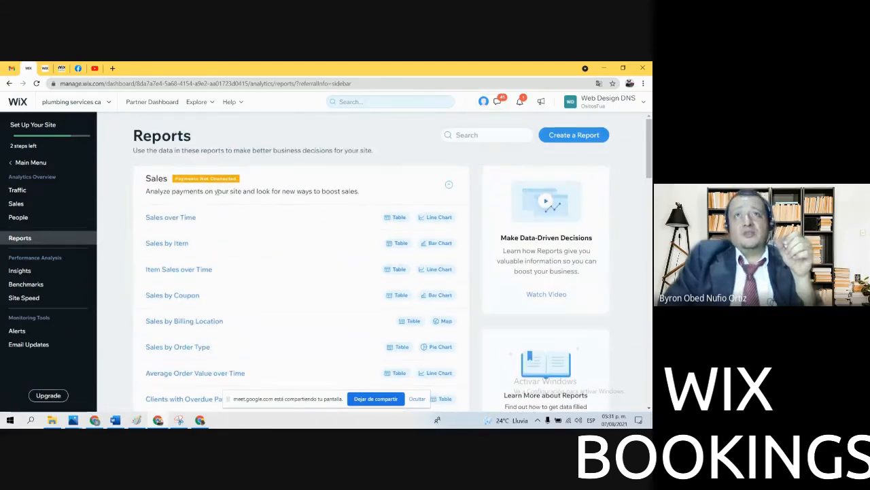
pyautogui.scroll(-1, 267, 289)
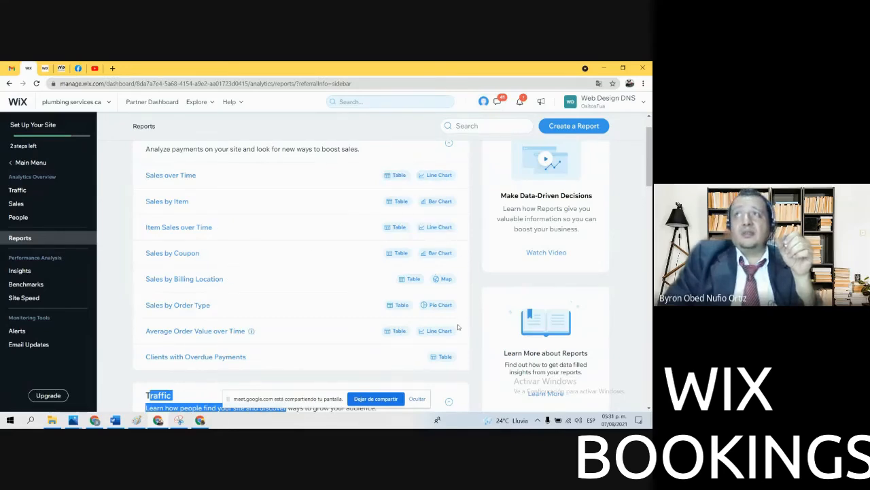
pyautogui.scroll(-1, 454, 327)
pyautogui.scroll(-3, 455, 327)
pyautogui.scroll(1, 195, 299)
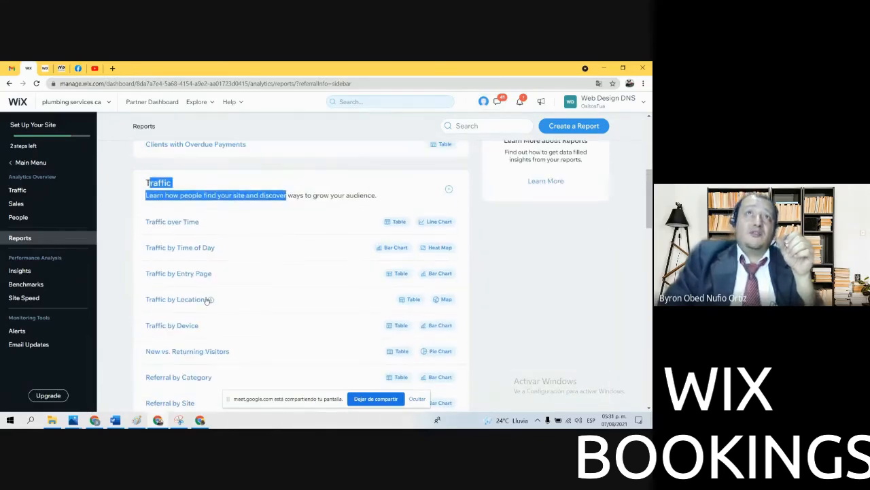
pyautogui.click(126, 228)
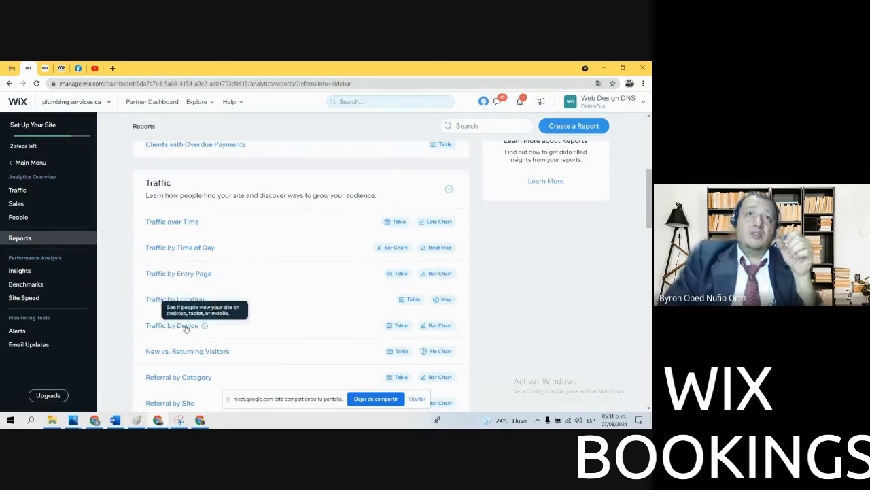
# Look through the Traffic referral reports and the Bookings, Marketing & SEO and Behavior report sections
pyautogui.scroll(-2, 286, 332)
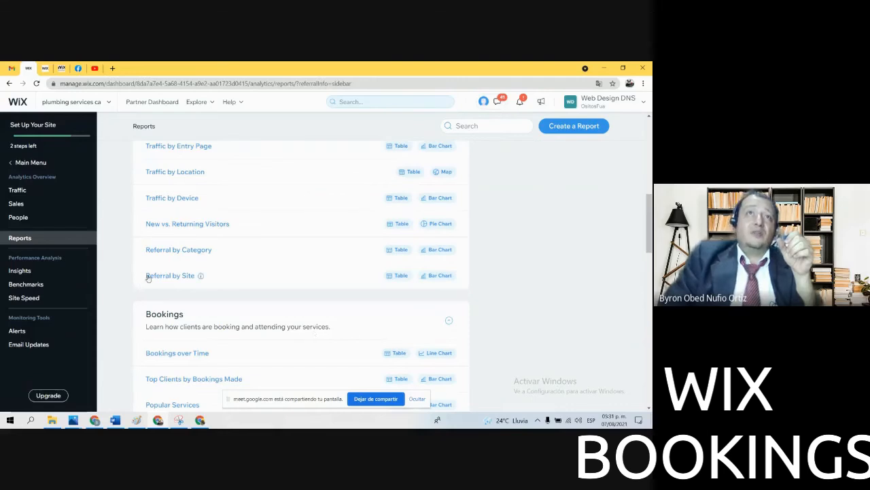
pyautogui.moveTo(200, 276)
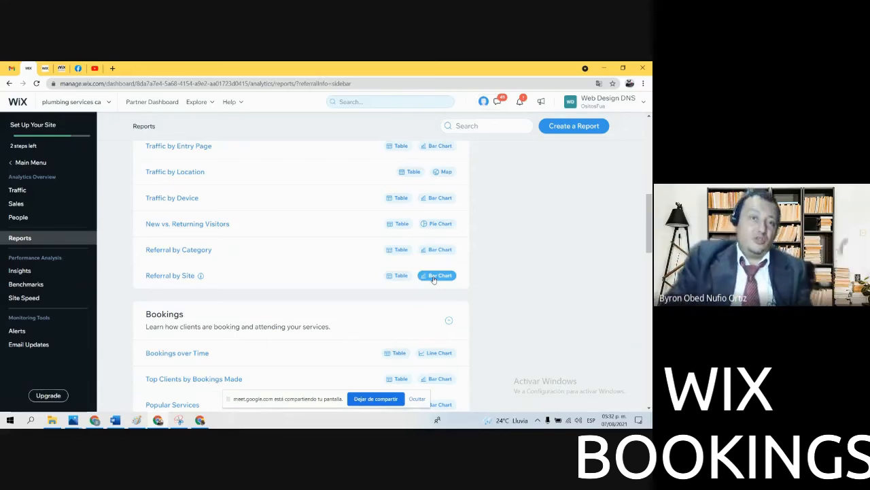
pyautogui.scroll(-2, 286, 306)
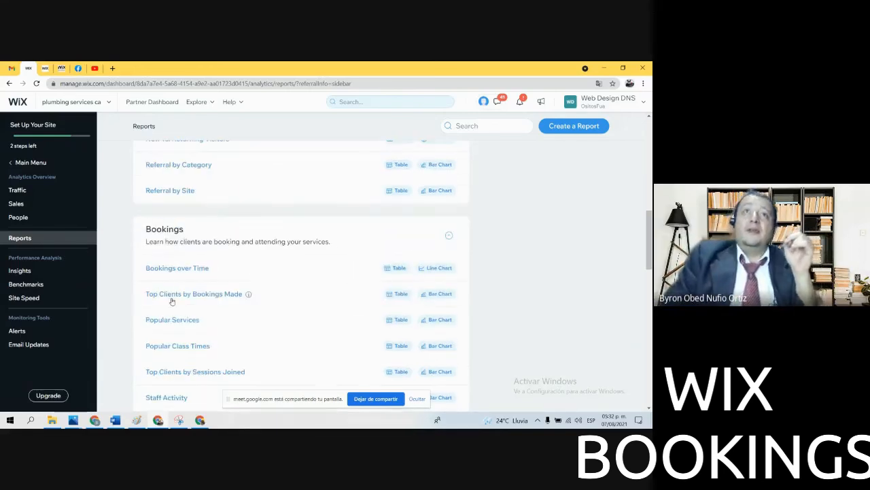
pyautogui.scroll(-3, 212, 271)
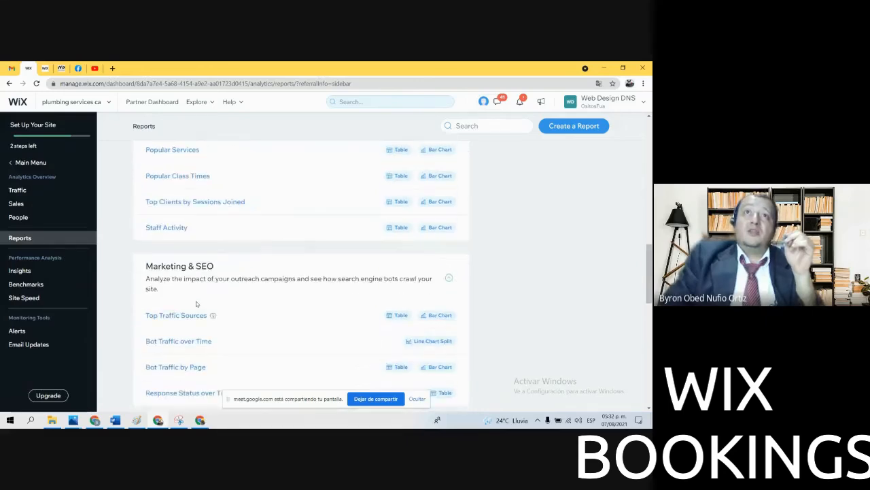
pyautogui.scroll(-2, 304, 313)
pyautogui.scroll(8, 305, 309)
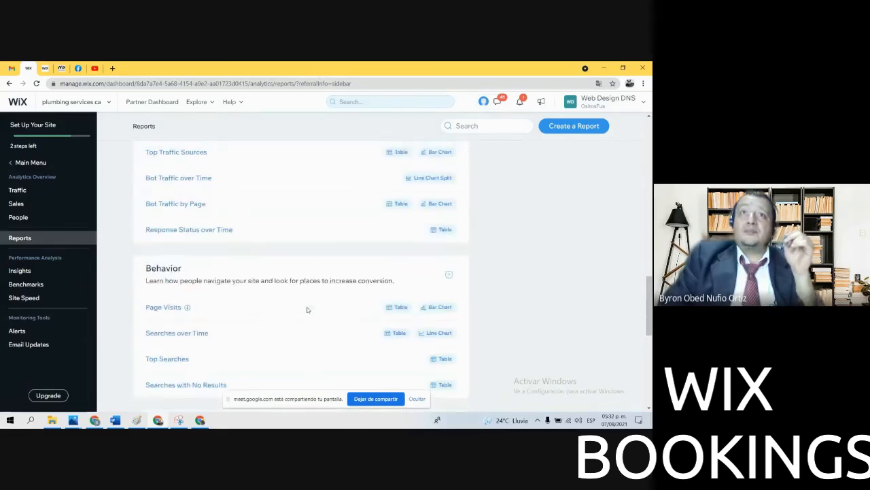
pyautogui.scroll(1, 306, 308)
pyautogui.scroll(-3, 306, 310)
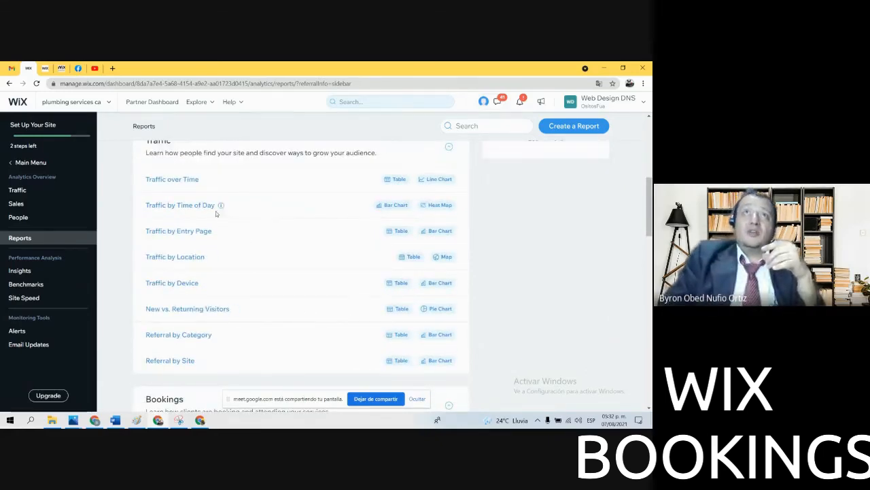
# Review the Traffic reports again, continue through to People and Accounting, and highlight the Accounting section's heading and description
pyautogui.scroll(1, 204, 184)
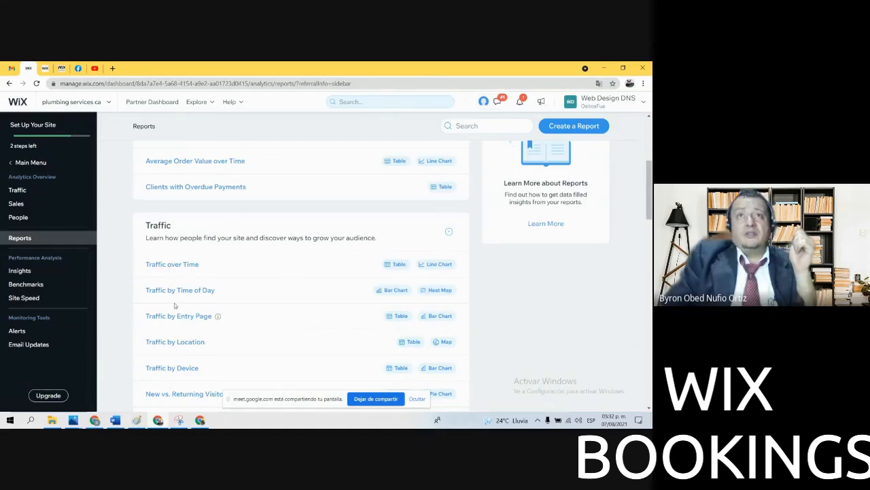
pyautogui.scroll(-2, 344, 304)
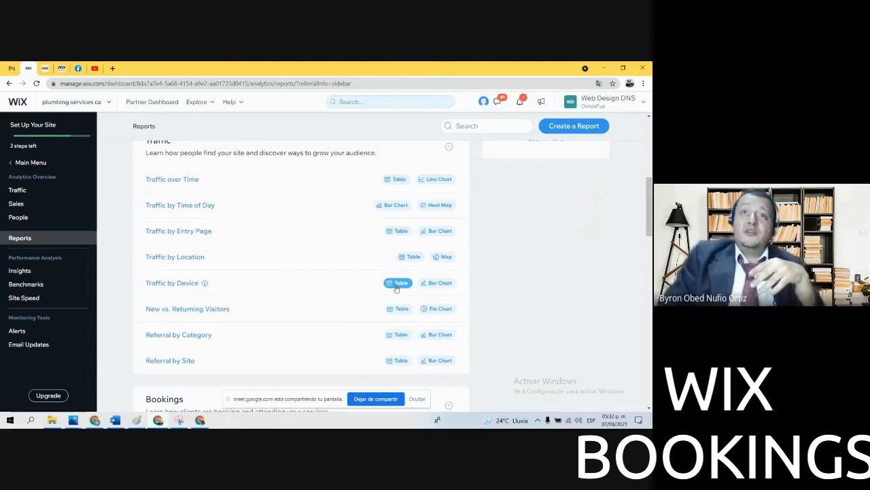
pyautogui.scroll(-3, 231, 254)
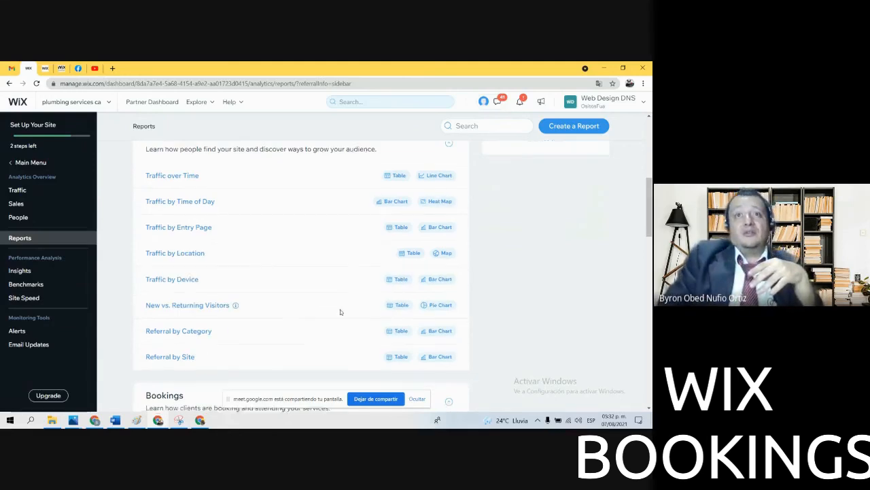
pyautogui.scroll(-3, 231, 254)
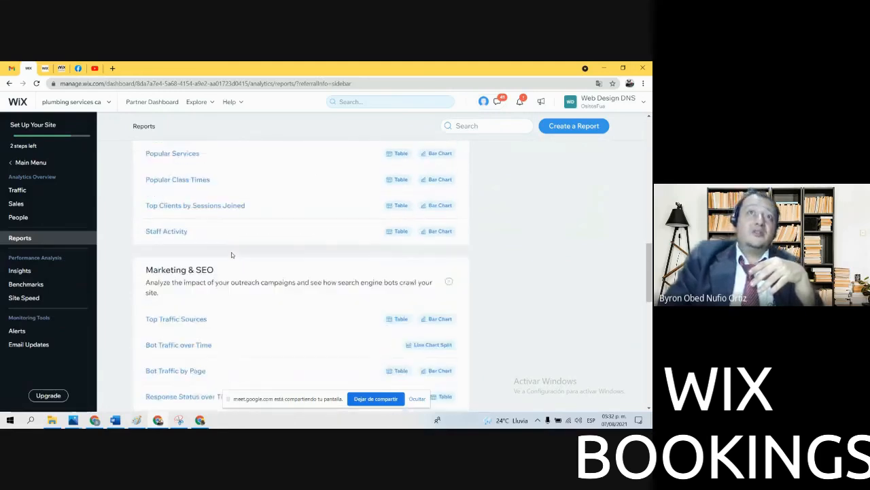
pyautogui.scroll(-3, 231, 255)
pyautogui.scroll(-5, 232, 254)
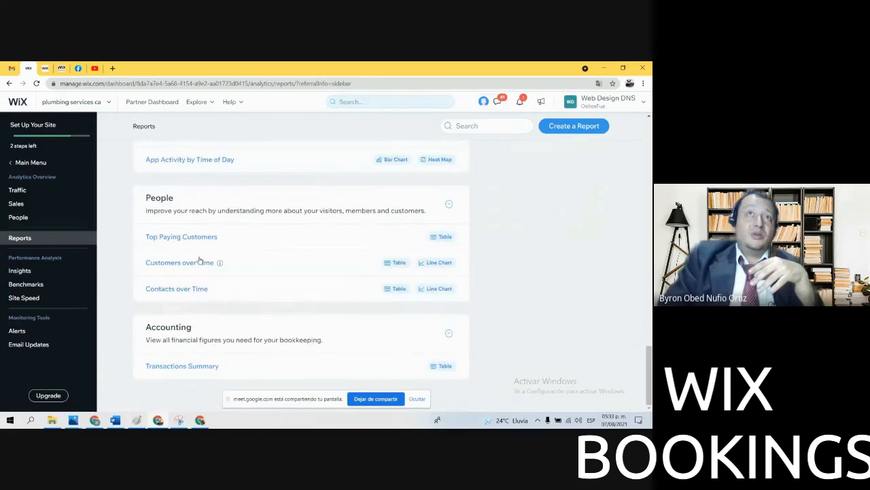
pyautogui.moveTo(161, 330); pyautogui.dragTo(325, 342)
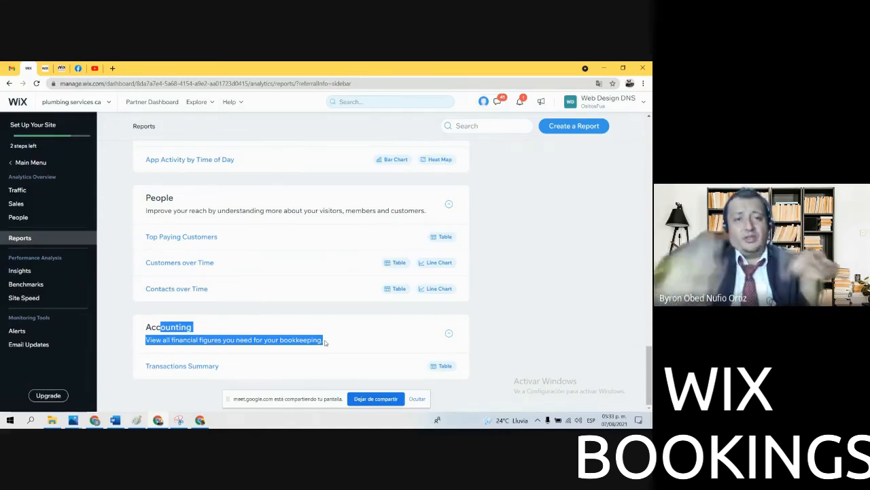
# Switch to the live plumbing services site and look through the whole home page, down to the contact form and map
pyautogui.click(60, 72)
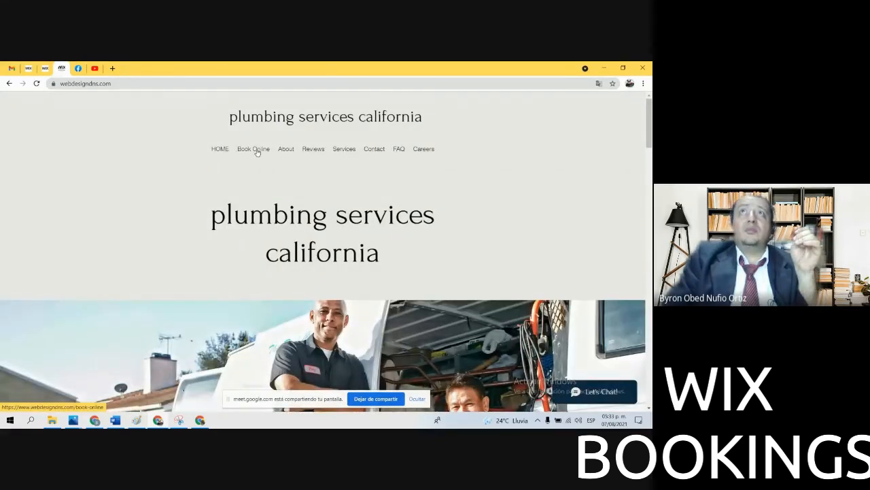
pyautogui.scroll(-5, 259, 249)
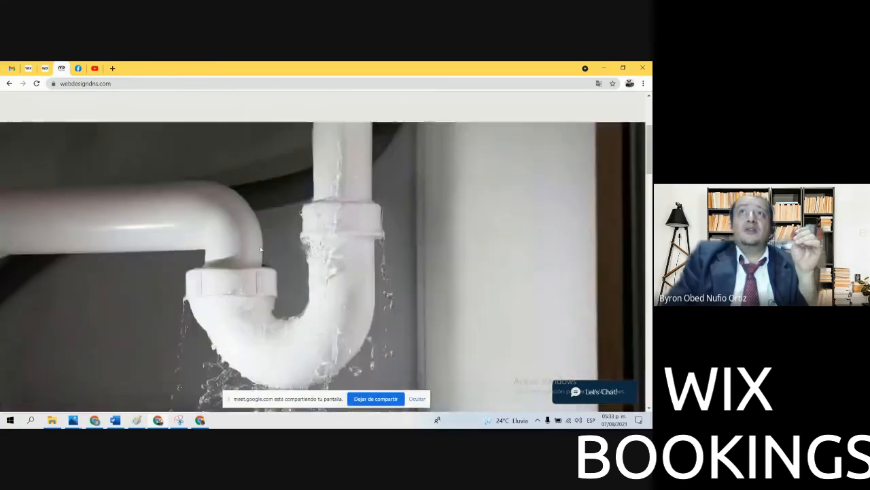
pyautogui.scroll(-5, 261, 249)
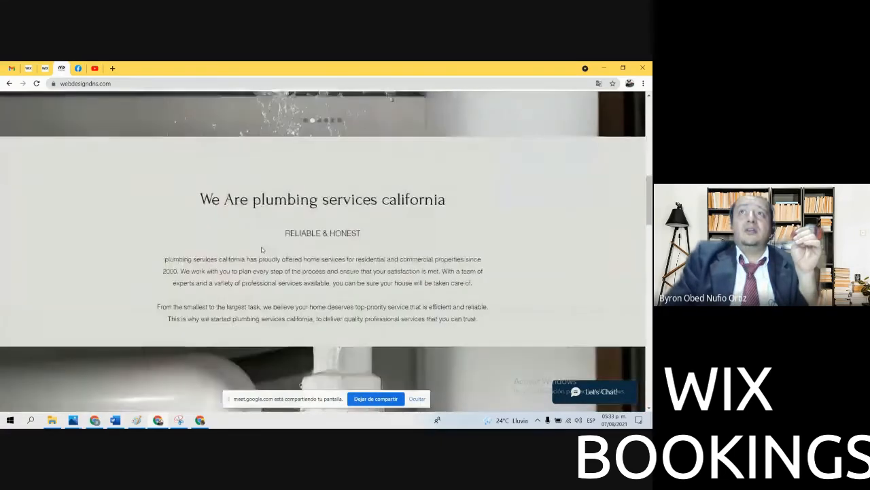
pyautogui.scroll(-15, 261, 249)
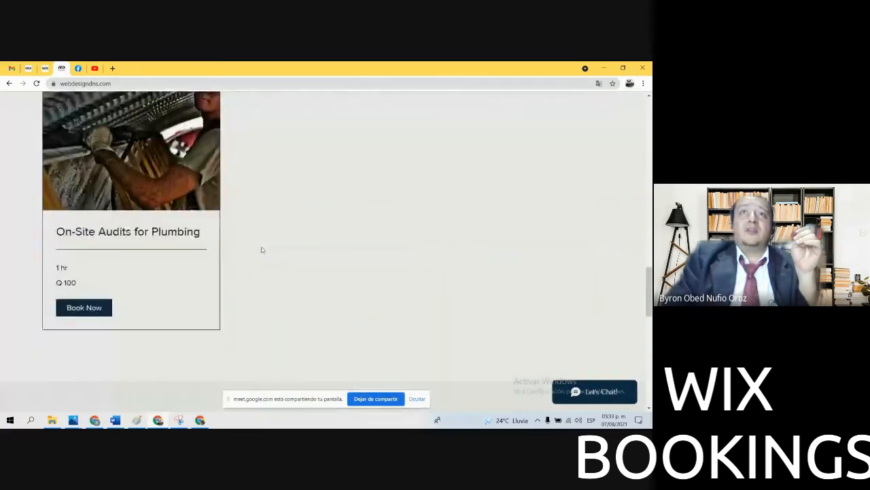
pyautogui.scroll(-4, 261, 250)
pyautogui.scroll(4, 261, 249)
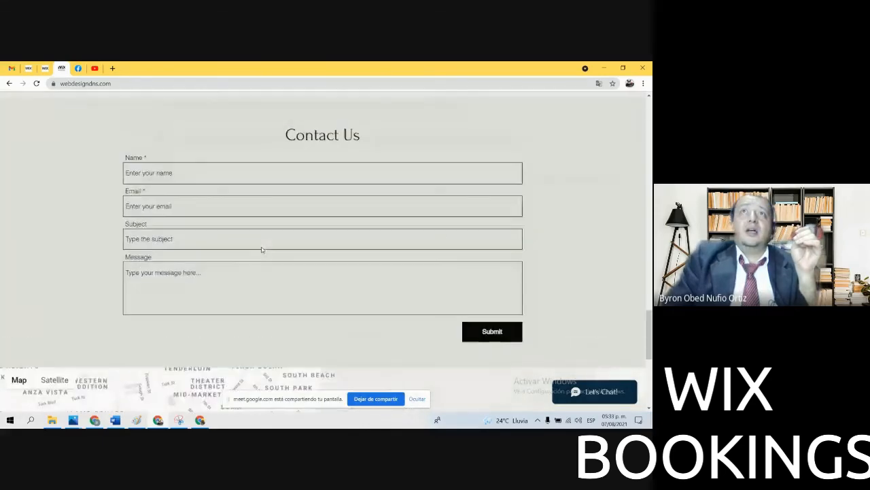
pyautogui.scroll(-5, 261, 250)
pyautogui.scroll(20, 261, 250)
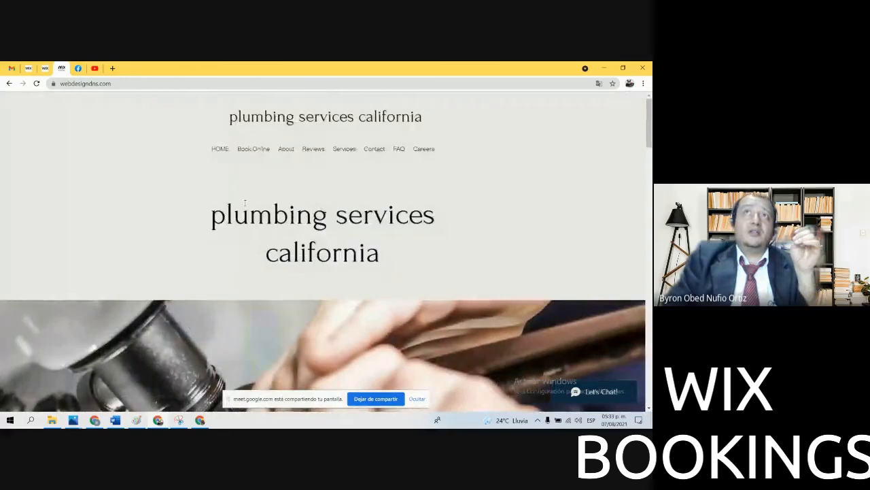
# Open the live site's Book Online page and its About page, and look through both
pyautogui.click(253, 149)
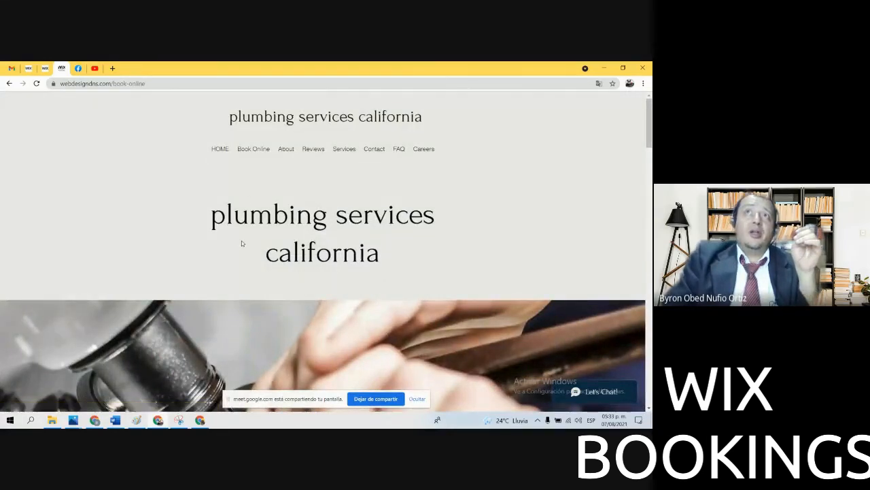
pyautogui.scroll(-5, 243, 244)
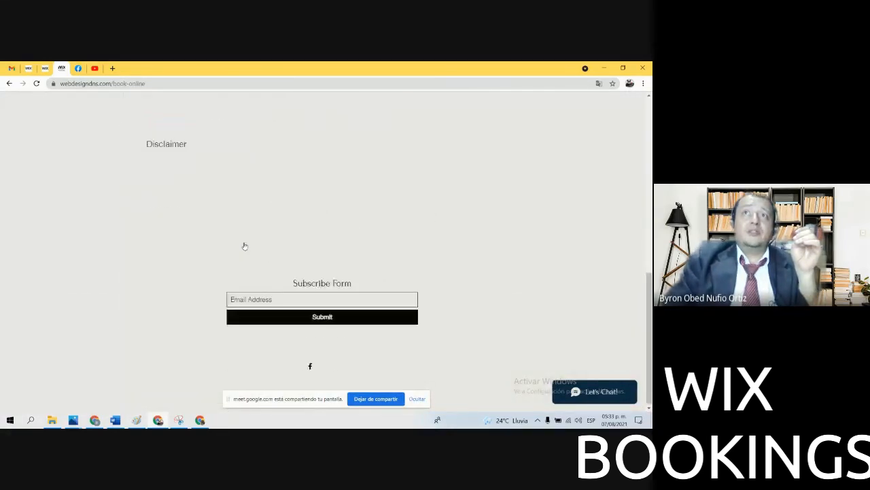
pyautogui.scroll(6, 243, 245)
pyautogui.click(285, 149)
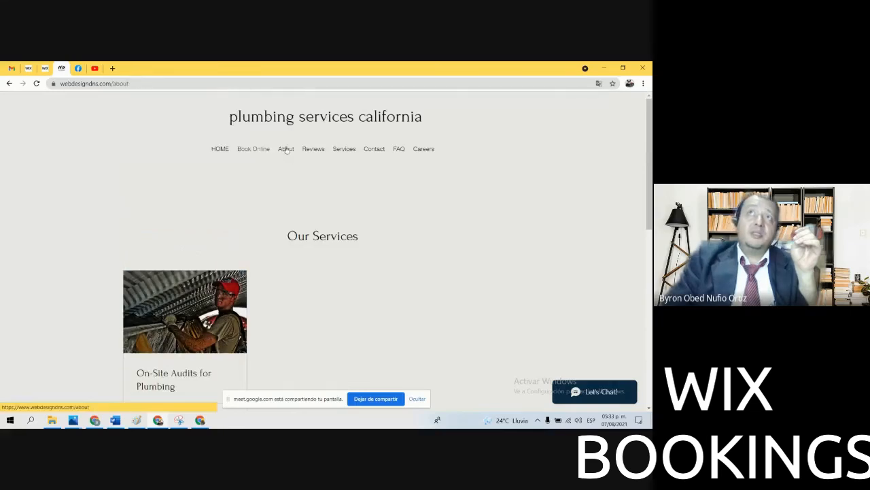
pyautogui.scroll(-5, 281, 340)
pyautogui.scroll(5, 281, 346)
# Open the live site's Reviews page and its Services page, and look through both
pyautogui.click(316, 150)
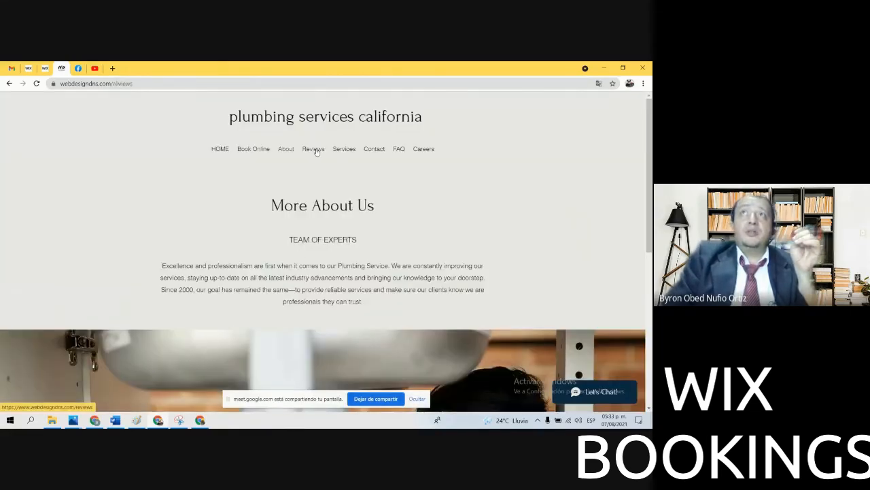
pyautogui.scroll(-5, 340, 264)
pyautogui.scroll(5, 340, 260)
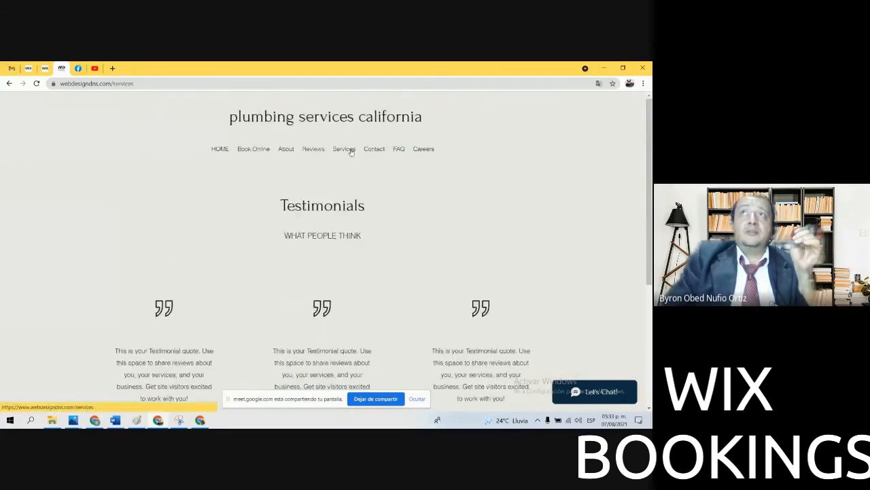
pyautogui.scroll(-3, 344, 333)
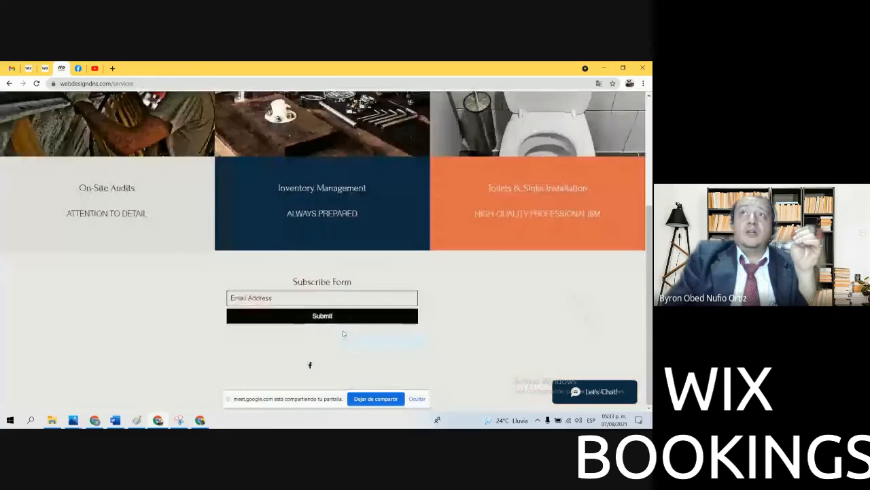
pyautogui.scroll(3, 343, 333)
# Visit the live site's Contact, FAQ and Careers pages and look through the help questions and job vacancies
pyautogui.click(373, 155)
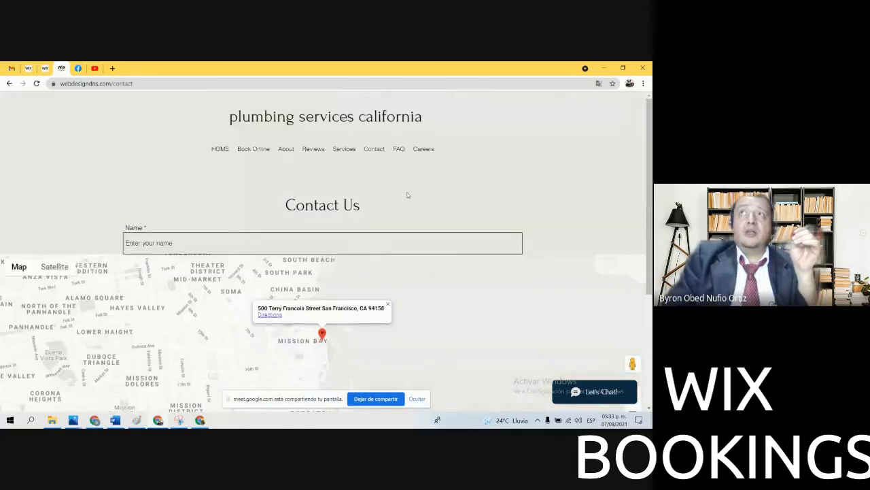
pyautogui.click(399, 149)
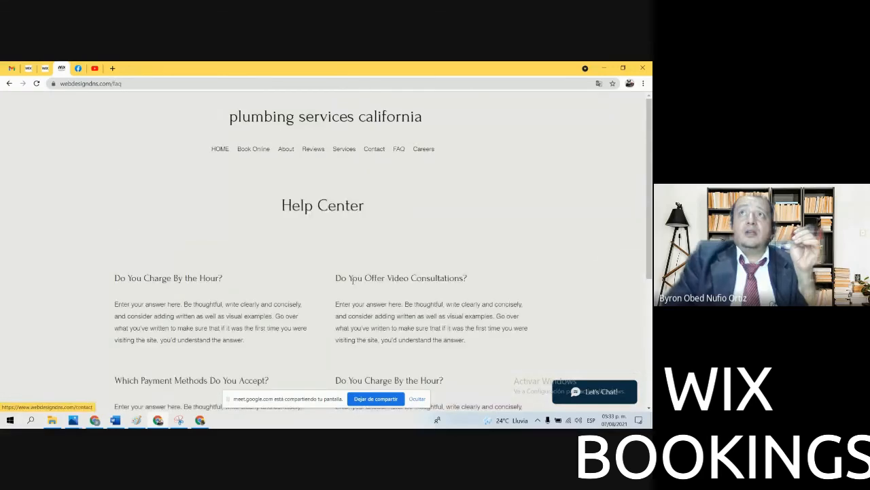
pyautogui.scroll(-3, 352, 280)
pyautogui.scroll(3, 408, 204)
pyautogui.click(425, 151)
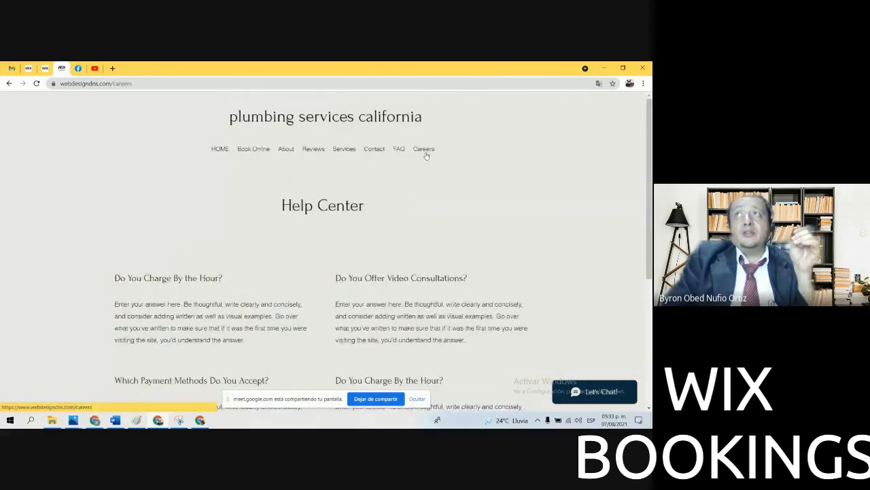
pyautogui.scroll(-5, 336, 319)
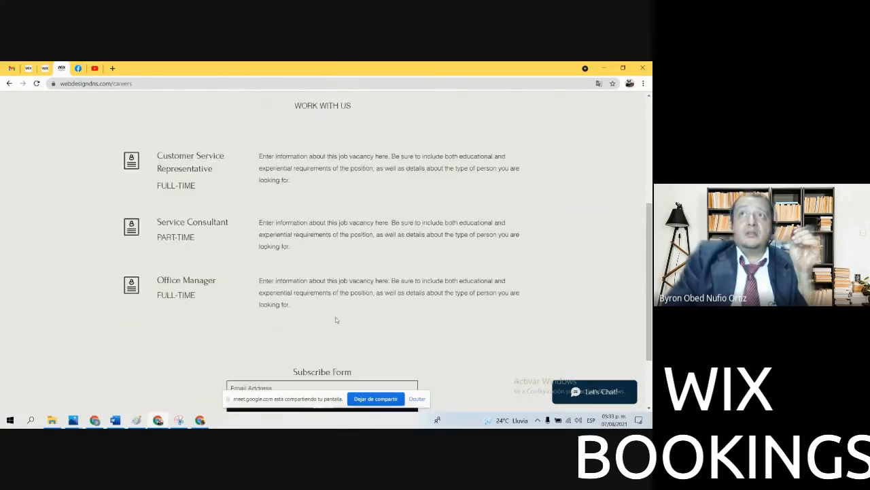
# Return to the live site's home page, highlight its "plumbing services california" heading, and look over the images below it
pyautogui.scroll(5, 335, 320)
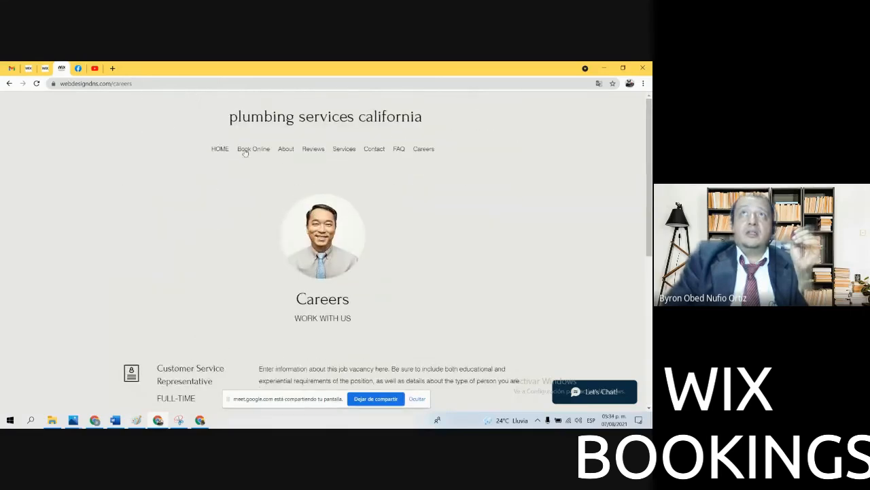
pyautogui.click(223, 149)
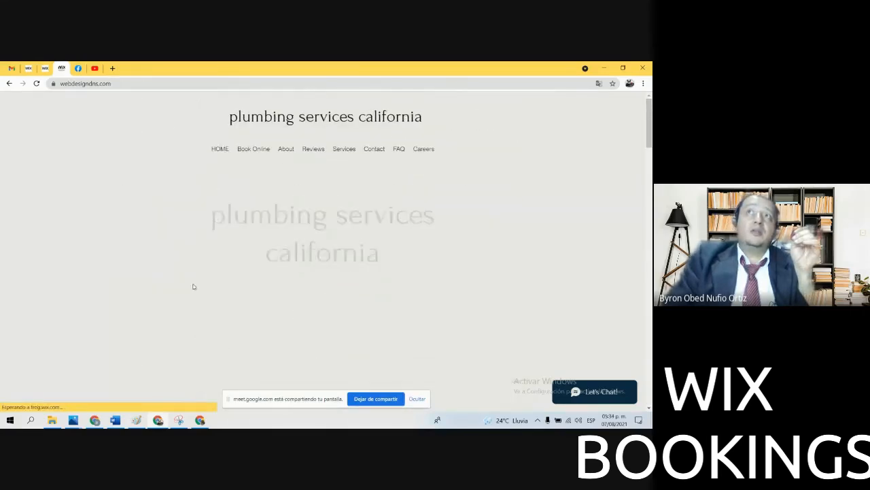
pyautogui.scroll(-5, 210, 287)
pyautogui.scroll(5, 209, 288)
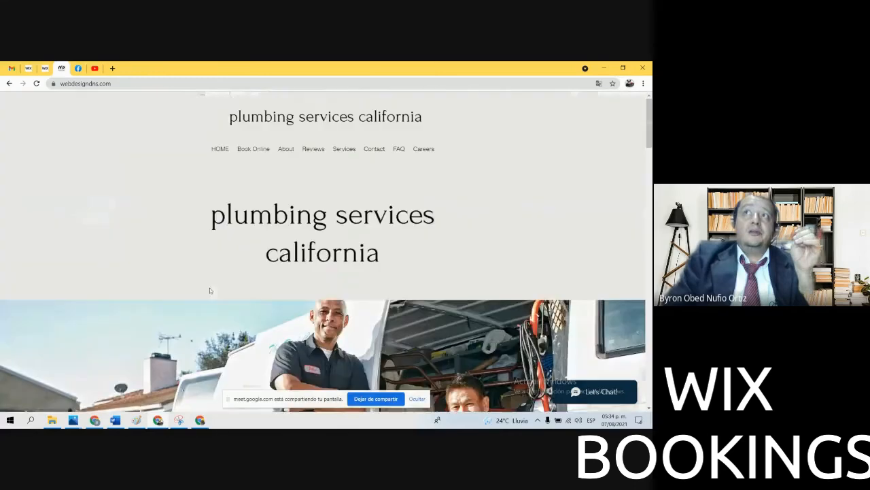
pyautogui.moveTo(385, 253); pyautogui.dragTo(195, 215)
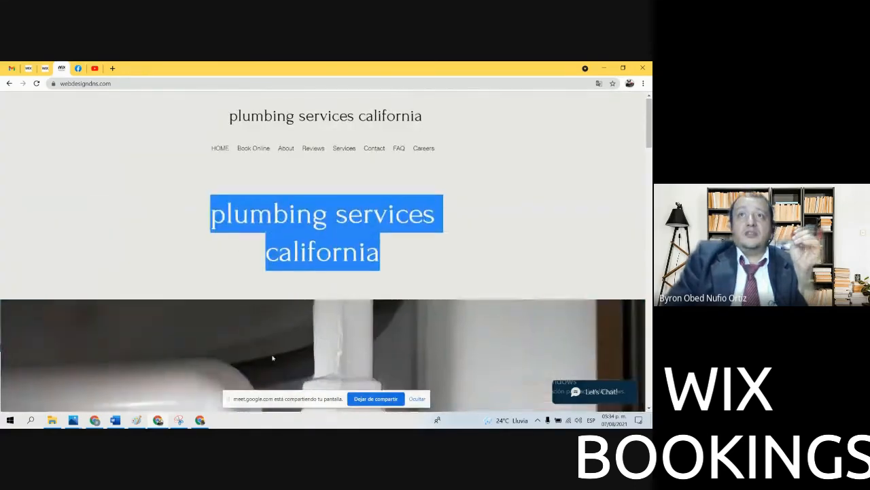
pyautogui.scroll(-10, 272, 357)
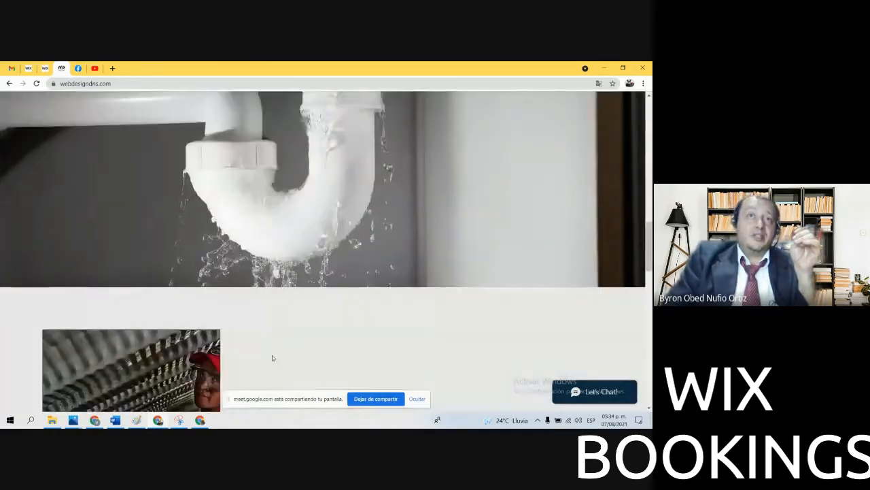
pyautogui.scroll(10, 272, 357)
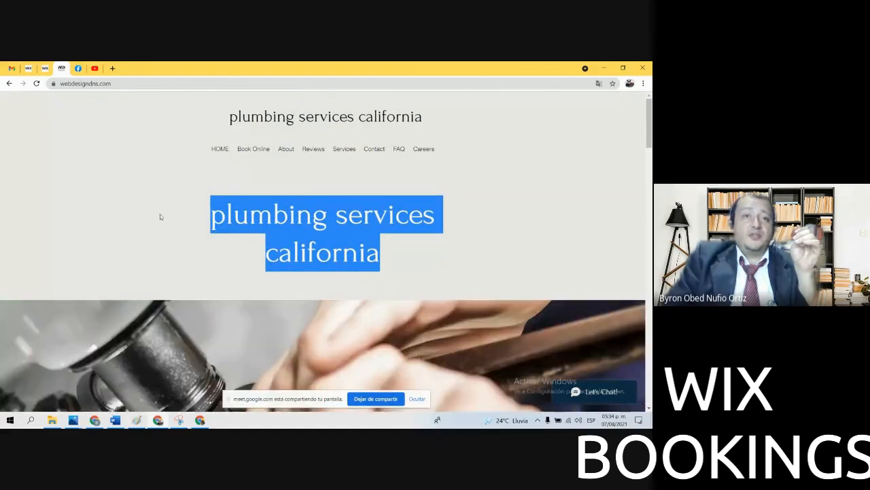
# Switch to the Google Meet call and stop presenting the screen
pyautogui.click(201, 420)
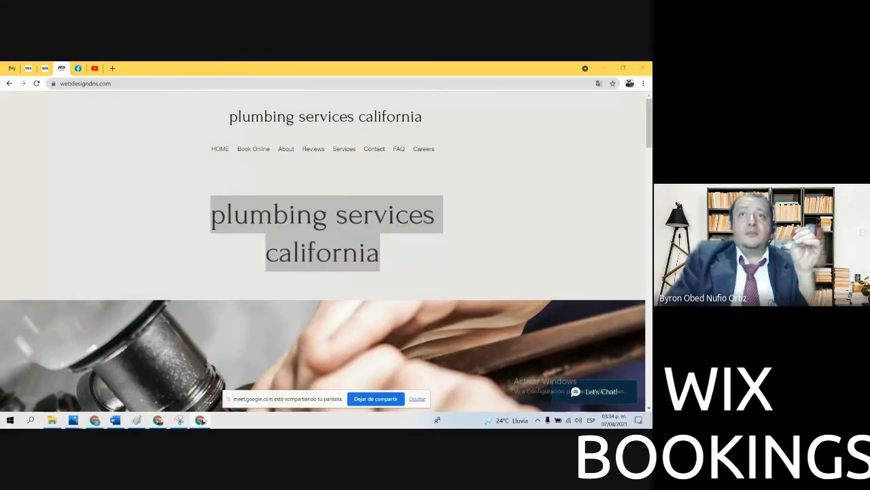
pyautogui.click(159, 419)
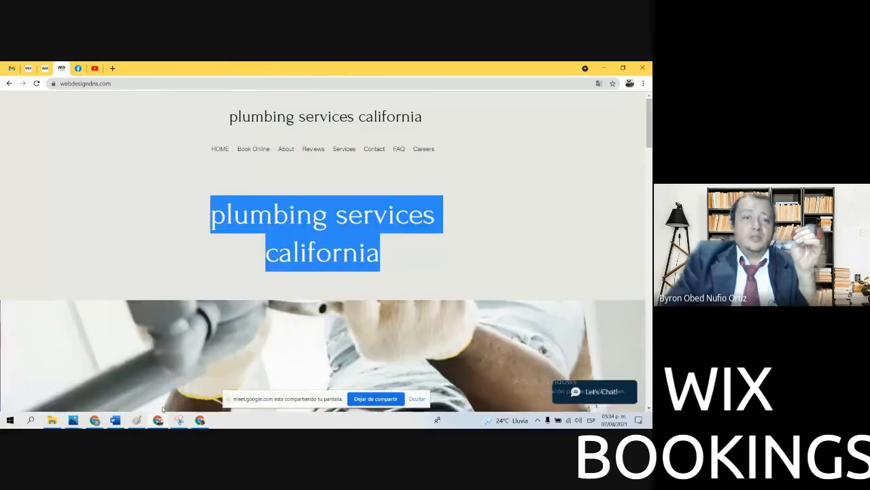
pyautogui.click(98, 421)
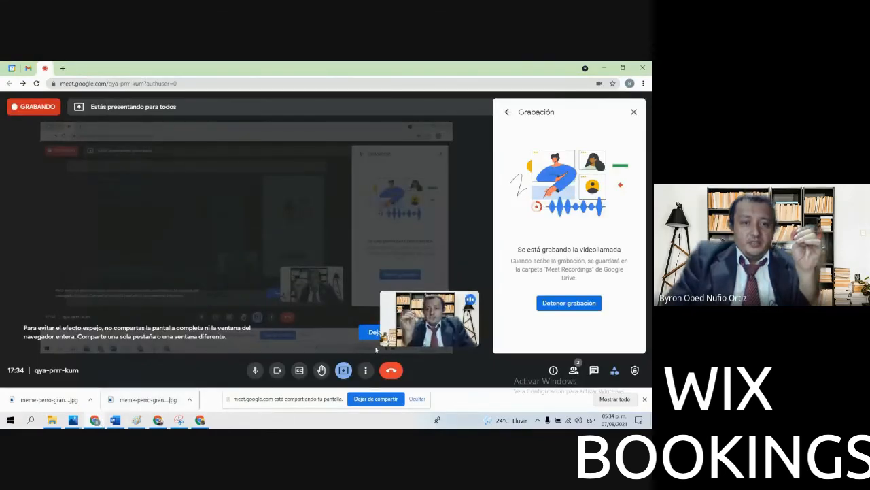
pyautogui.click(345, 373)
pyautogui.click(371, 345)
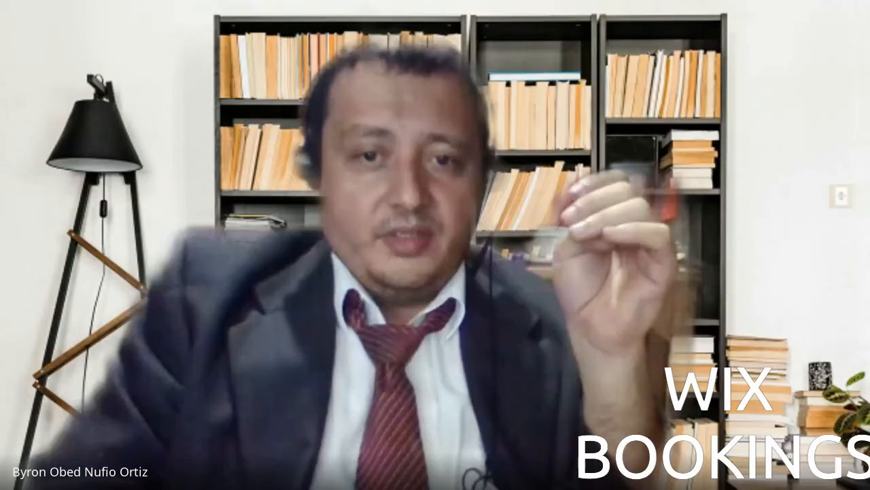